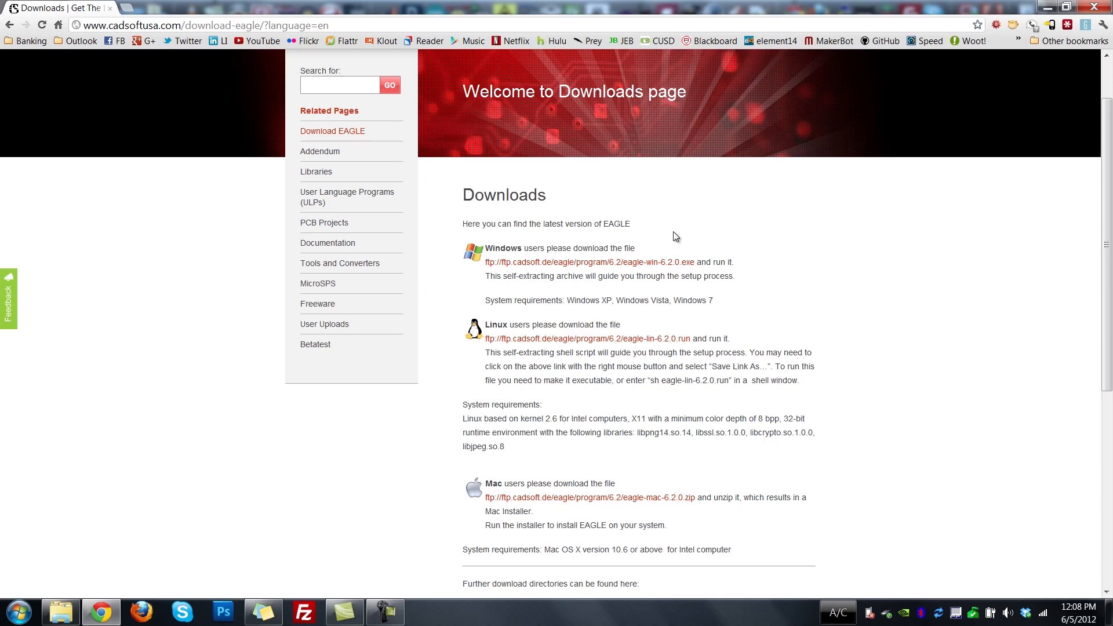
Download the Windows installer eagle-win-6.2.0.exe and choose to run EAGLE as Freeware in its setup.
click(662, 264)
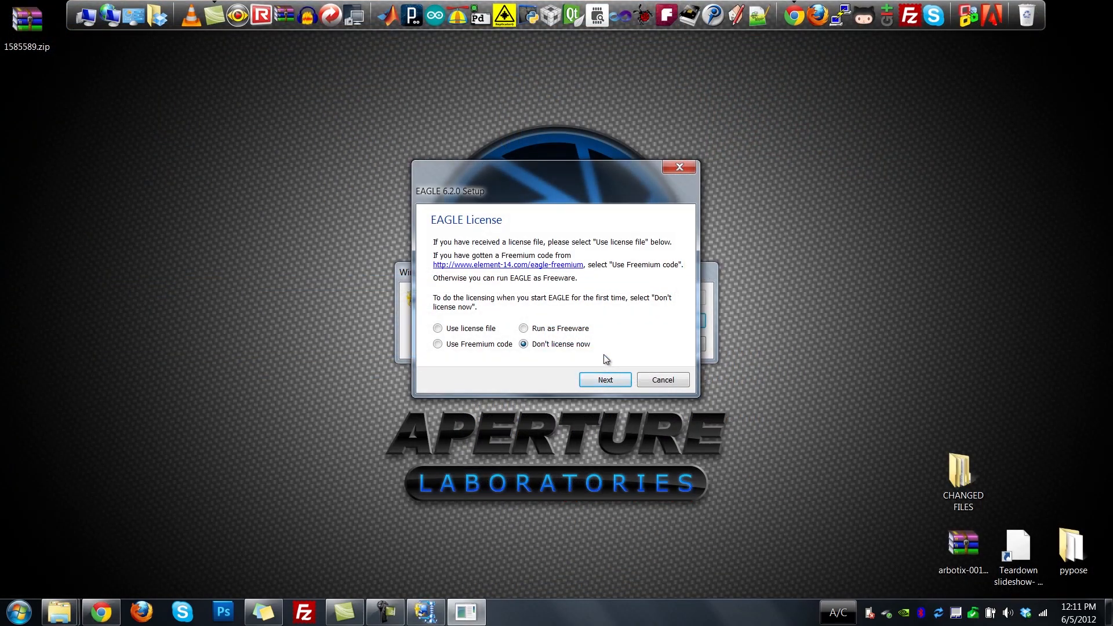
click(550, 332)
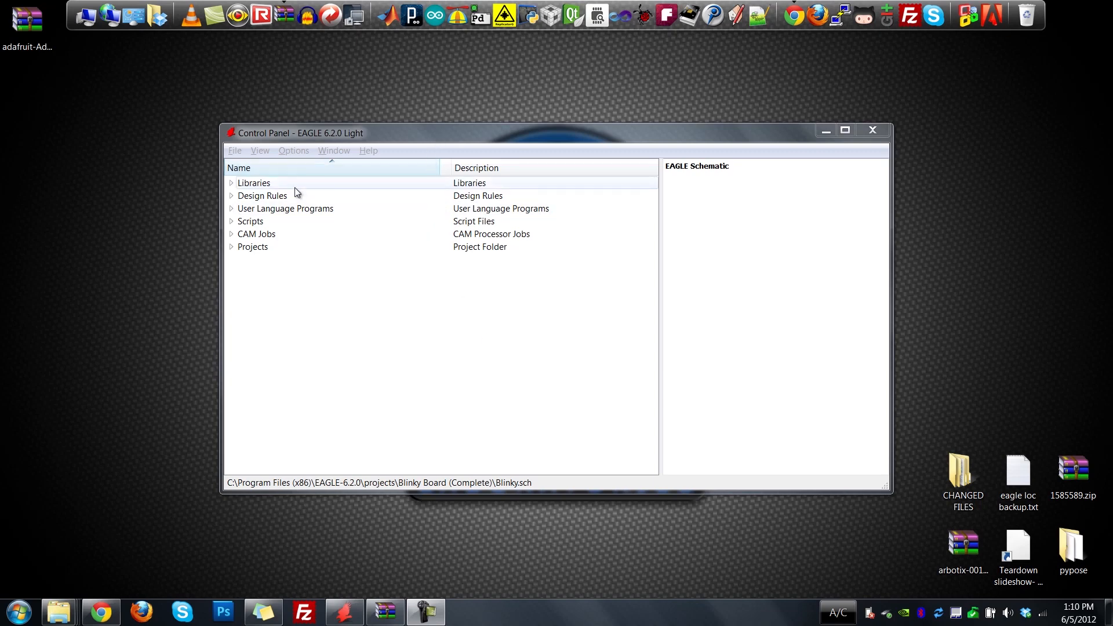
Examine the contents of Libraries and the descriptions of Design Rules, User Language Programs, Scripts and CAM Jobs in the EAGLE Control Panel.
click(267, 184)
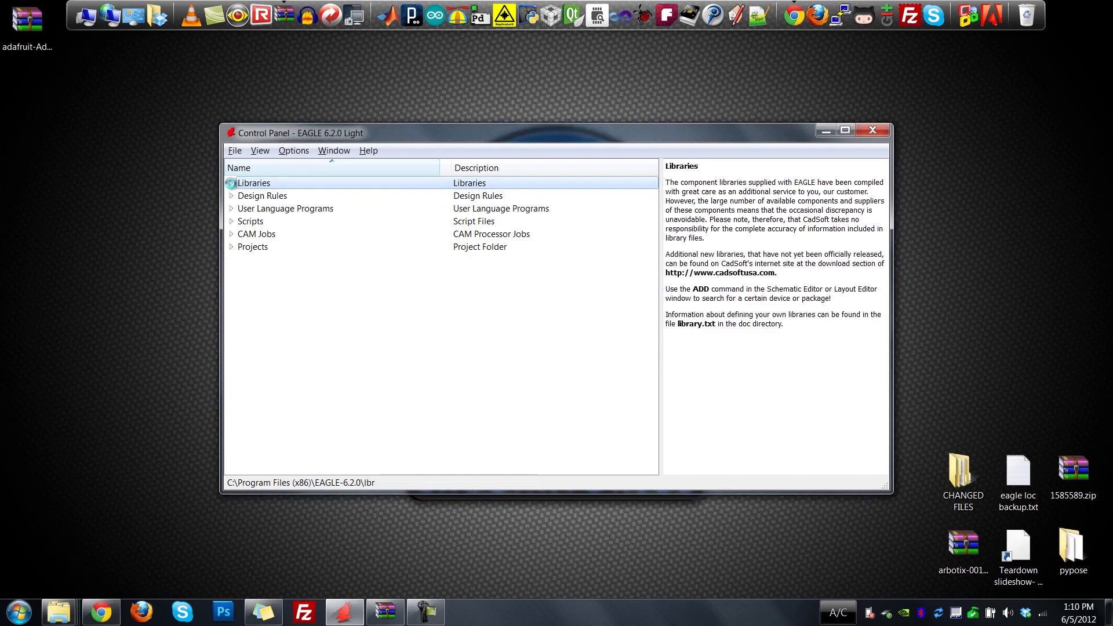
click(231, 183)
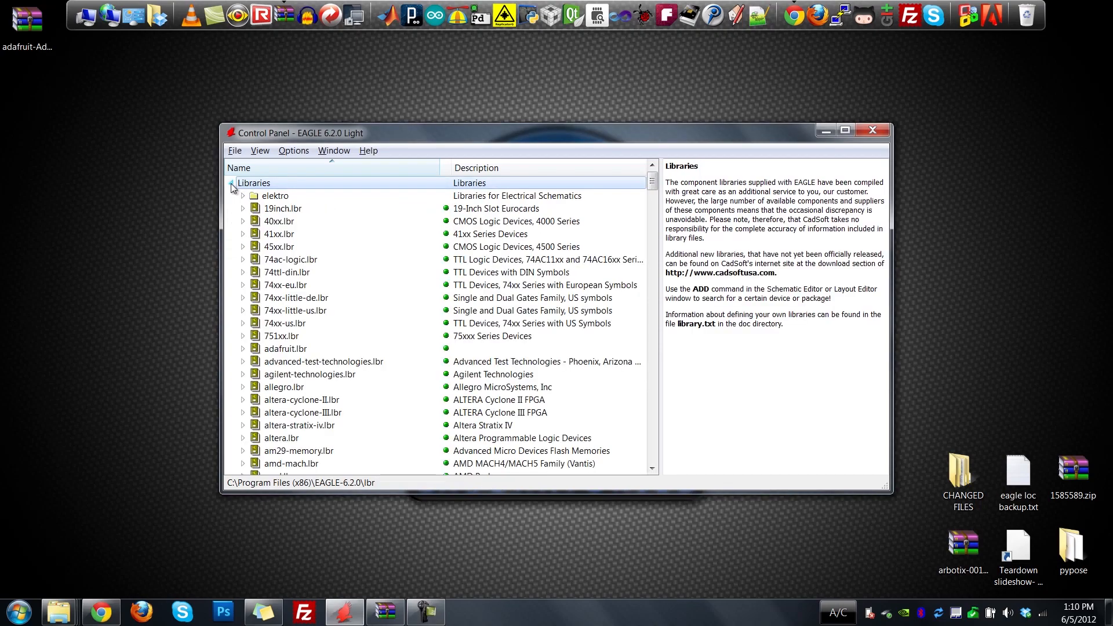
click(231, 184)
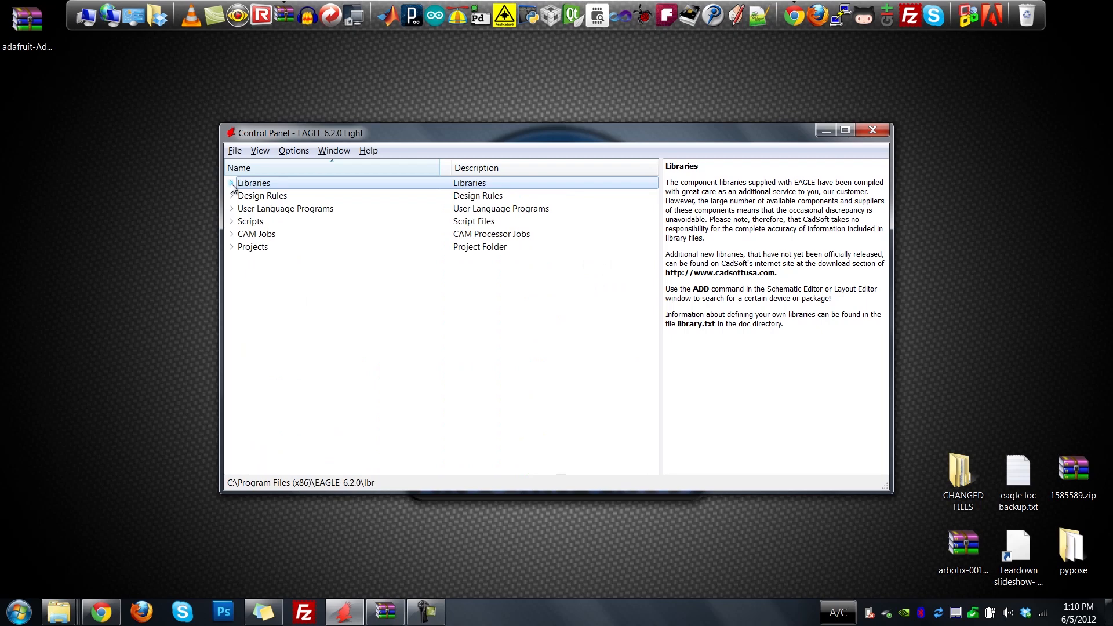
click(317, 198)
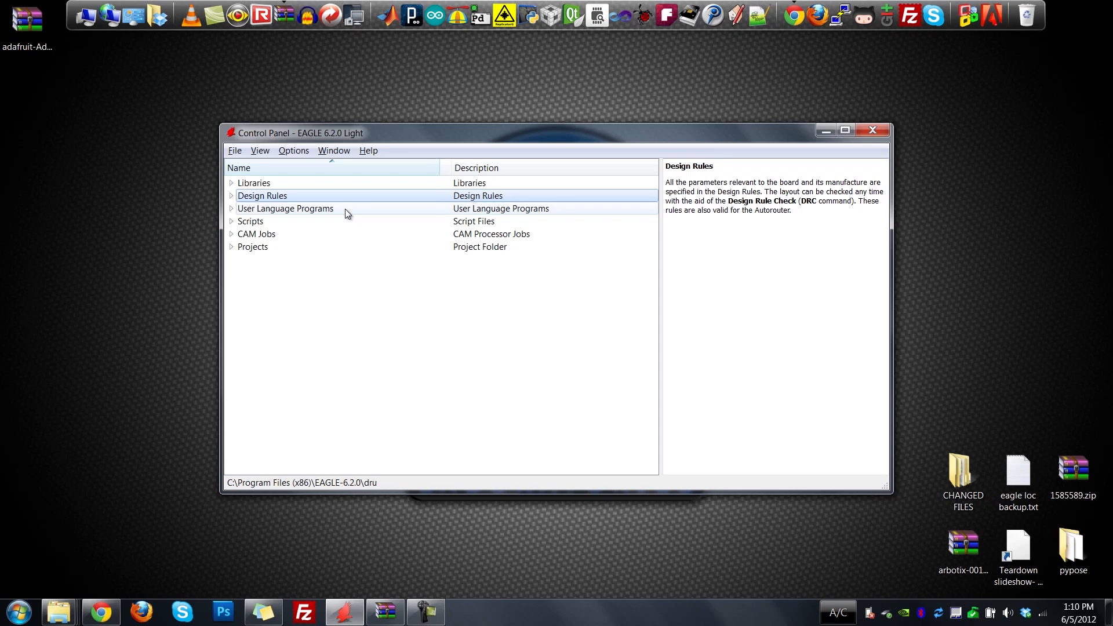
click(332, 210)
click(329, 223)
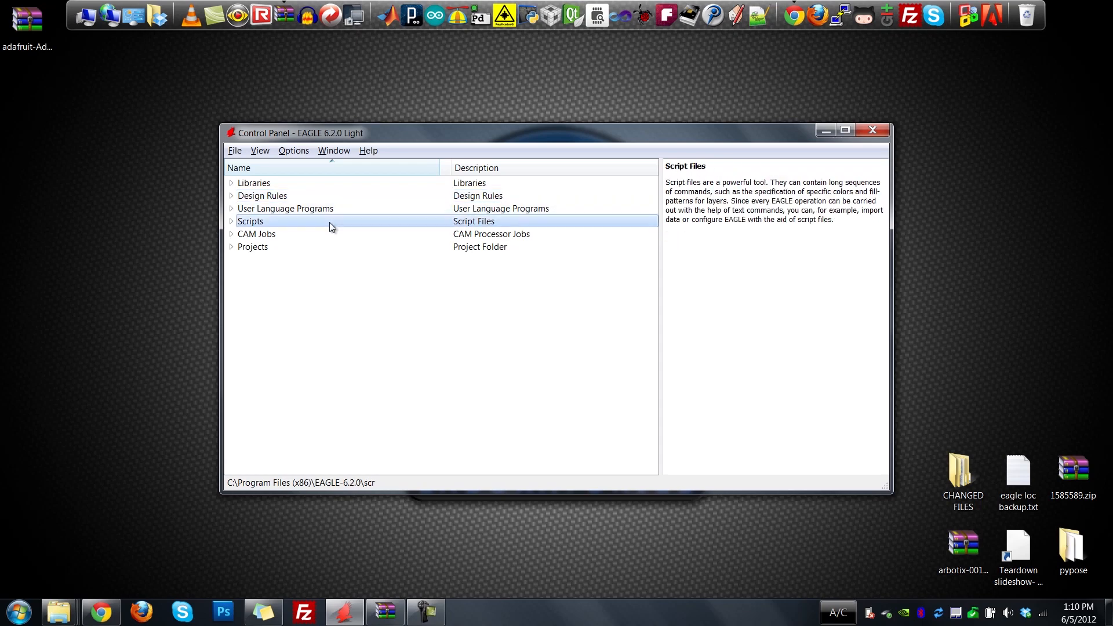
click(292, 234)
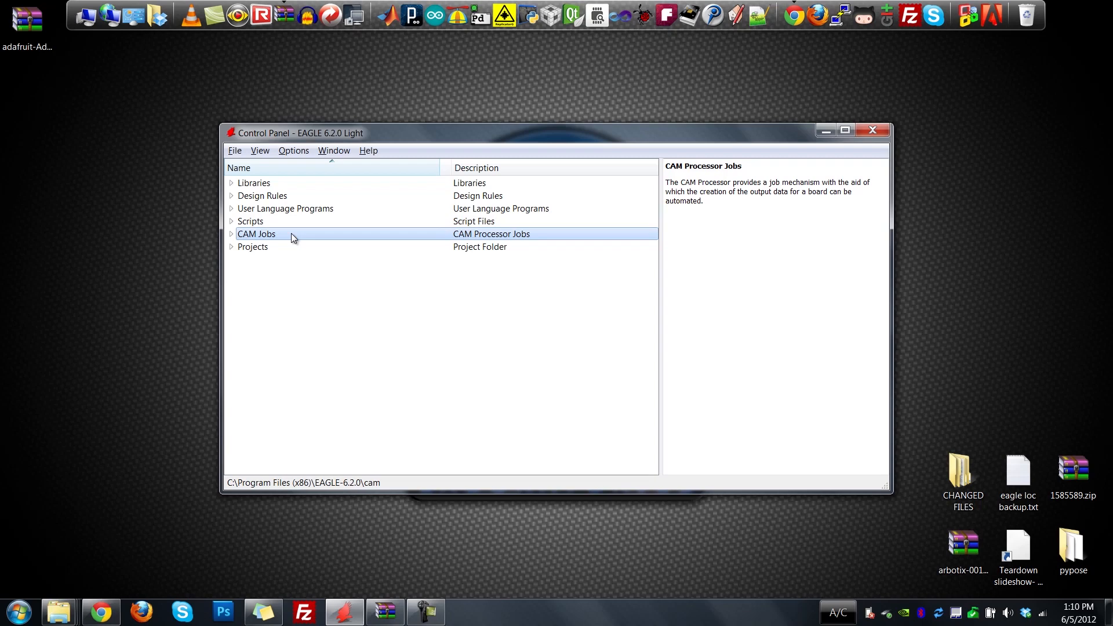
Open Blinky.sch from the Blinky Board (Complete) project and view its schematic and corresponding board layout in maximized windows.
click(231, 247)
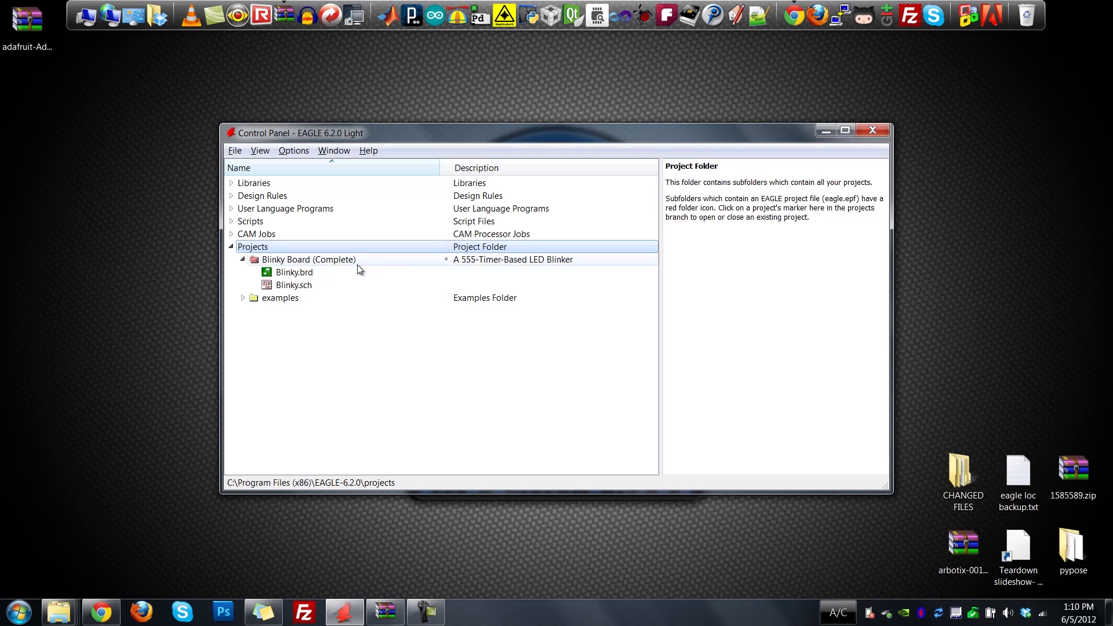
double_click(296, 286)
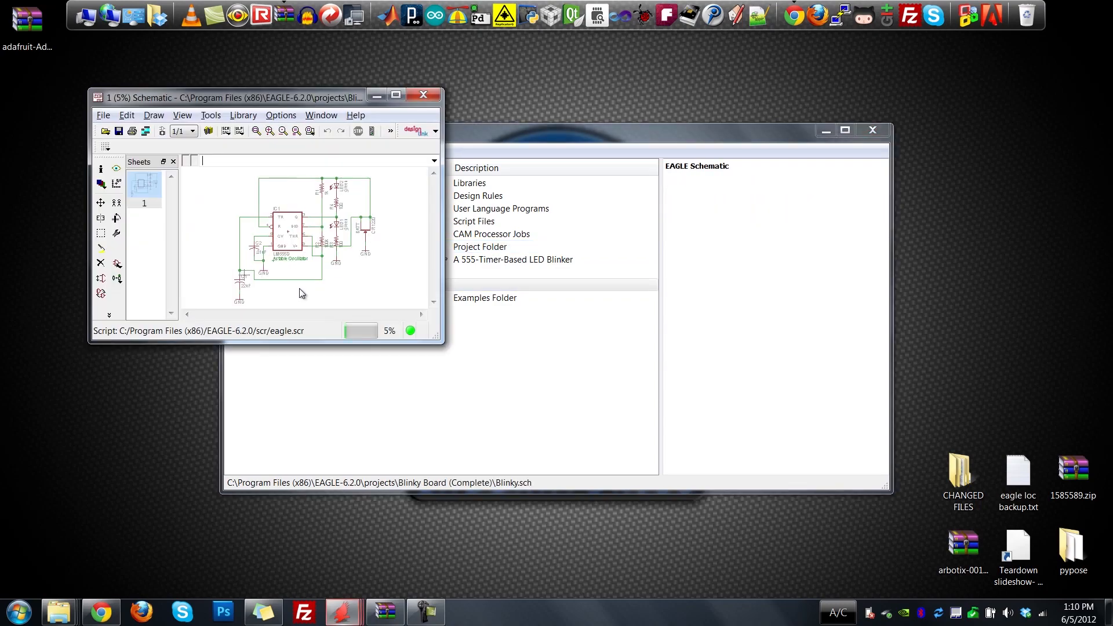
click(396, 95)
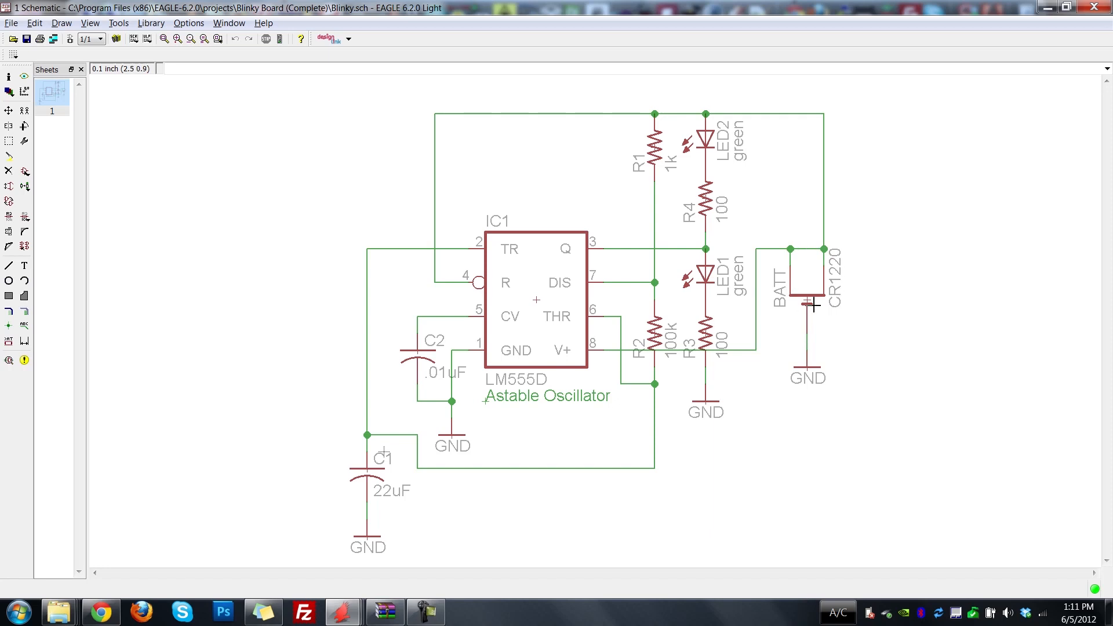
click(69, 39)
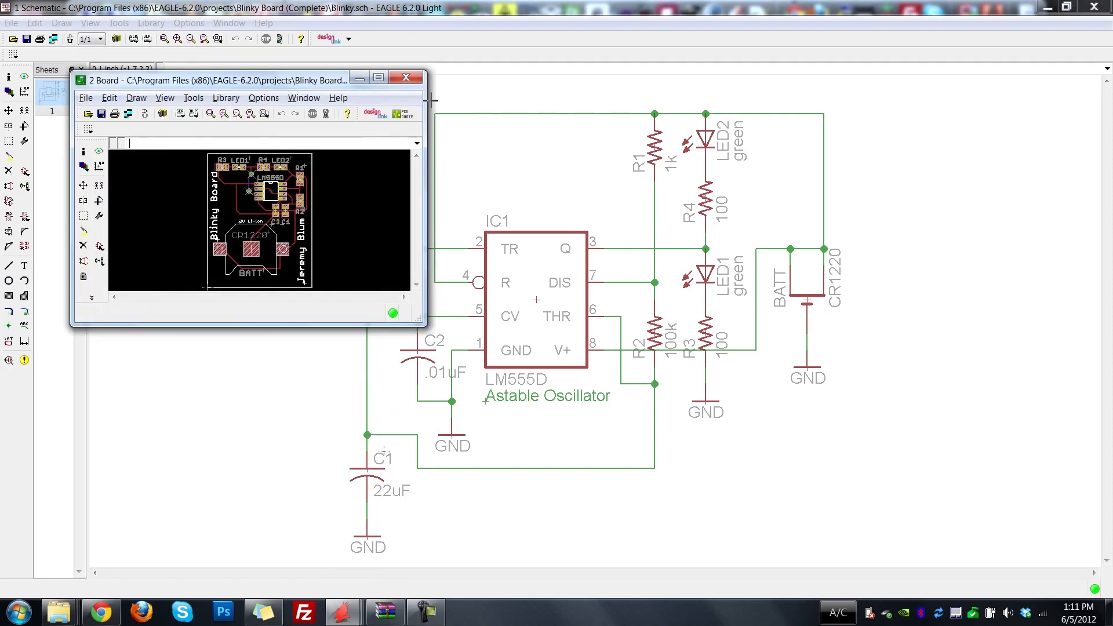
click(380, 77)
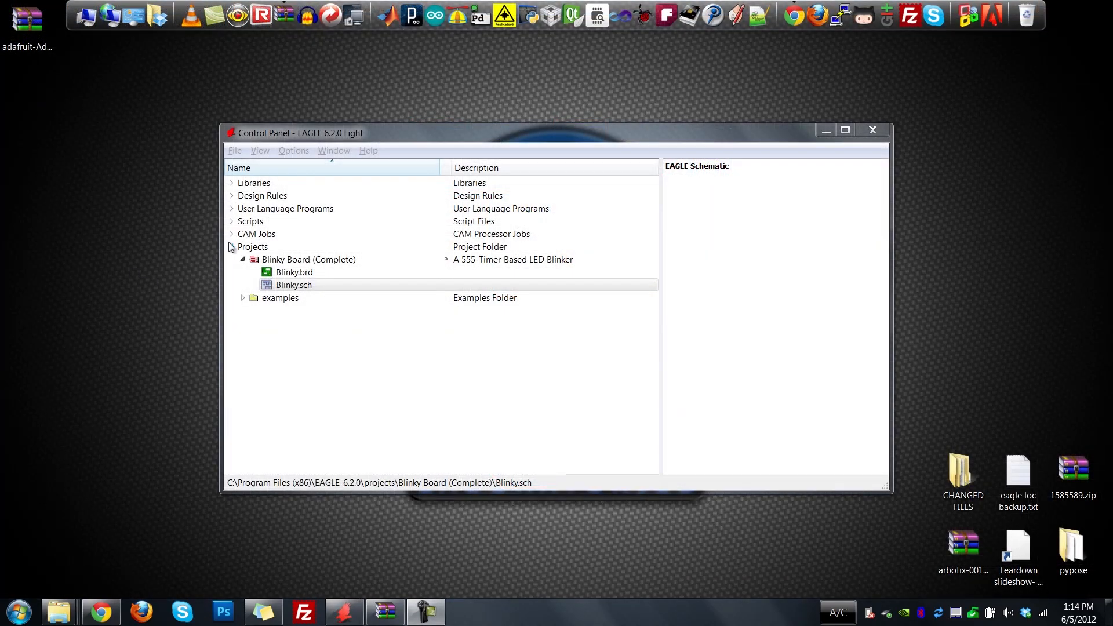
Create a new project in the Projects folder and name it Blinky Board (New).
click(251, 248)
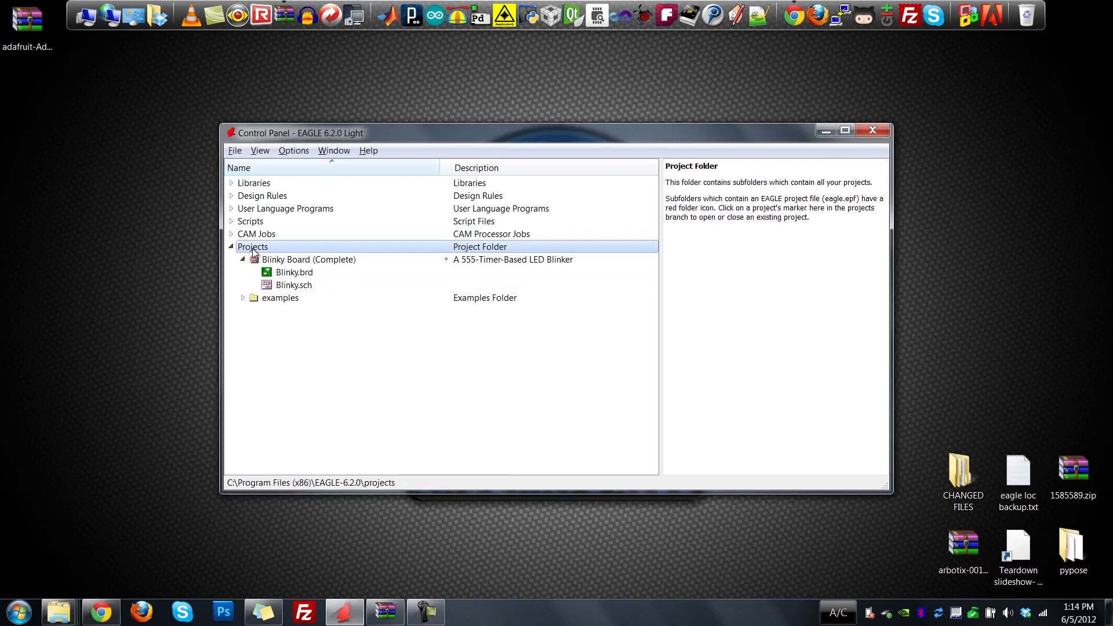
right_click(253, 252)
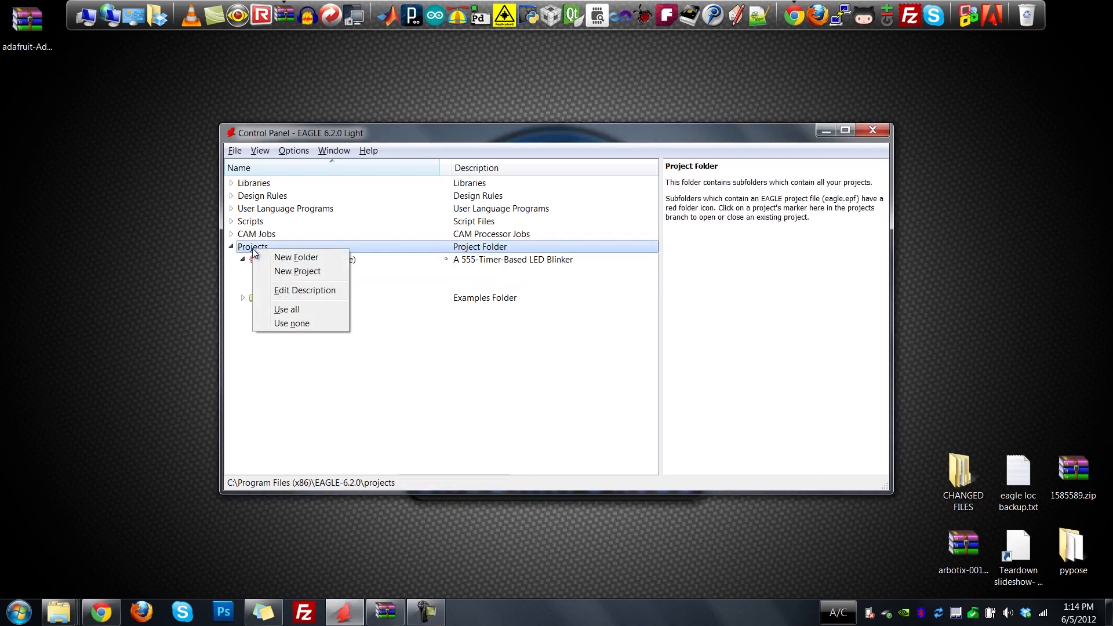
click(277, 272)
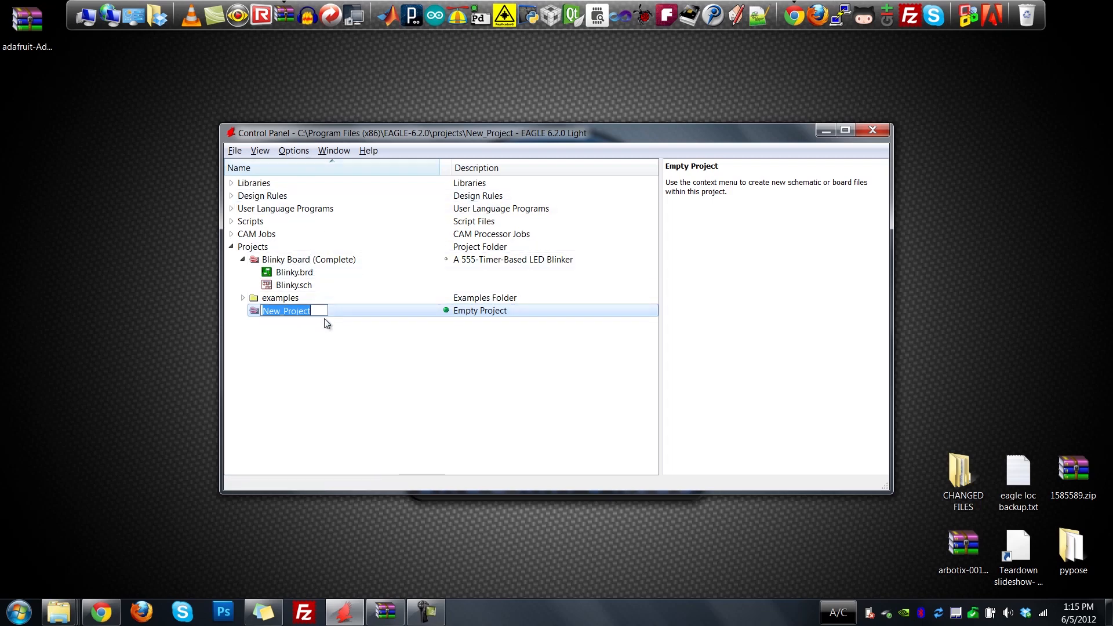
text(Blinky Board (New)
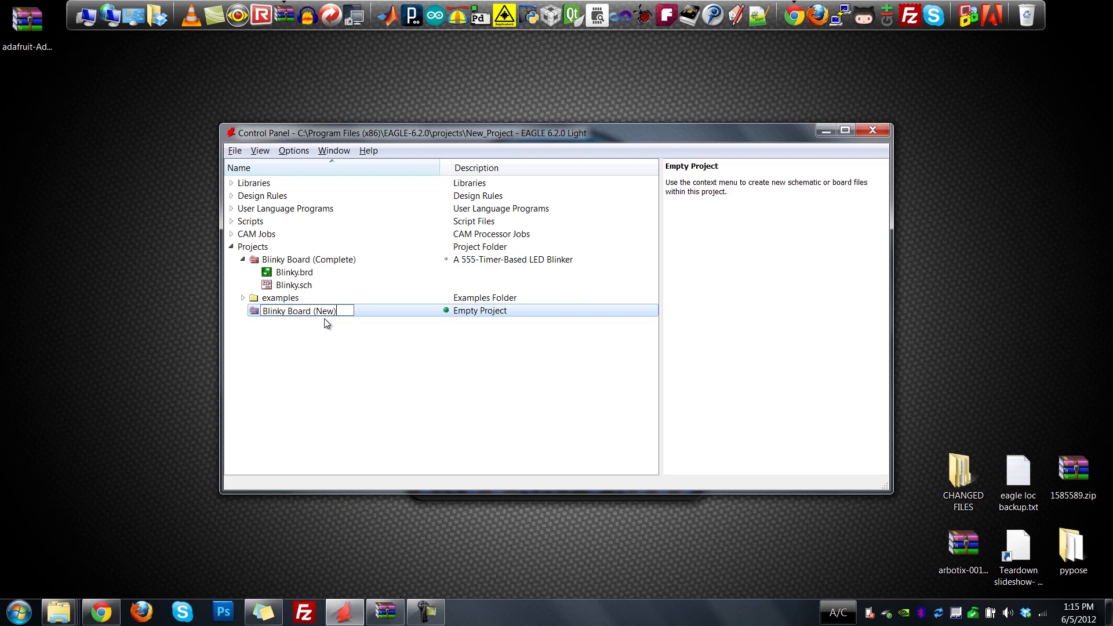
key(Return)
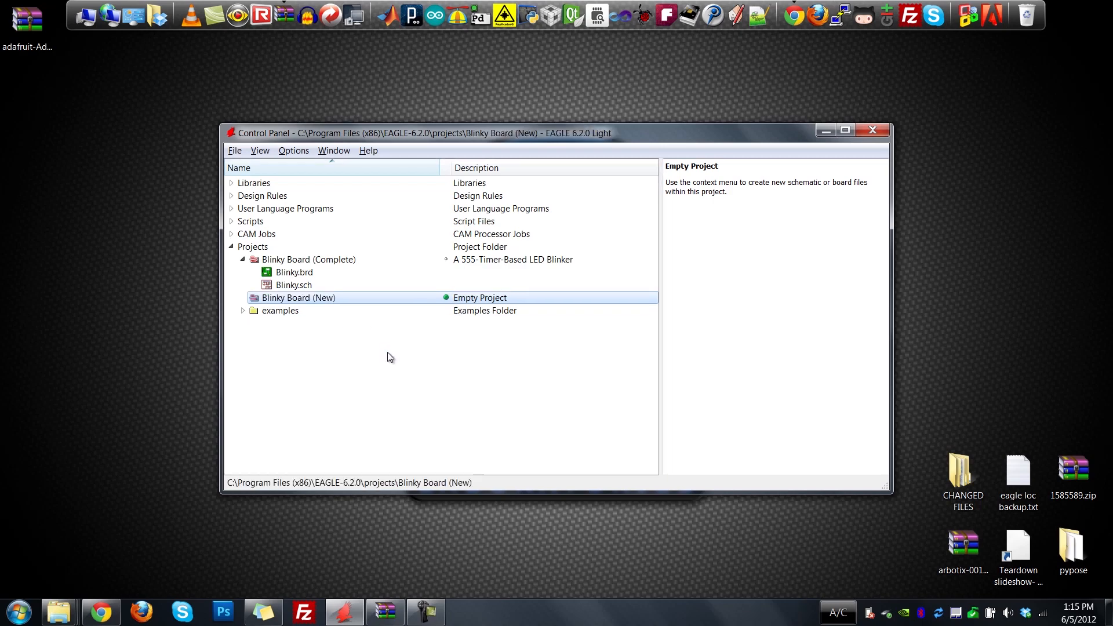
Edit the Blinky Board (New) project's description and enter the bold headline "<b>Blinky Board, Blinks!</b>".
right_click(284, 301)
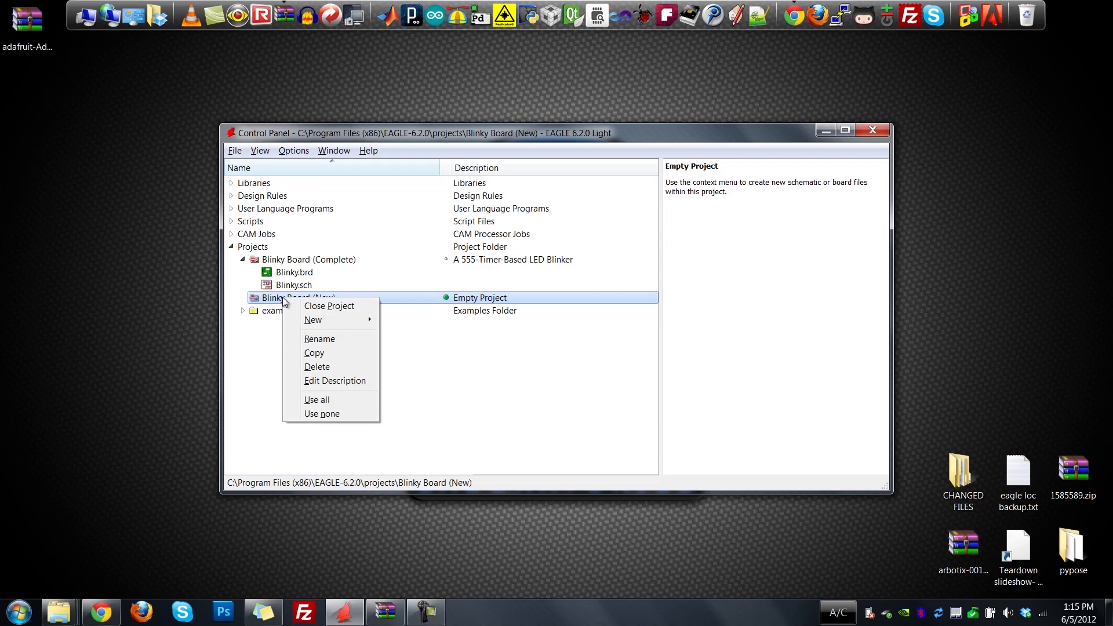
click(354, 382)
drag(365, 246, 489, 248)
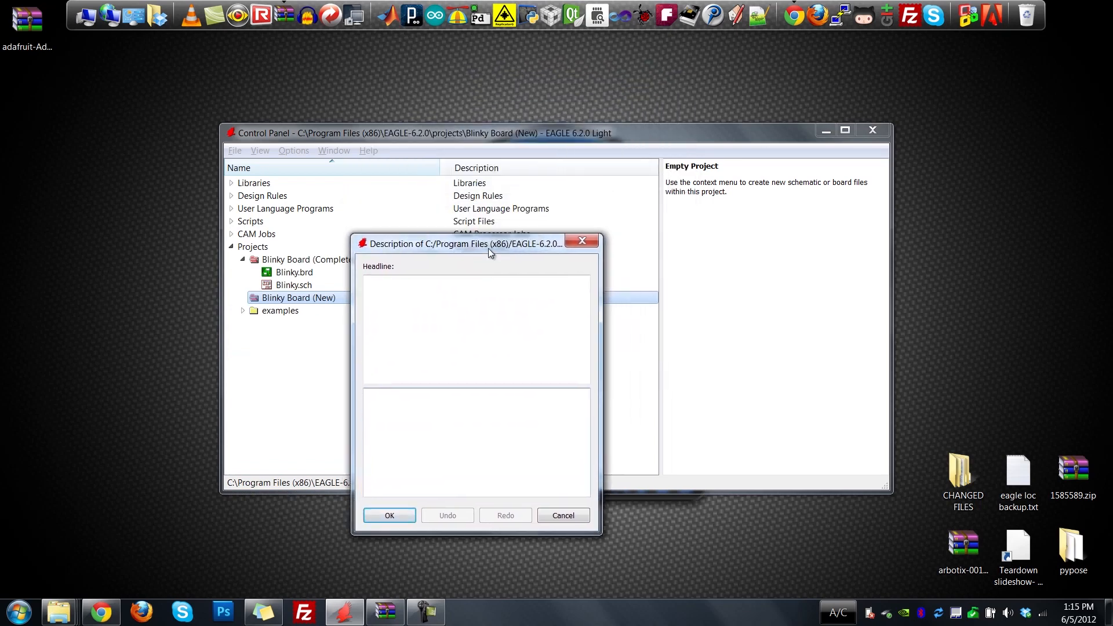
text(<b>B)
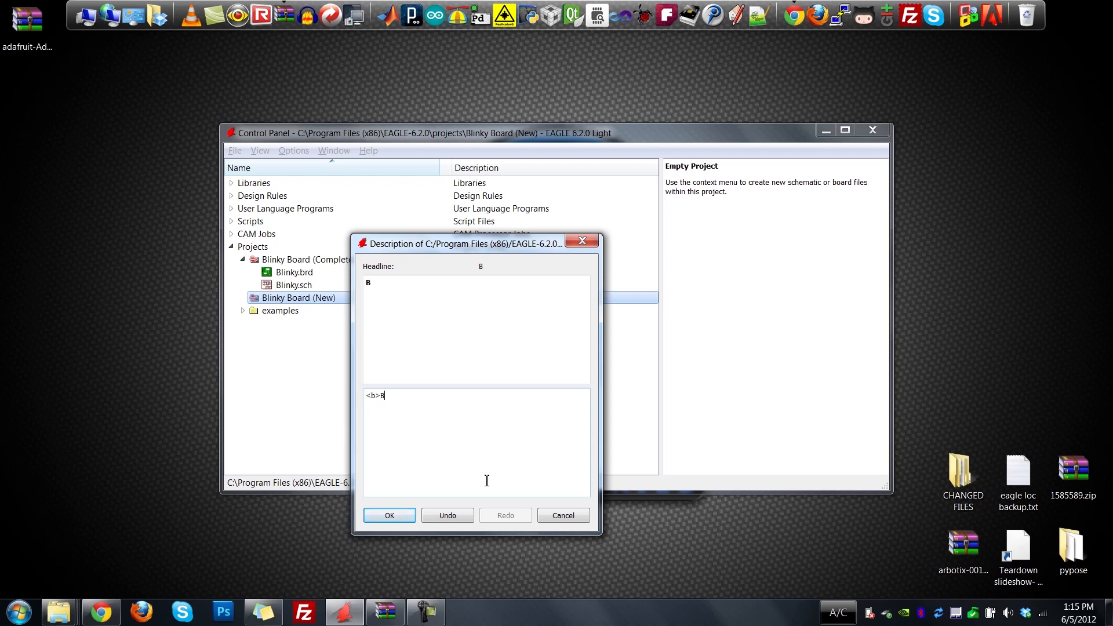
text(linky Board, Blinks!)
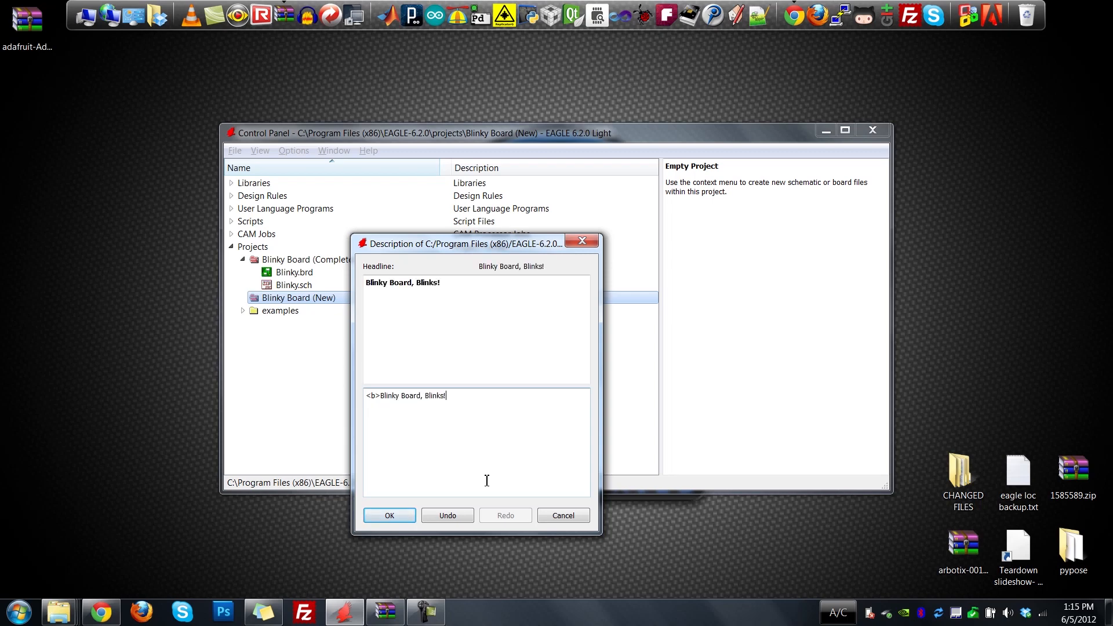
text(</b>)
Add the paragraph "<p>This is a blinky board PCB.</p>" directly below the headline and save the project description.
key(Return)
key(Return)
text(This is a bllinky board PCB.</)
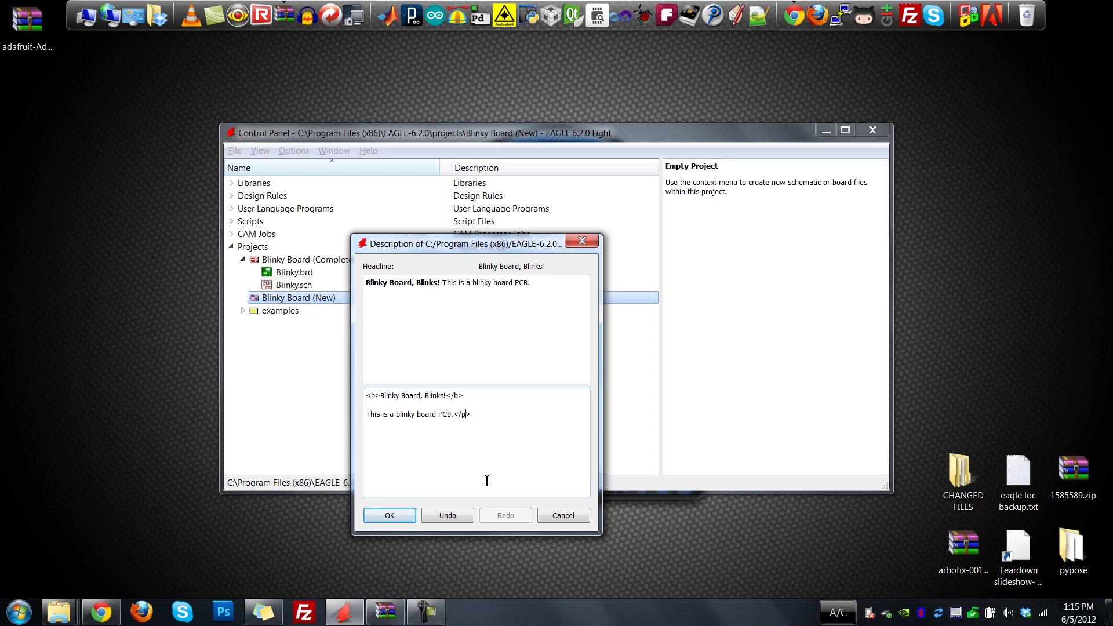
key(Up)
key(Down)
text(<p>)
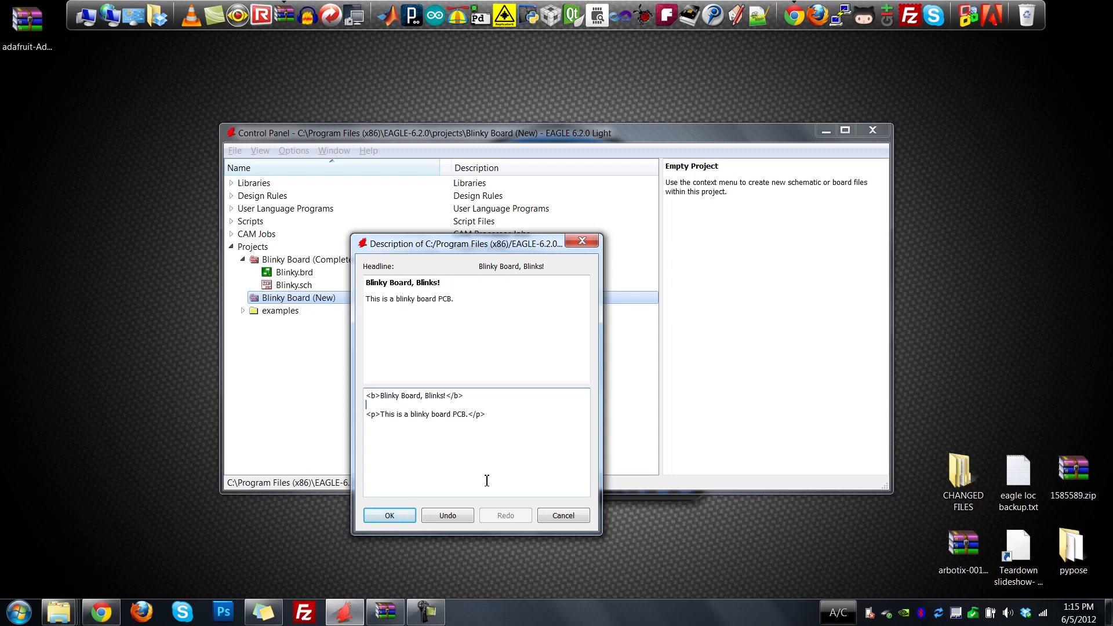
key(BackSpace)
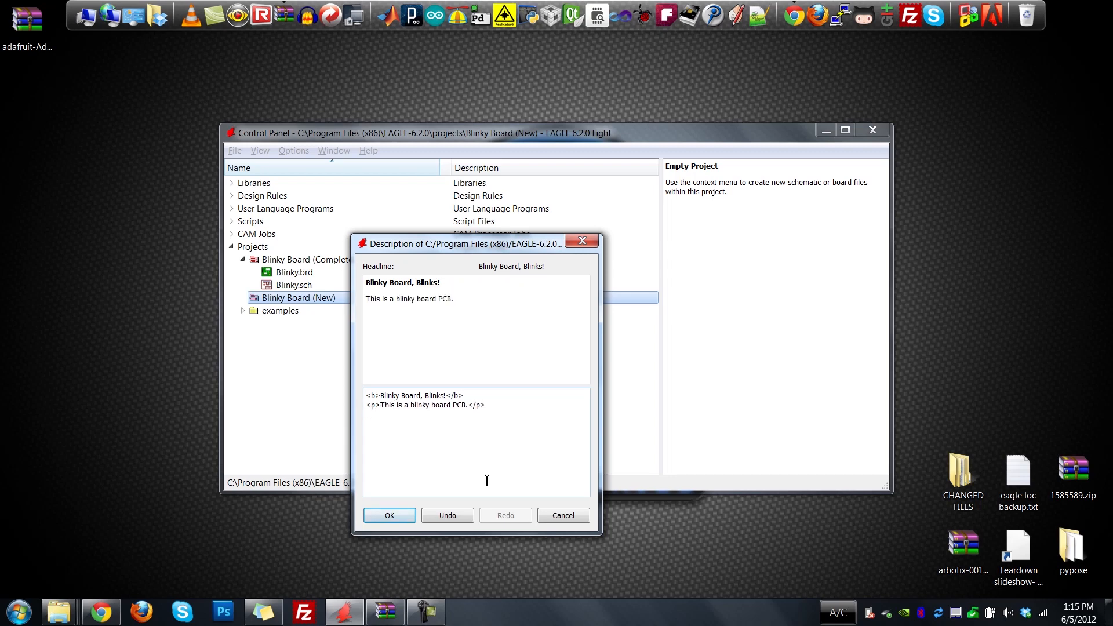
click(406, 515)
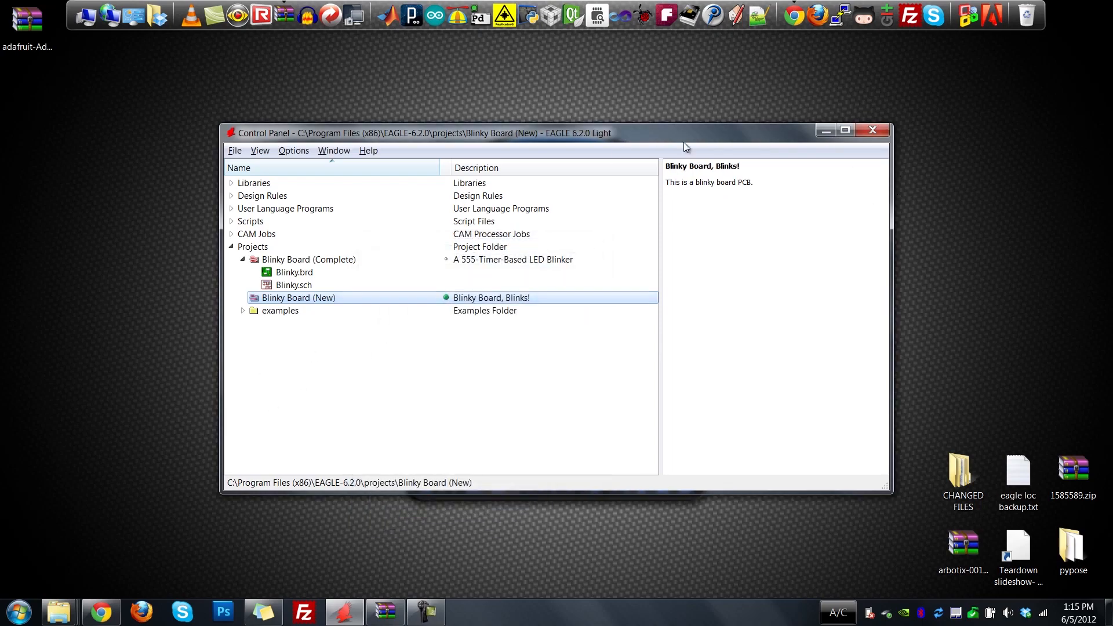
Create a new schematic in the Blinky Board (New) project and maximize its window.
right_click(275, 301)
mouse_move(321, 325)
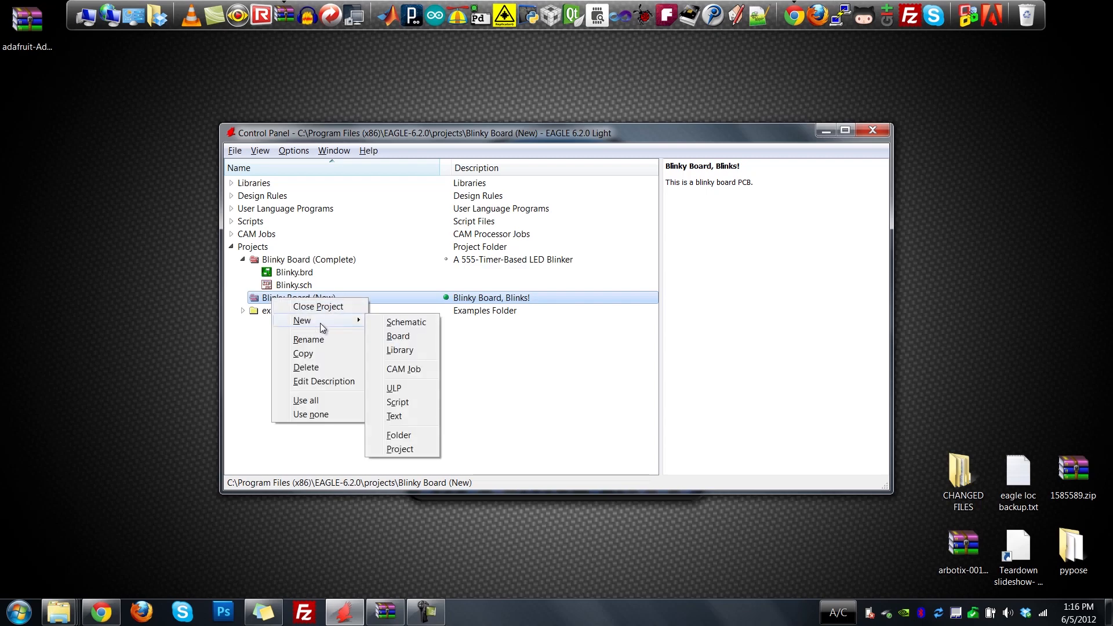
click(406, 323)
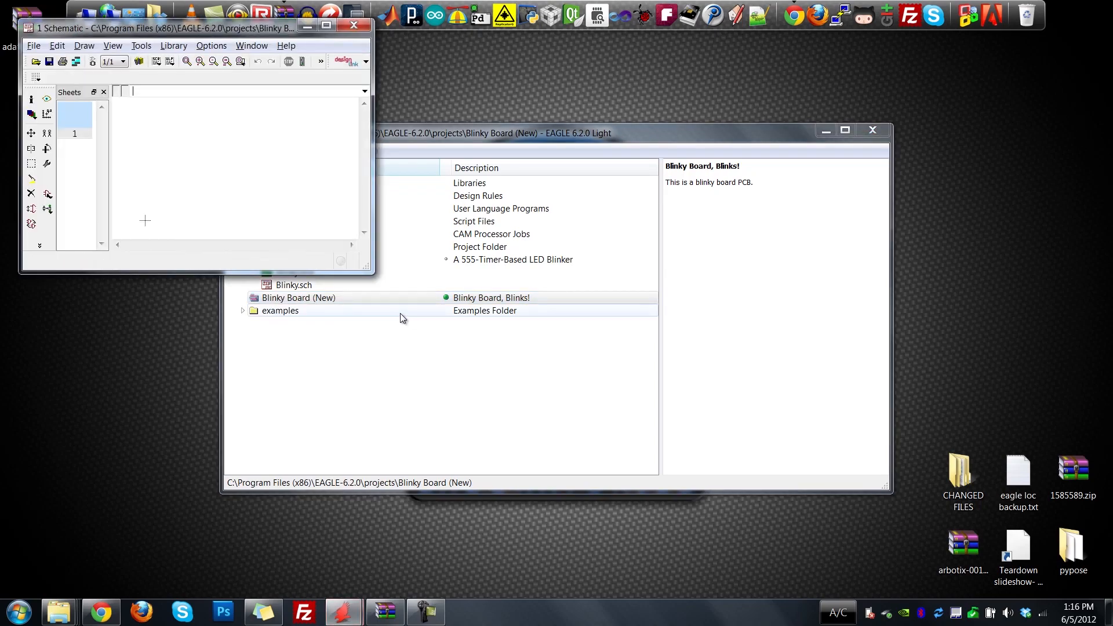
drag(246, 30, 504, 171)
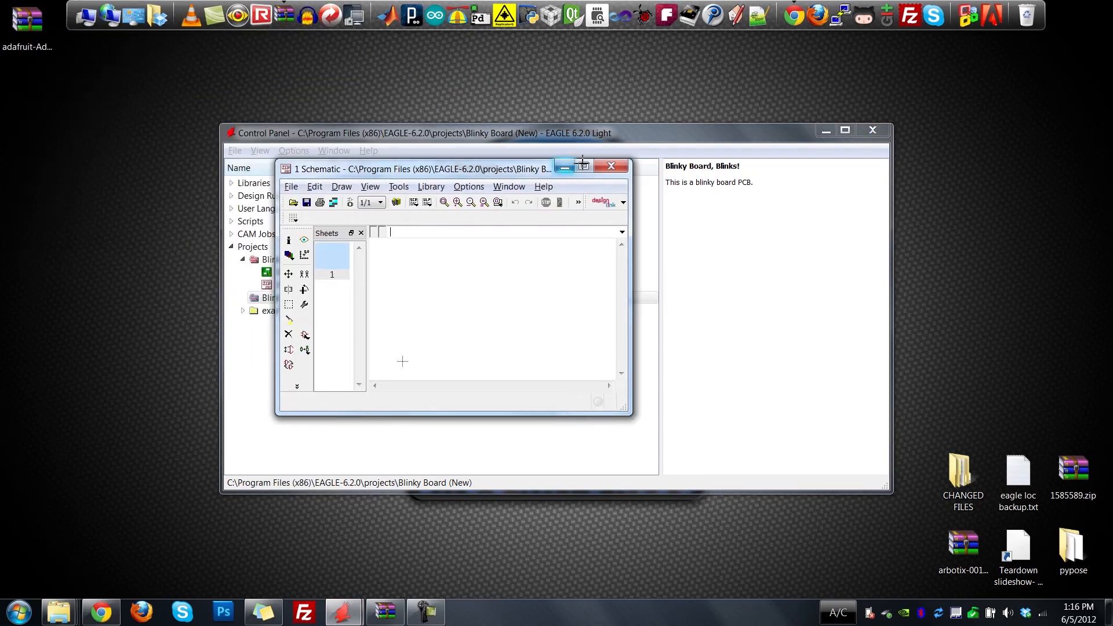
click(583, 166)
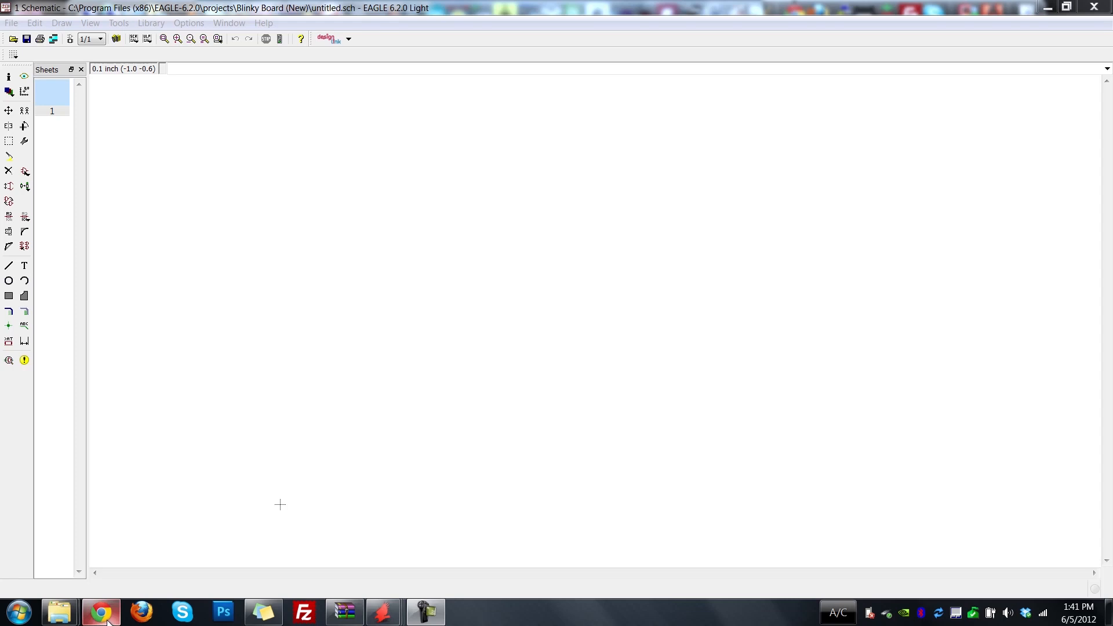
Switch to Chrome to view the Adafruit-Eagle-Library GitHub page and its address, and return to the EAGLE schematic.
mouse_move(108, 620)
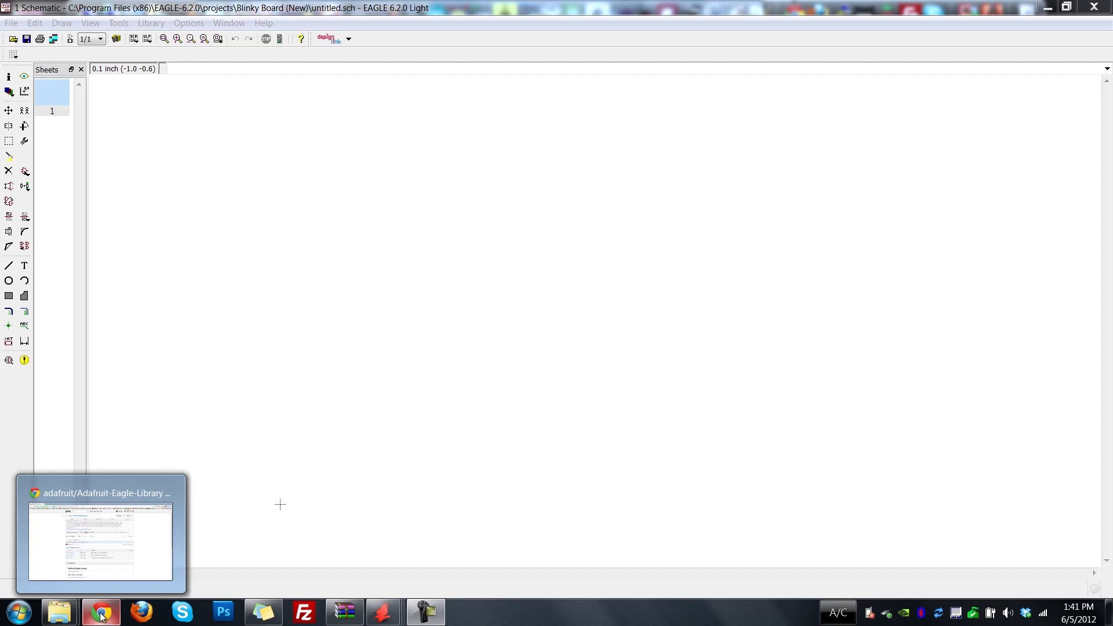
click(101, 615)
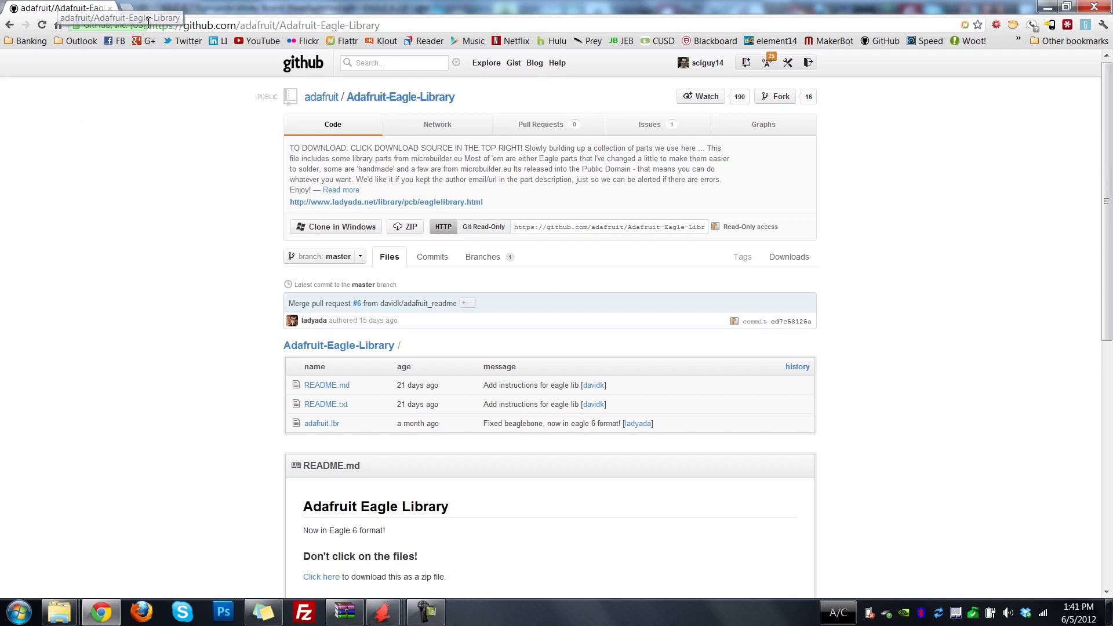
drag(383, 25, 142, 29)
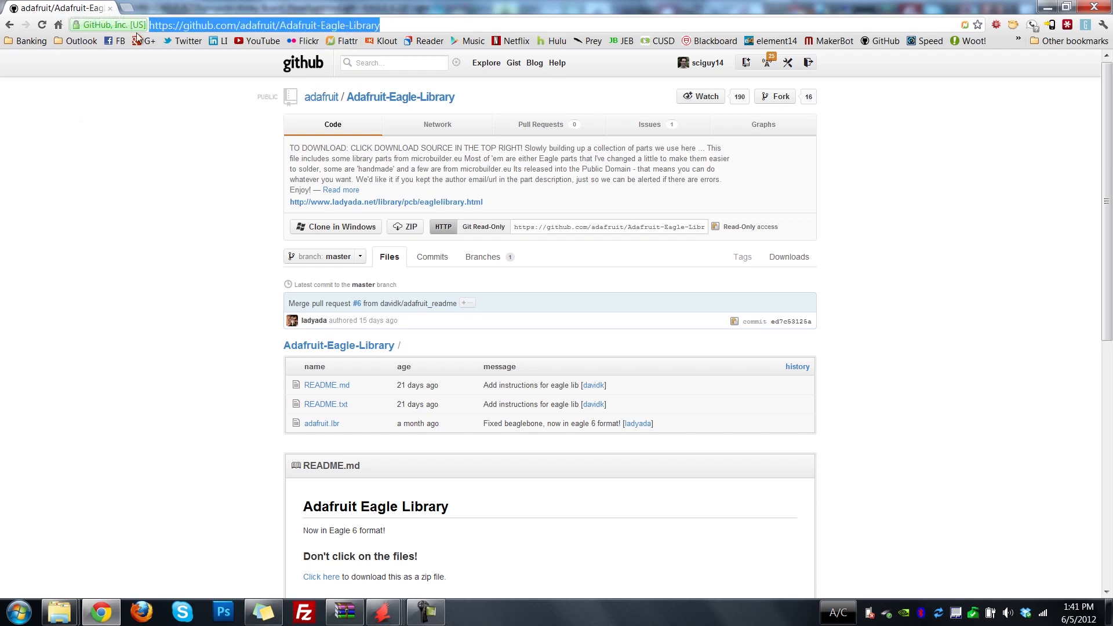
click(186, 240)
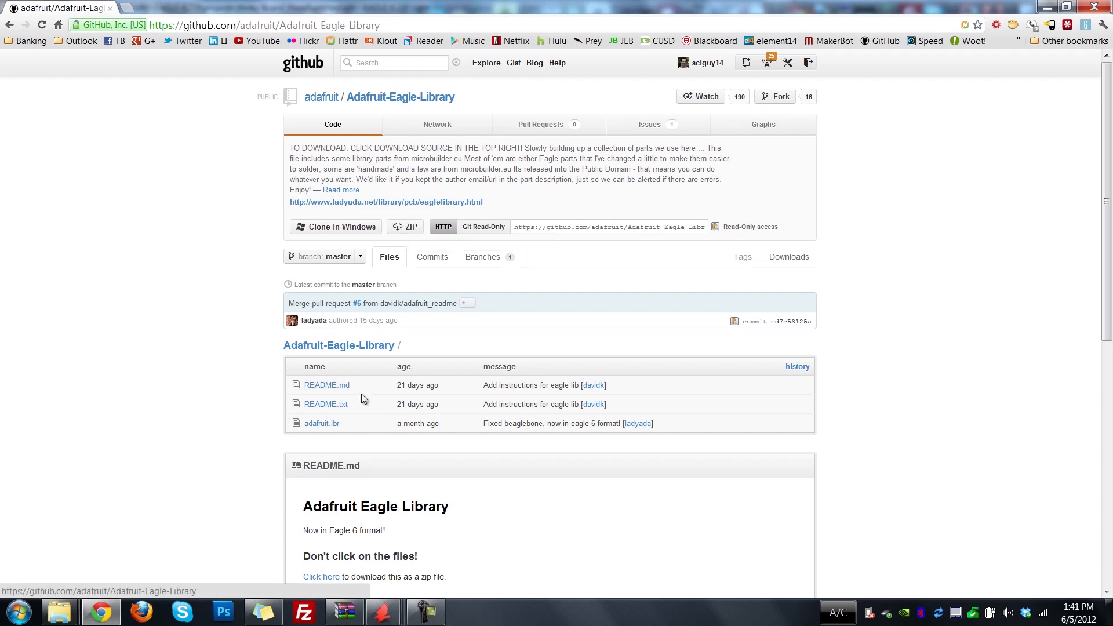
click(1048, 8)
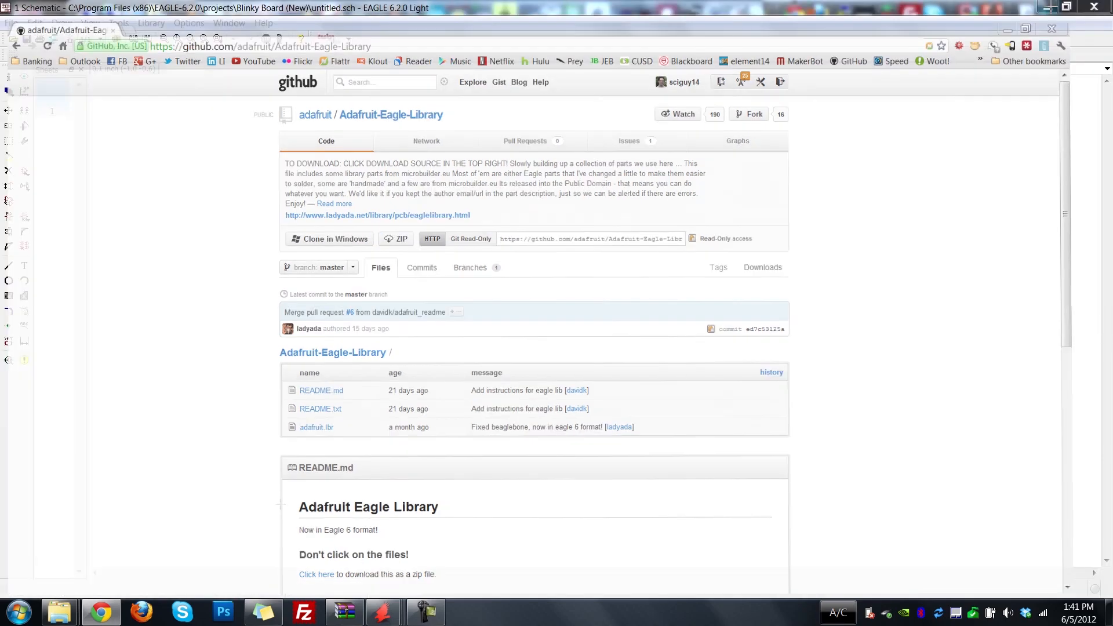
Copy adafruit.lbr from the adafruit-Adafruit-Eagle-Library-ed7c531.zip archive into the EAGLE-6.2.0 lbr folder and return to the EAGLE schematic.
click(343, 613)
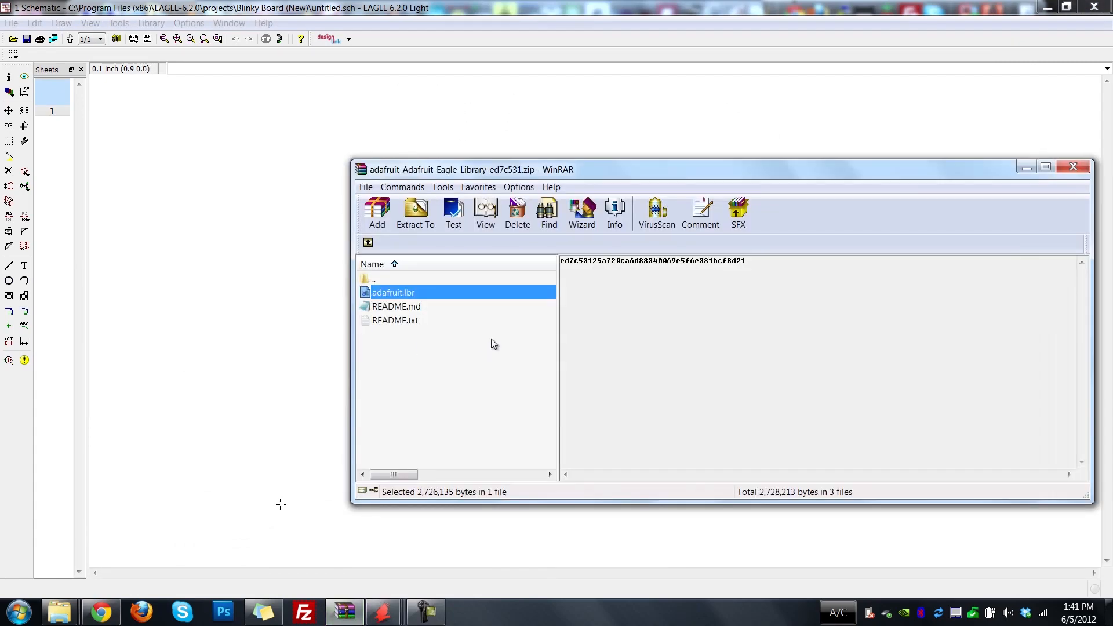
click(59, 612)
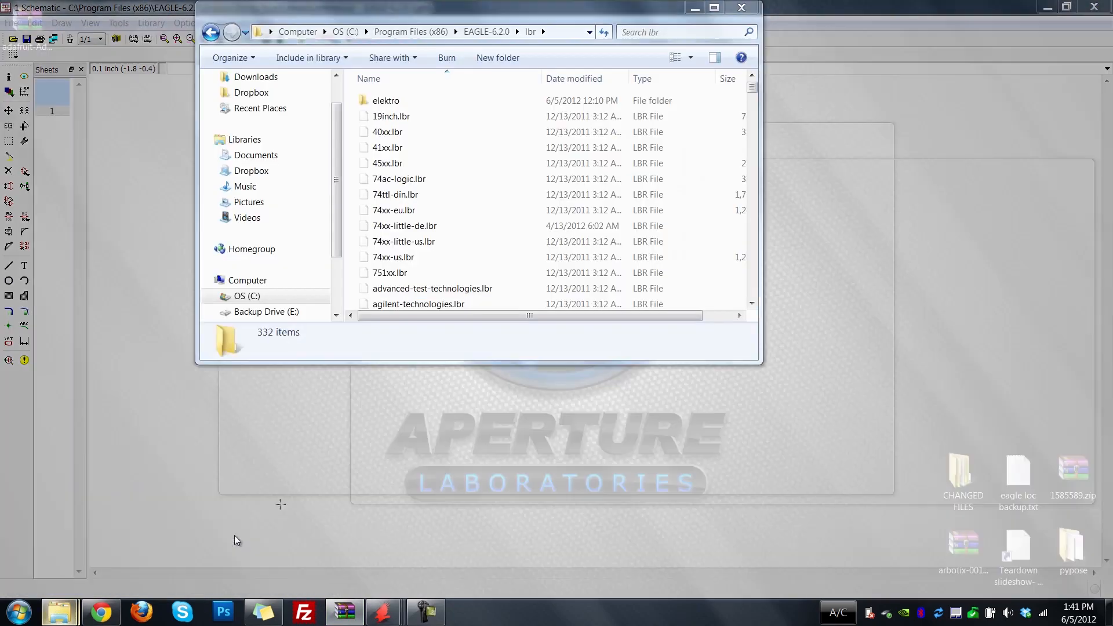
click(234, 535)
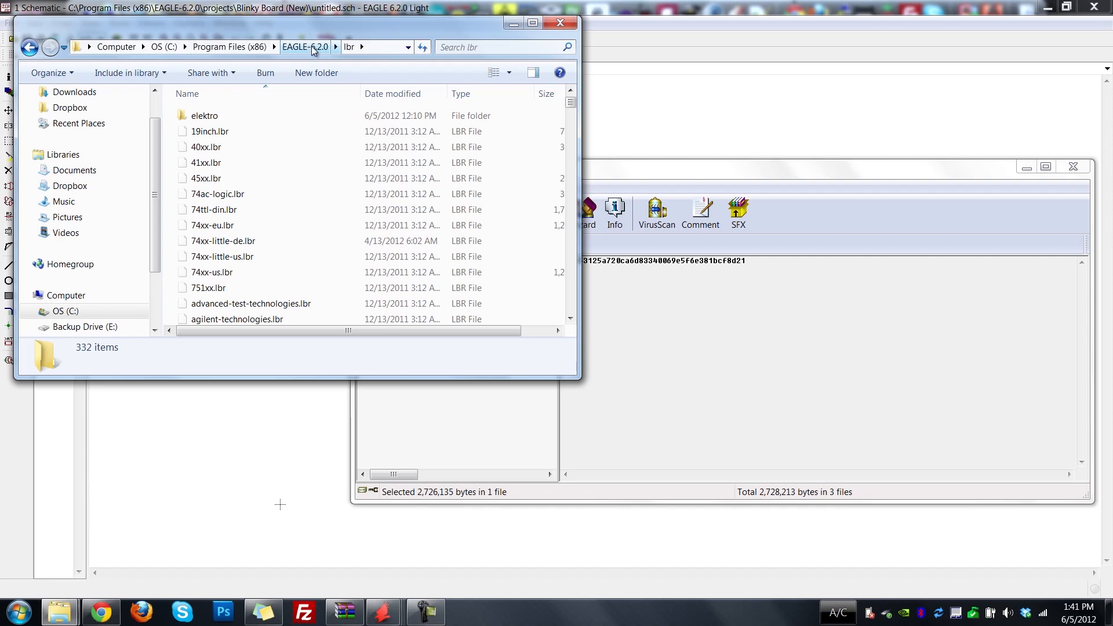
click(735, 176)
drag(490, 290, 278, 238)
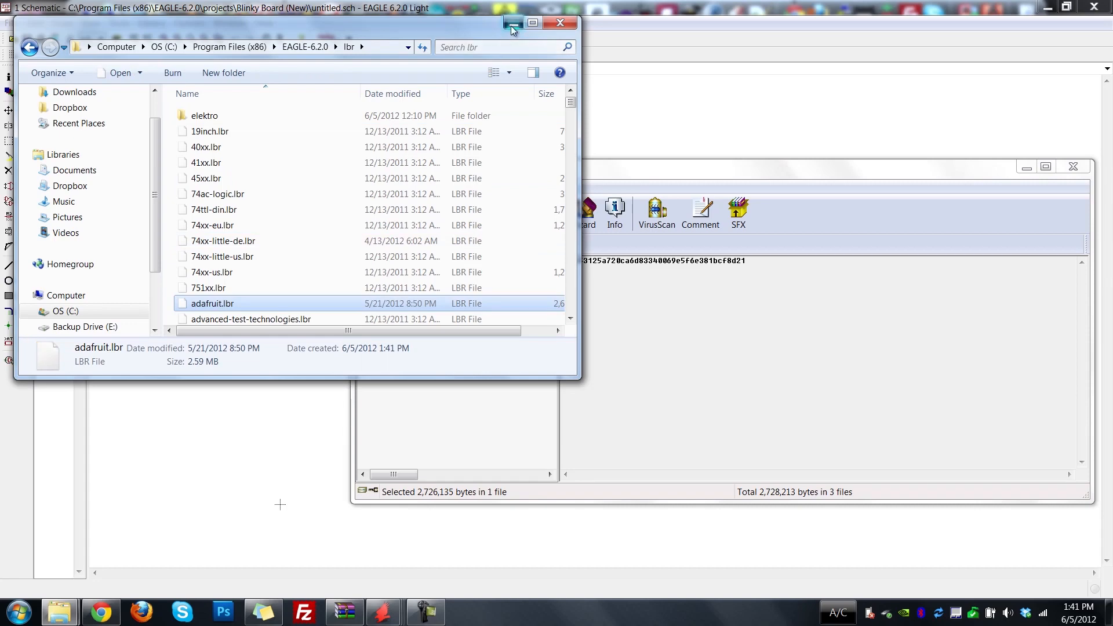
click(499, 10)
Load the part library selection from the EAGLE-6.2.0 lbr folder for use in the schematic.
click(152, 23)
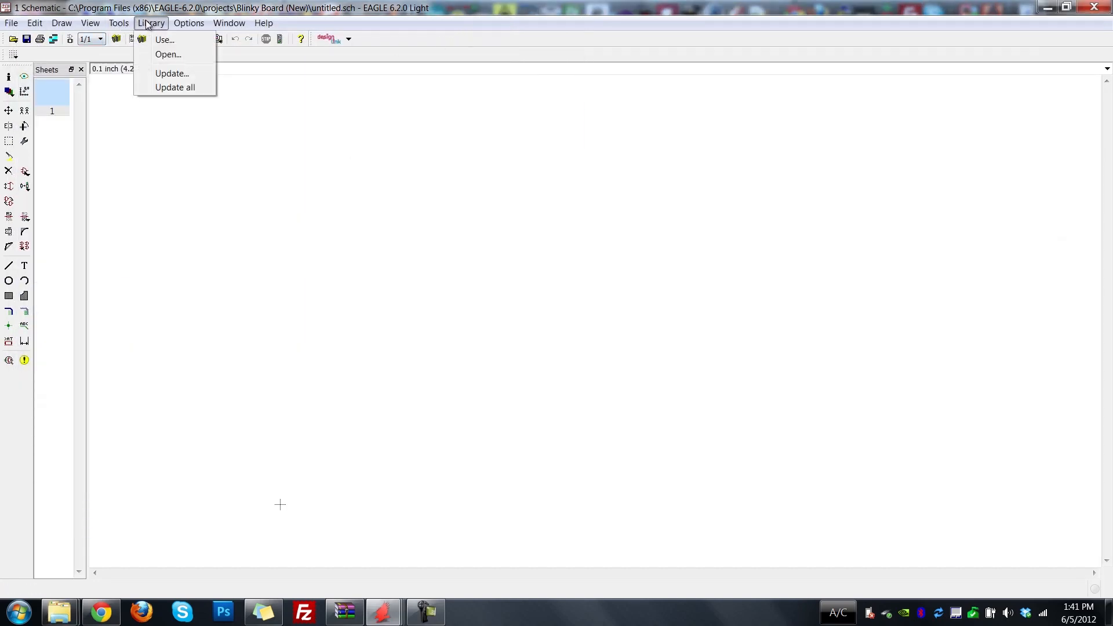
click(167, 40)
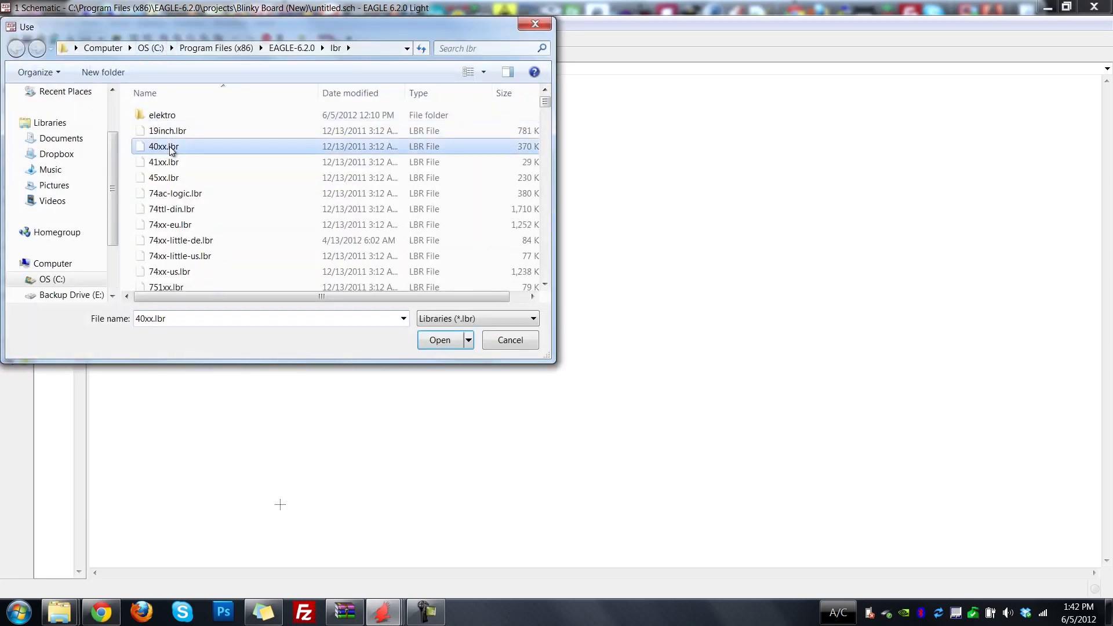
click(444, 346)
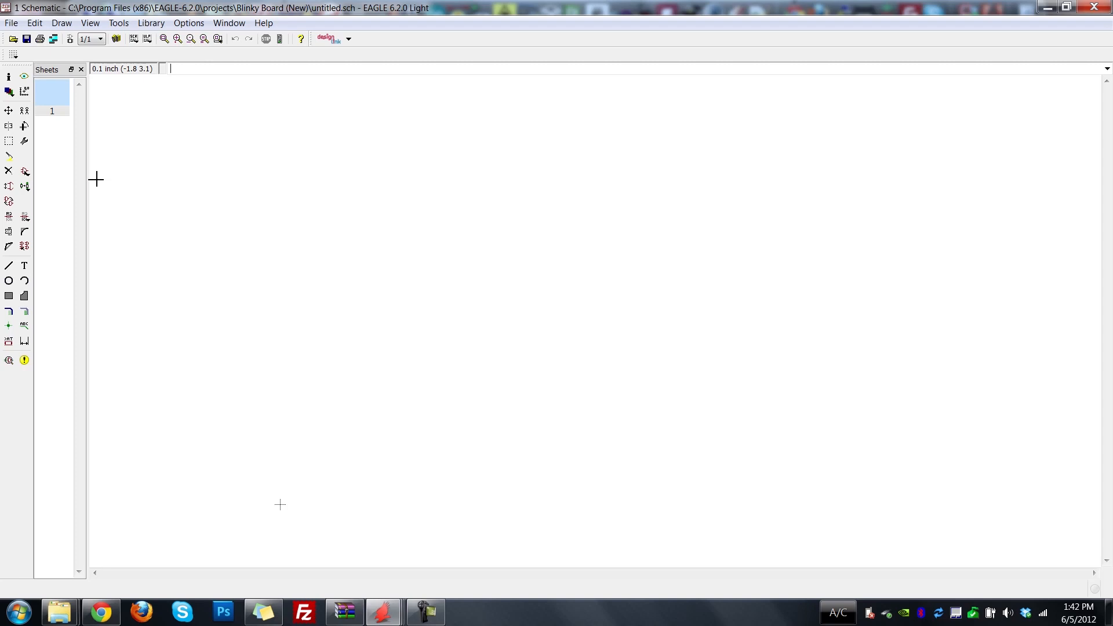
Start adding a part, clear the search term "resistor", and expand the adafruit library.
click(25, 172)
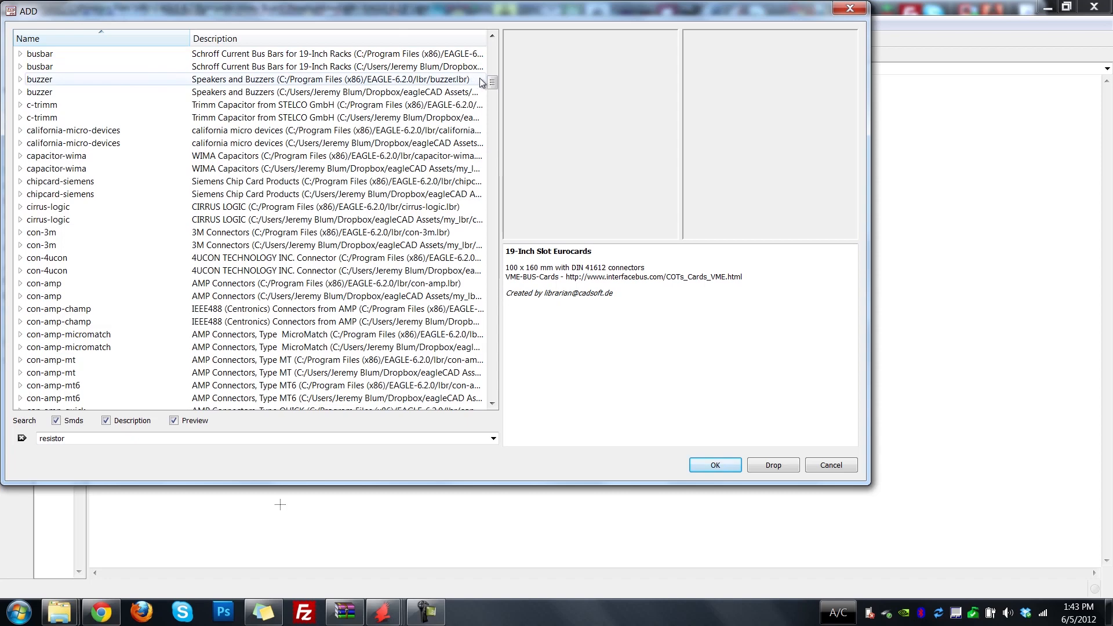
mouse_move(492, 85)
mouse_down()
mouse_move(492, 48)
mouse_move(492, 71)
mouse_up()
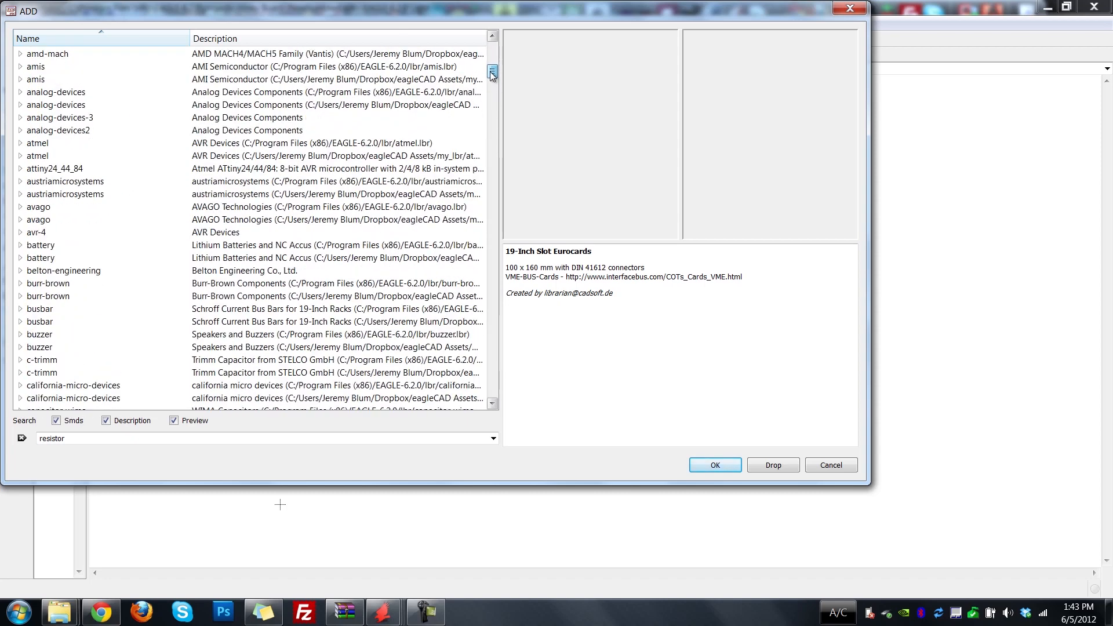
drag(66, 439, 35, 438)
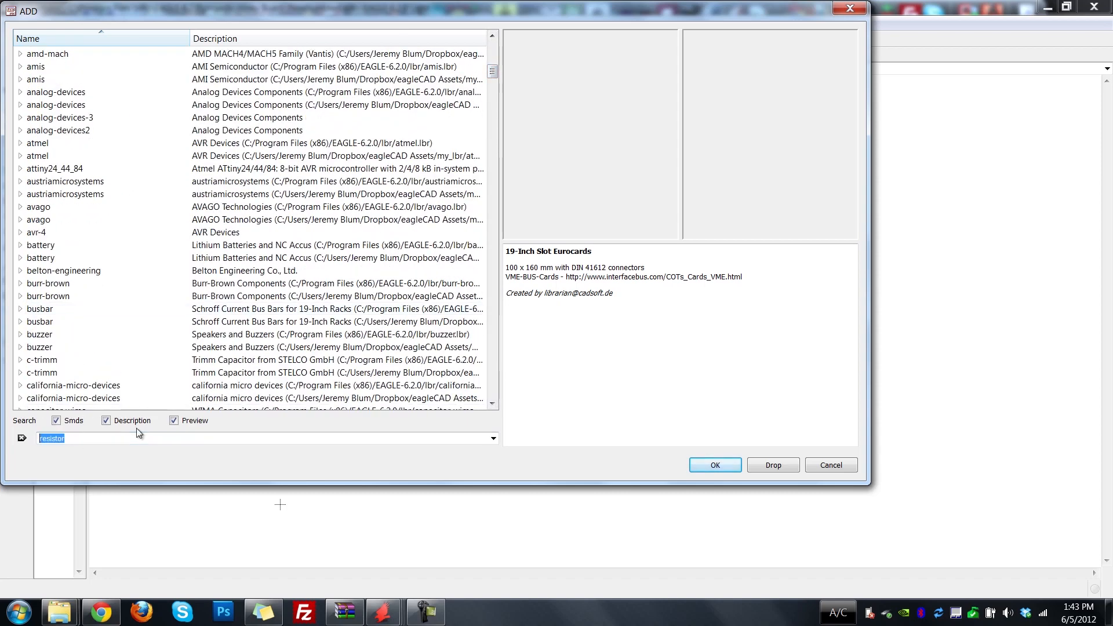
key(BackSpace)
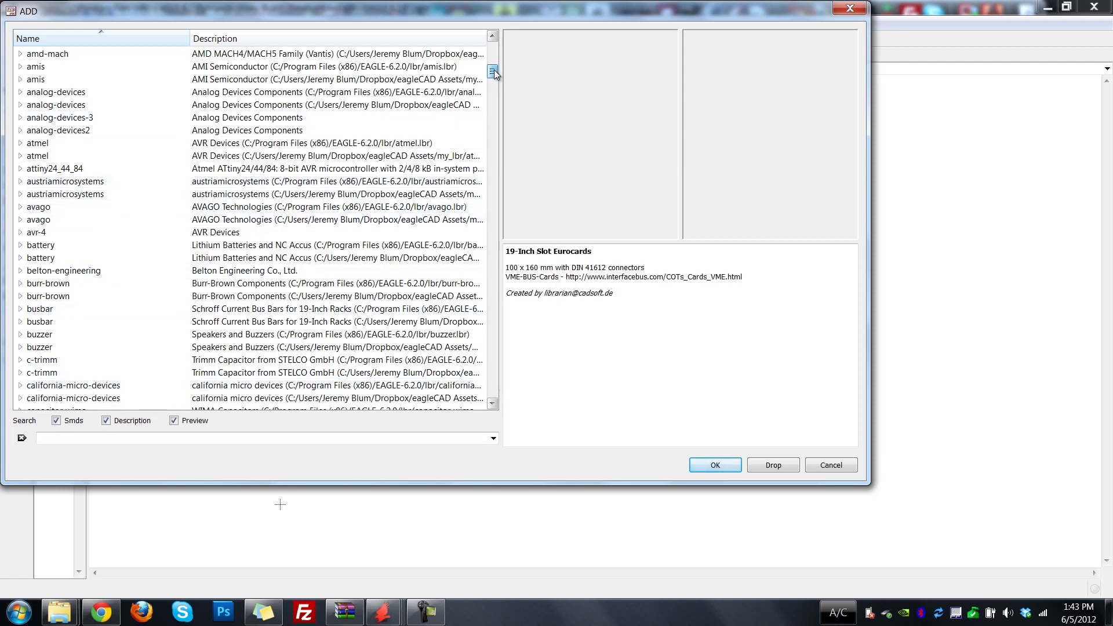
drag(494, 72, 494, 57)
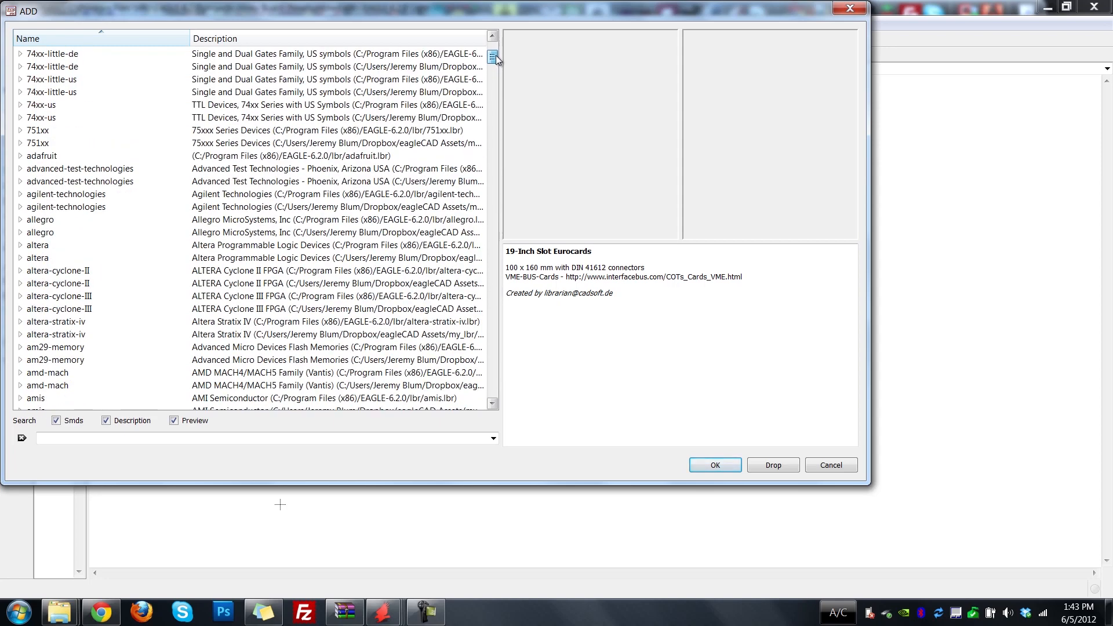
click(20, 155)
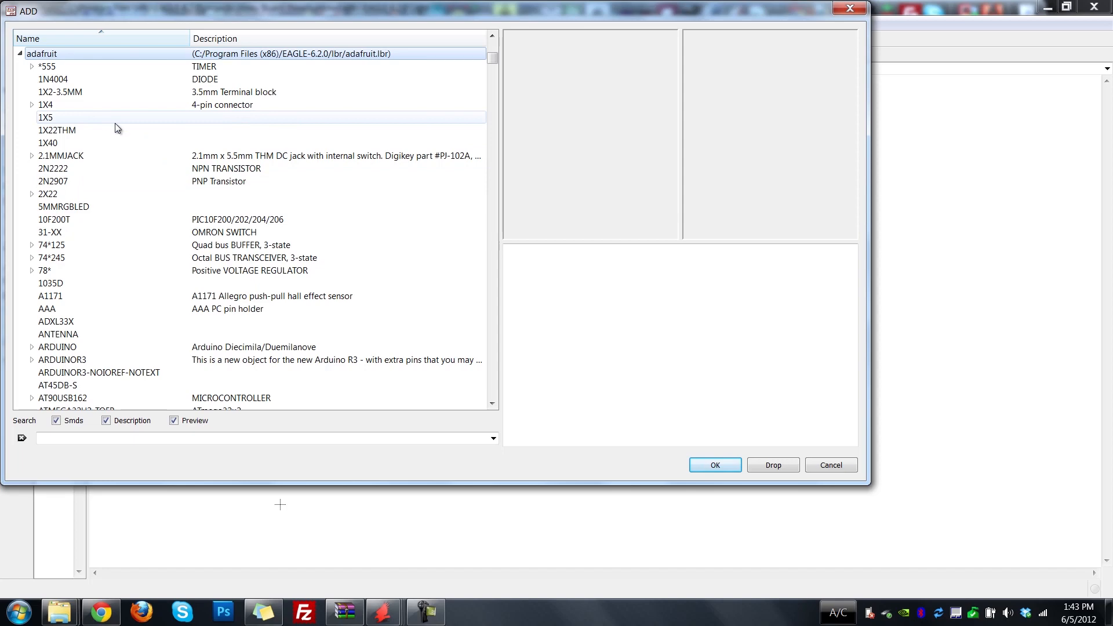
Find the CR1220 lithium coin cell in the adafruit library and expand its package variants.
scroll(116, 141, down, 2)
scroll(116, 141, up, 2)
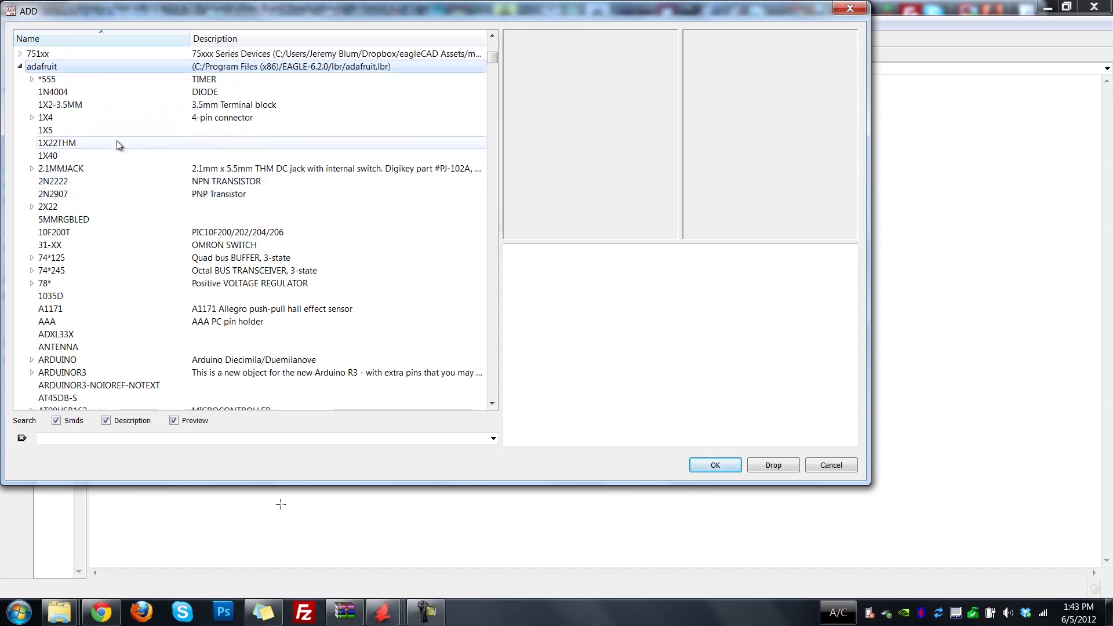
scroll(116, 140, down, 1)
scroll(116, 176, down, 6)
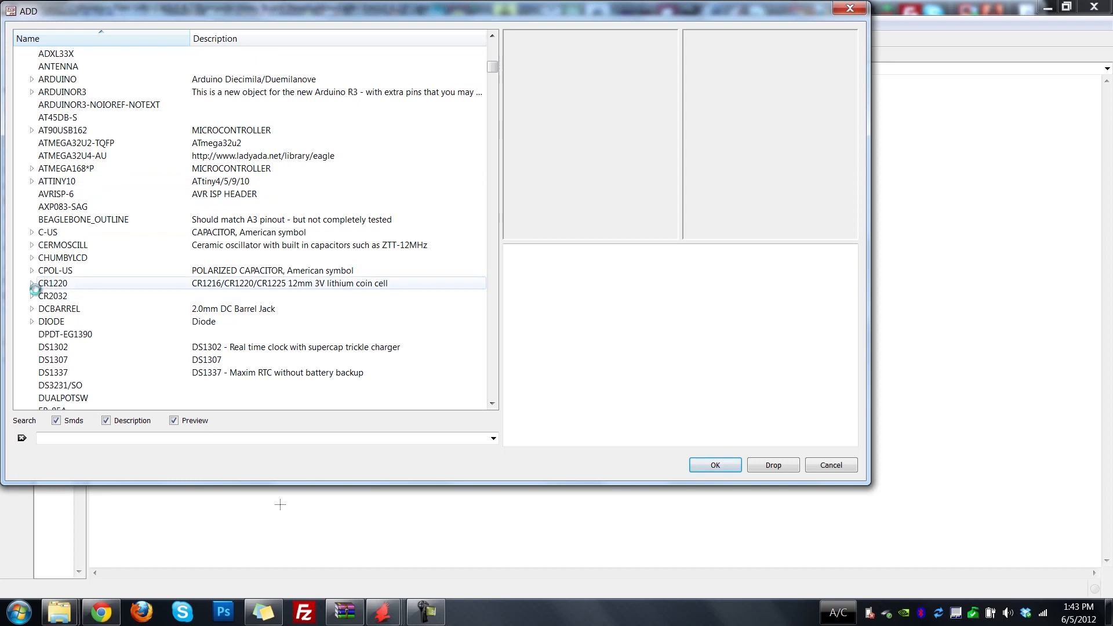
click(36, 287)
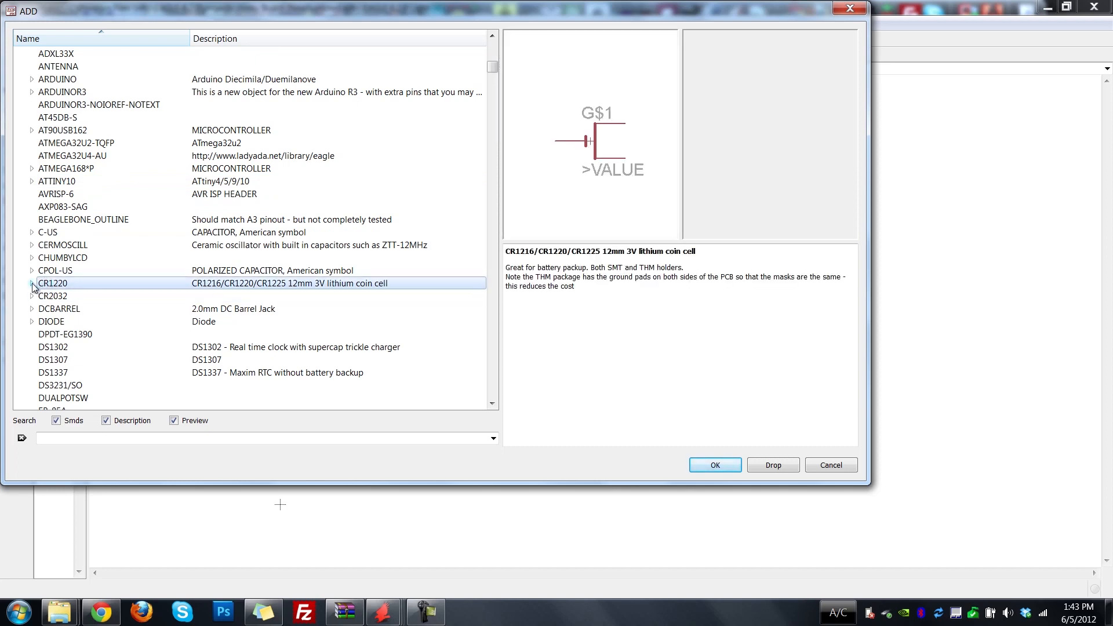
click(32, 284)
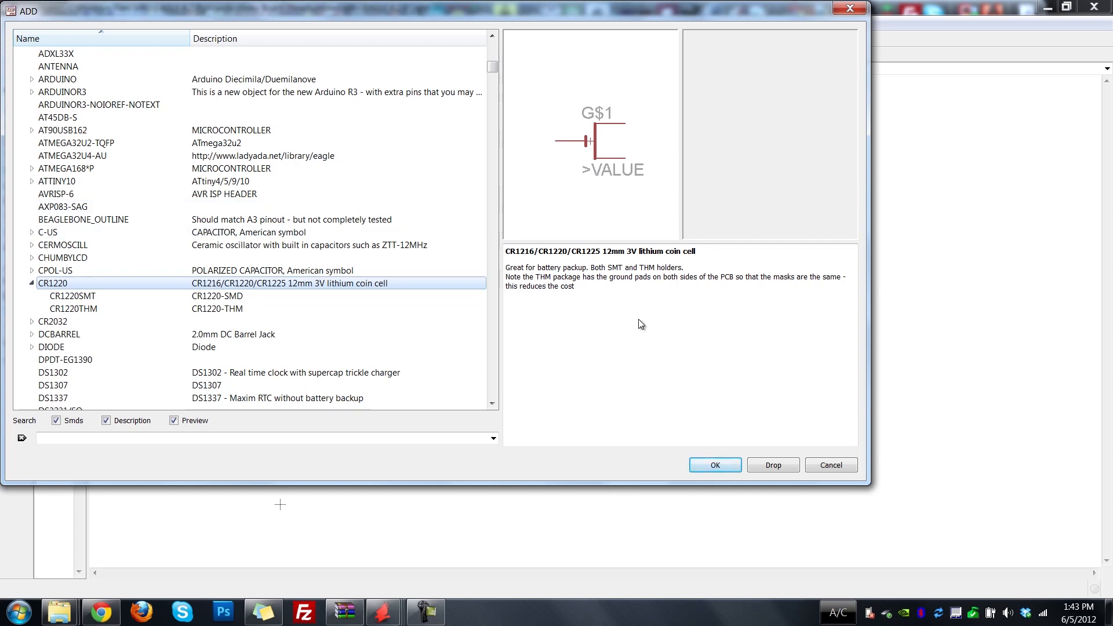
Compare the CR1220SMT and CR1220THM packages and place one CR1220SMT coin cell in the schematic at about (1.2 0.9) inch.
click(93, 297)
click(99, 309)
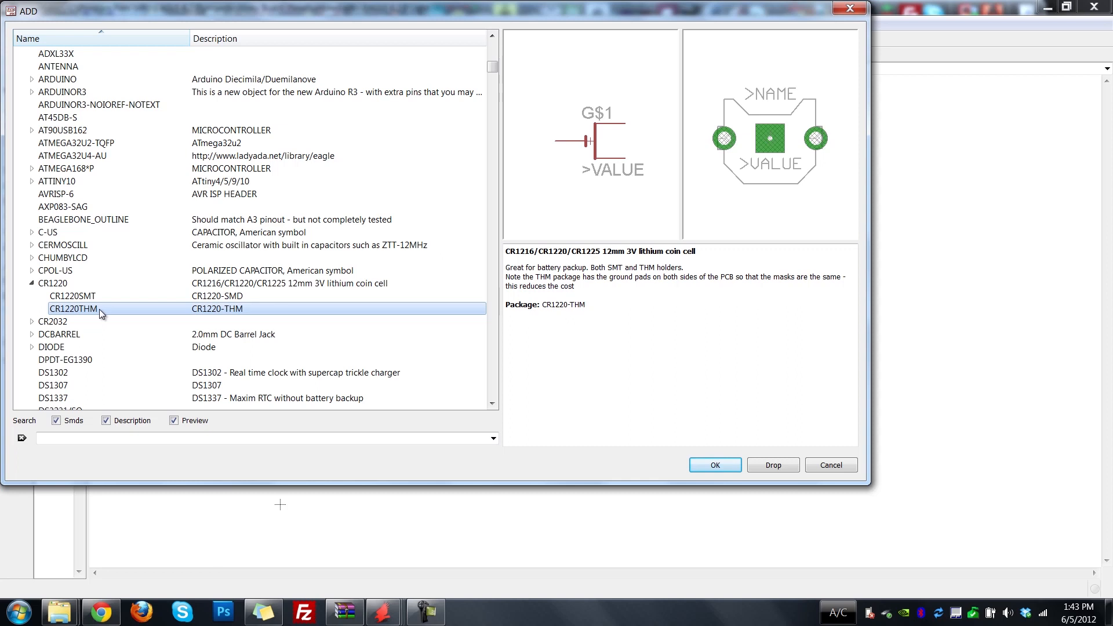
click(95, 298)
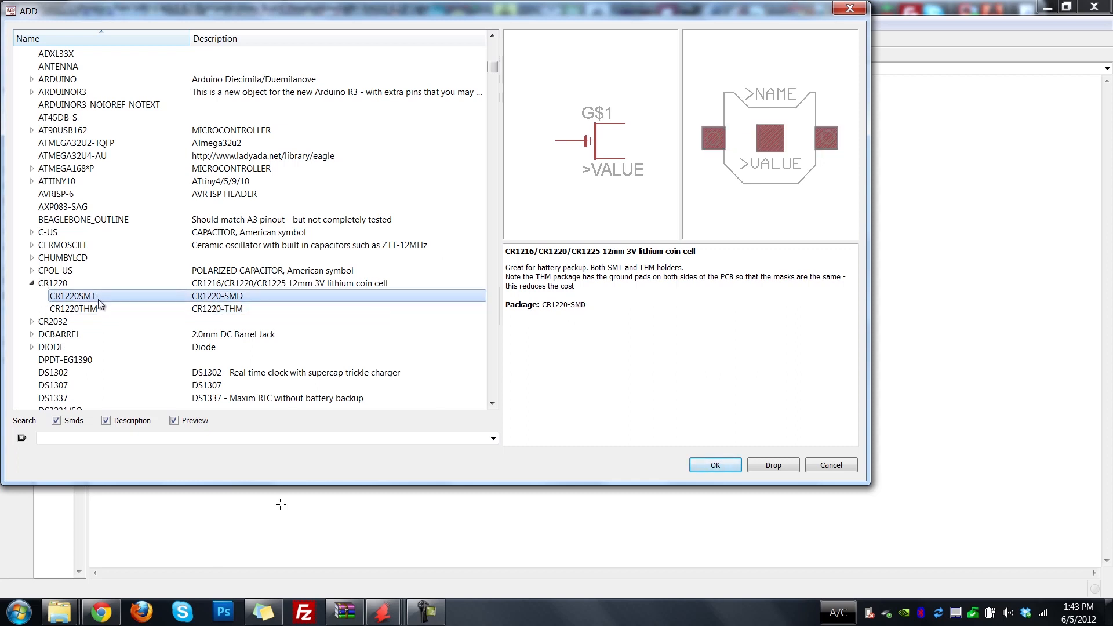
click(95, 308)
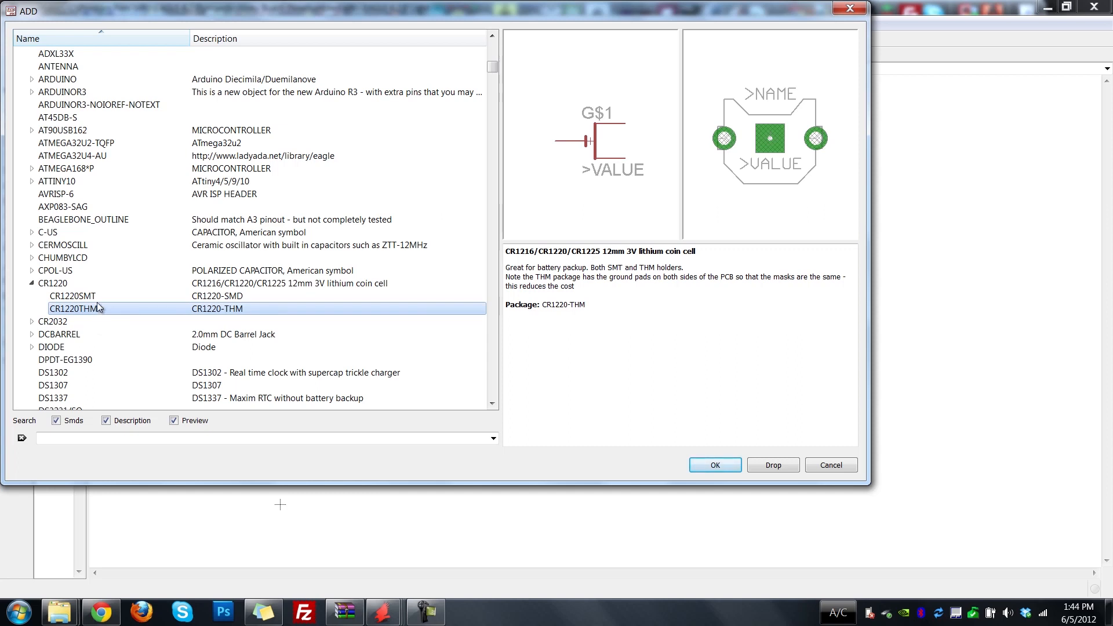
click(97, 296)
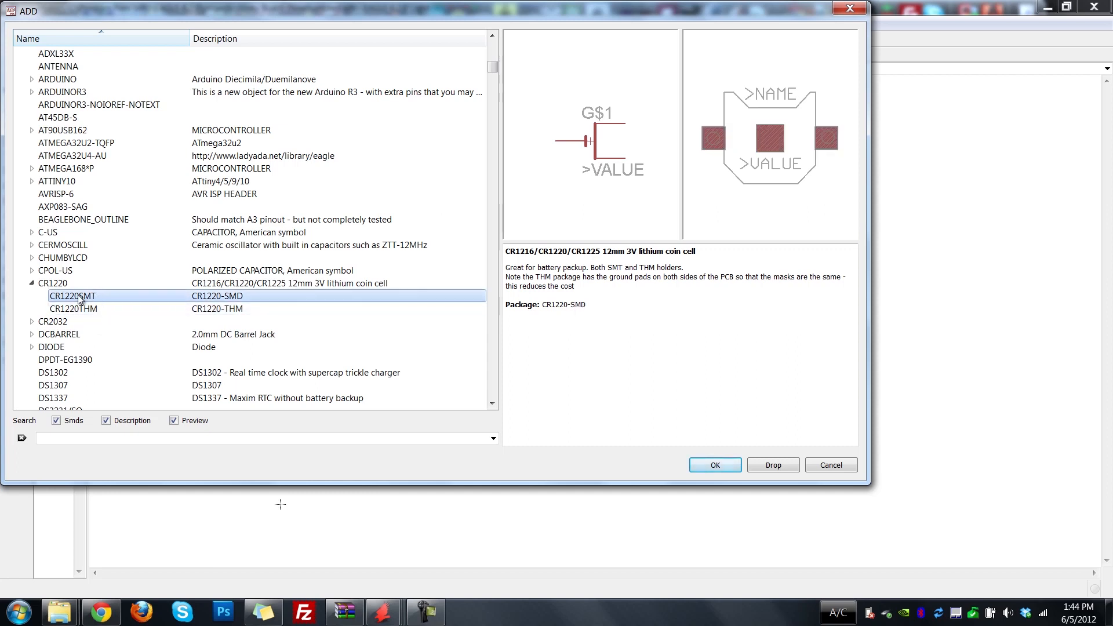
click(713, 467)
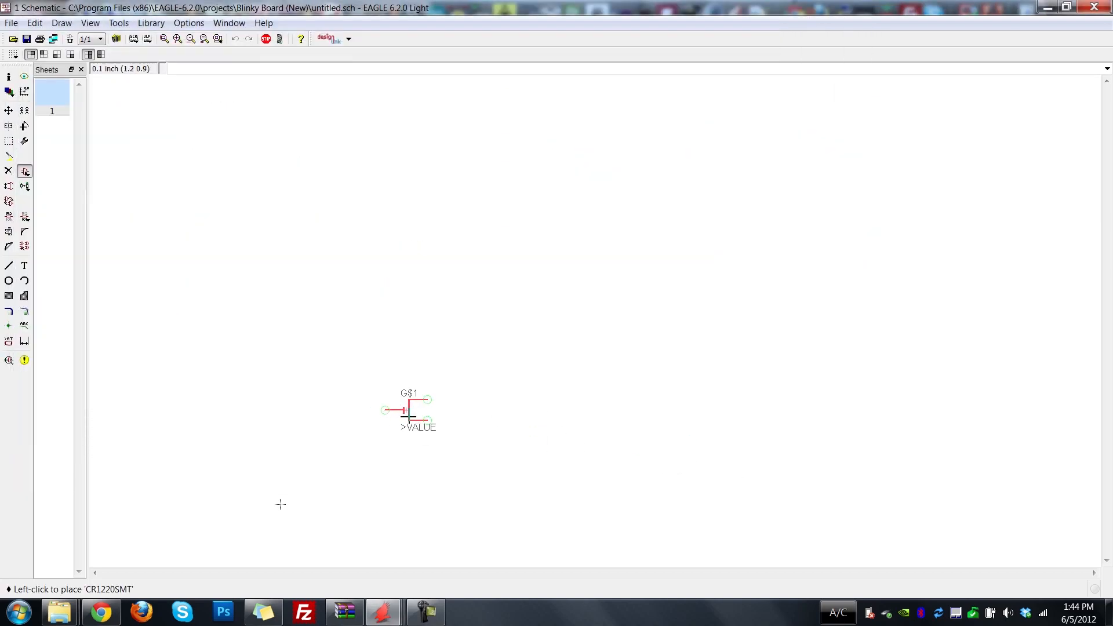
click(409, 415)
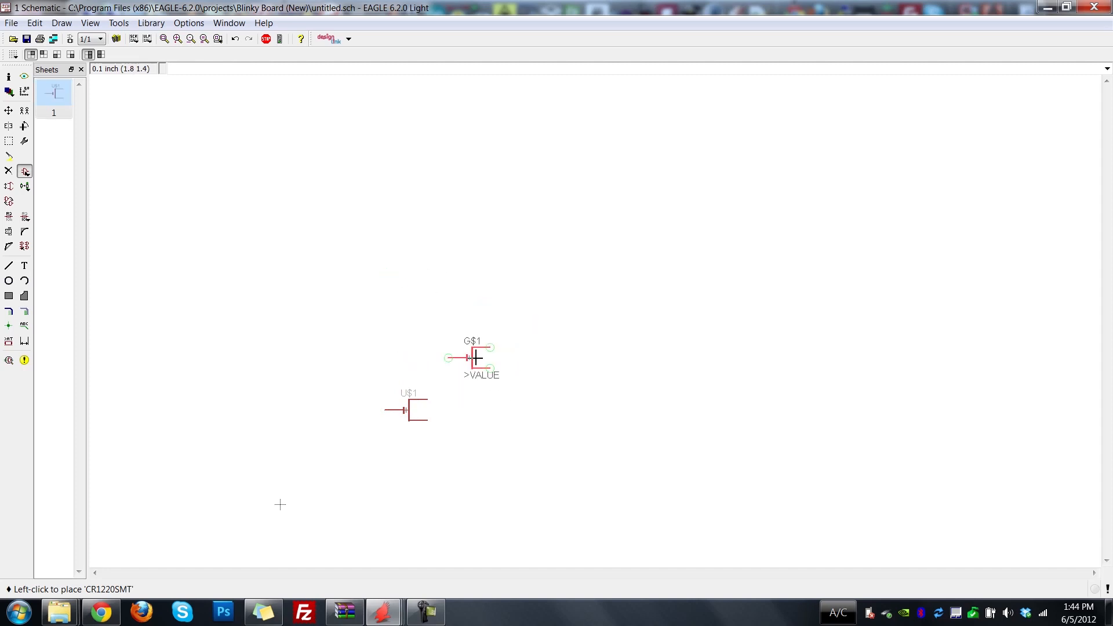
key(Escape)
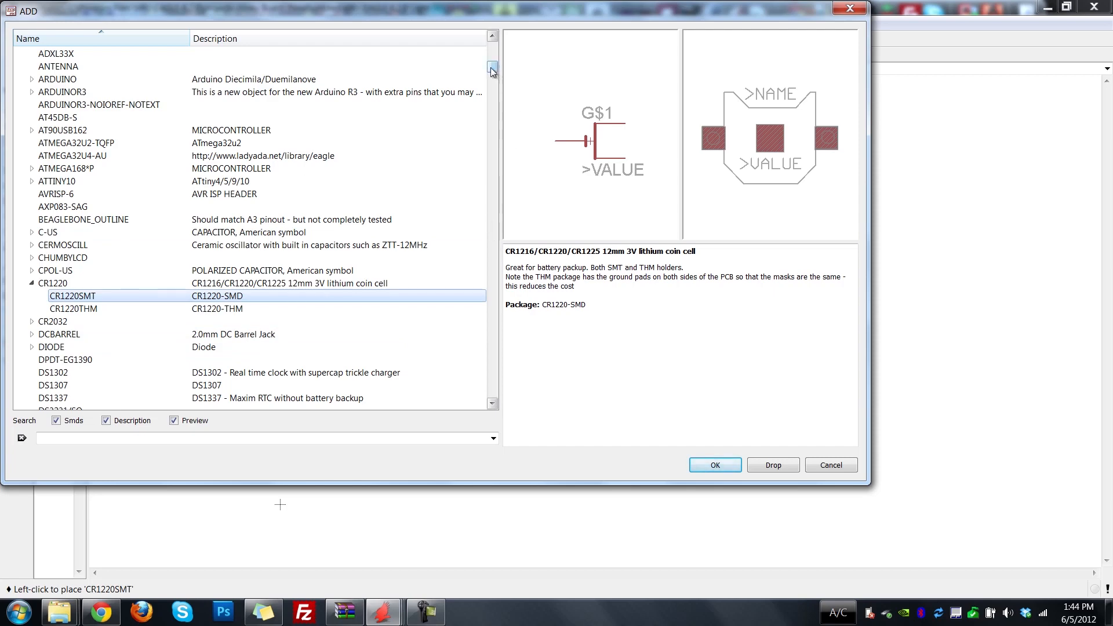
Expand the *555 timer in the adafruit library and examine the package previews of its LM, NE, SE and UA variants.
scroll(493, 70, up, 12)
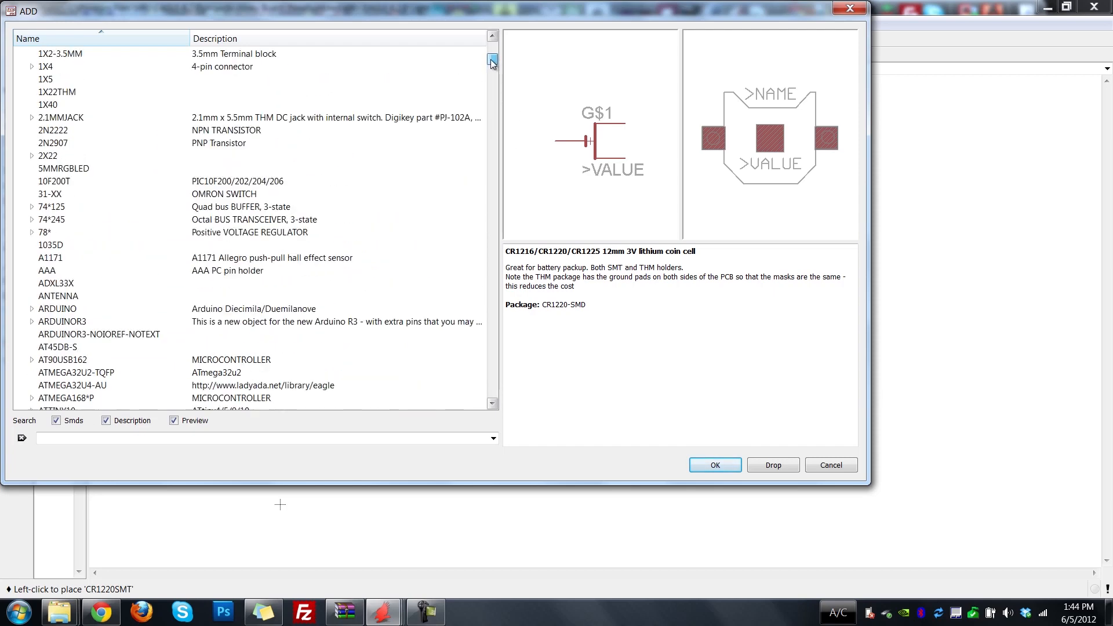
click(31, 190)
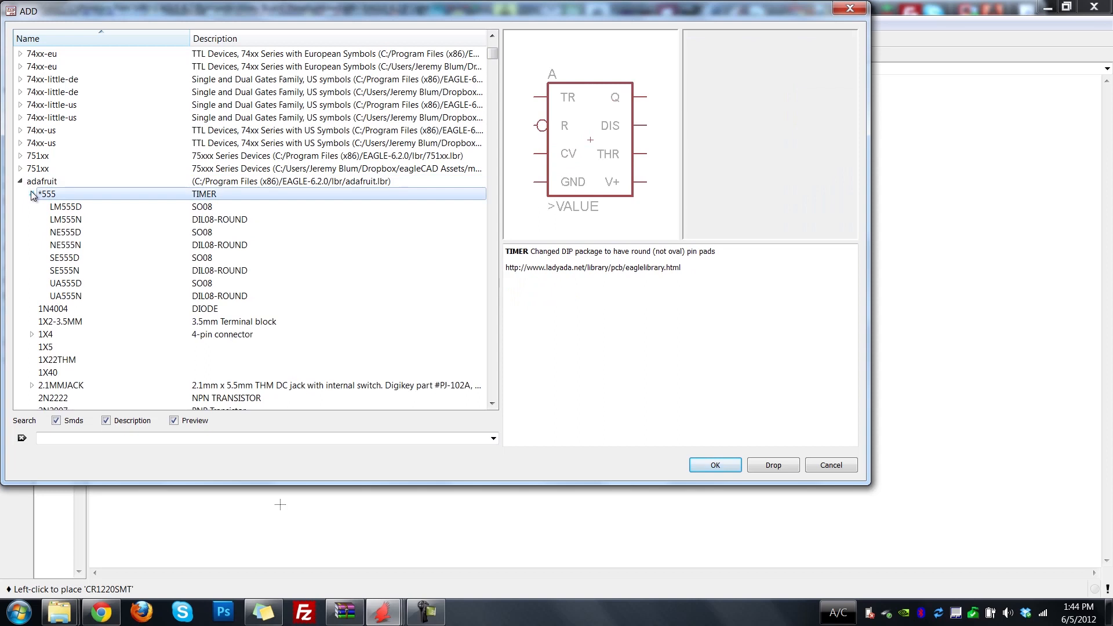
click(66, 207)
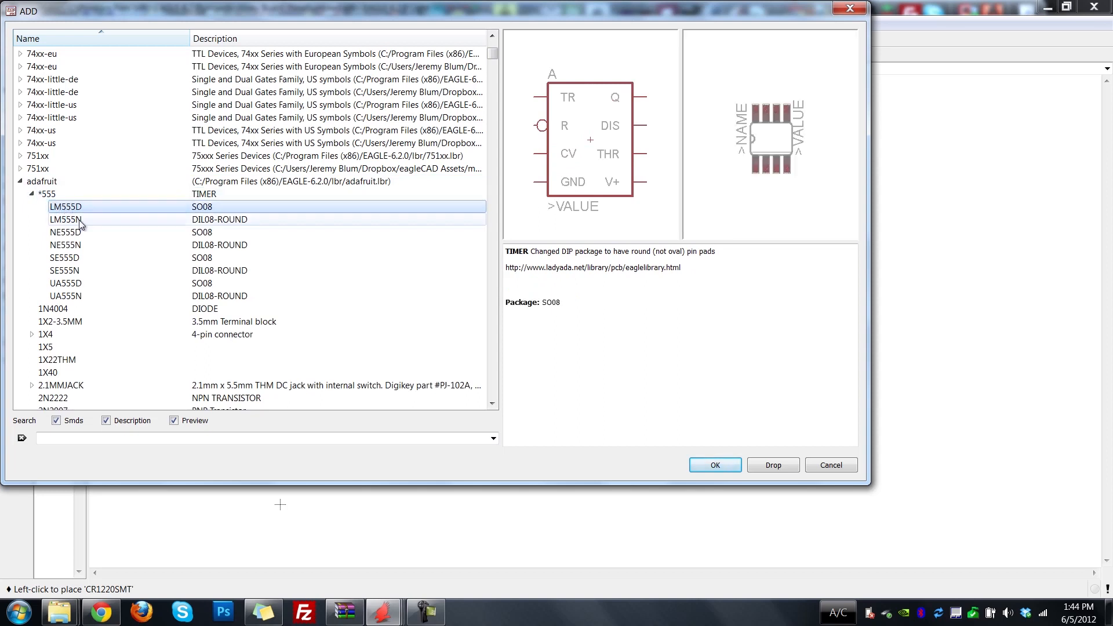
click(71, 220)
click(79, 232)
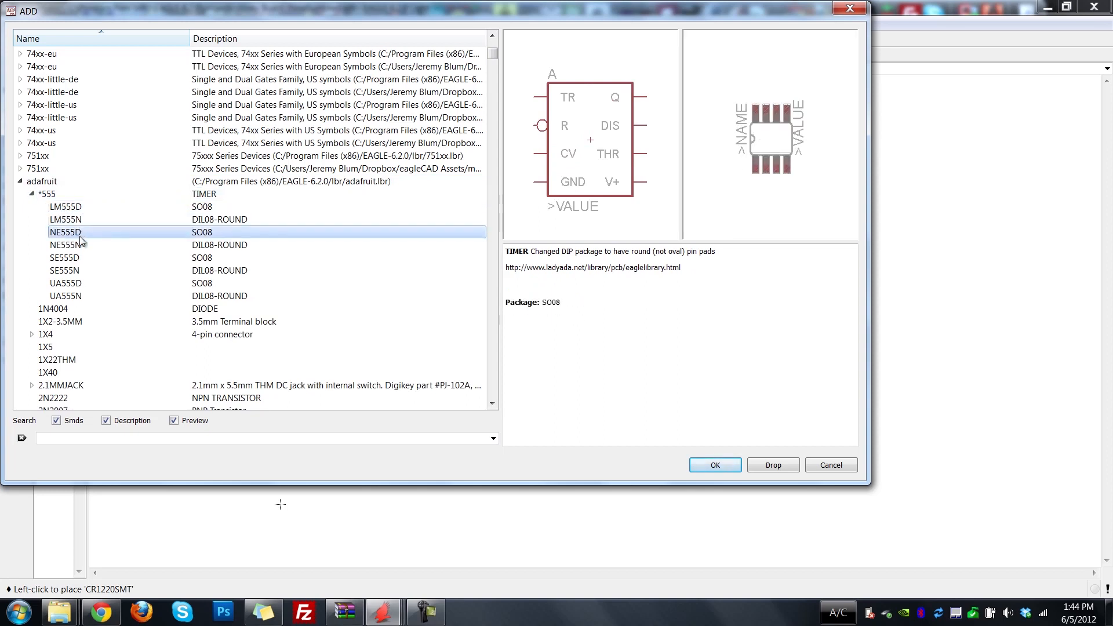
click(79, 244)
click(86, 255)
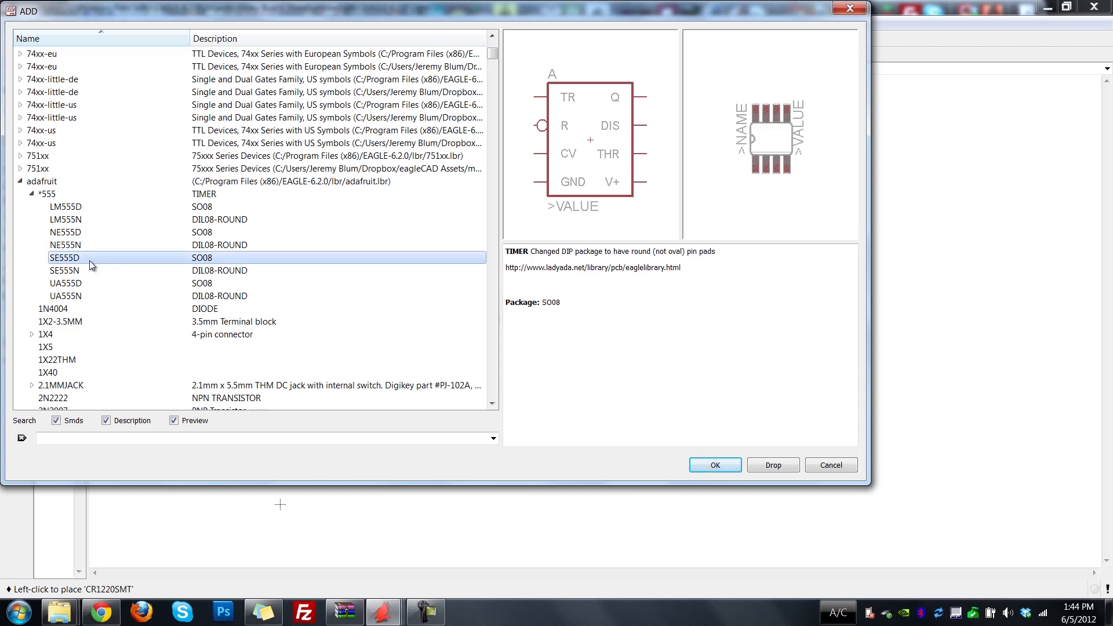
click(91, 270)
click(96, 280)
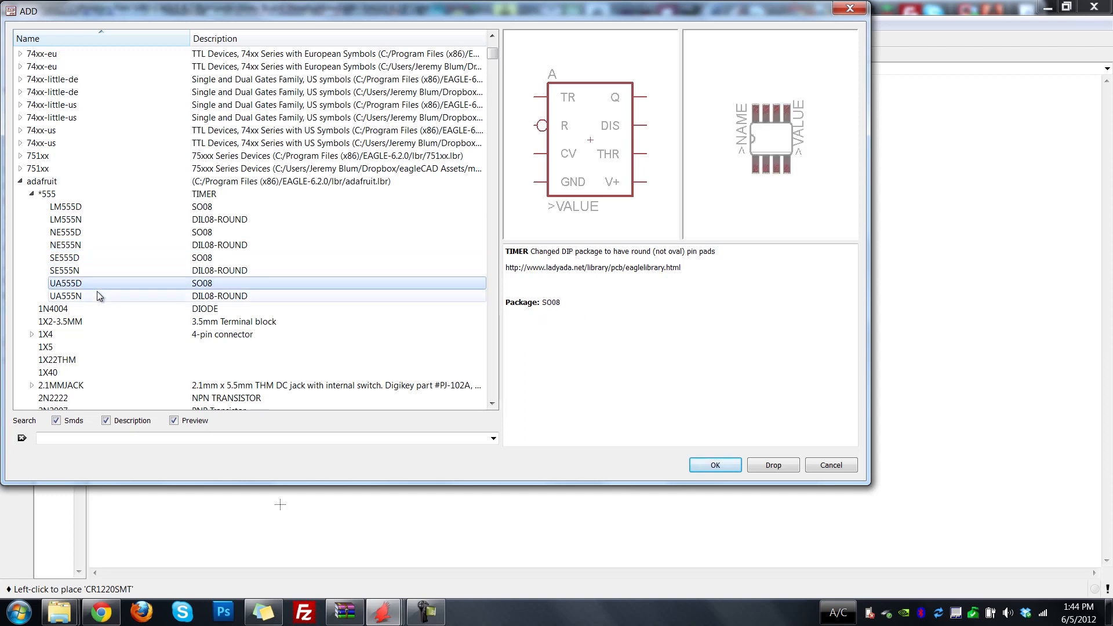
click(96, 294)
click(96, 283)
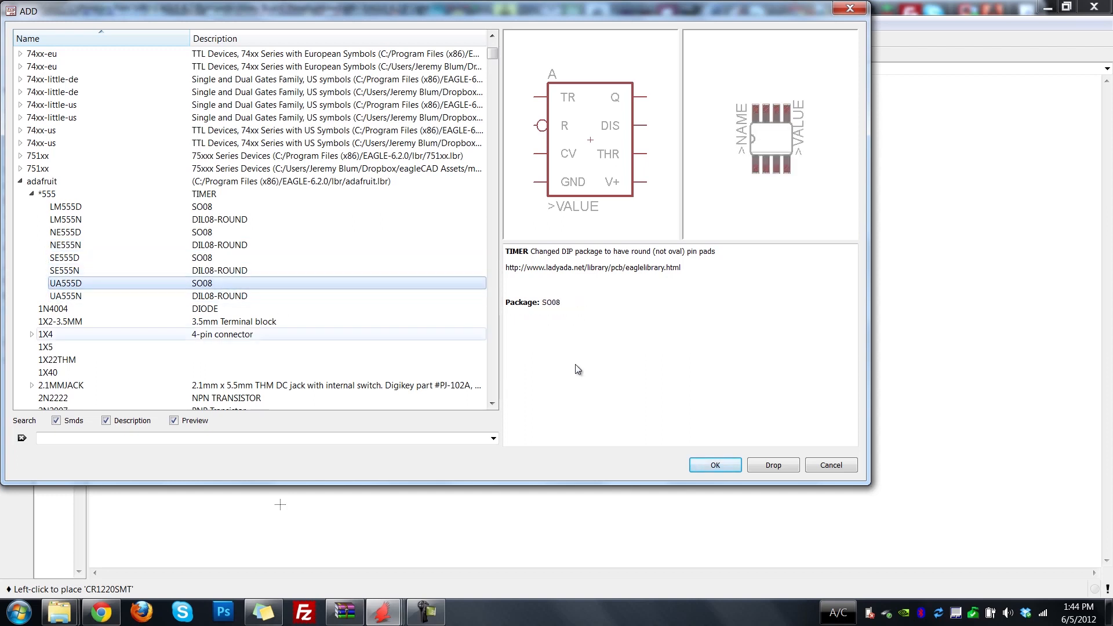
click(93, 270)
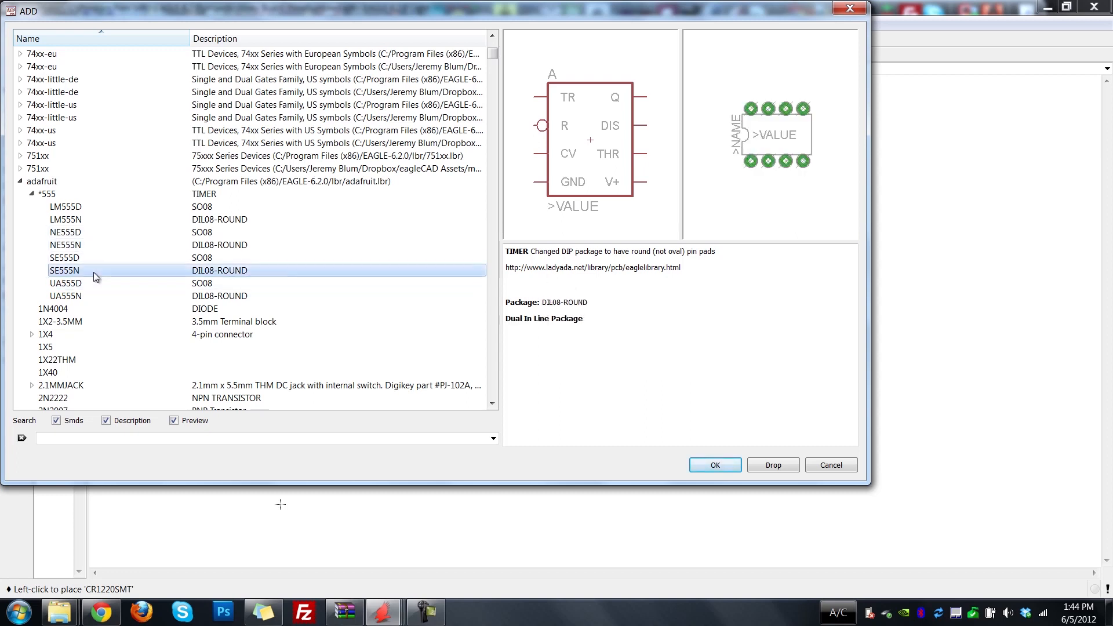
click(95, 261)
click(95, 244)
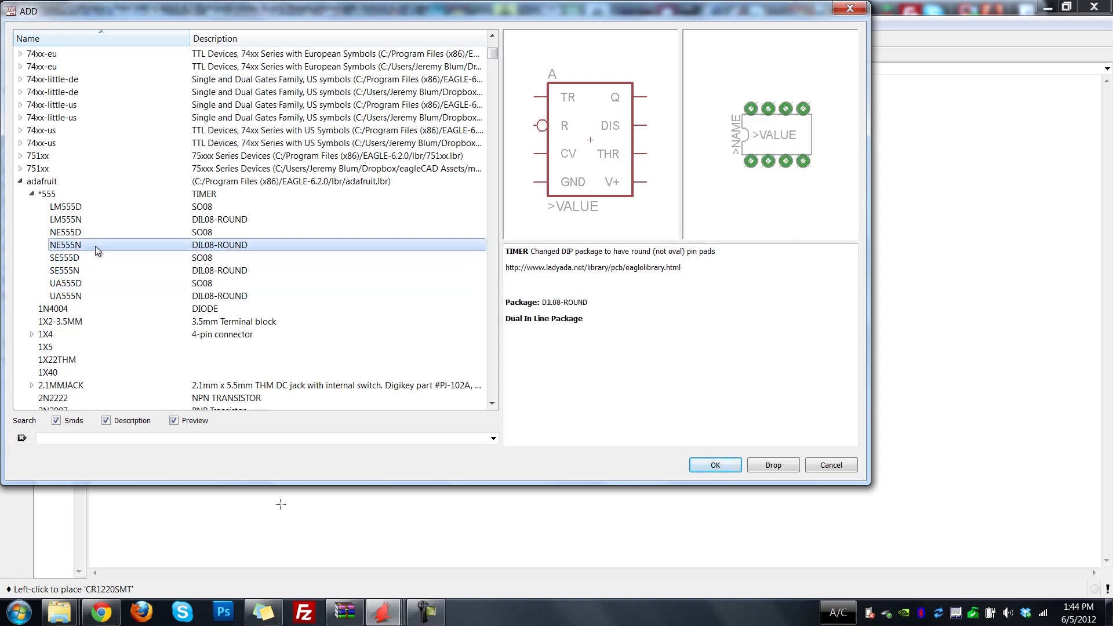
click(96, 232)
click(93, 220)
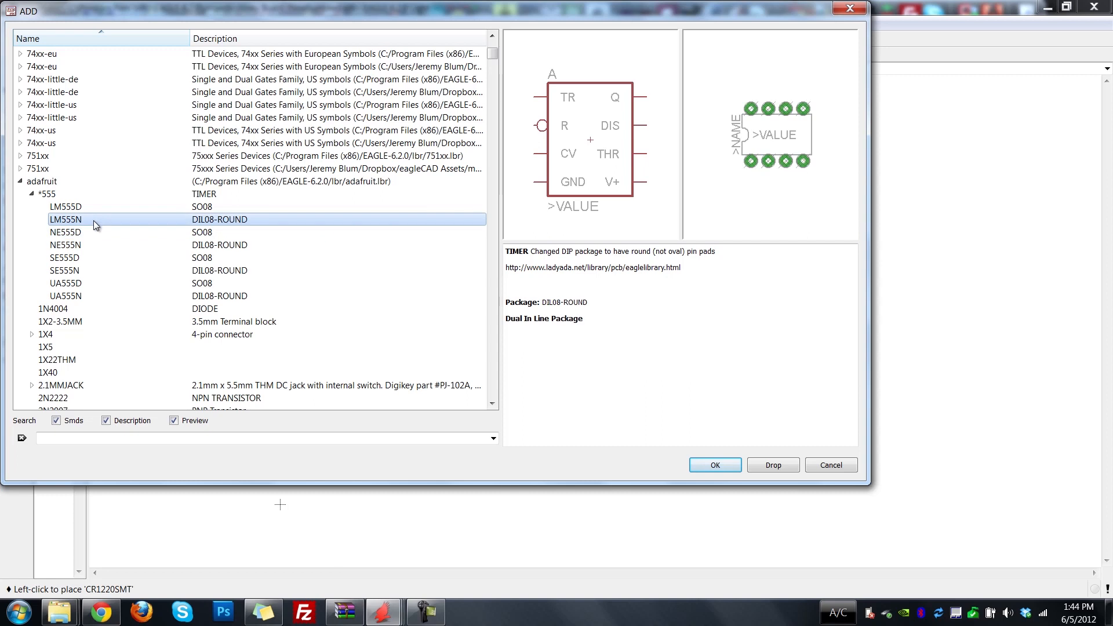
Select the LM555D variant of the 555 timer and place one in the schematic above the coin cell.
click(94, 207)
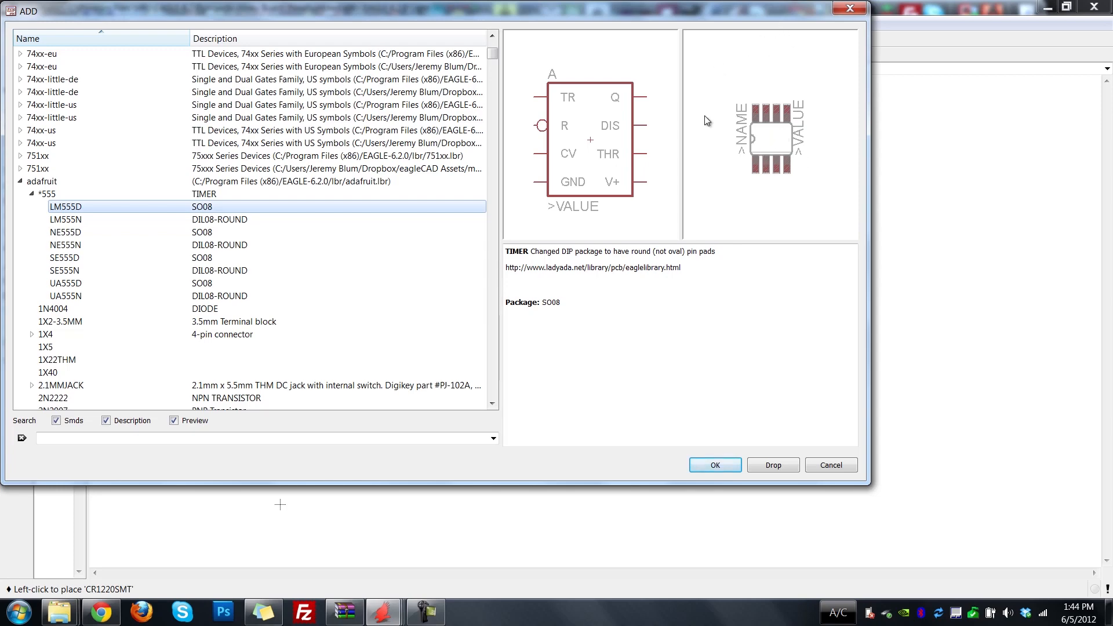
click(715, 465)
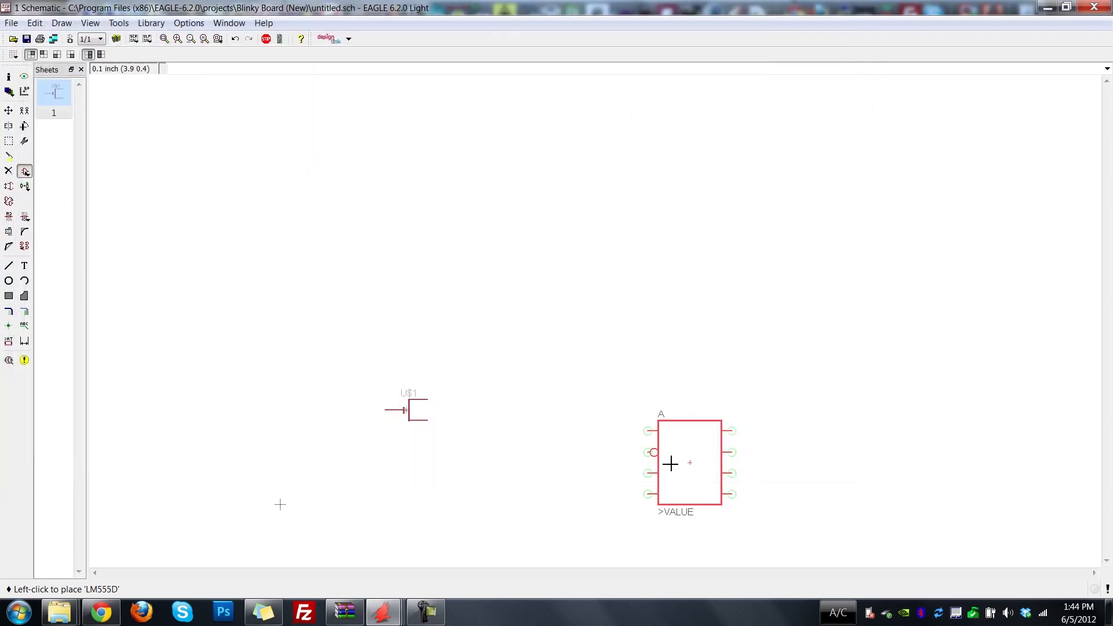
click(511, 321)
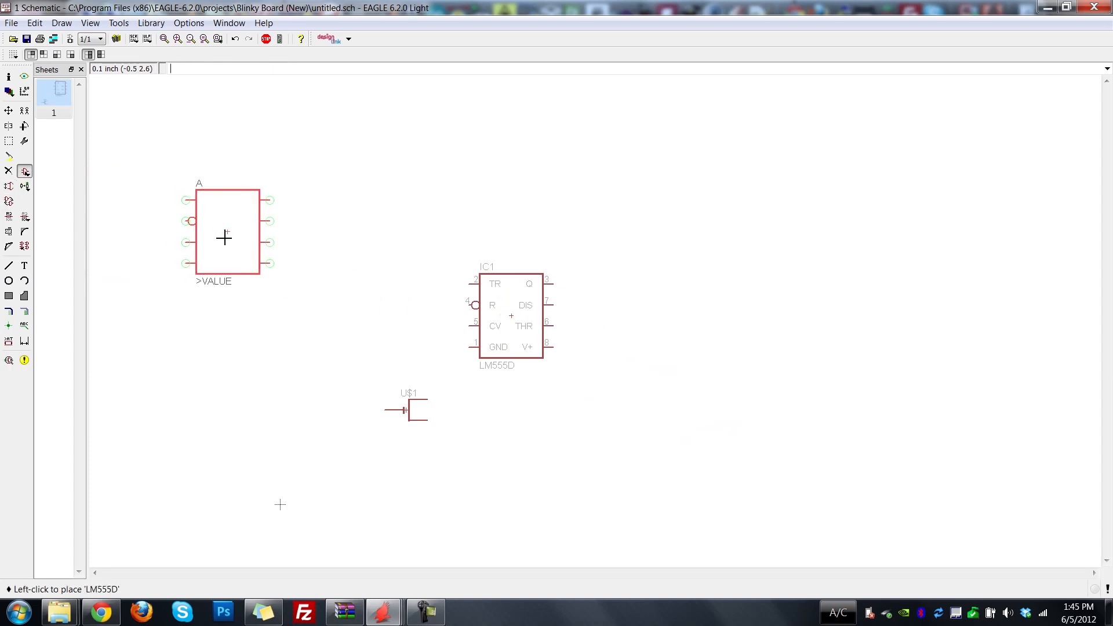
key(Escape)
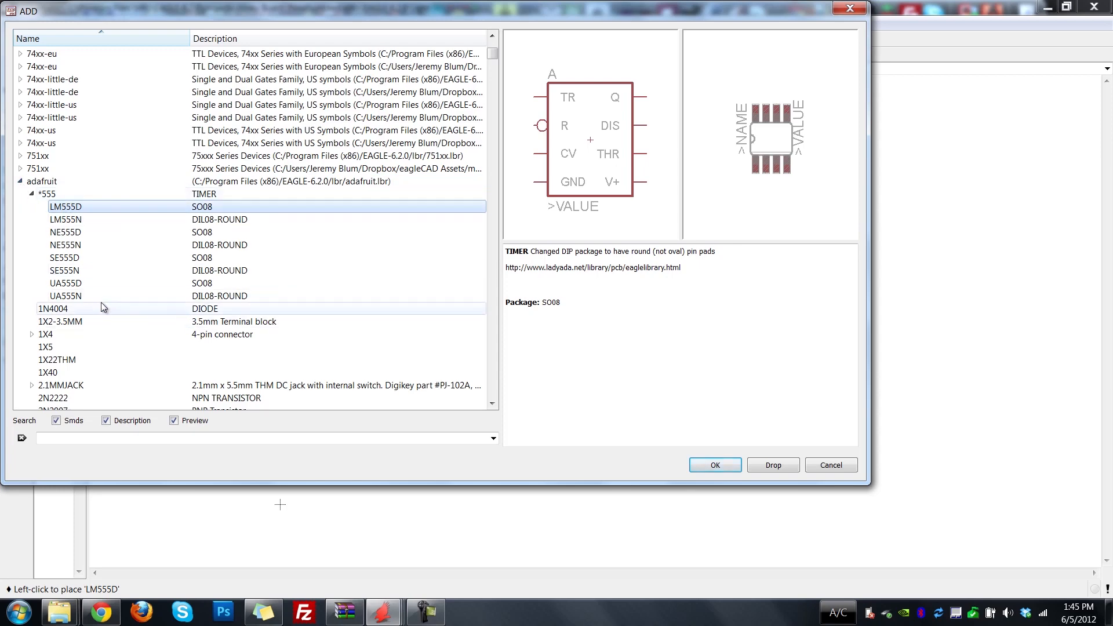
Find the C-US American-symbol capacitor in the adafruit library and expand its package variants.
scroll(101, 301, down, 4)
scroll(96, 306, down, 1)
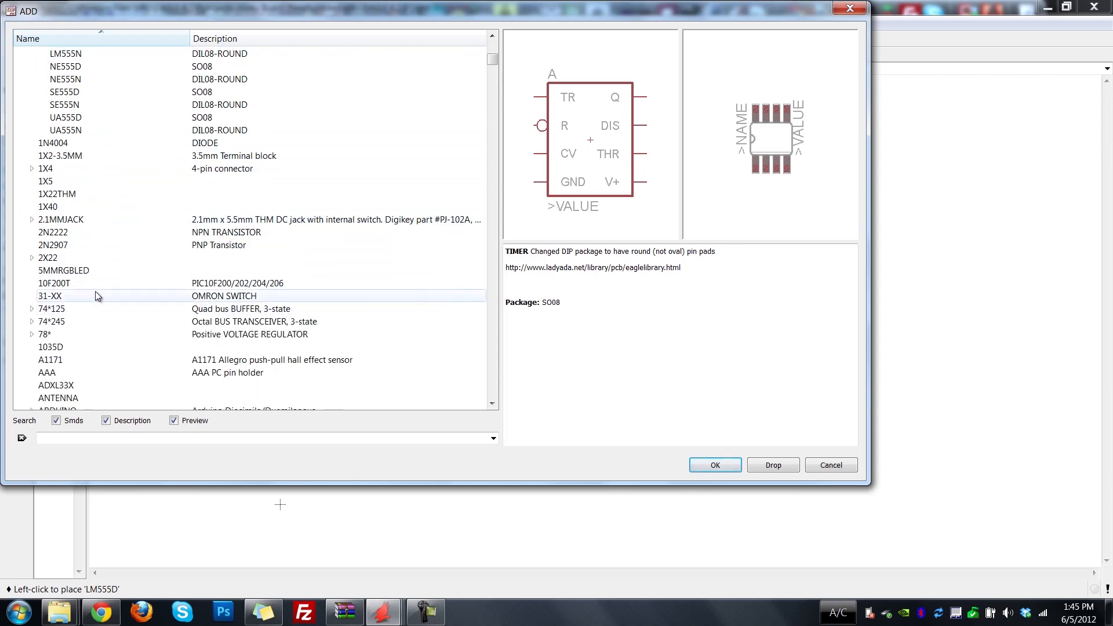
scroll(112, 196, down, 1)
scroll(109, 194, down, 10)
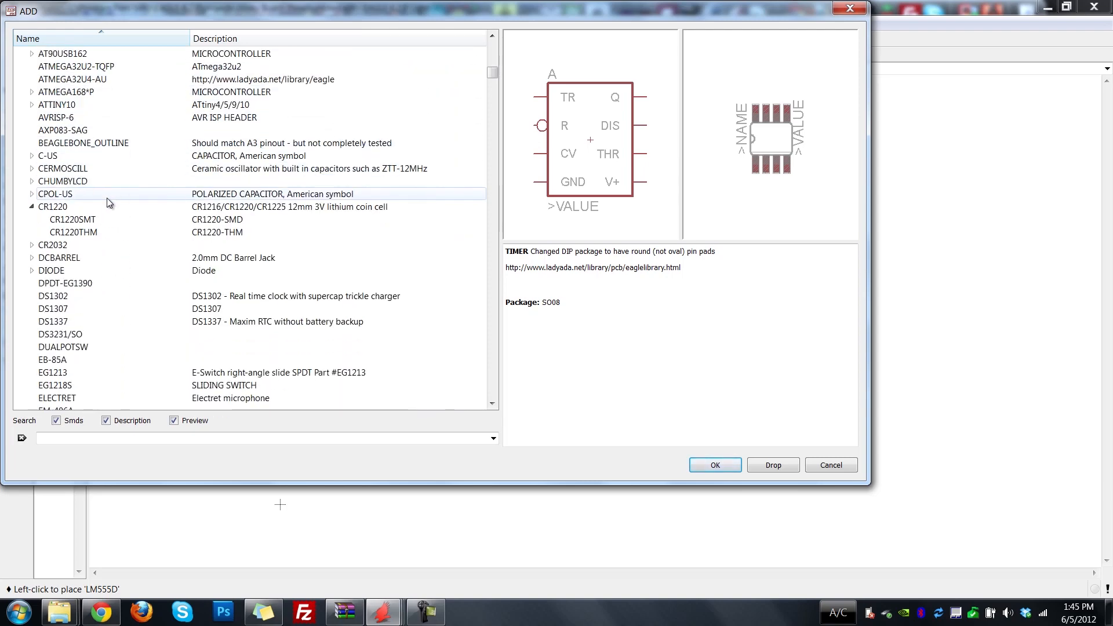
click(31, 158)
click(31, 157)
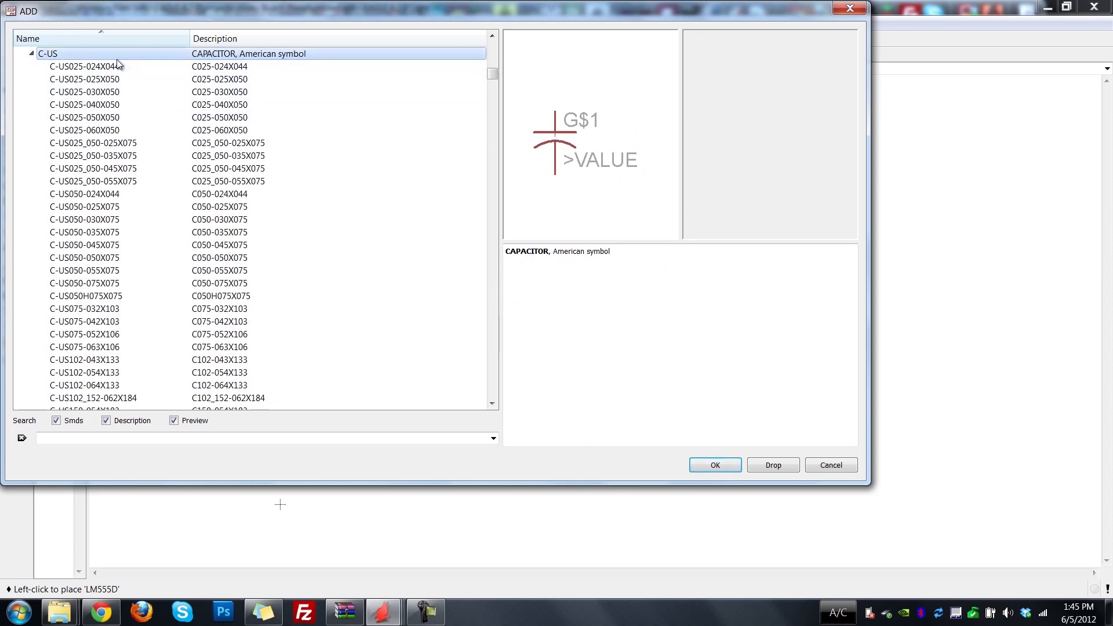
Choose the C-USC0805 capacitor variant and place two of them side by side to the right of the timer.
click(132, 75)
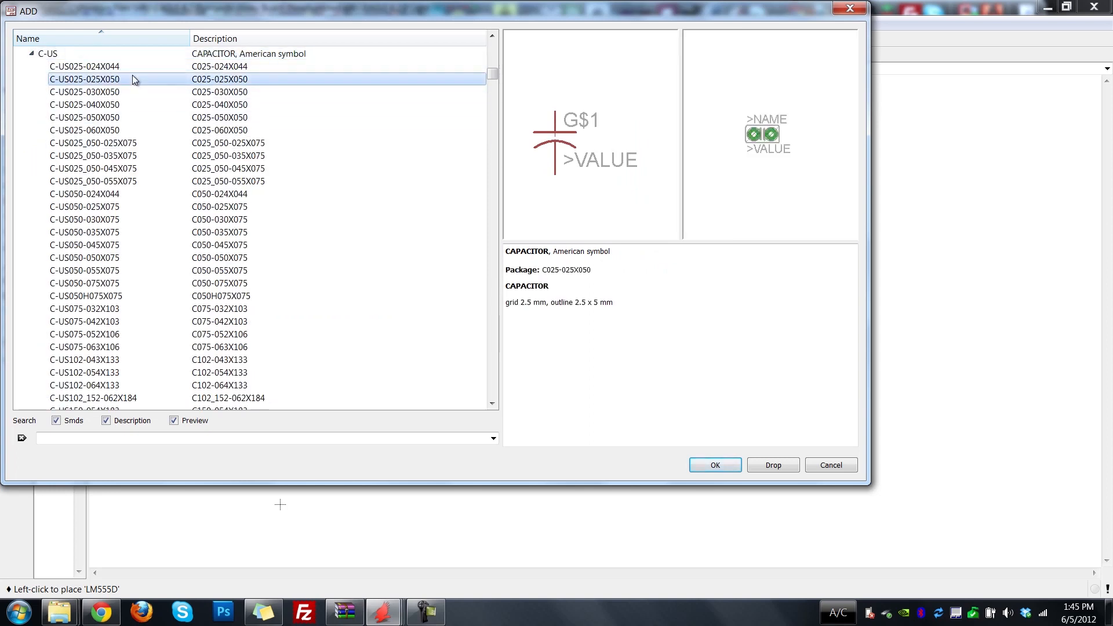
scroll(138, 183, down, 1)
scroll(139, 186, down, 7)
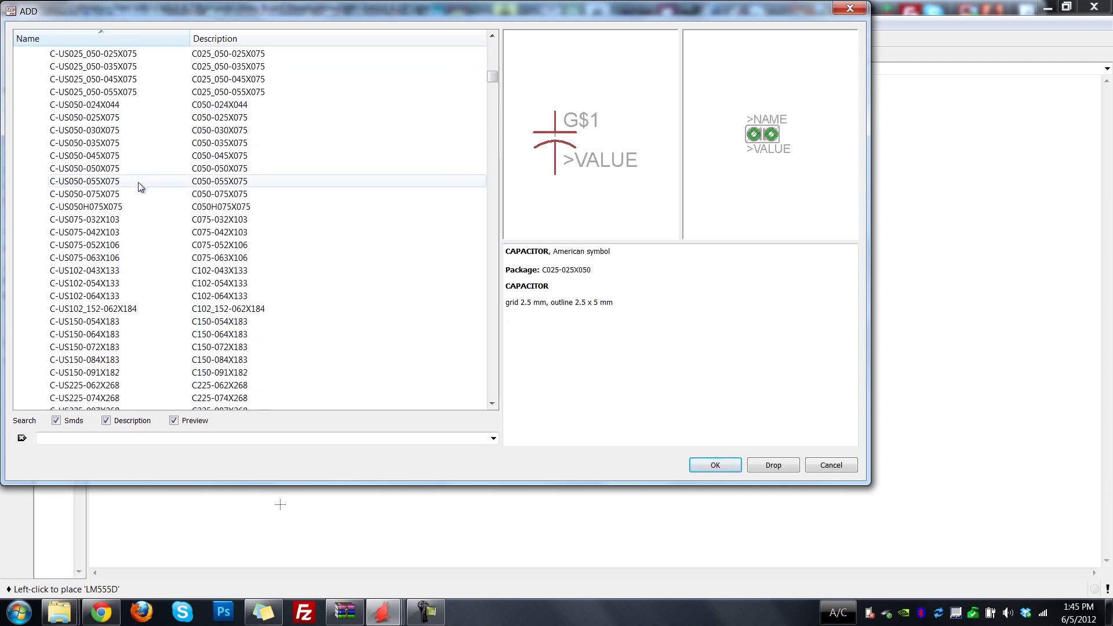
scroll(138, 181, down, 4)
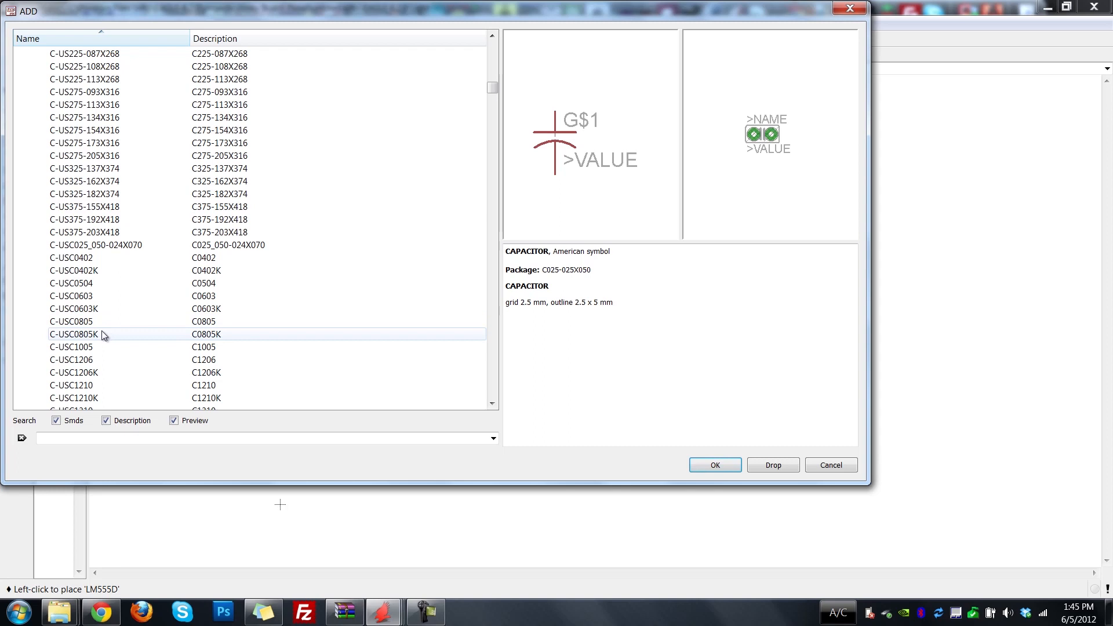
click(90, 323)
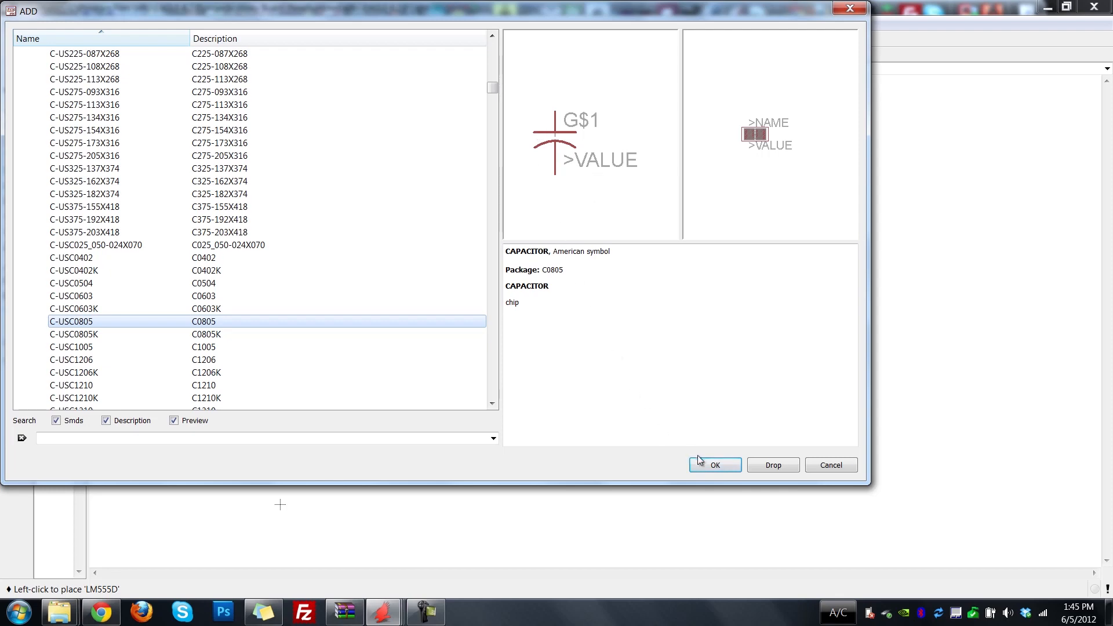
click(714, 468)
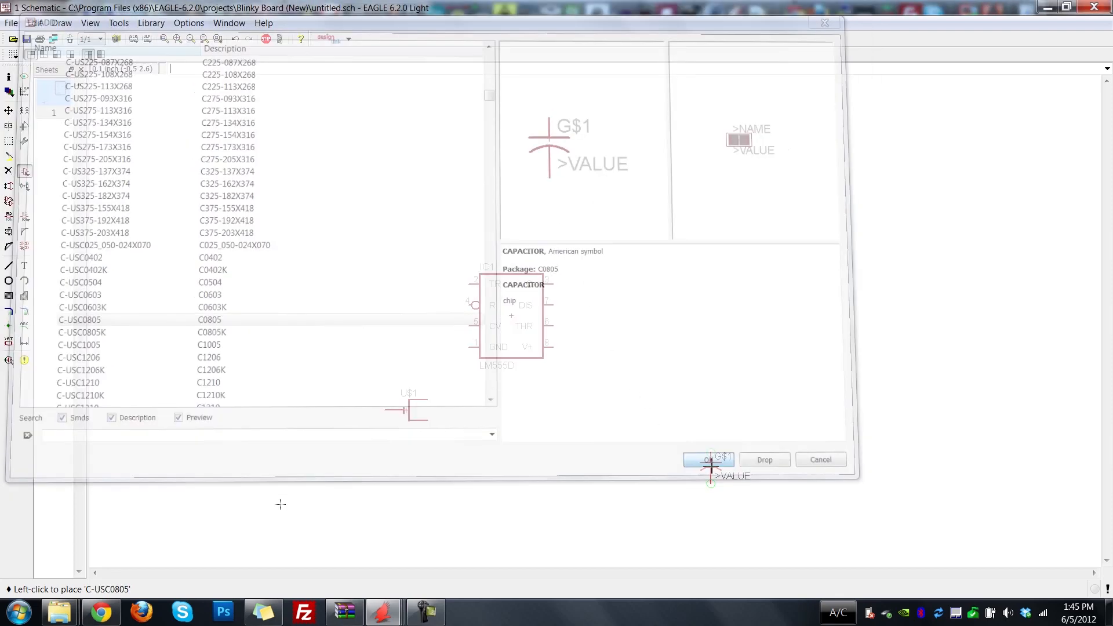
click(648, 341)
click(722, 341)
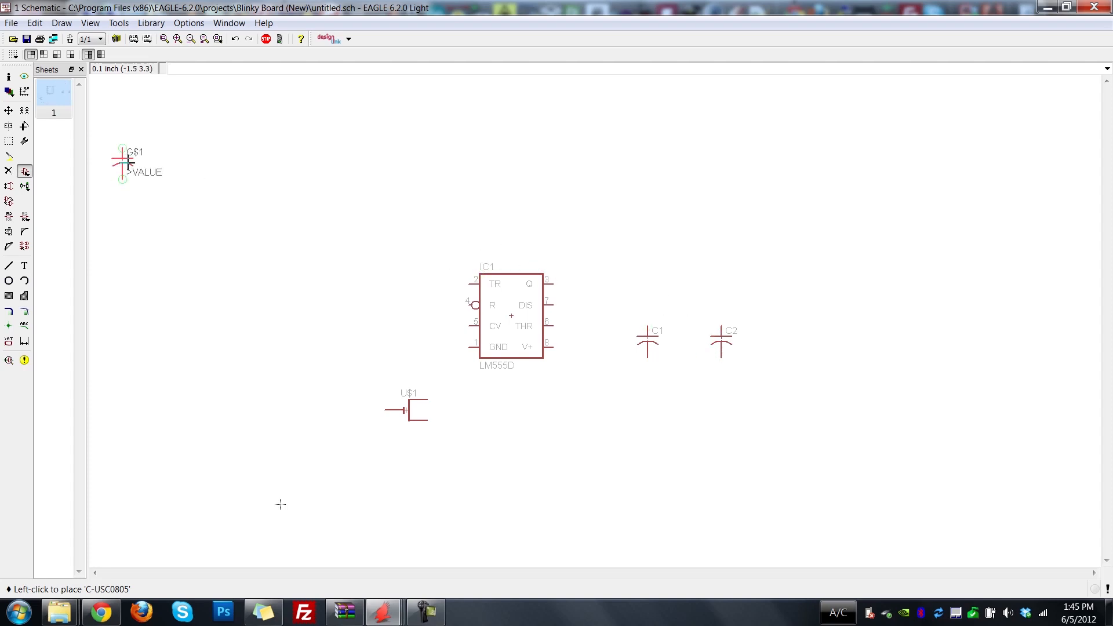
key(Escape)
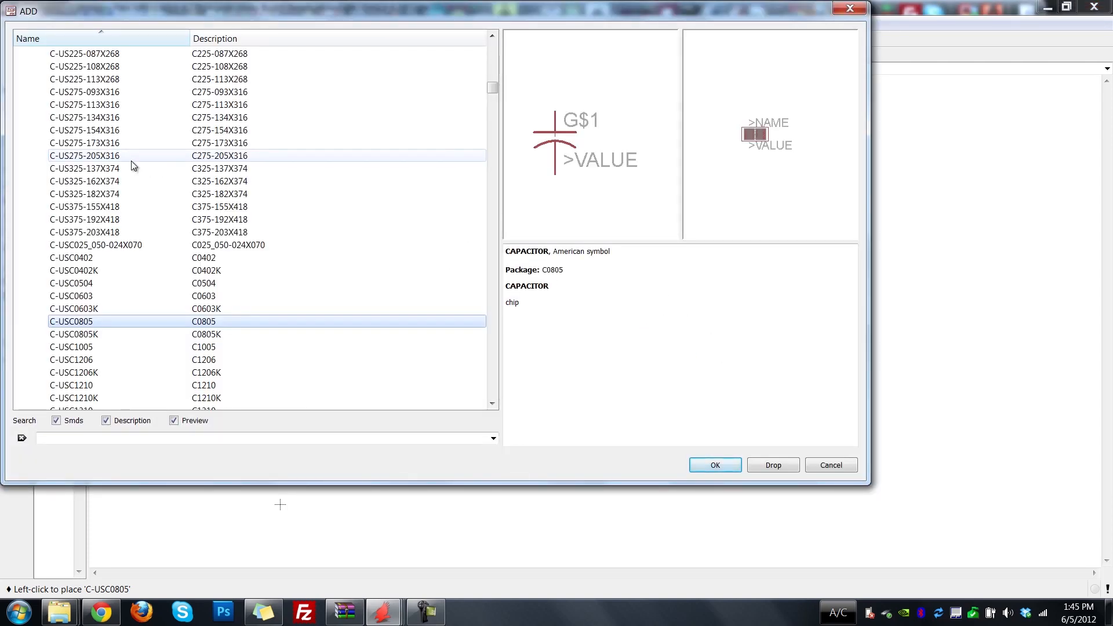
Find the R-US_ American-symbol resistor in the adafruit library and expand its package variants.
scroll(185, 342, down, 4)
scroll(189, 348, down, 20)
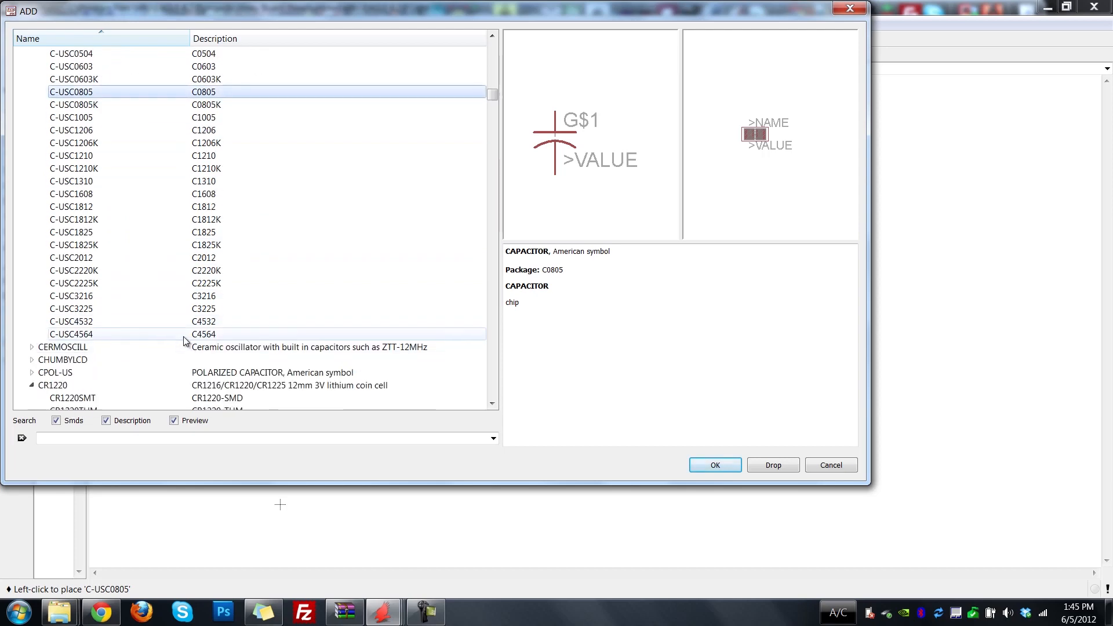
scroll(147, 320, down, 20)
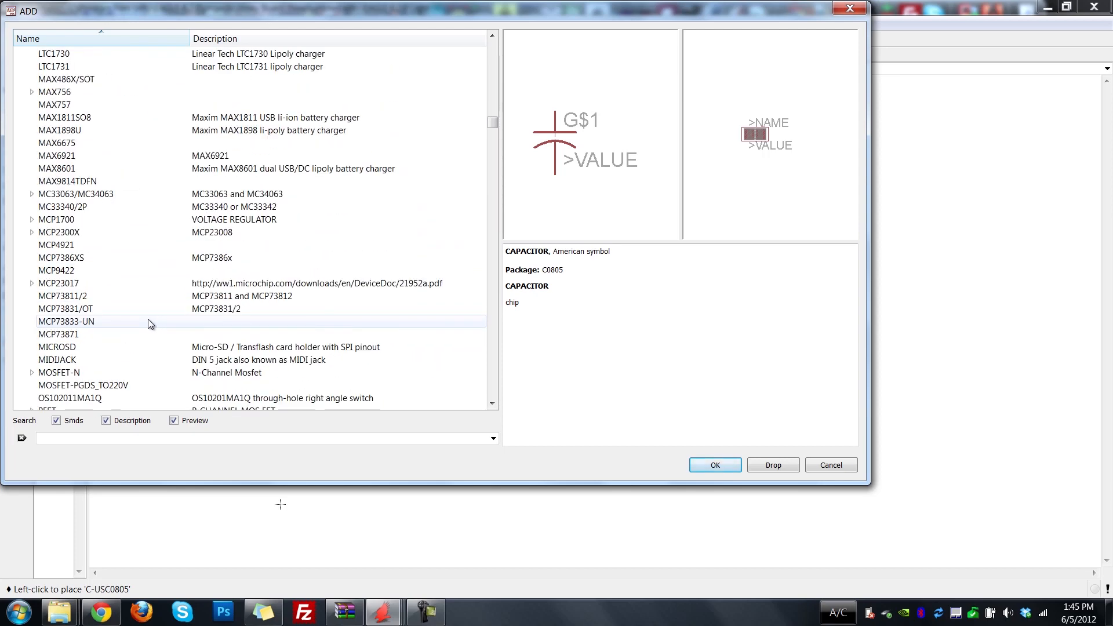
scroll(147, 319, up, 1)
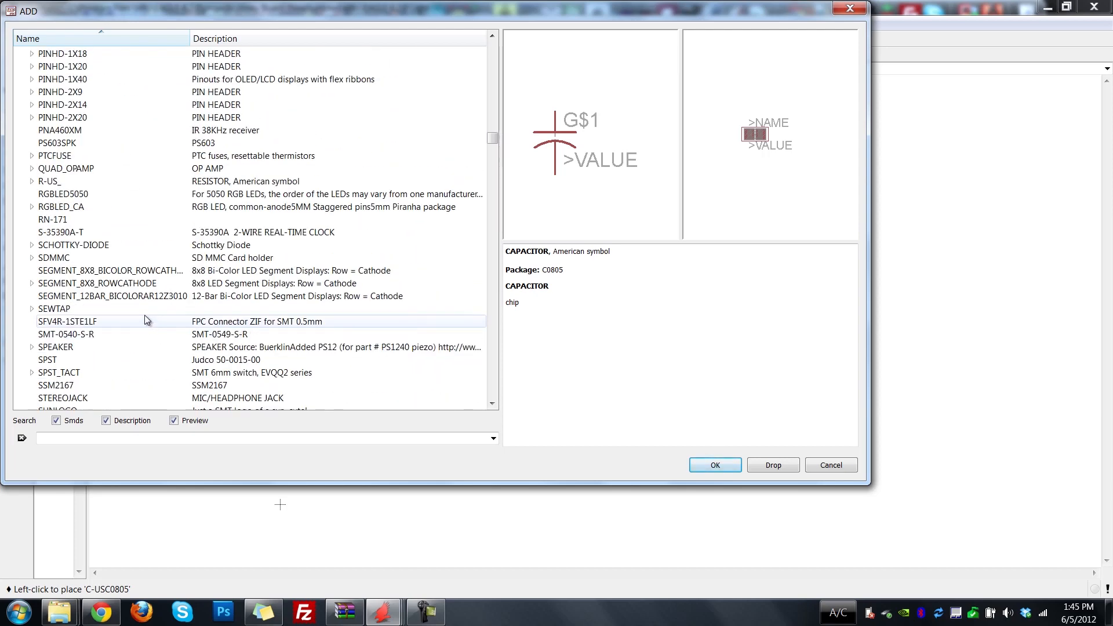
click(42, 182)
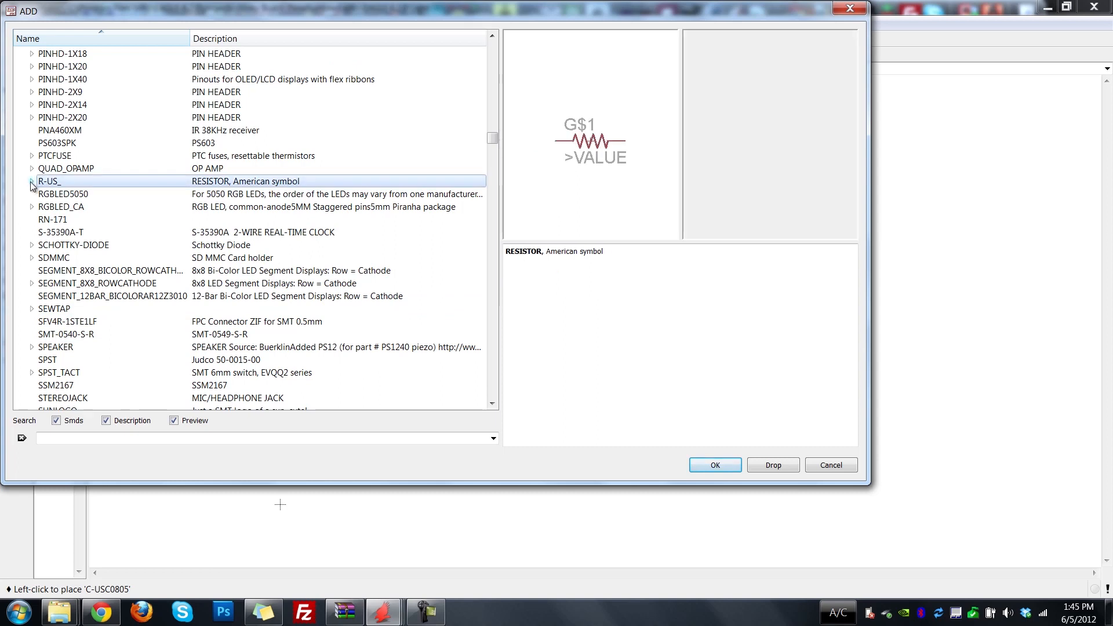
click(32, 181)
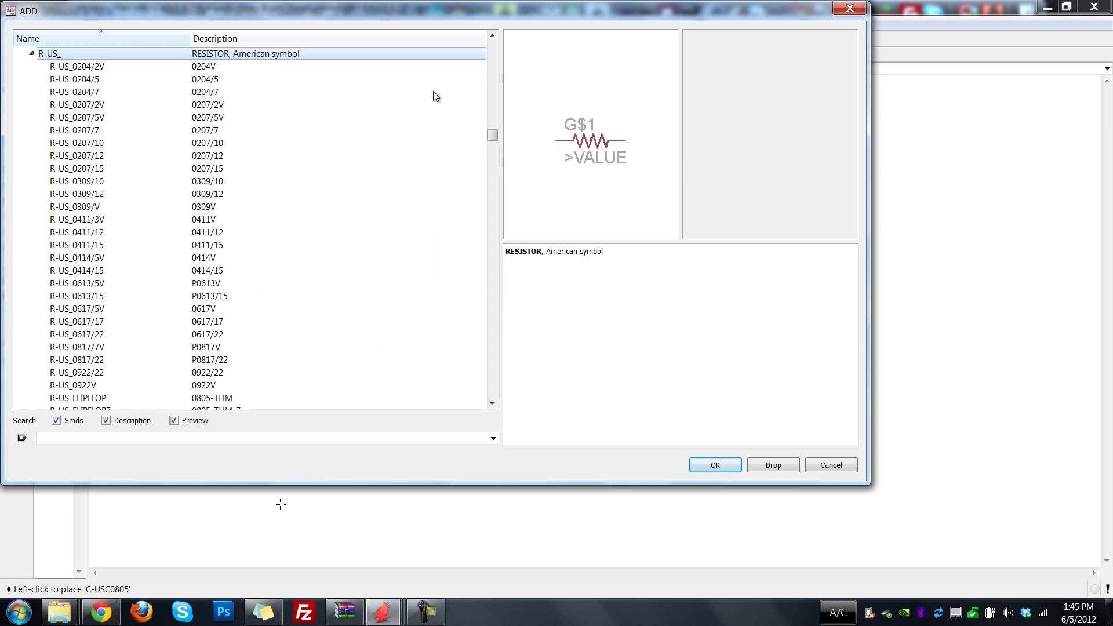
Compare the R0805 and R0805W chip packages of the resistor and select the R-US_R0805 variant.
scroll(174, 278, down, 2)
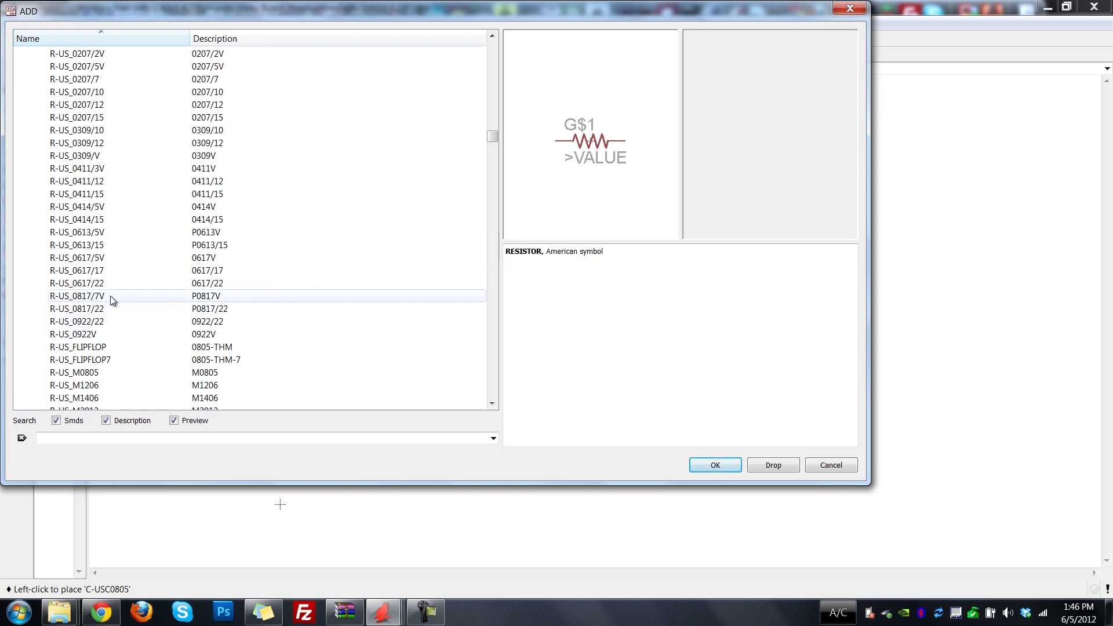
scroll(110, 296, up, 2)
scroll(110, 296, down, 6)
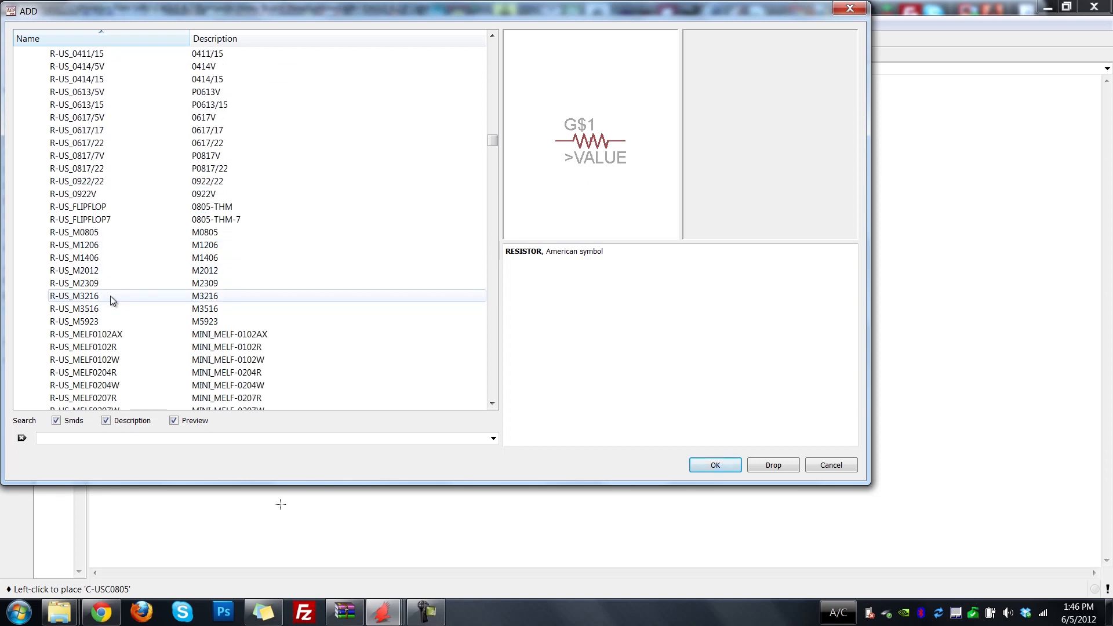
scroll(110, 296, down, 4)
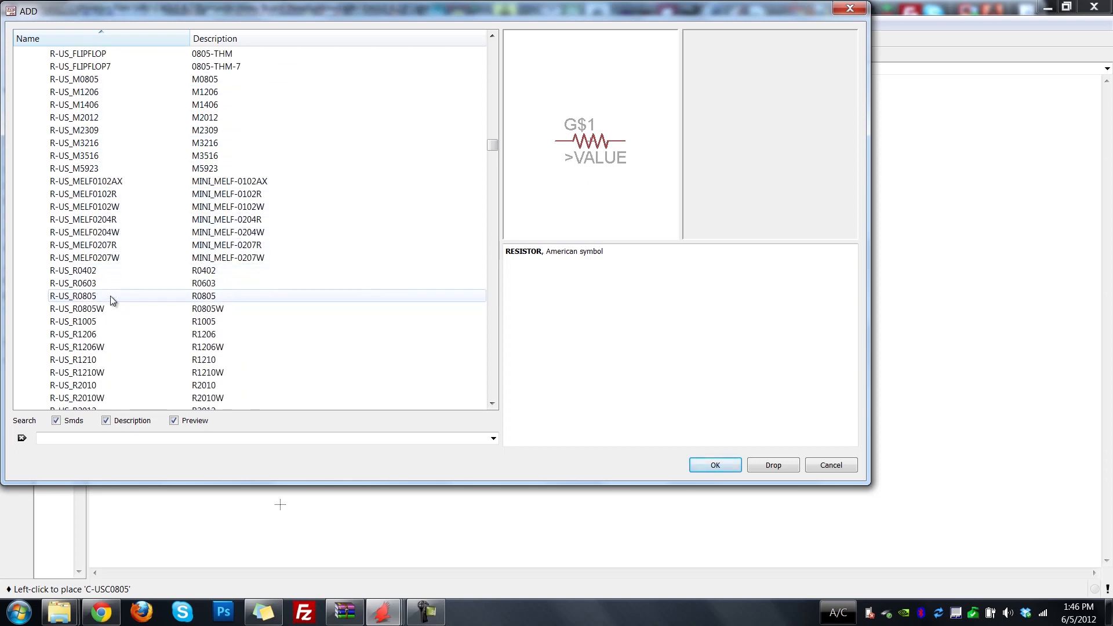
click(110, 296)
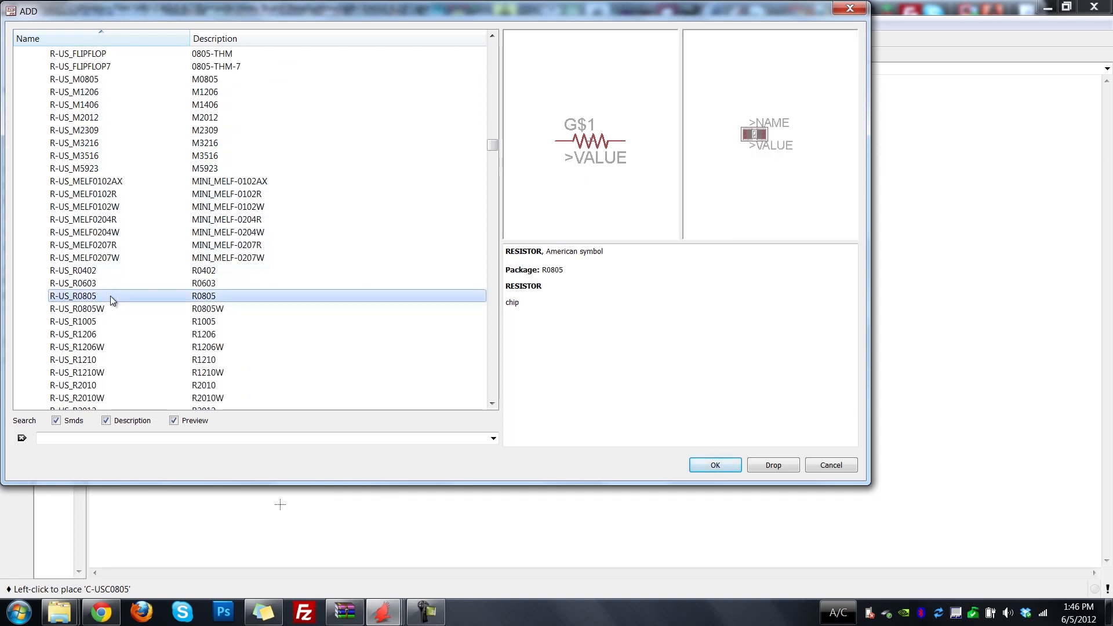
click(119, 305)
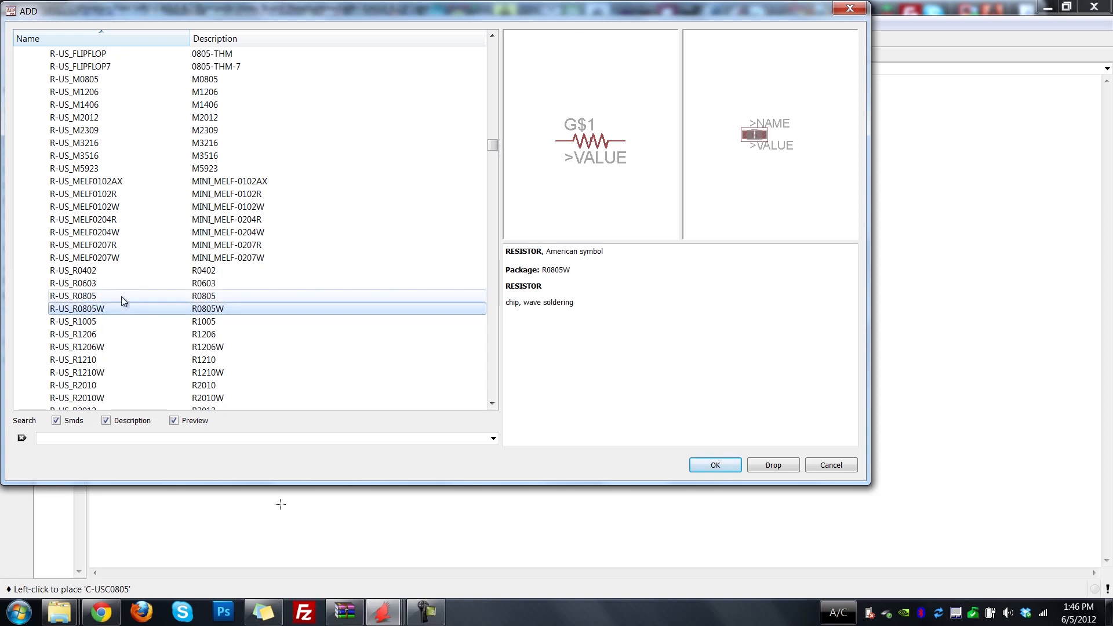
click(120, 297)
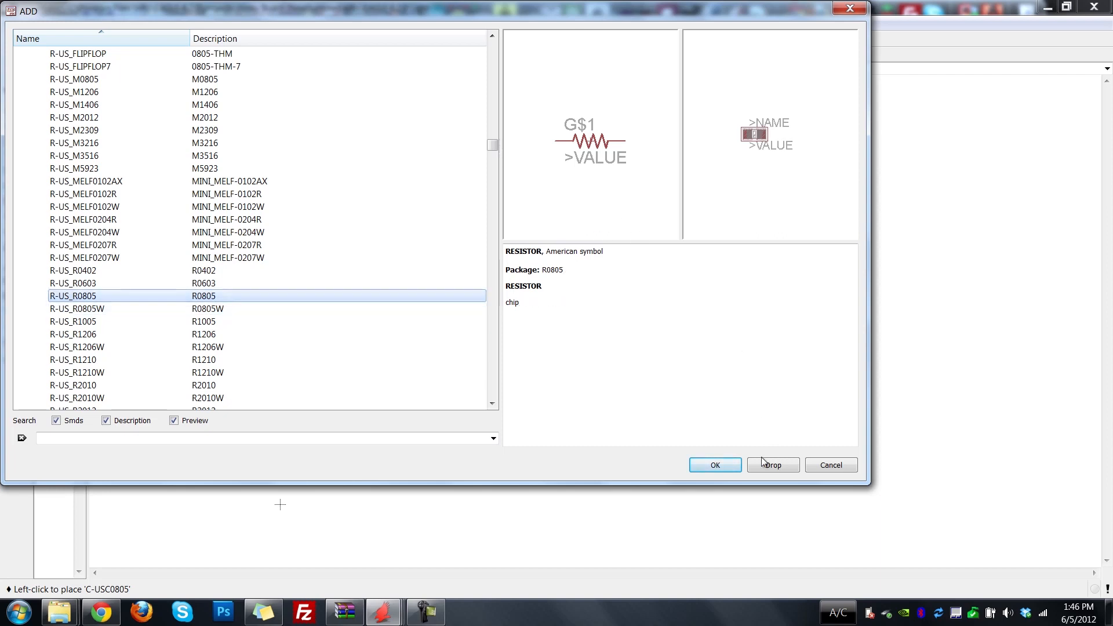
Place four R-US_R0805 resistors in two rows of two below the capacitors.
click(715, 464)
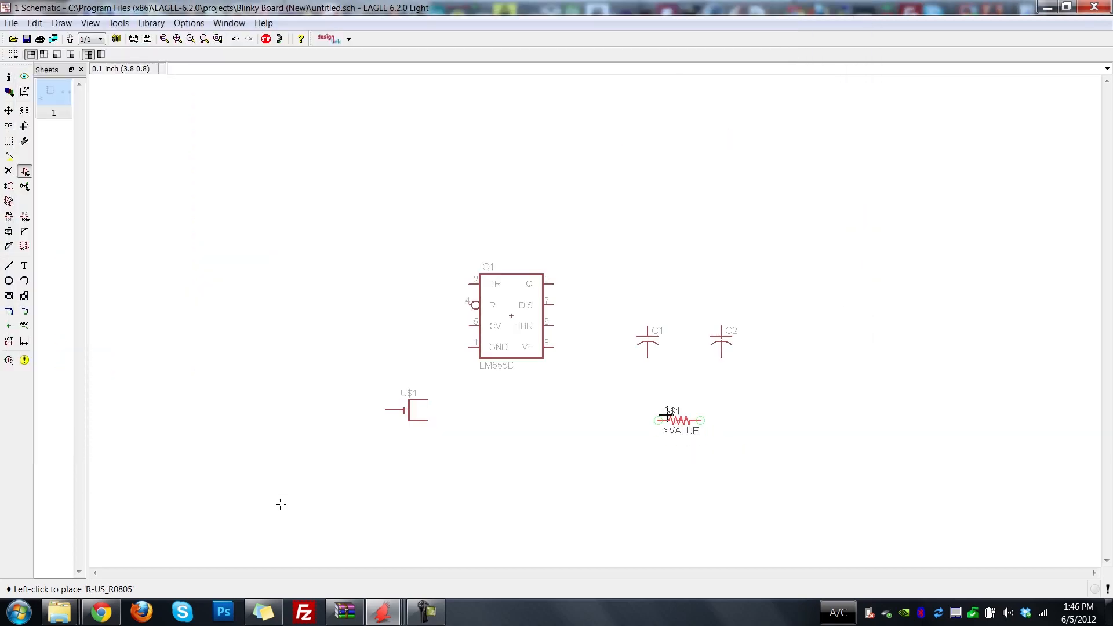
click(637, 400)
click(711, 399)
click(637, 442)
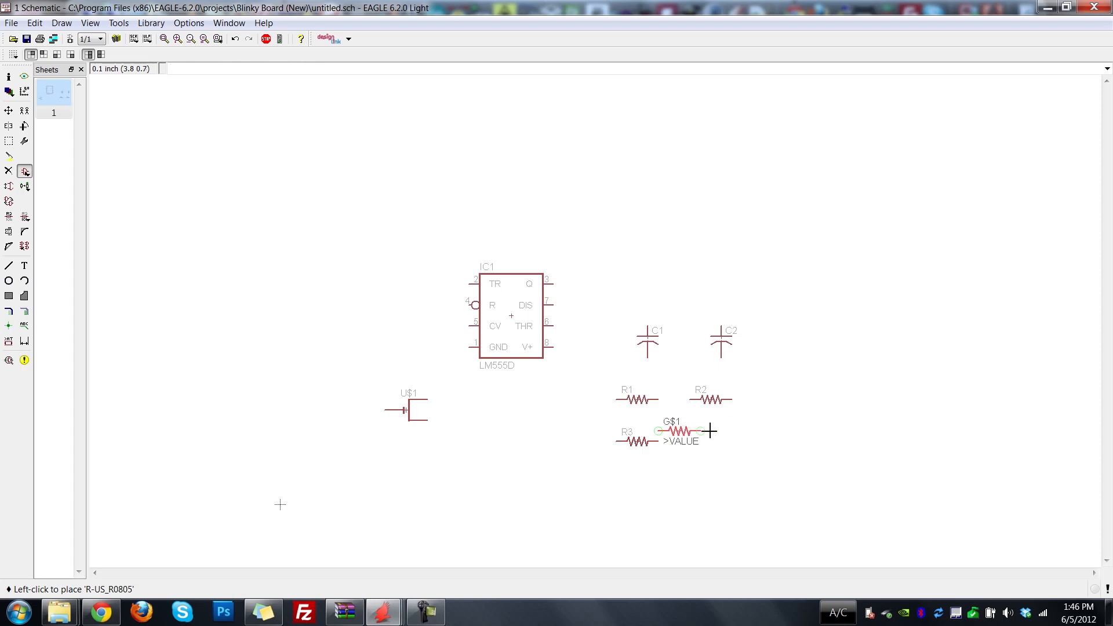
click(711, 442)
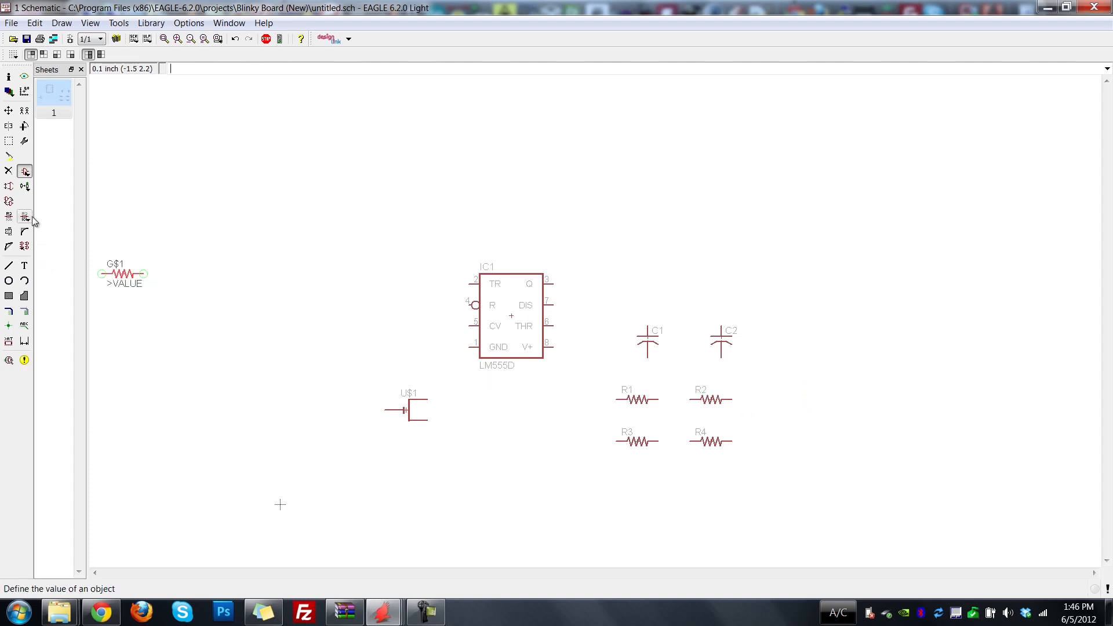
key(Escape)
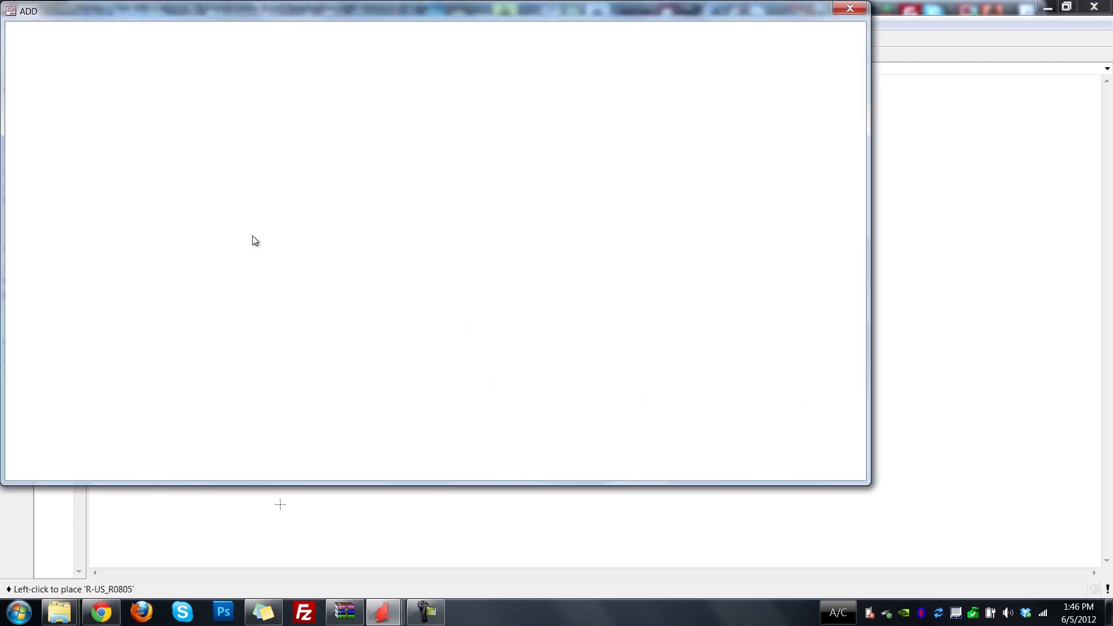
Find the LED part in the adafruit library and expand its package variants.
scroll(124, 243, up, 20)
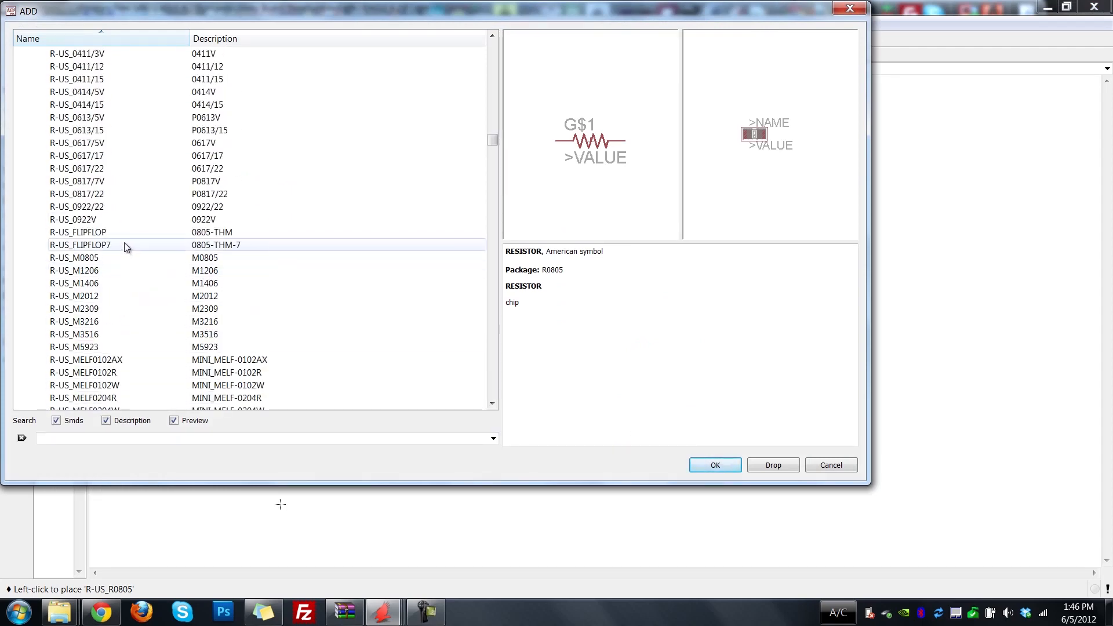
scroll(124, 243, up, 7)
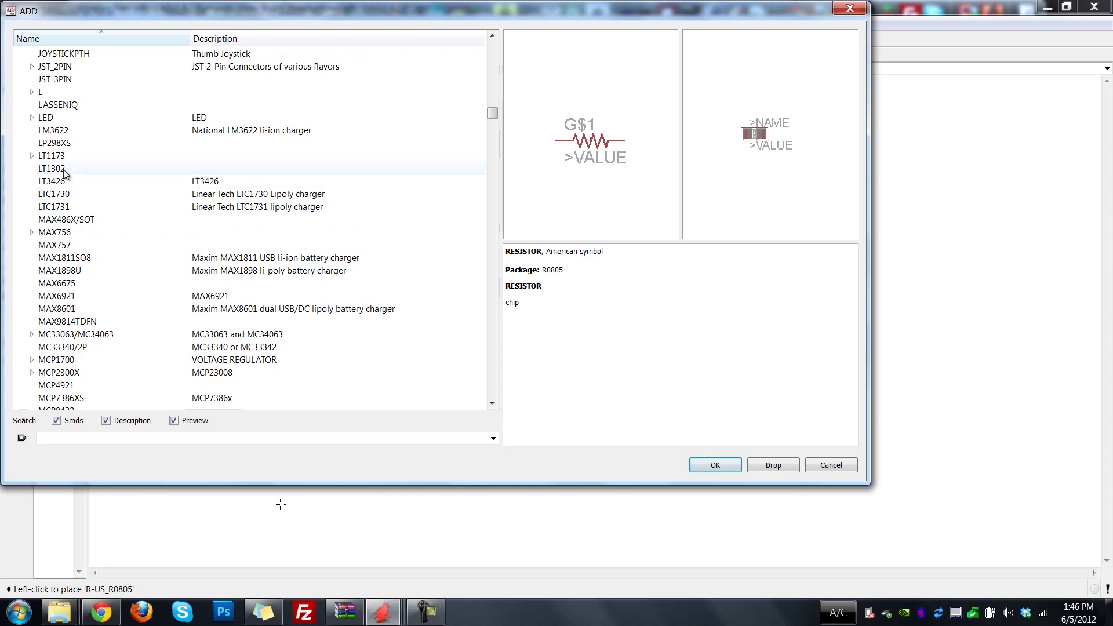
click(50, 119)
click(31, 118)
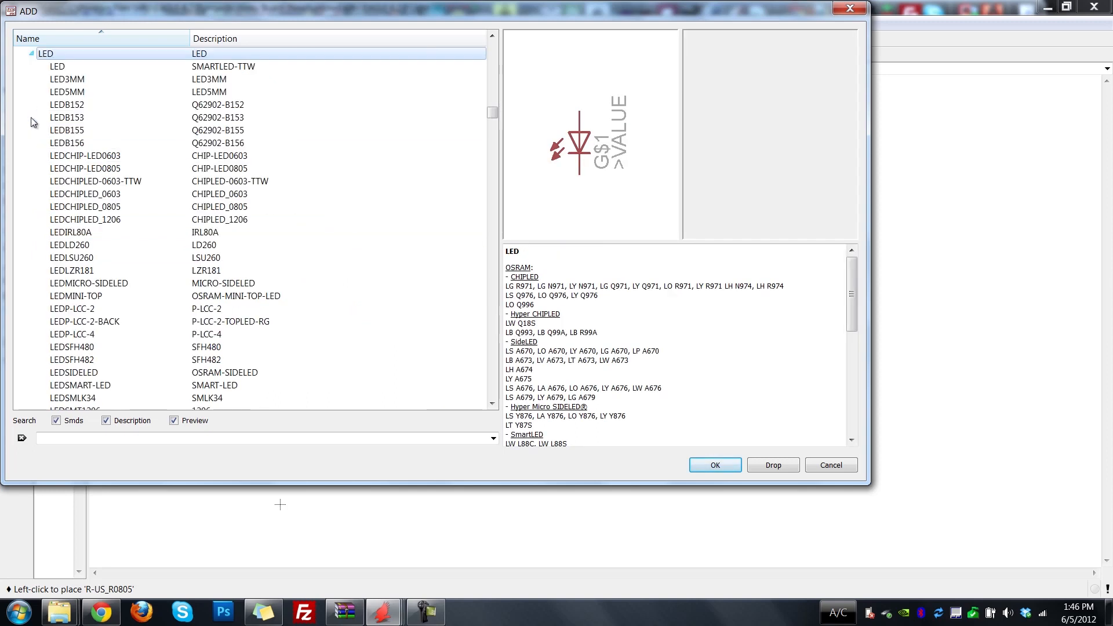
Compare the 3 mm, 5 mm and 0805 chip packages of the LED and select the LEDCHIPLED_0805 variant.
click(82, 67)
click(83, 78)
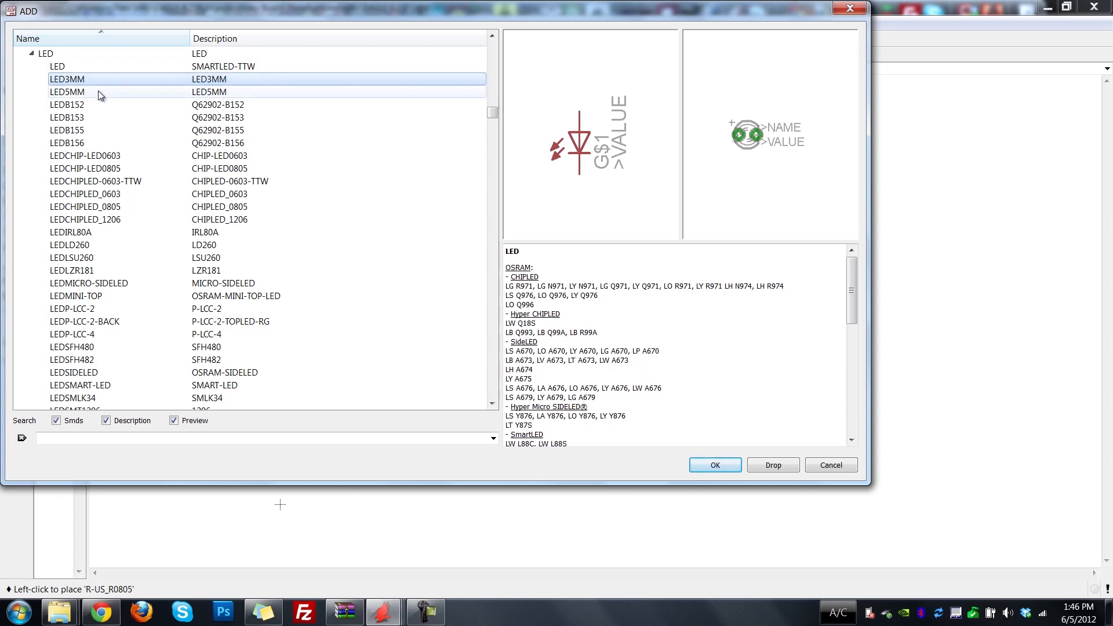
click(99, 92)
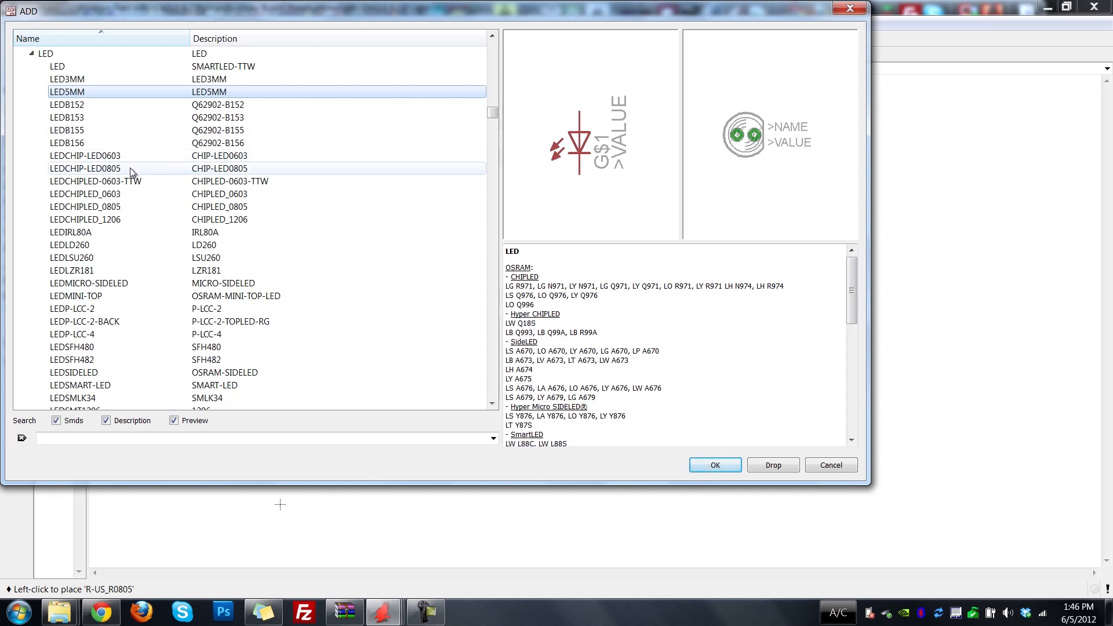
click(133, 208)
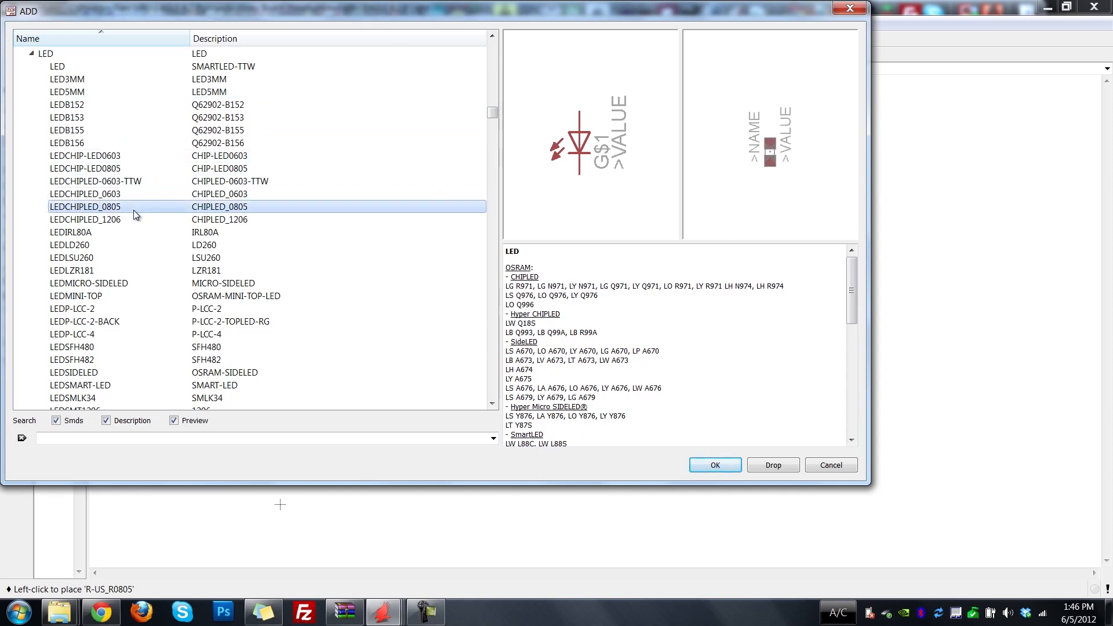
click(131, 171)
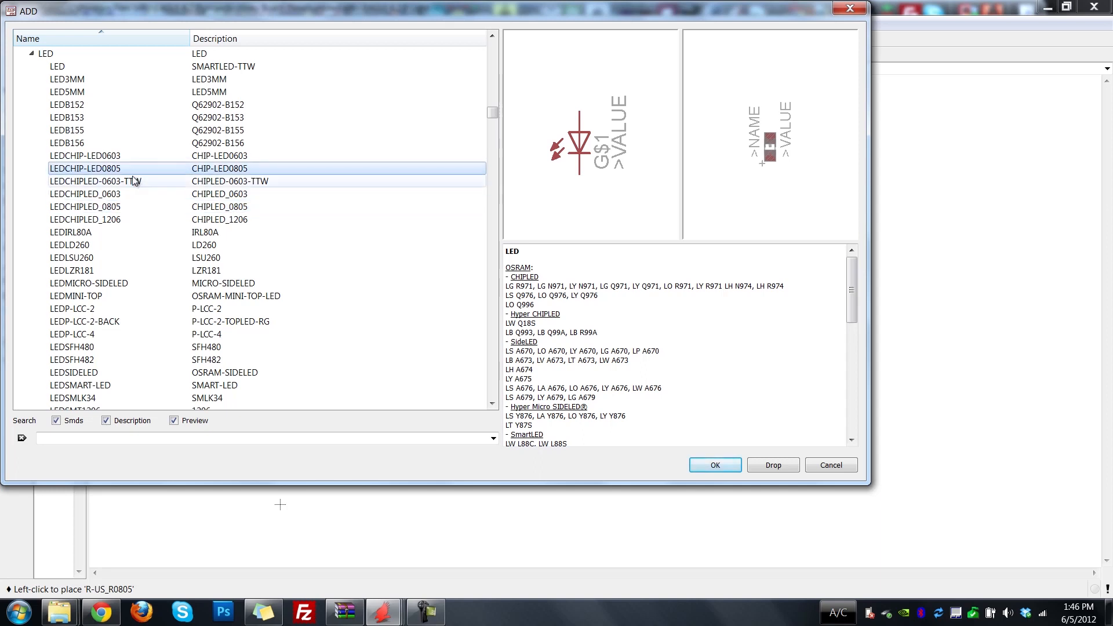
click(138, 208)
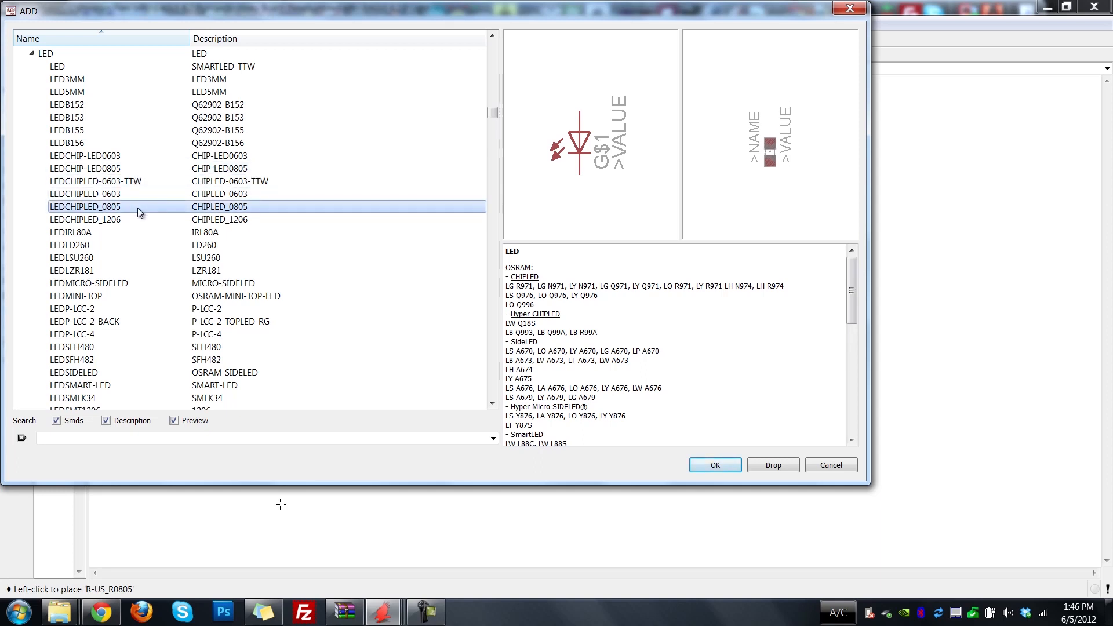
click(137, 168)
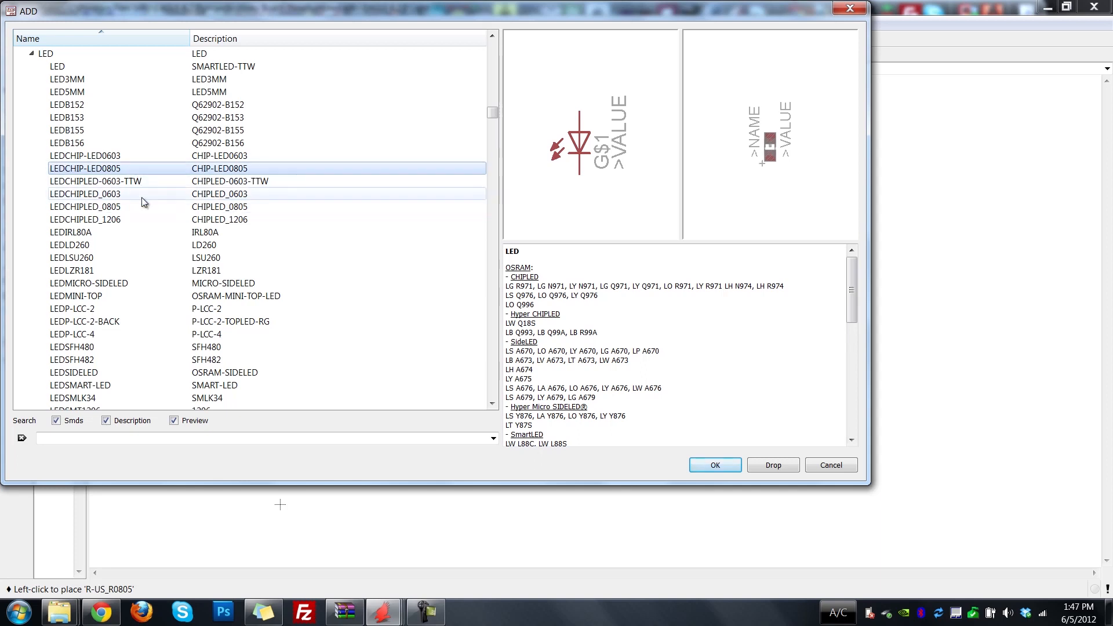
click(99, 208)
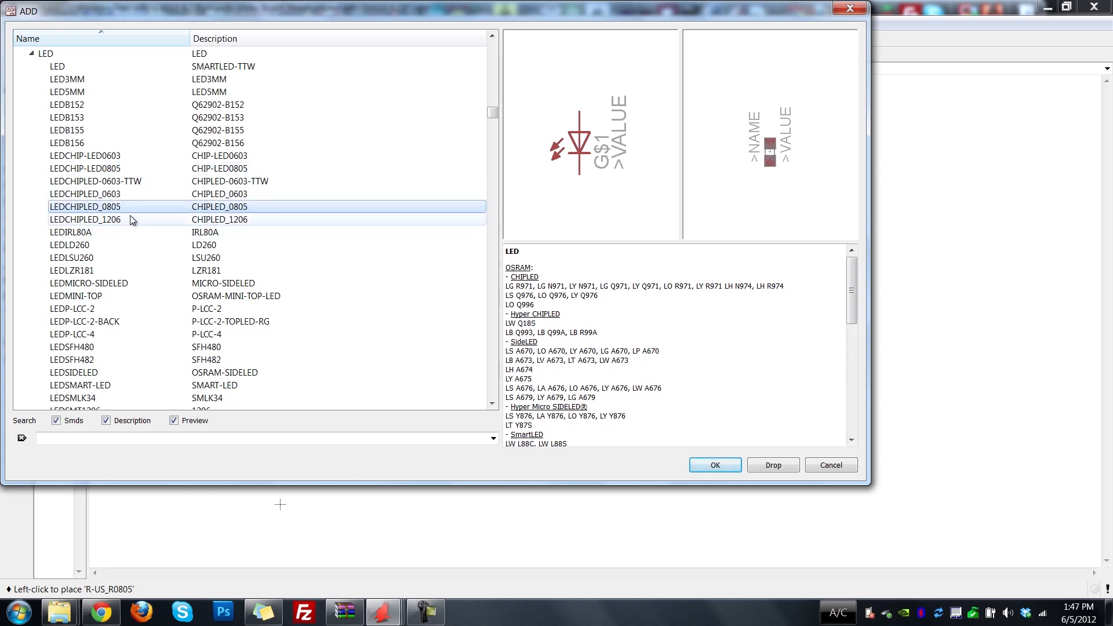
Place two LEDCHIPLED_0805 LEDs one above the other to the right of the capacitors and resistors.
click(716, 466)
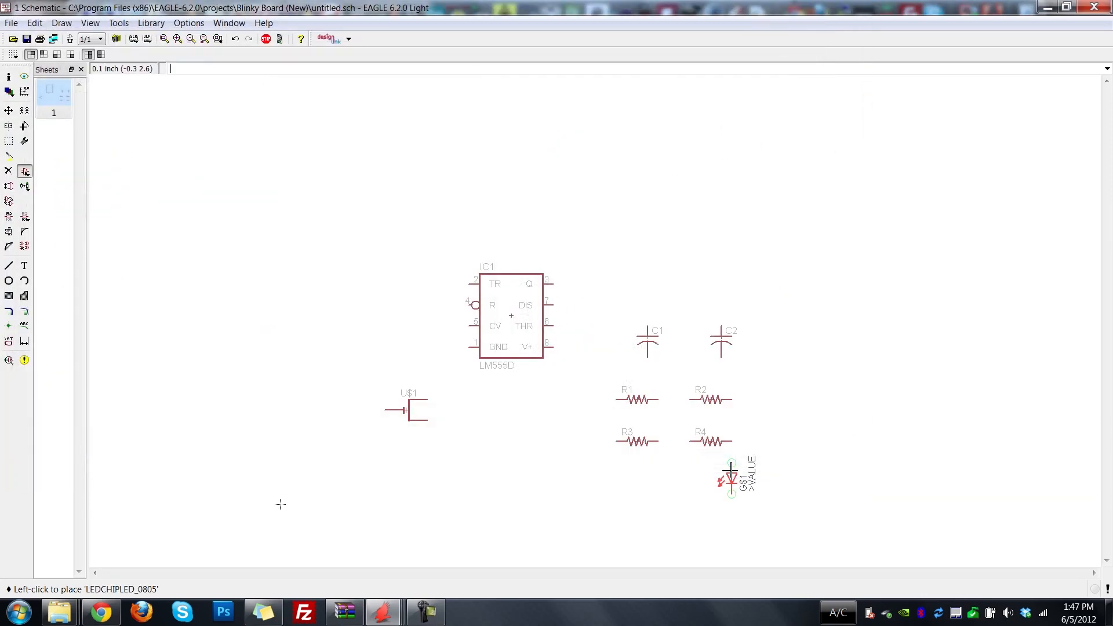
click(812, 352)
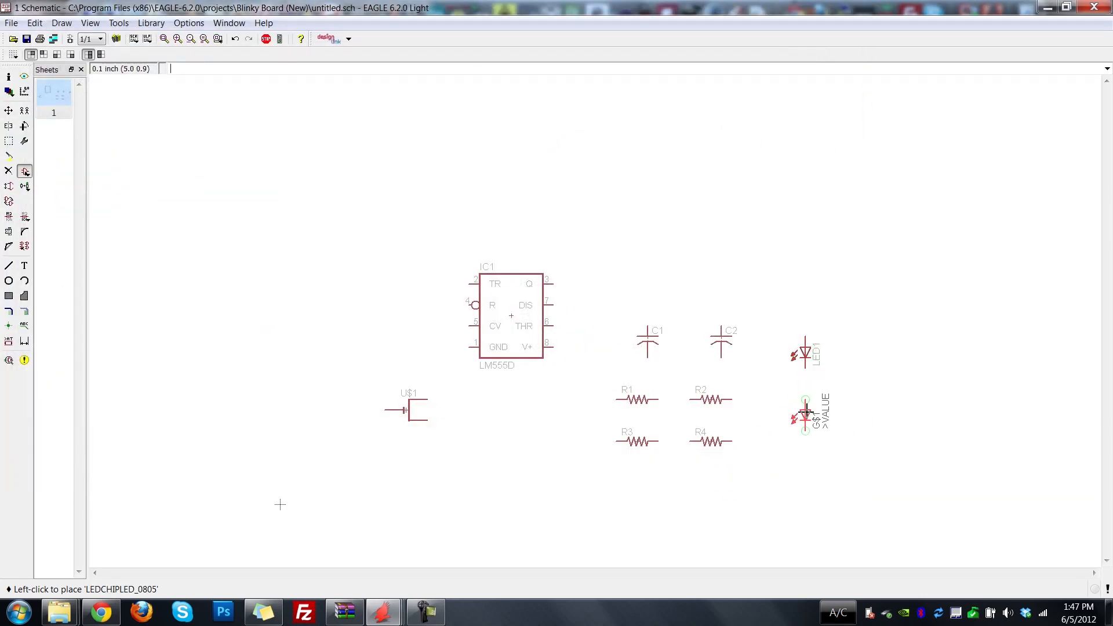
click(807, 412)
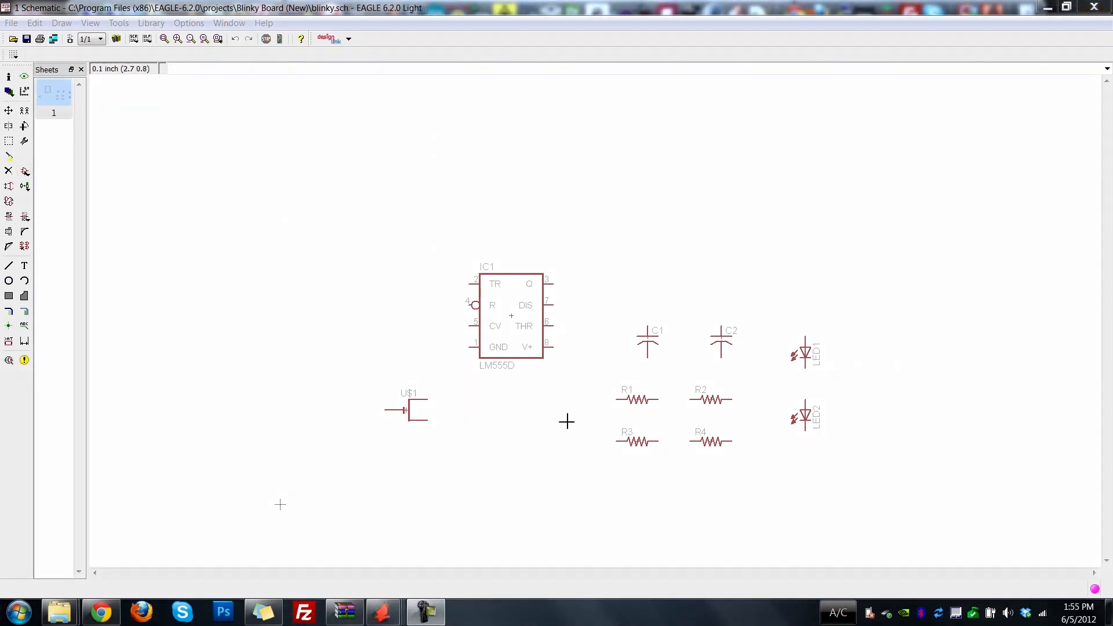
Move the coin cell U$1 to the free area above capacitor C2.
click(9, 111)
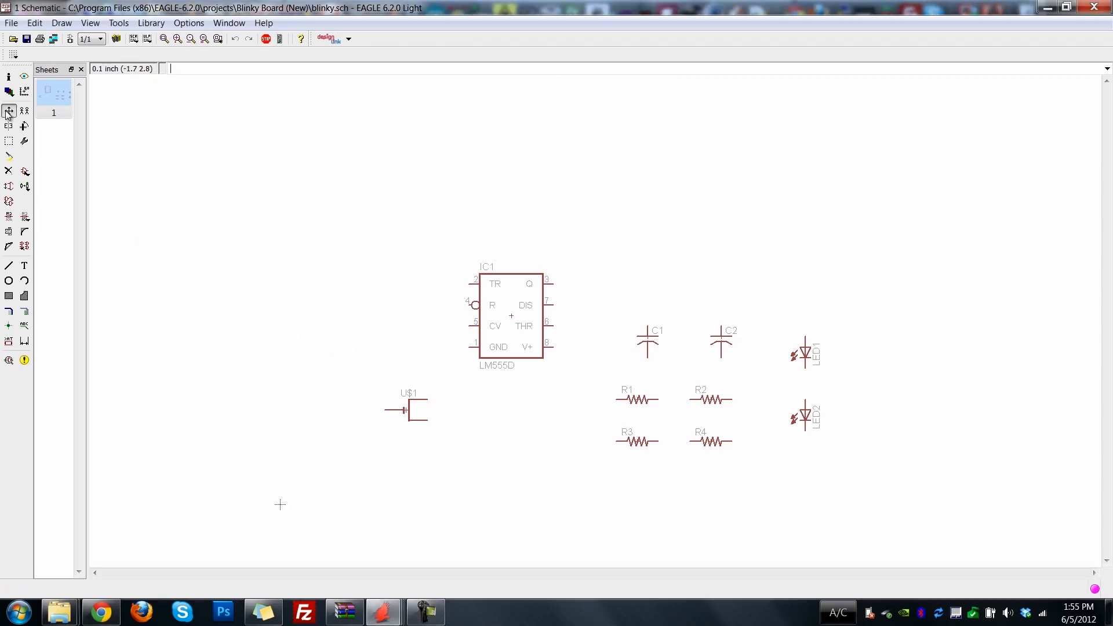
click(407, 412)
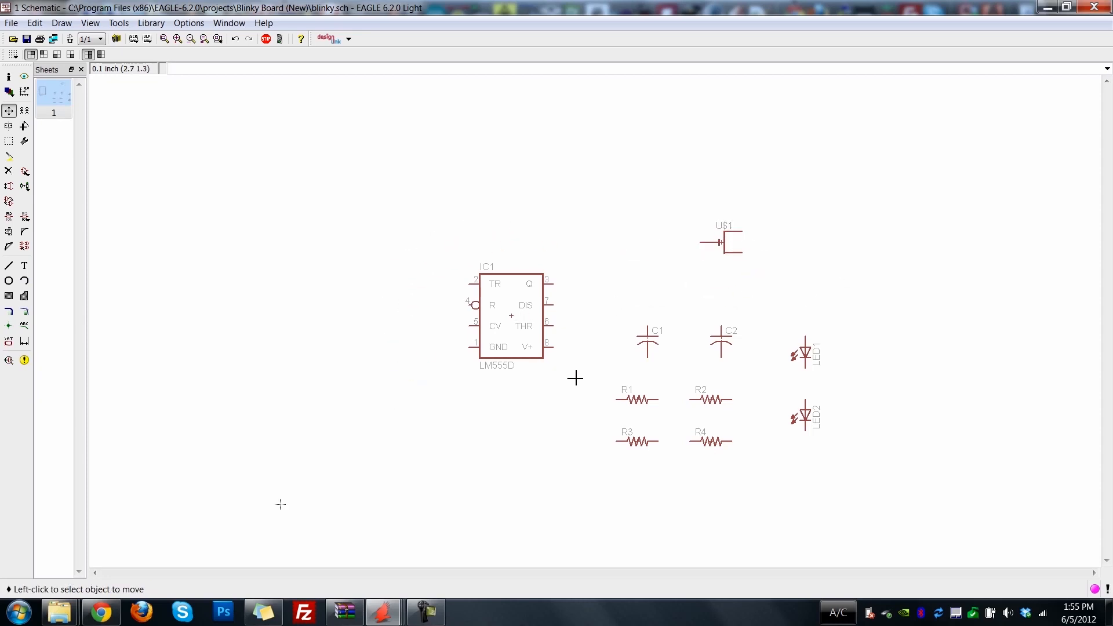
Group the four resistors R1 to R4 and move them together below and to the left of the 555 timer.
click(8, 141)
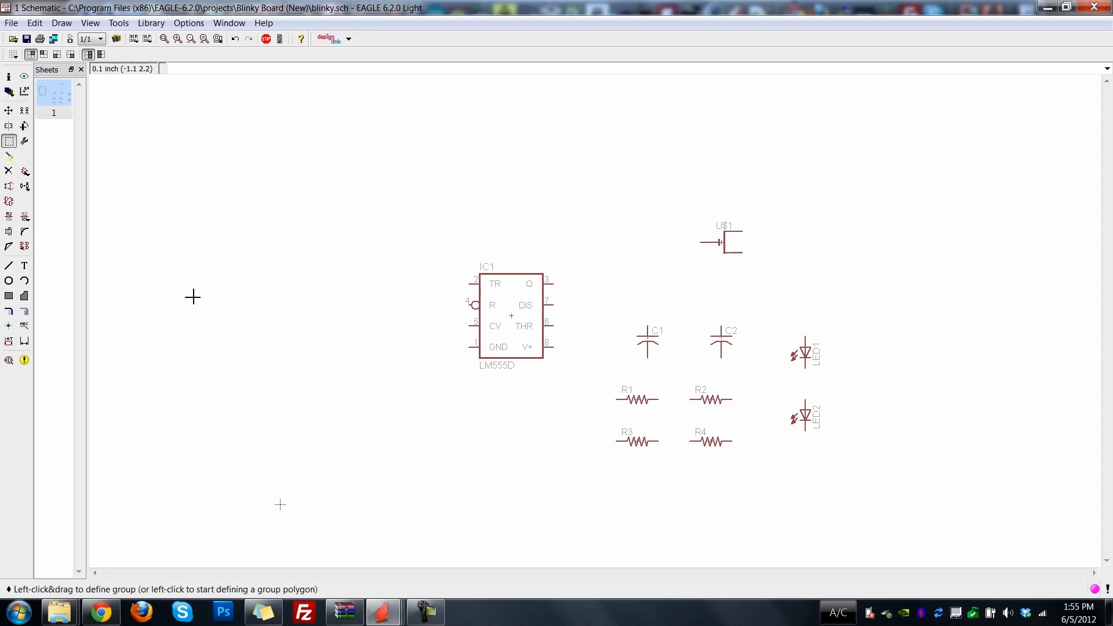
drag(594, 370, 749, 461)
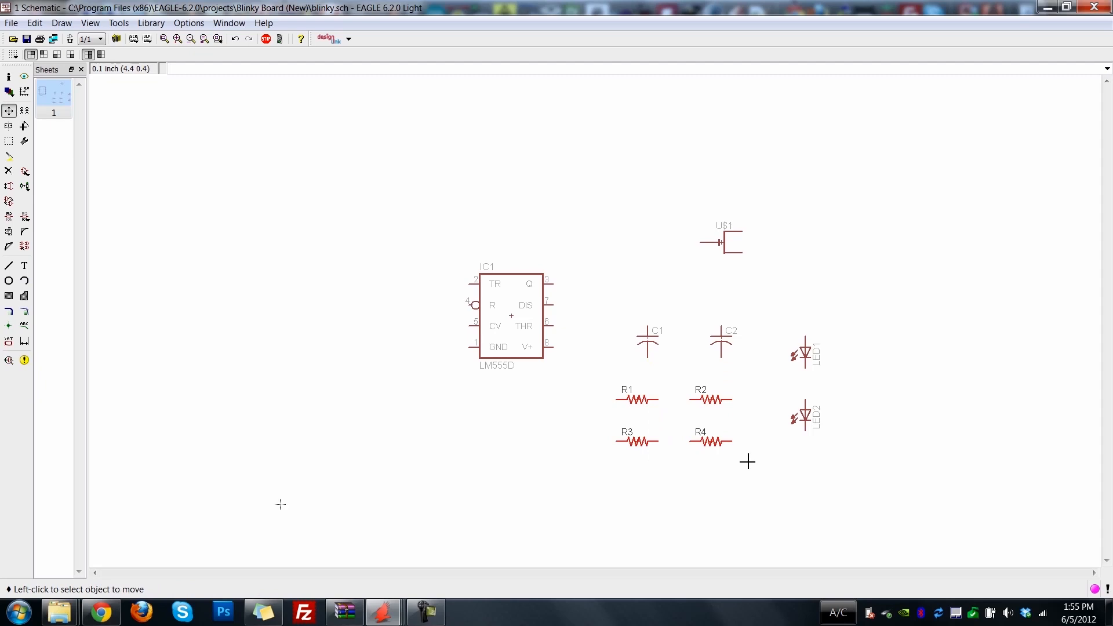
click(9, 112)
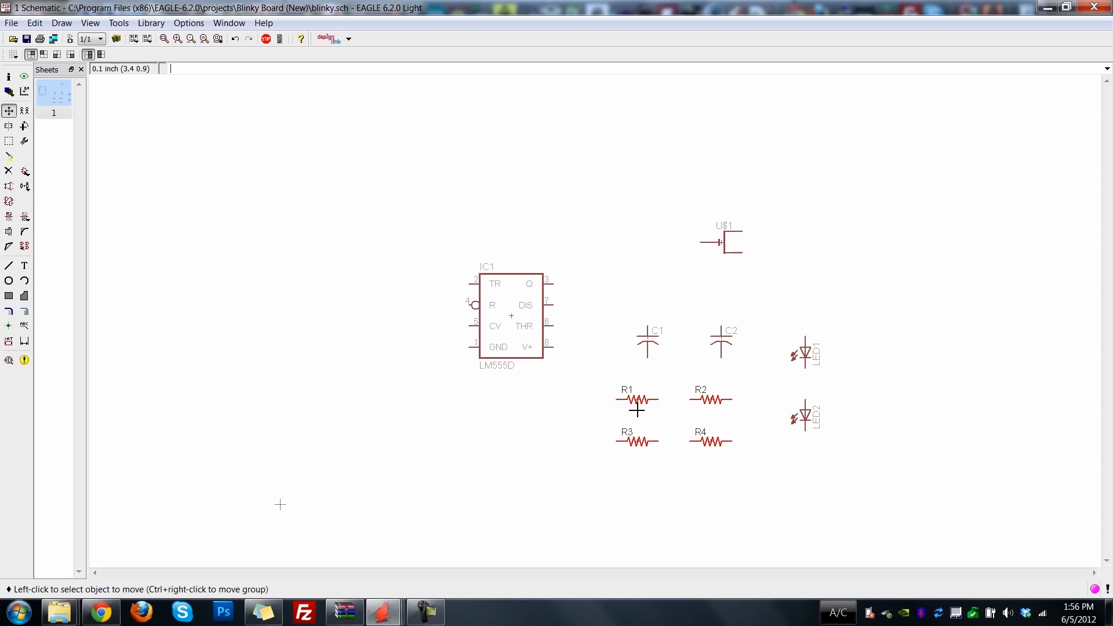
ctrl+right_click(711, 400)
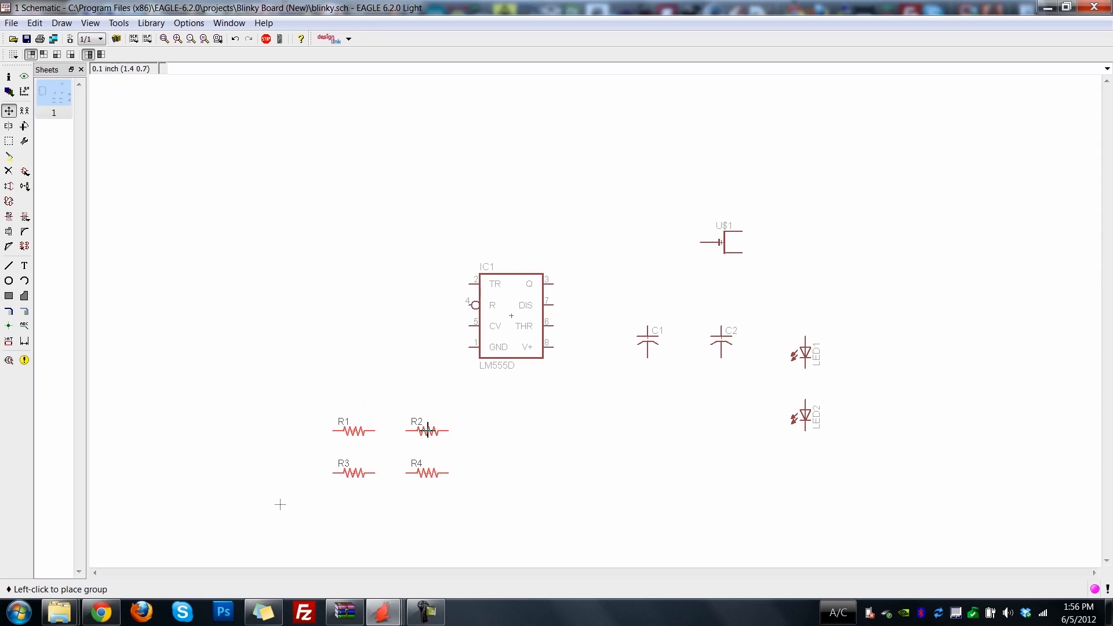
click(427, 431)
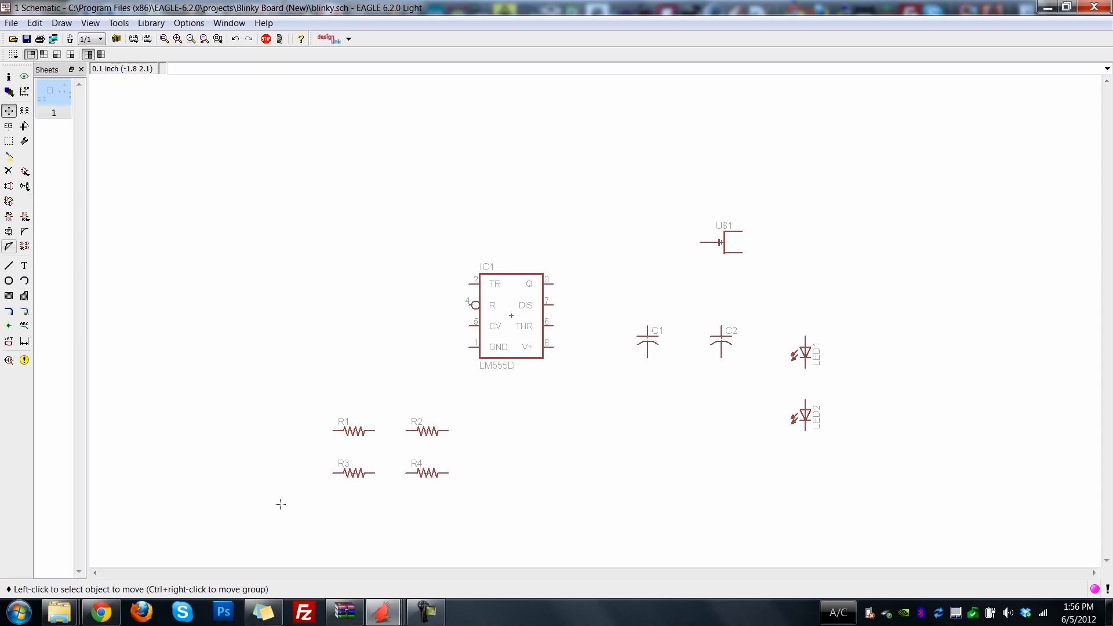
click(9, 141)
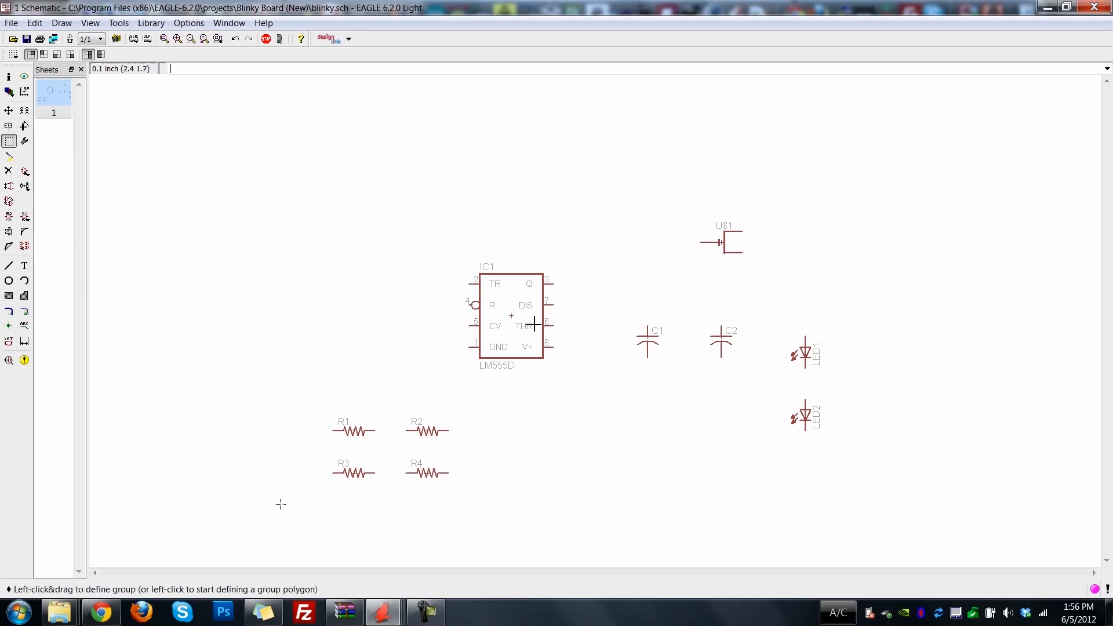
click(520, 317)
key(Escape)
Move the LM555D timer IC1 down and left so it sits just above the resistors.
click(8, 111)
click(511, 316)
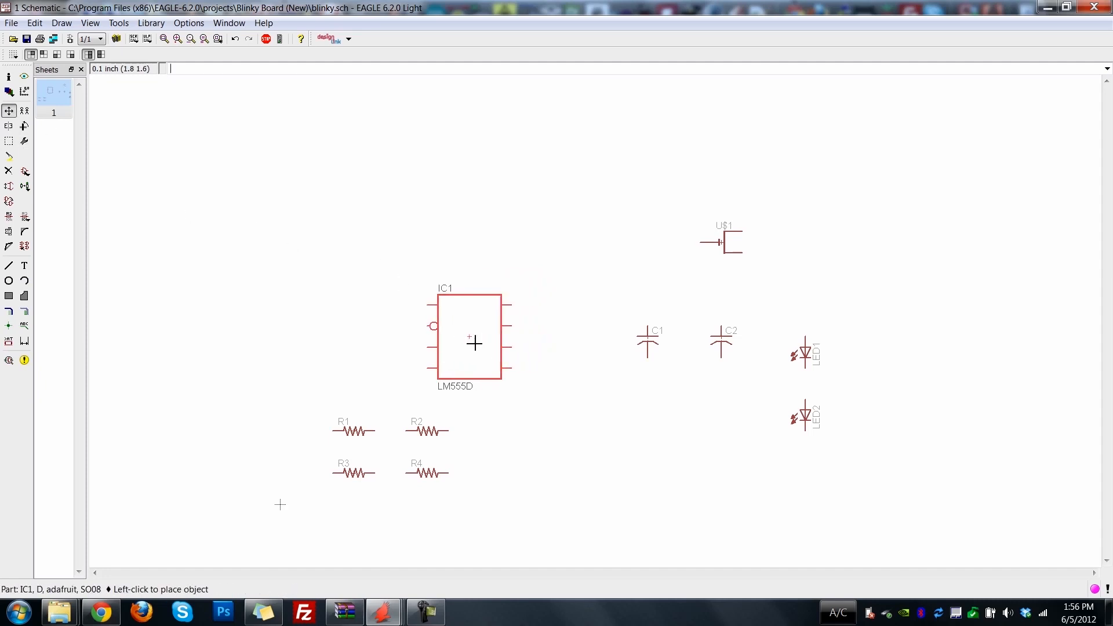
click(474, 348)
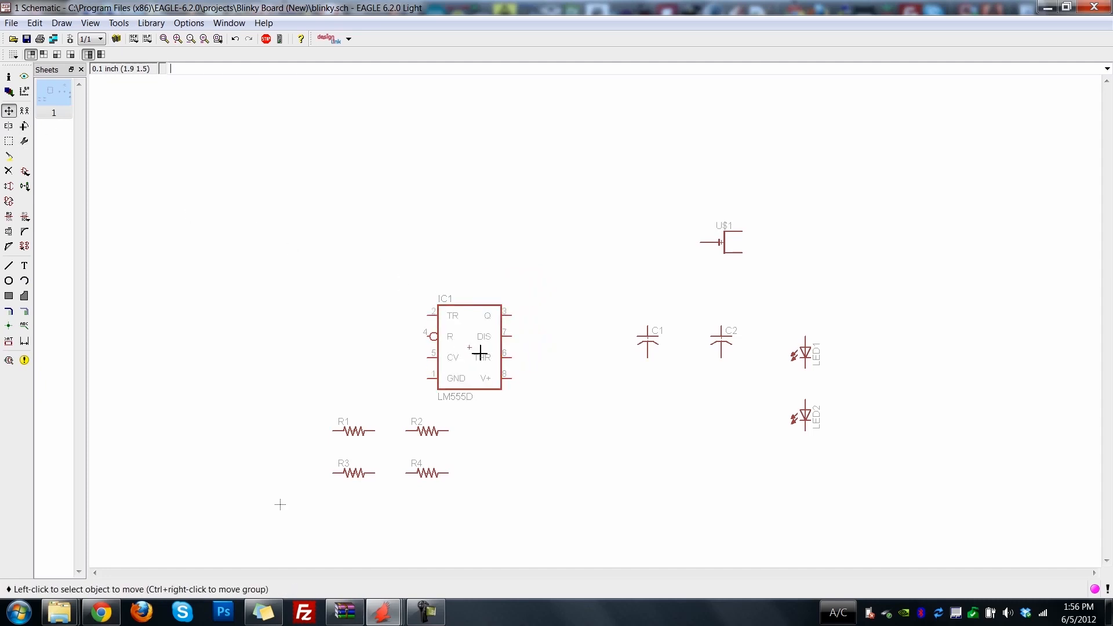
Move capacitor C1 above and to the right of the timer, and the coin cell U$1 to the left of C2.
click(646, 338)
click(584, 248)
click(721, 243)
click(657, 326)
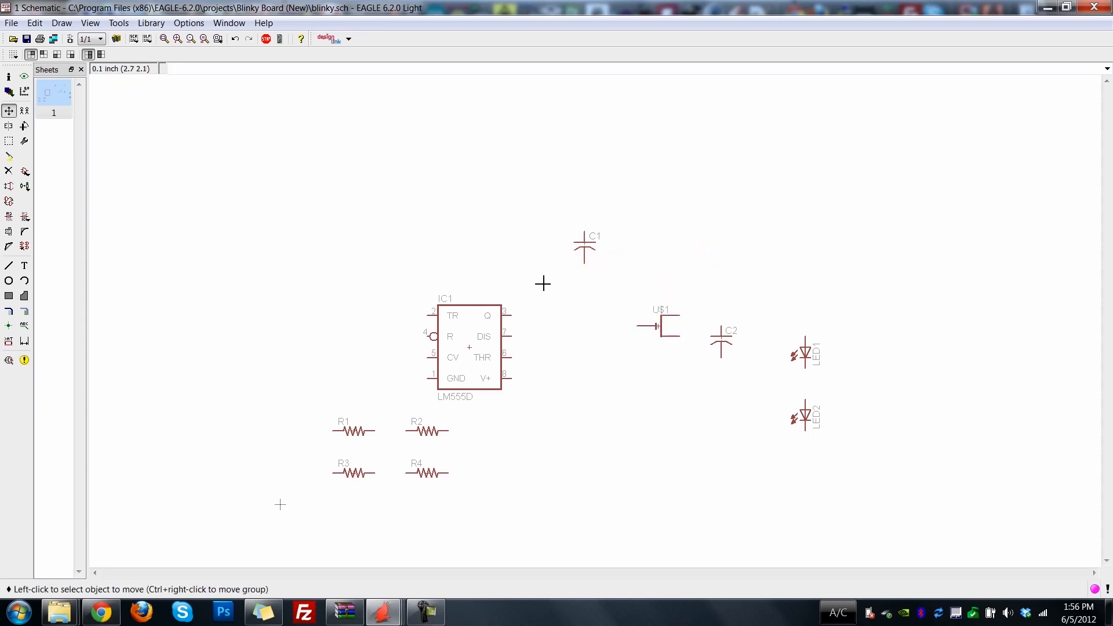
Rotate the coin cell U$1 so its single pin points down, and move it slightly lower beside C2.
click(24, 126)
click(659, 324)
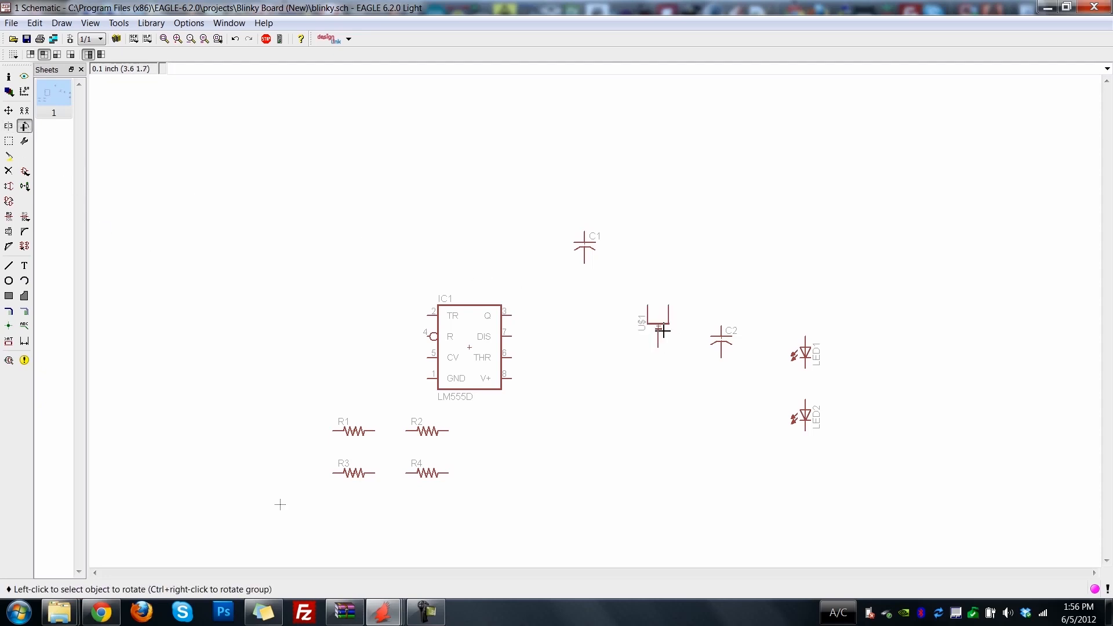
click(666, 329)
click(666, 329)
click(666, 328)
click(665, 328)
click(10, 110)
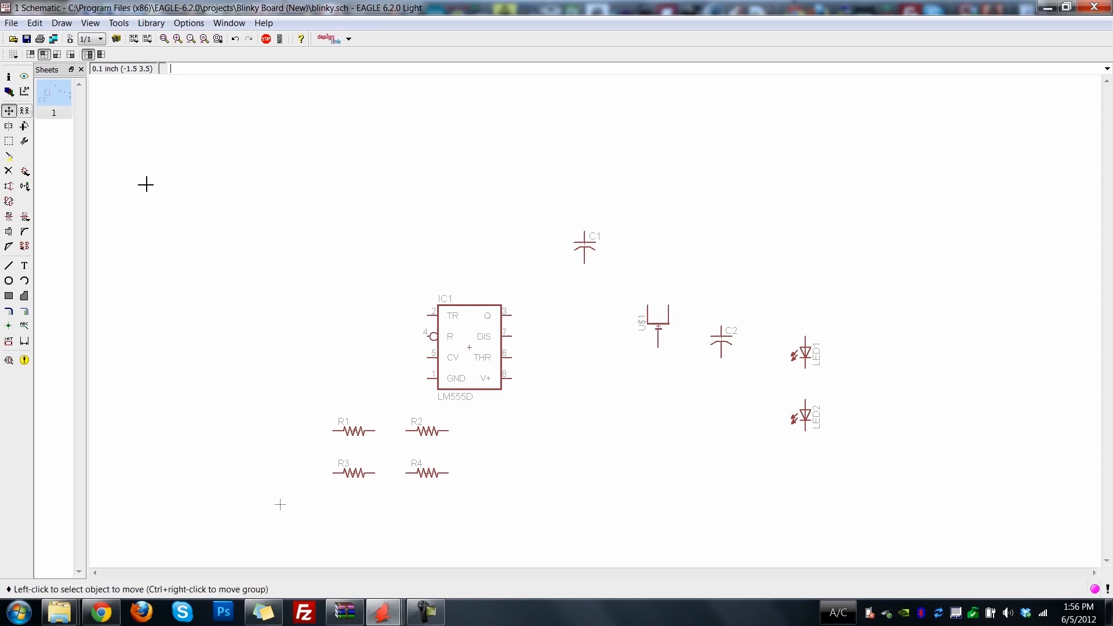
click(665, 326)
click(664, 348)
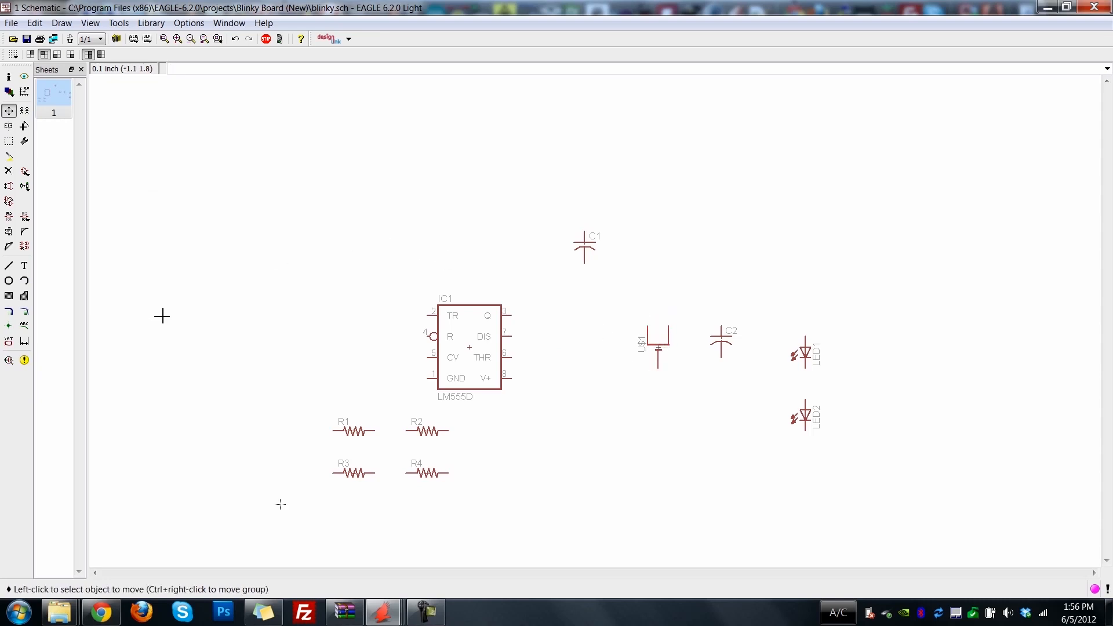
Delete resistor R4 and undo the deletion.
click(8, 173)
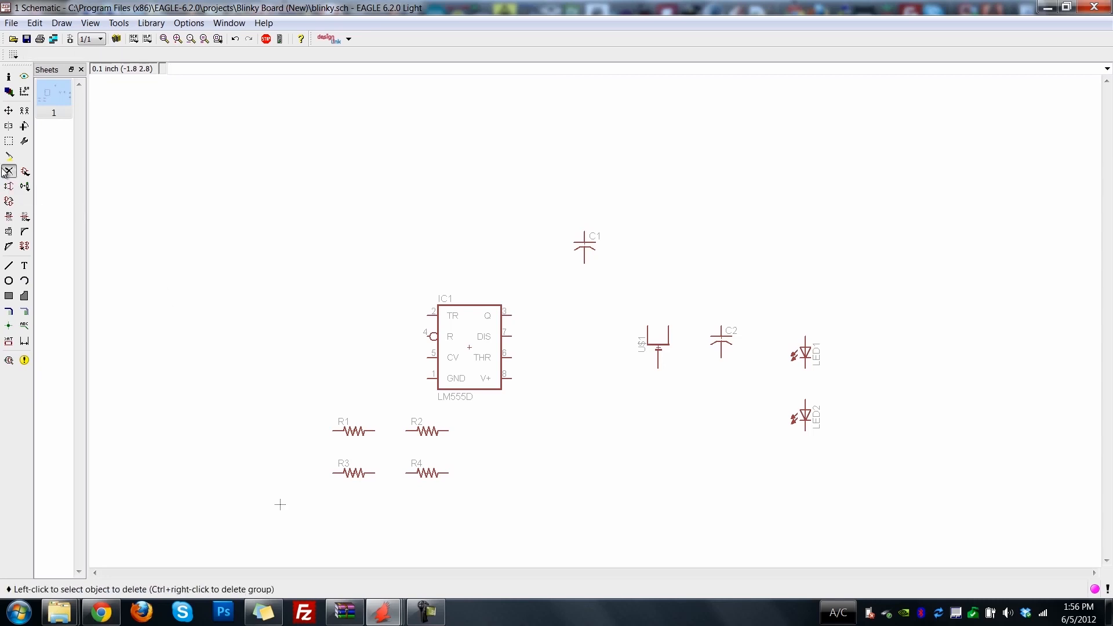
click(429, 473)
key(ctrl+z)
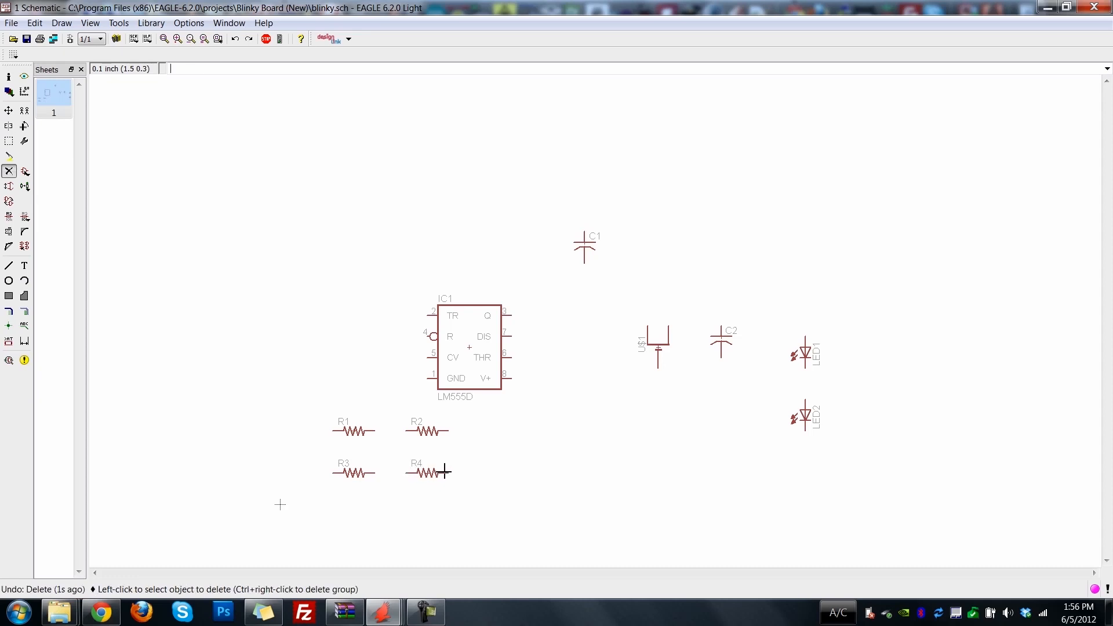
Copy resistor R4 to the free area on its right and undo the copy.
click(25, 112)
click(411, 472)
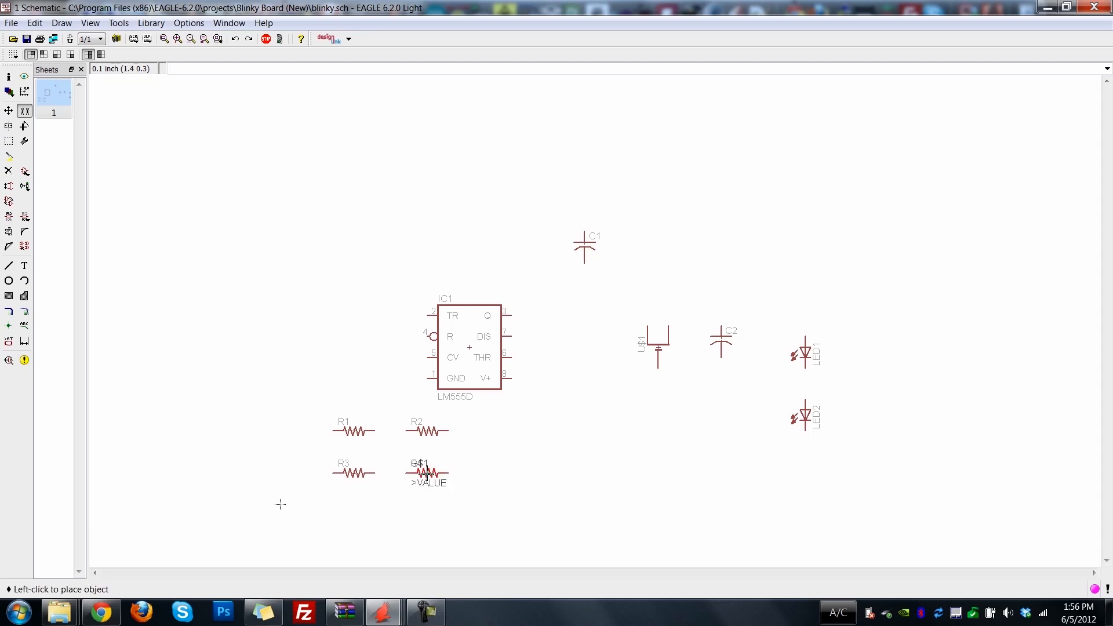
click(565, 469)
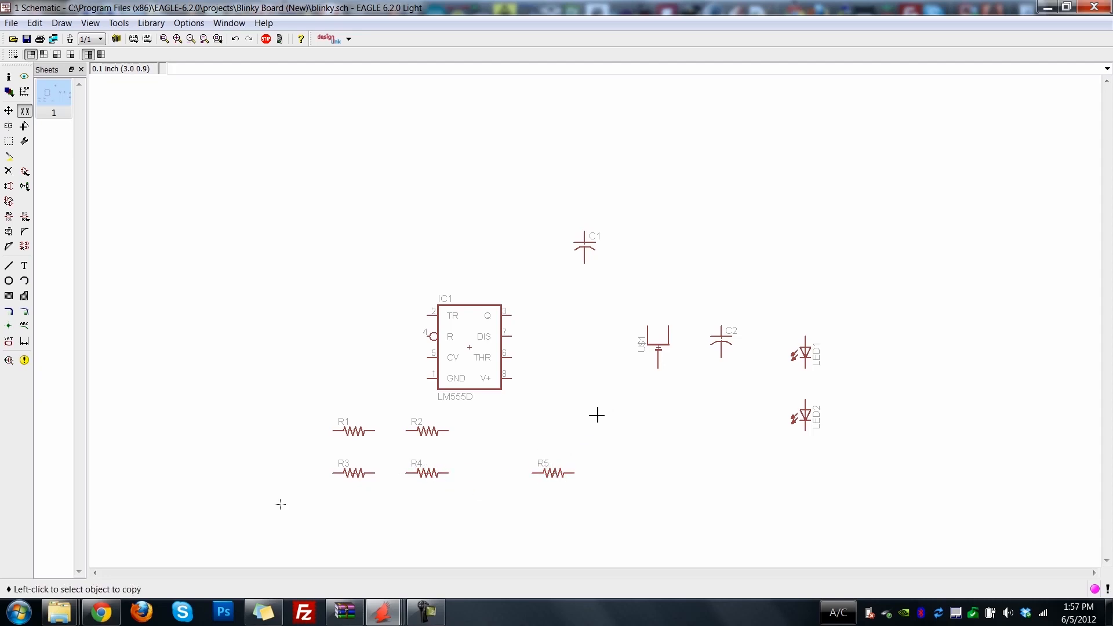
key(ctrl+z)
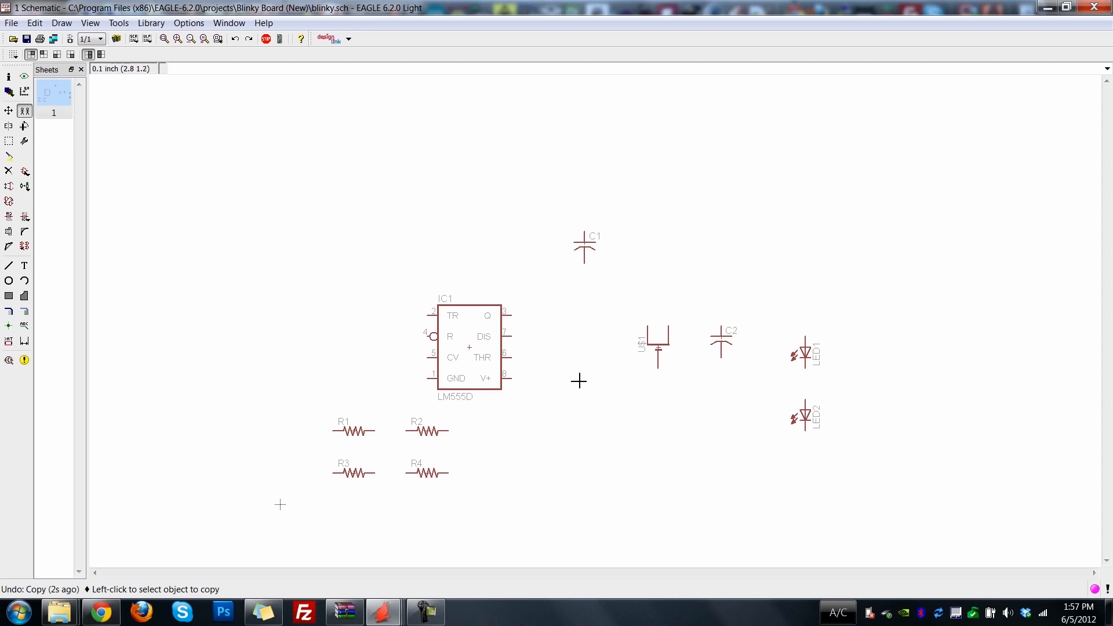
Move capacitor C1 to the free area above and to the left of the timer.
click(9, 111)
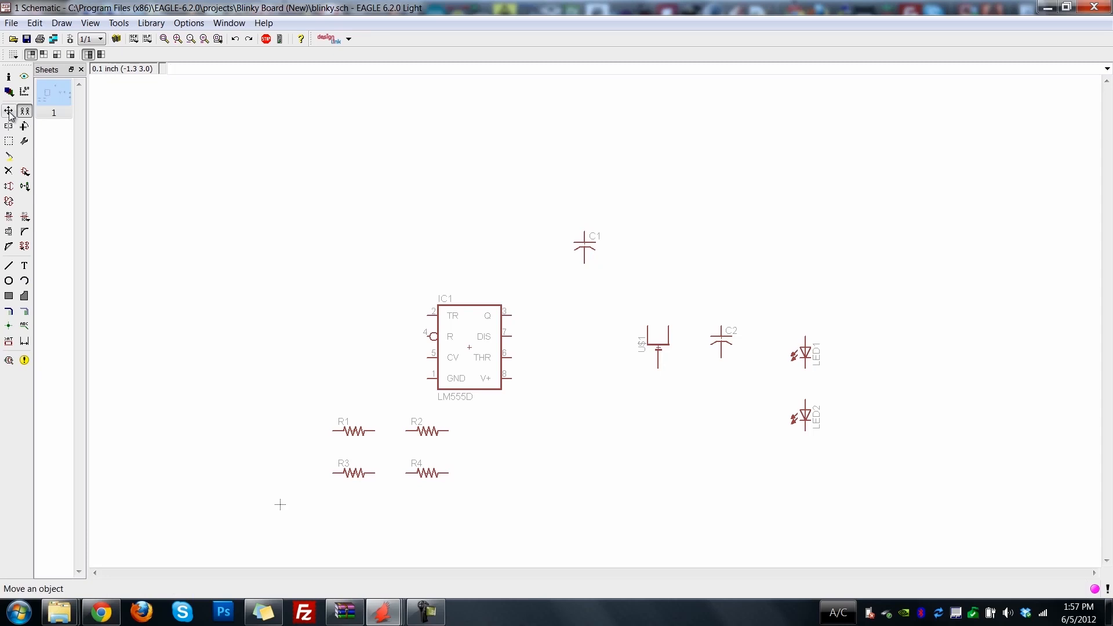
click(585, 247)
click(311, 247)
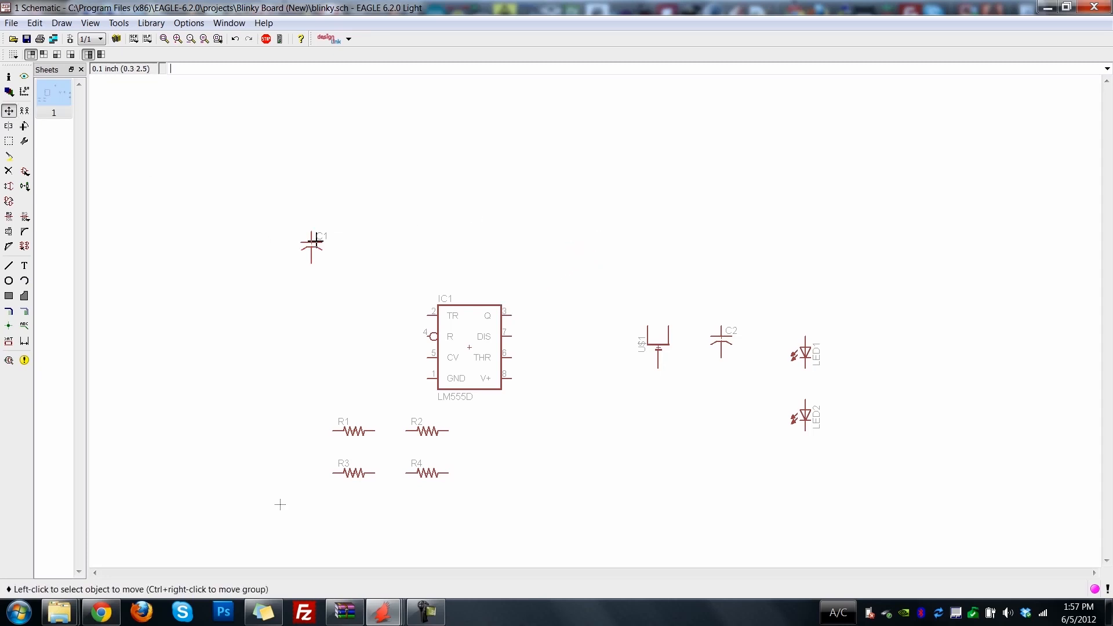
Move LED1 to the free area above and to the right of the timer.
click(810, 358)
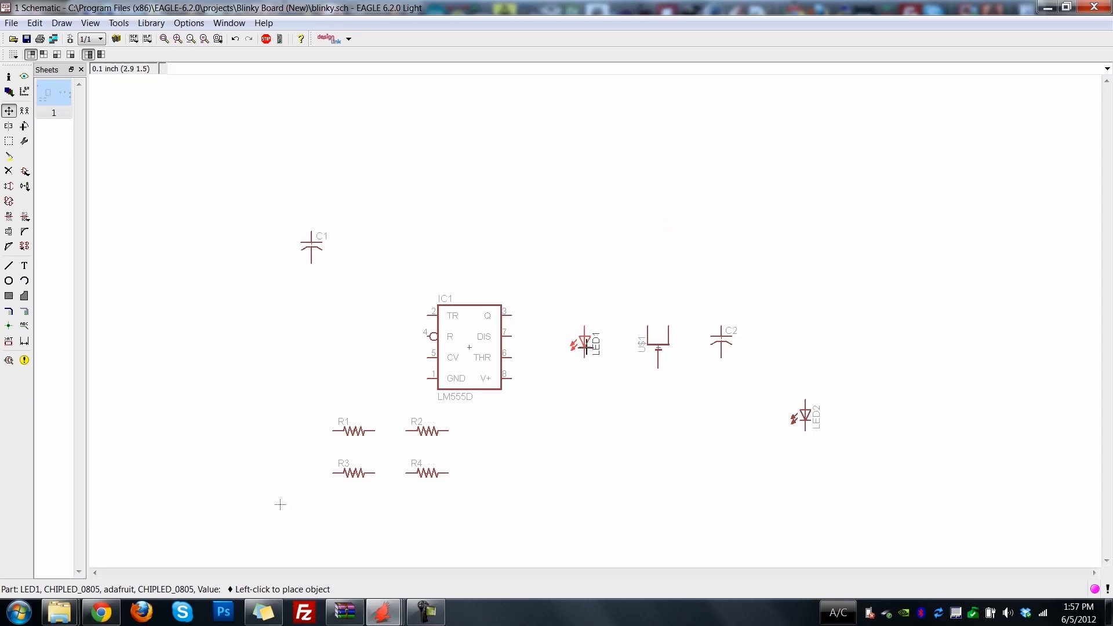
click(585, 283)
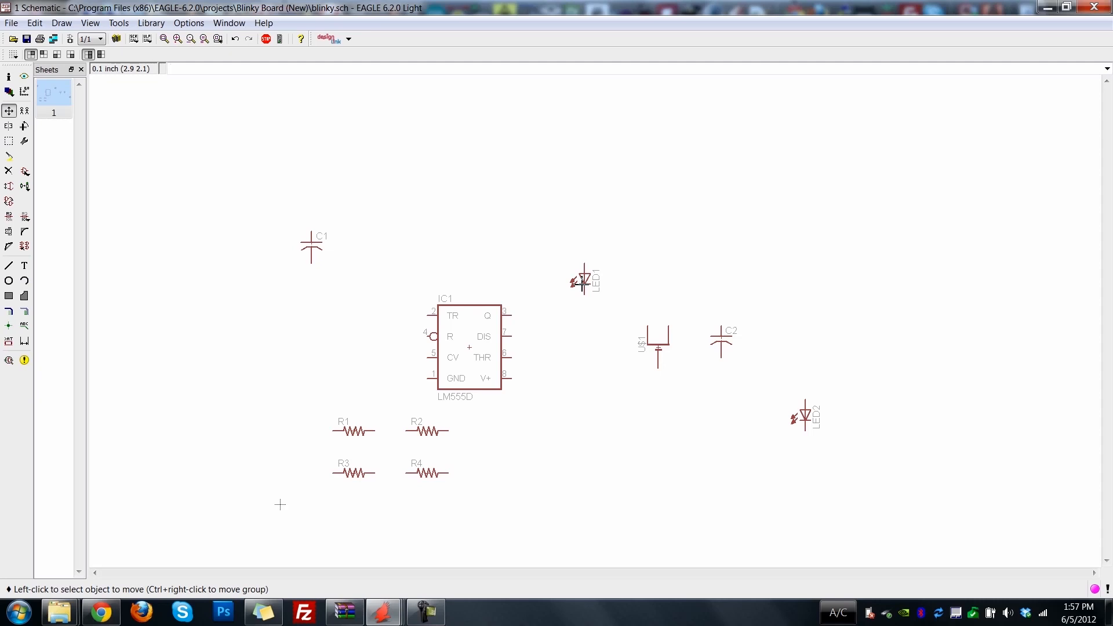
click(582, 283)
click(584, 259)
Shift resistor R2 slightly to the right and move R4 between the timer and the coin cell.
click(427, 430)
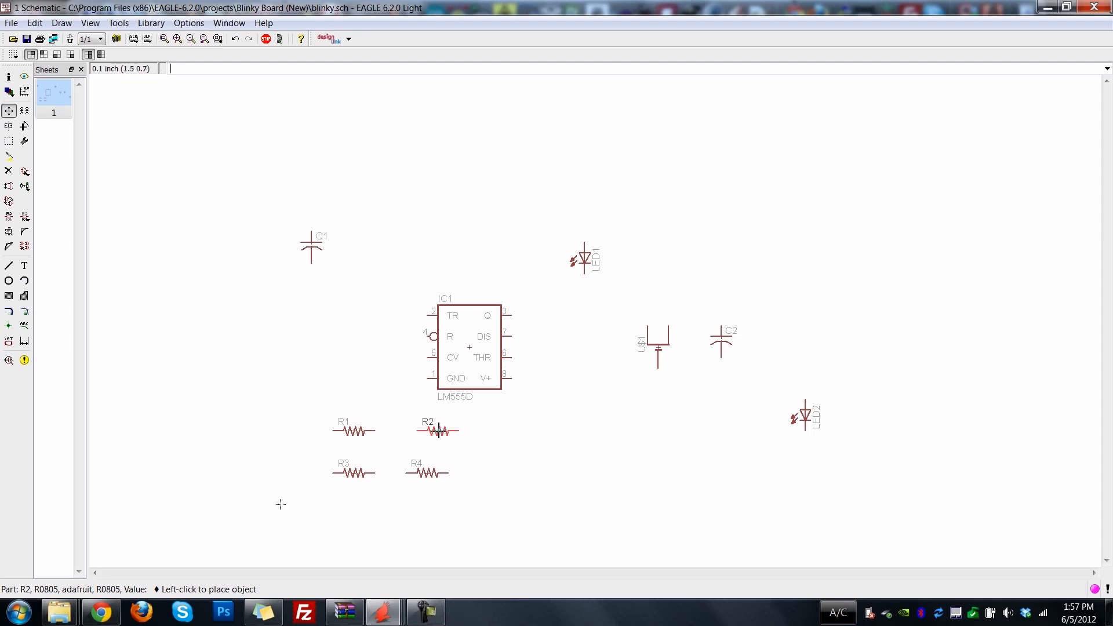
click(439, 430)
click(423, 485)
click(580, 367)
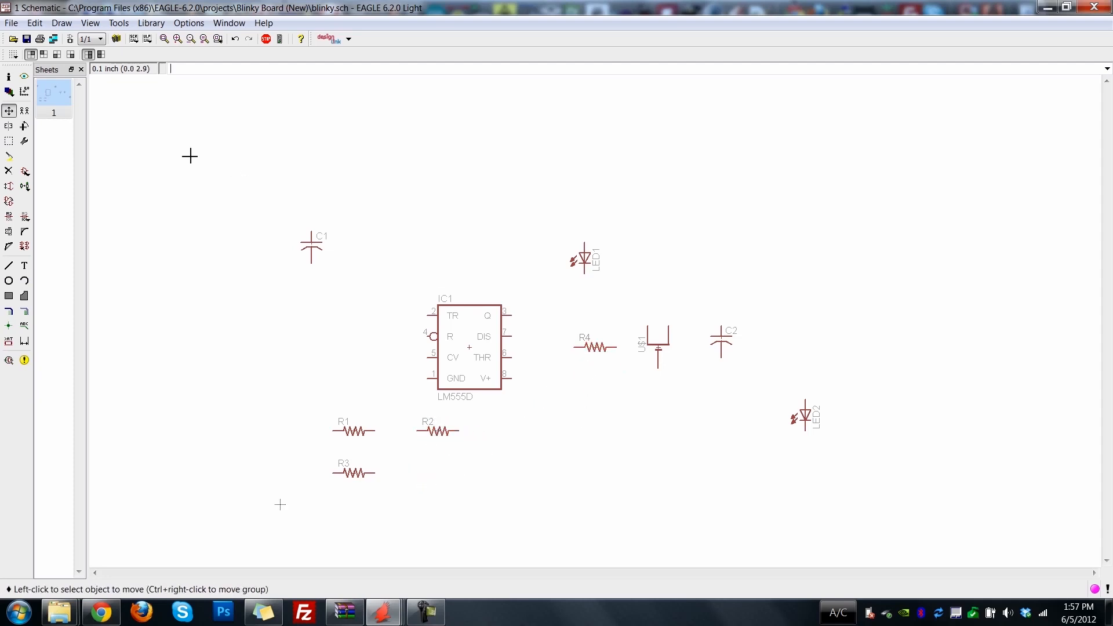
Rotate resistor R4 upright and place it directly below LED1, and move LED2 directly below R4.
click(24, 126)
click(599, 350)
click(9, 110)
click(593, 353)
click(584, 307)
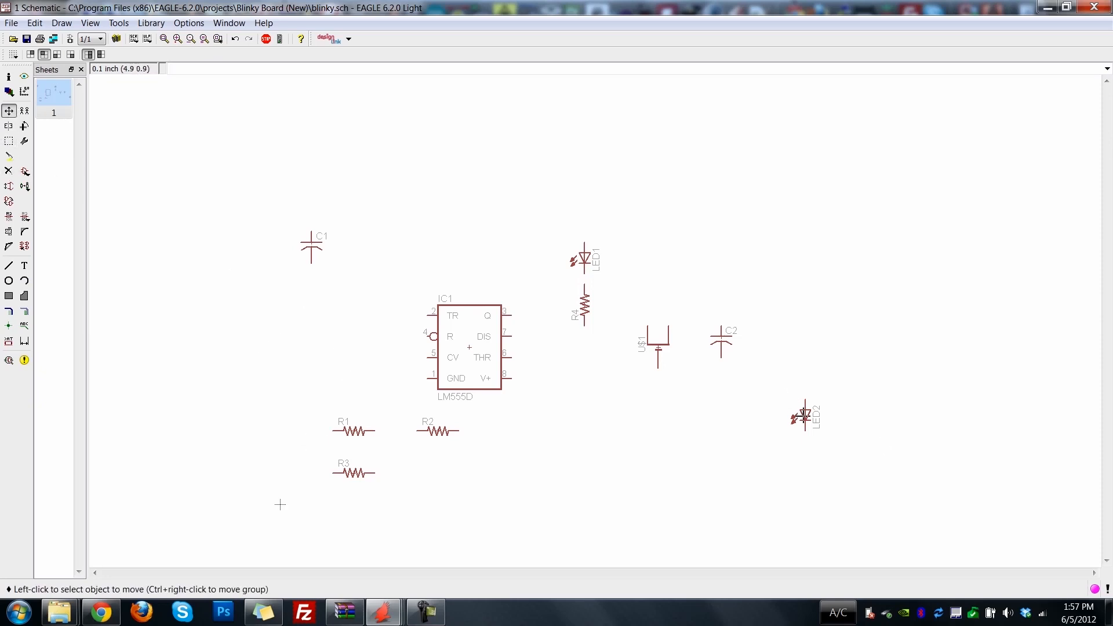
click(803, 413)
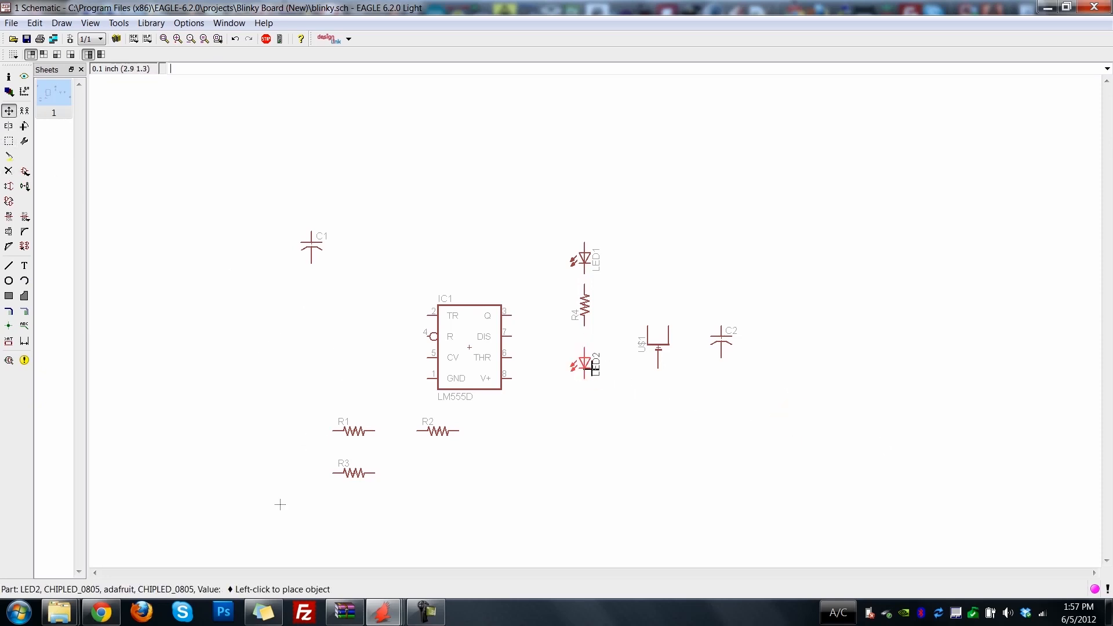
click(592, 367)
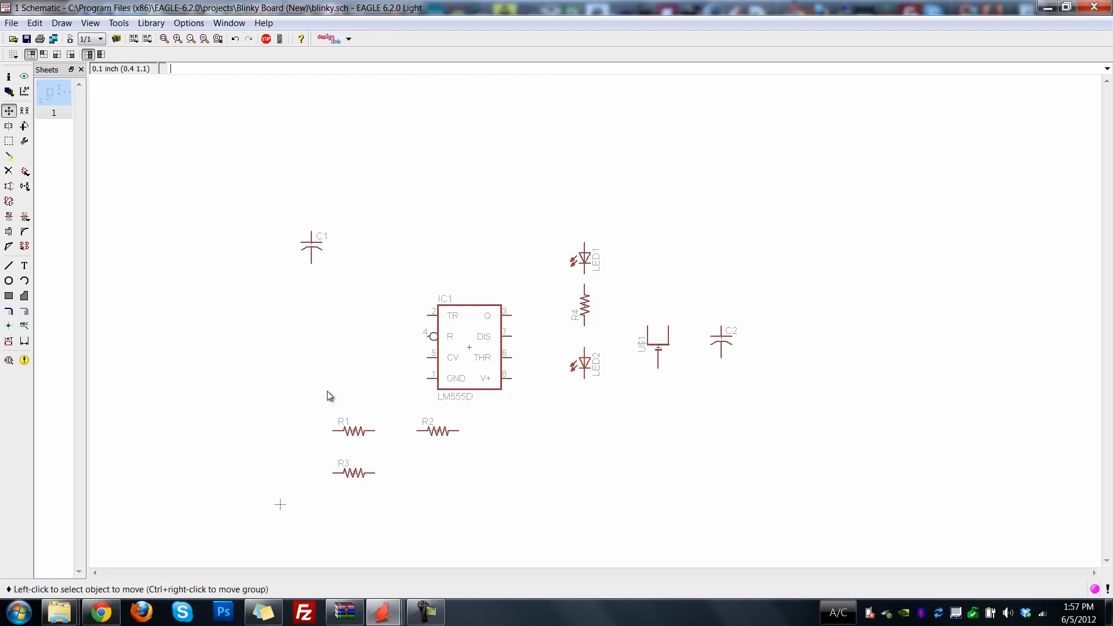
Rotate resistor R3 upright and place it directly below LED2.
click(24, 126)
click(353, 469)
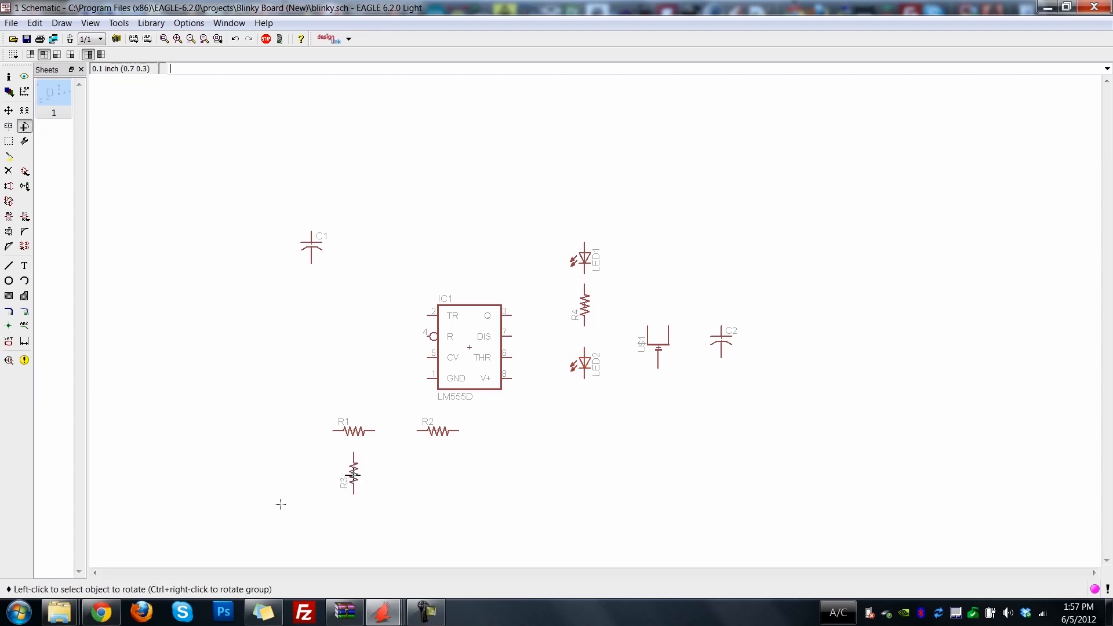
click(8, 112)
click(339, 471)
click(585, 419)
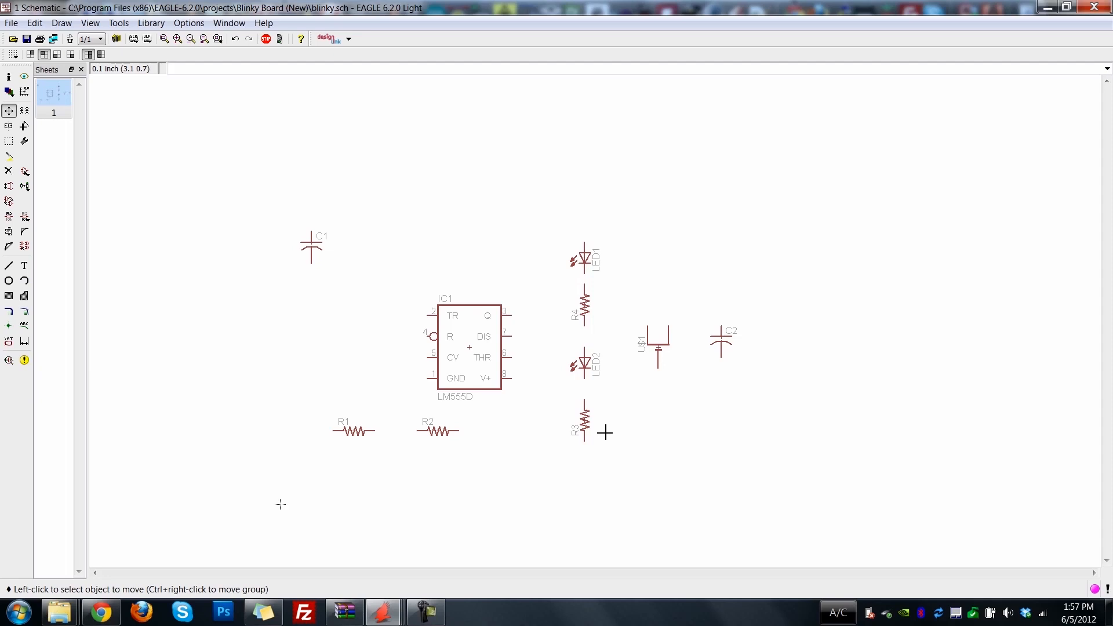
Wire LED1, R4, LED2 and R3 in series with net segments.
click(25, 312)
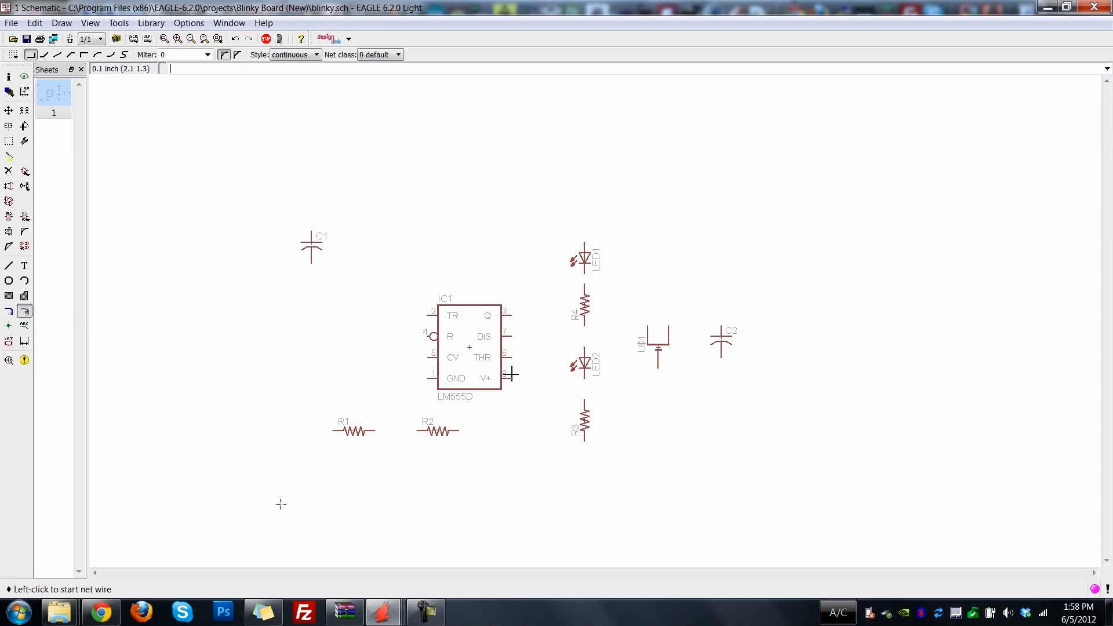
click(585, 276)
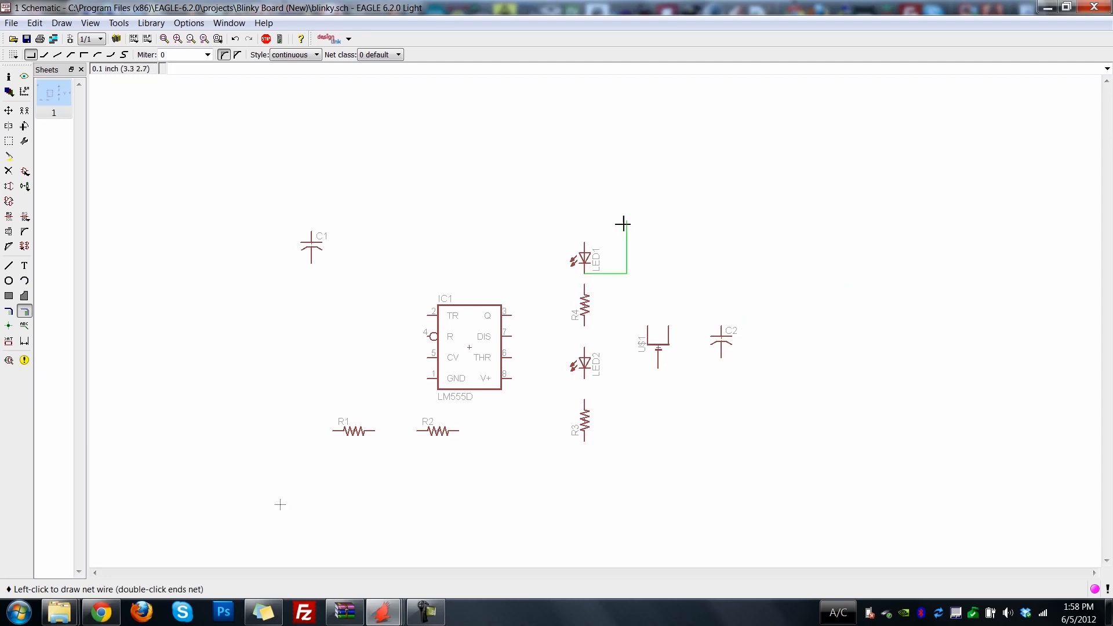
click(585, 285)
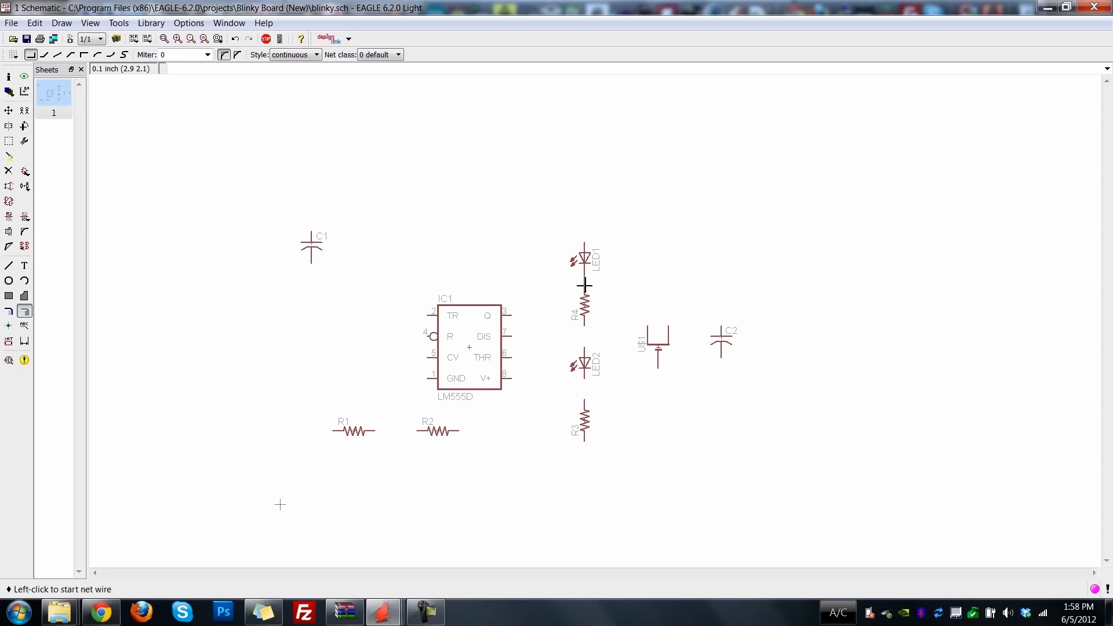
click(584, 329)
click(585, 345)
click(585, 377)
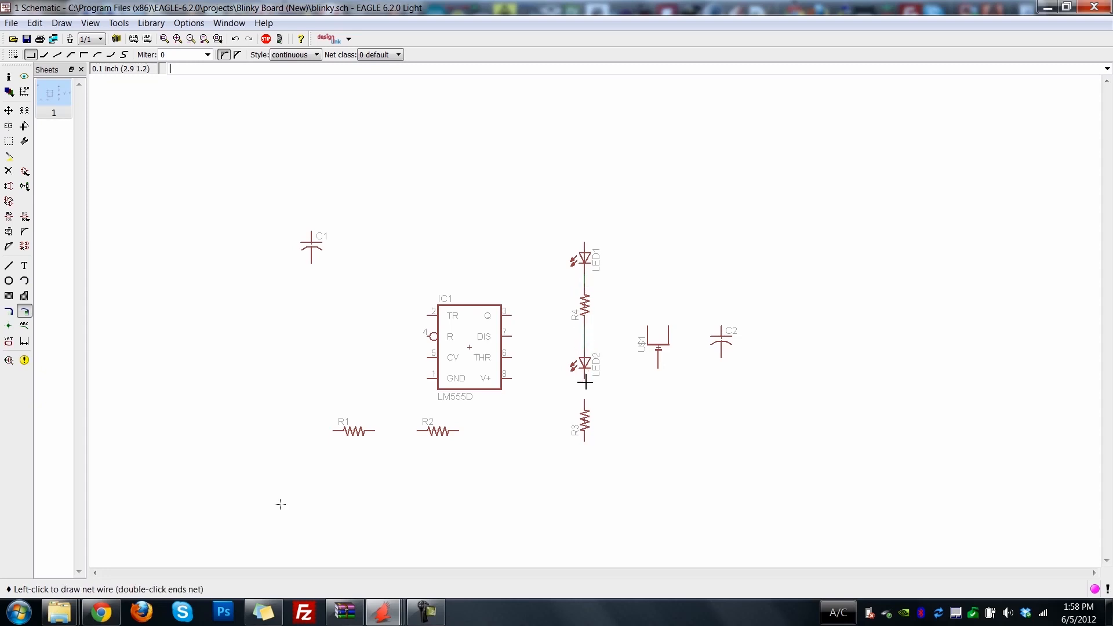
click(584, 402)
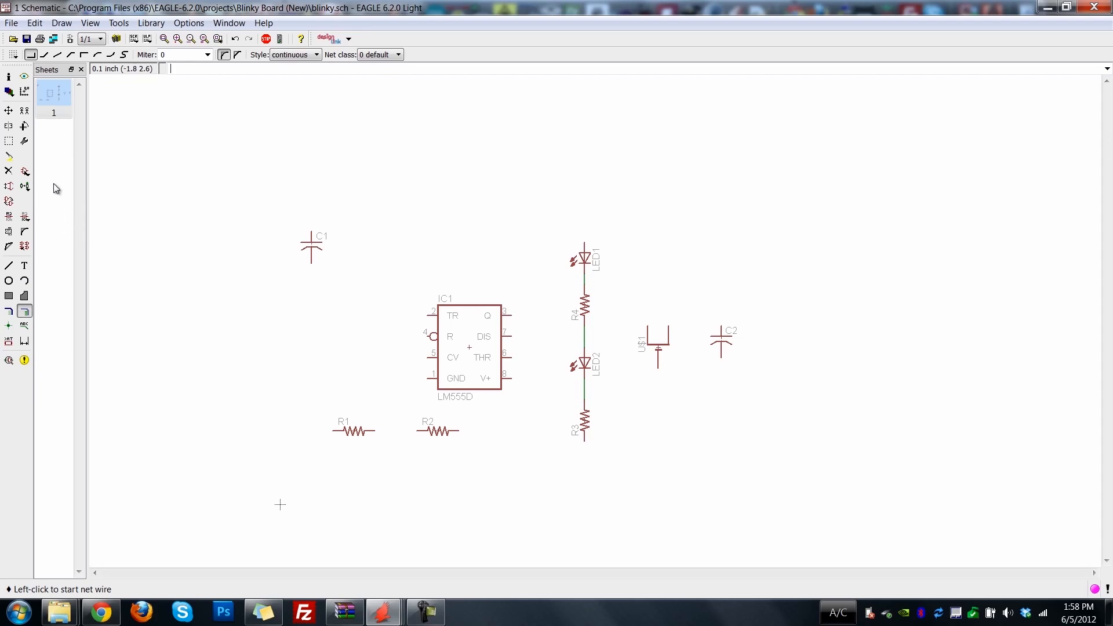
Search the part libraries for gnd and place the supply1 GND symbol below resistor R3 and below the coin cell.
click(26, 172)
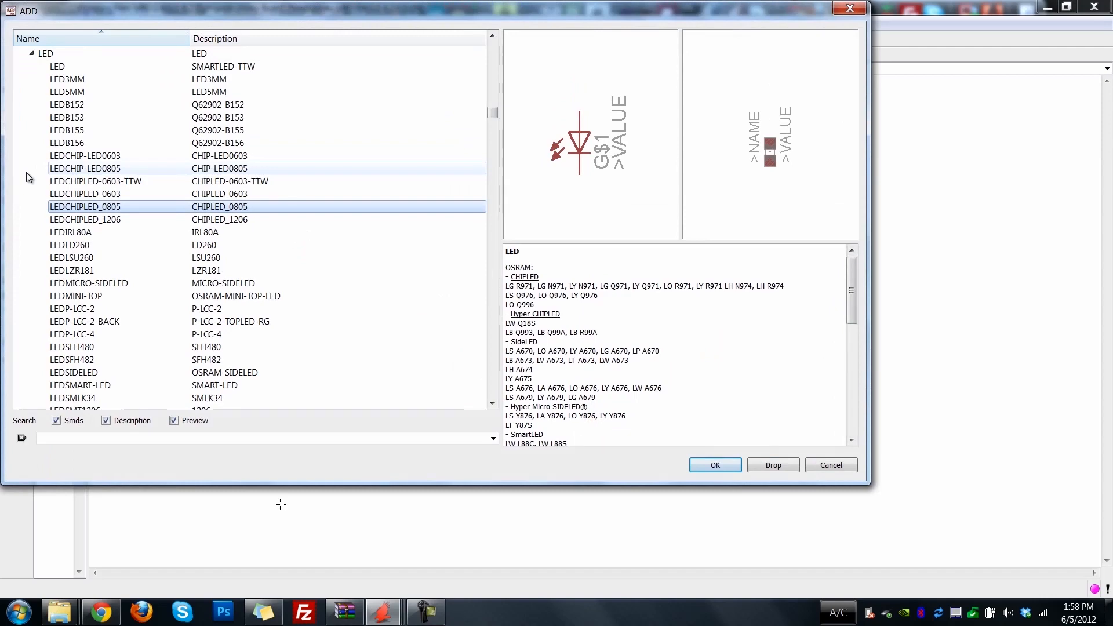
click(31, 53)
click(60, 439)
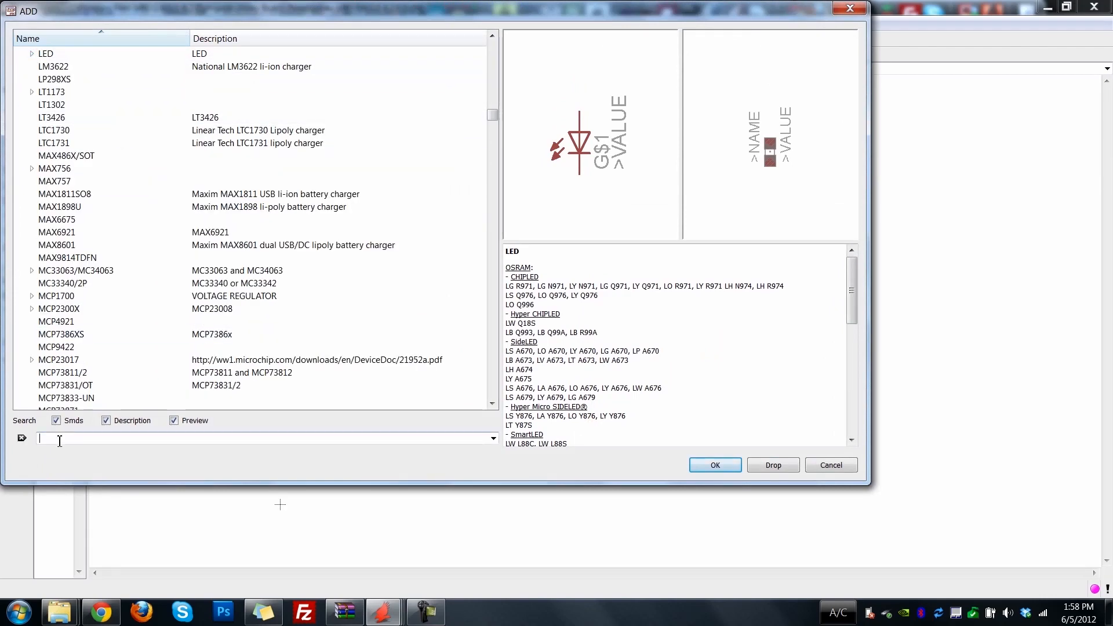
key(Return)
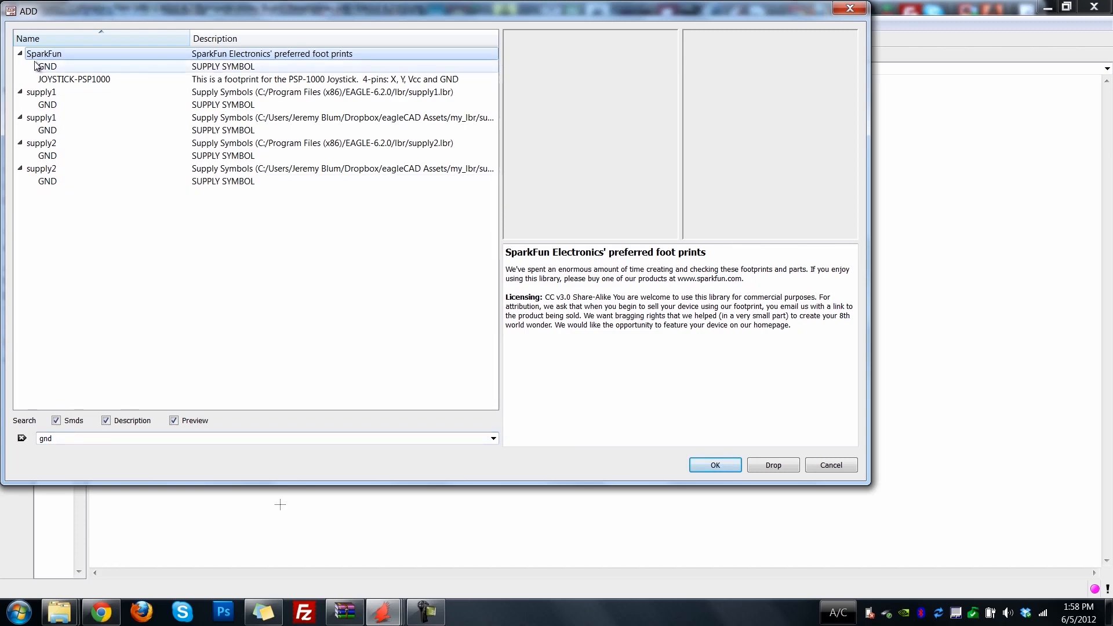
click(57, 106)
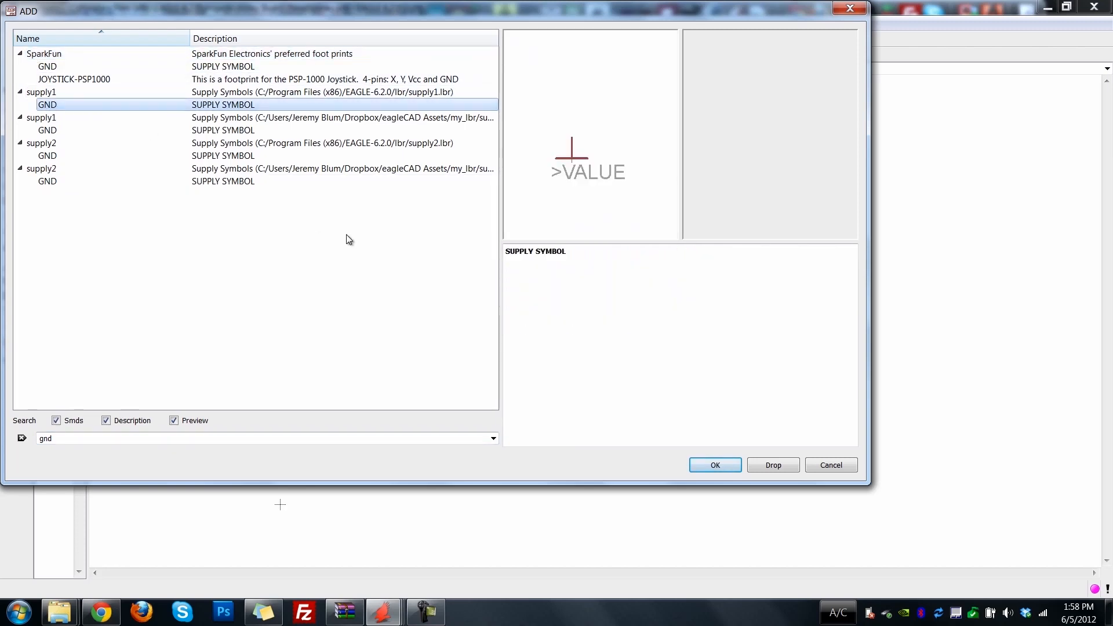
click(707, 466)
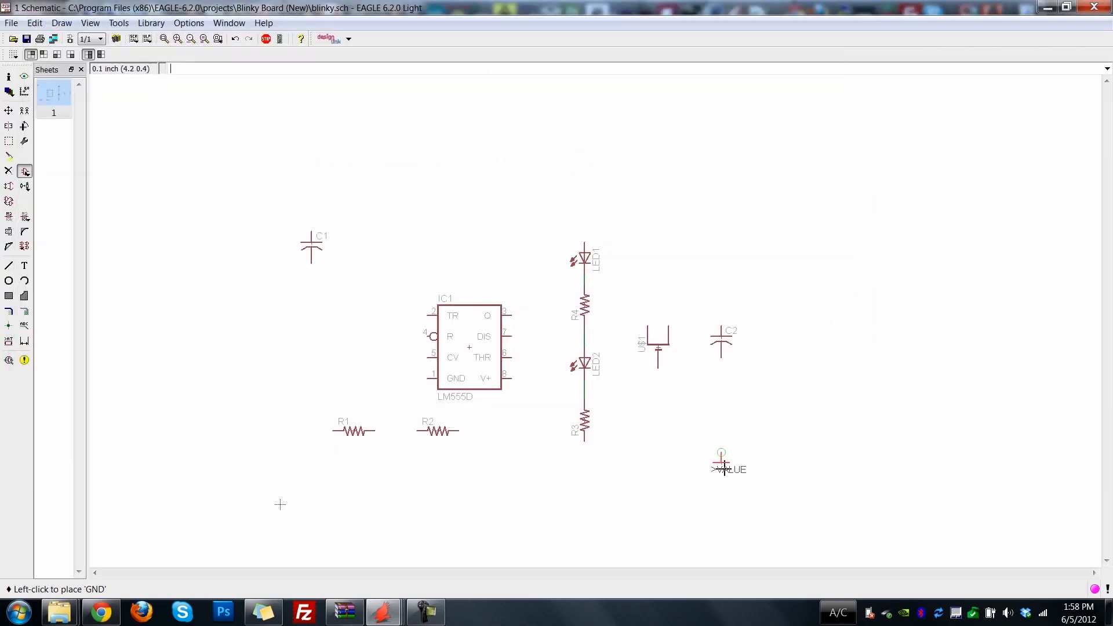
click(585, 467)
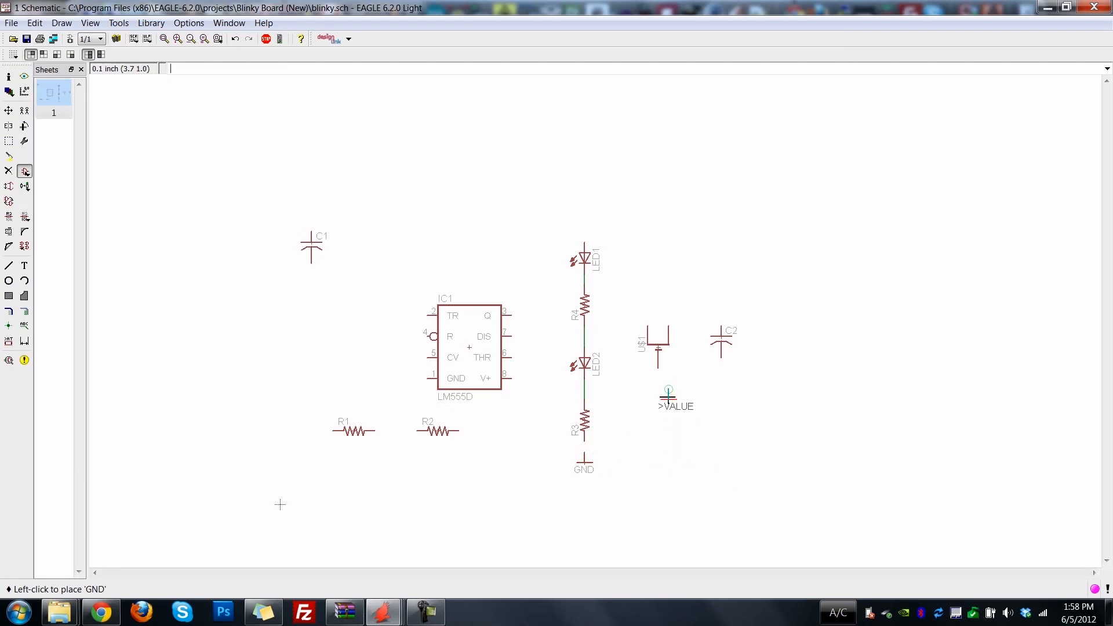
click(658, 389)
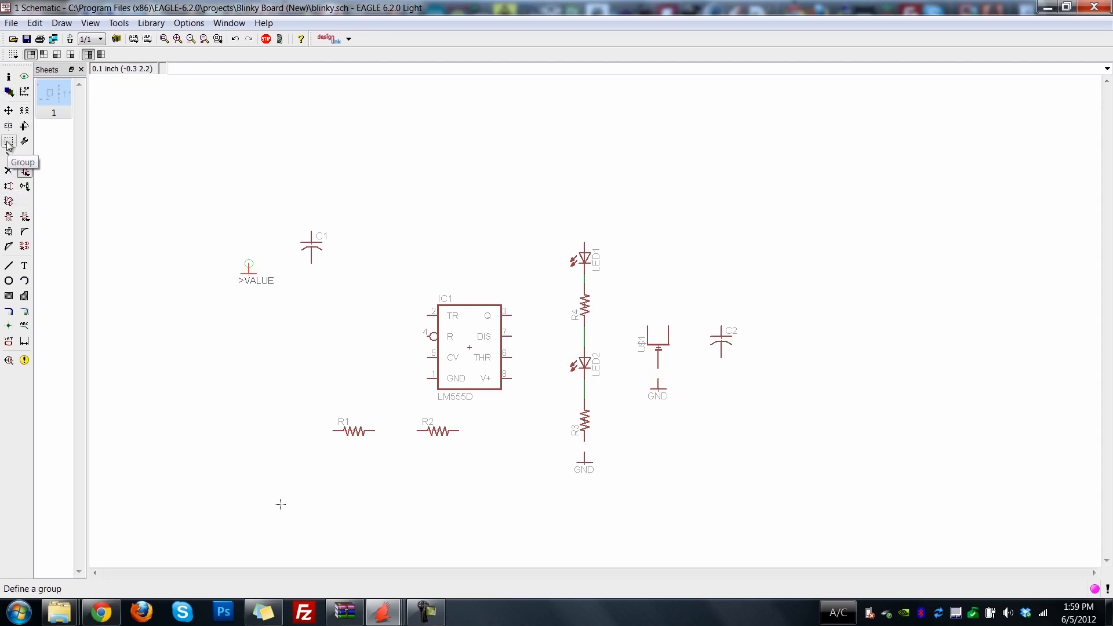
Wire the lower ends of R3 and the coin cell to their GND symbols.
click(24, 312)
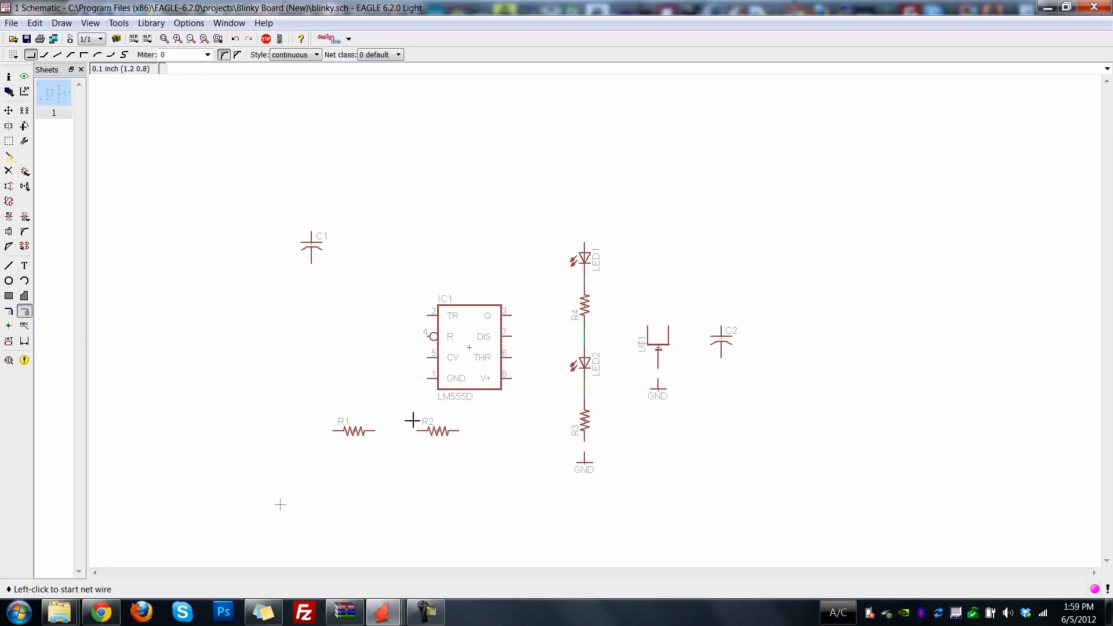
click(584, 456)
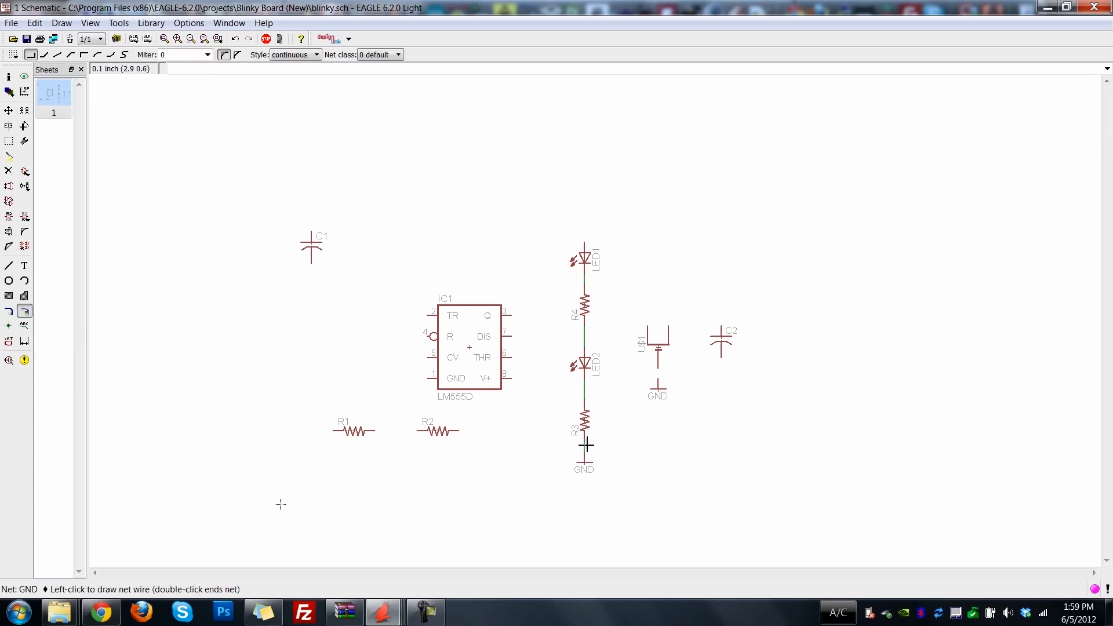
click(585, 446)
click(659, 372)
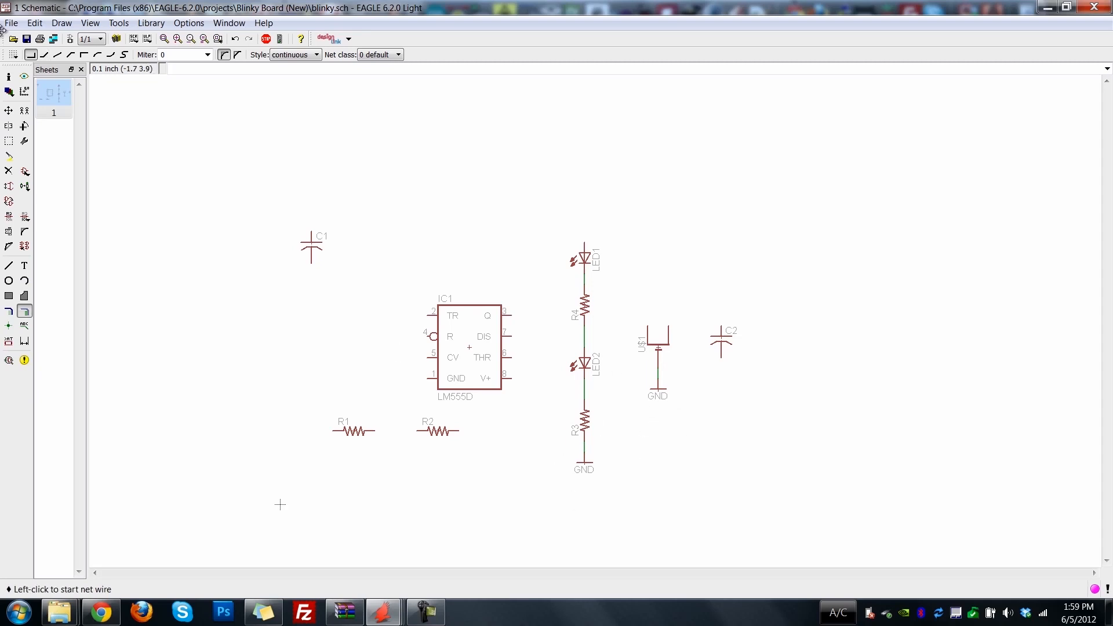
Lower the timer IC1 slightly and wire its Q pin to the net between R4 and LED2.
click(9, 110)
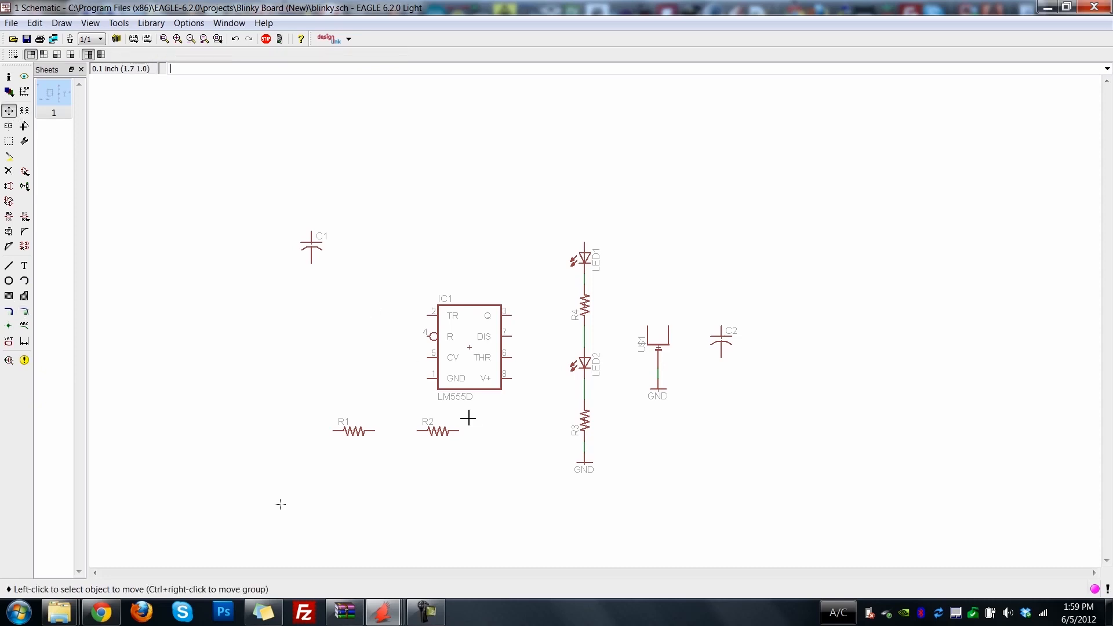
click(476, 353)
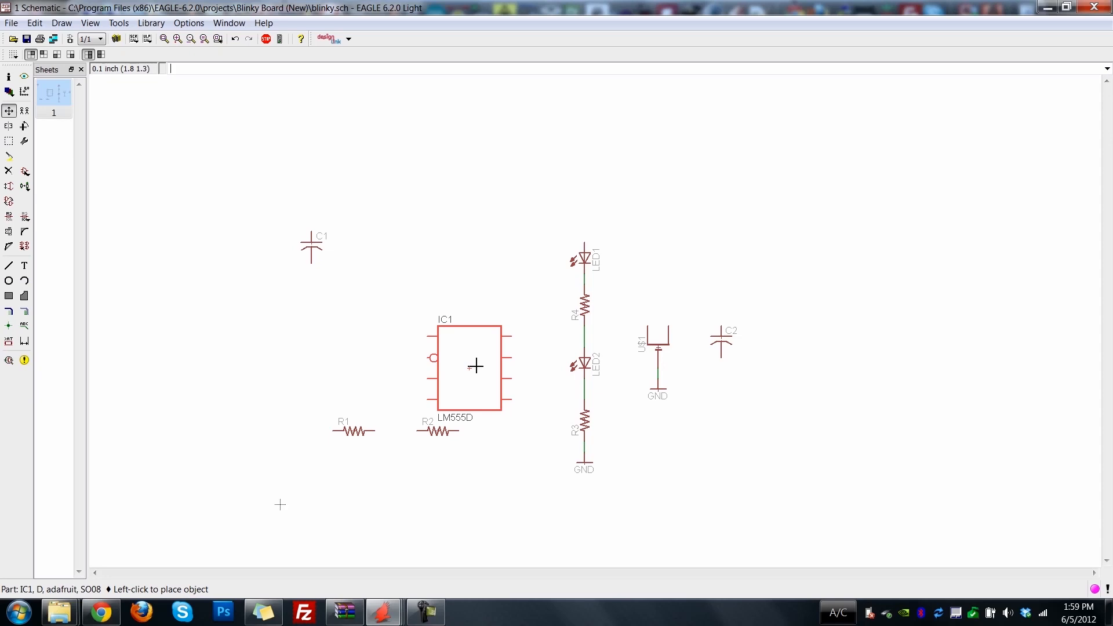
click(475, 365)
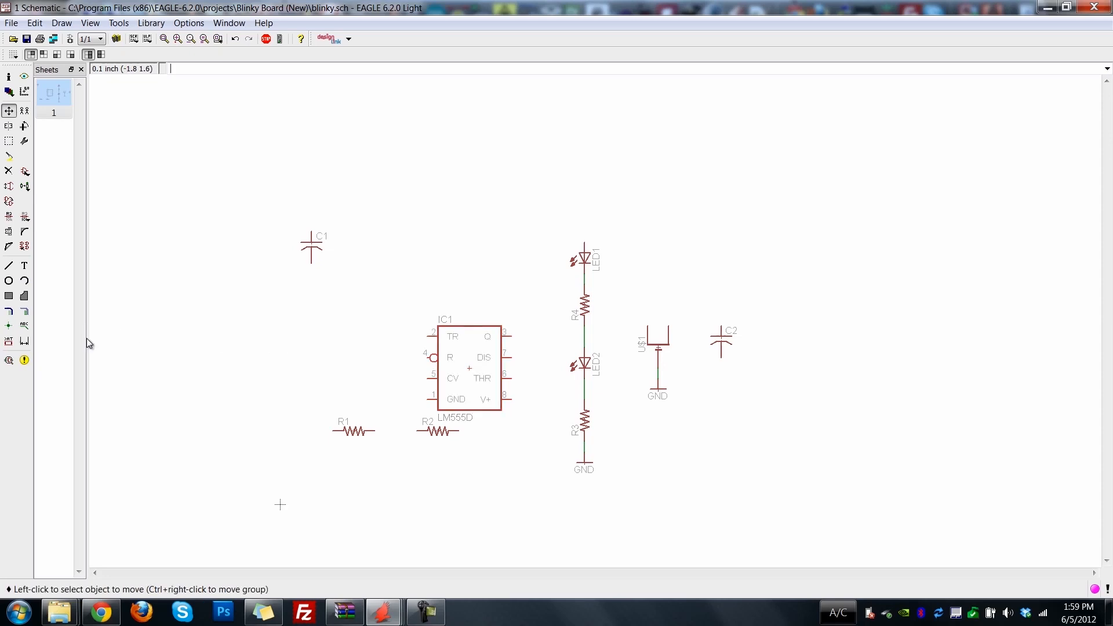
click(23, 312)
click(511, 336)
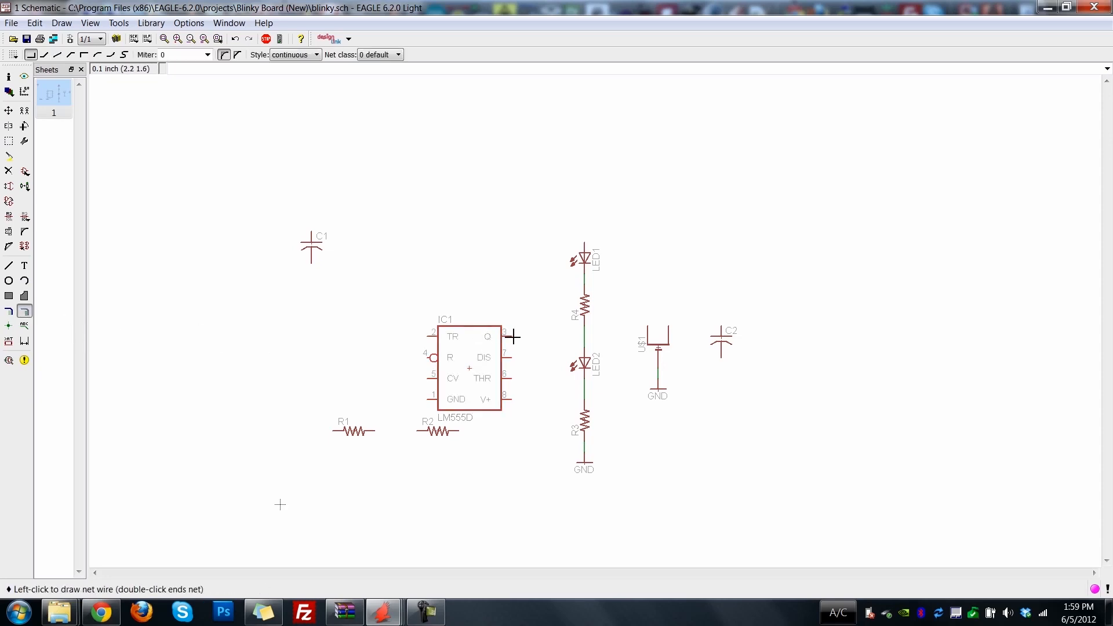
click(584, 336)
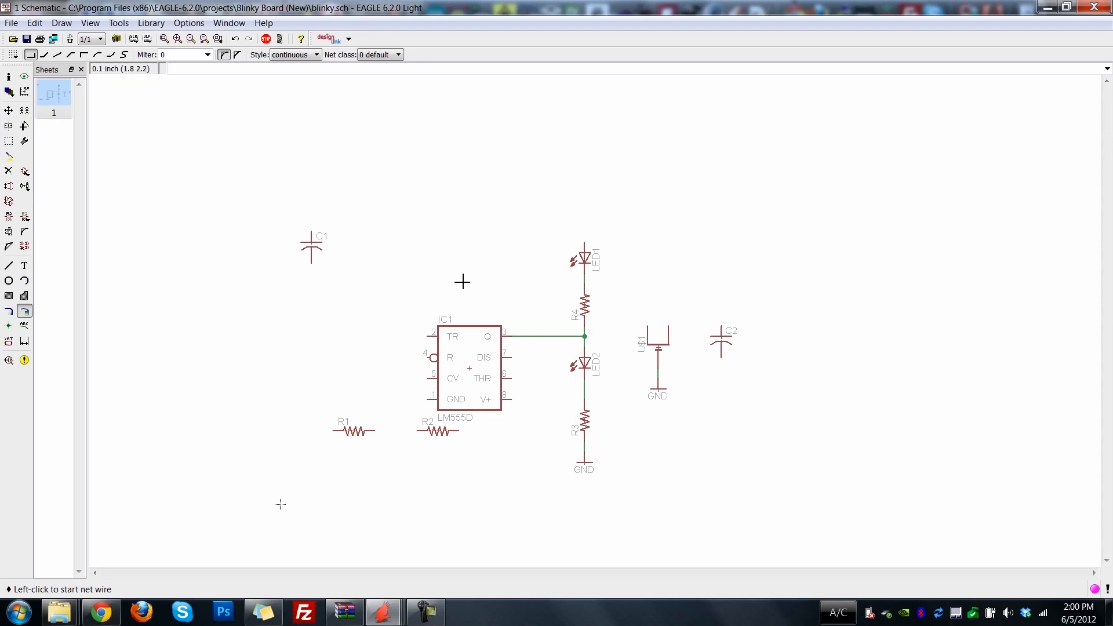
Stand resistors R1 and R2 upright one above the other between the timer and the LED column.
click(24, 127)
click(354, 430)
click(9, 110)
click(353, 431)
click(538, 303)
click(438, 431)
right_click(520, 423)
click(542, 388)
Wire the timer's DIS pin to the junction between R1 and R2.
click(24, 311)
click(511, 358)
click(543, 368)
click(543, 358)
click(542, 326)
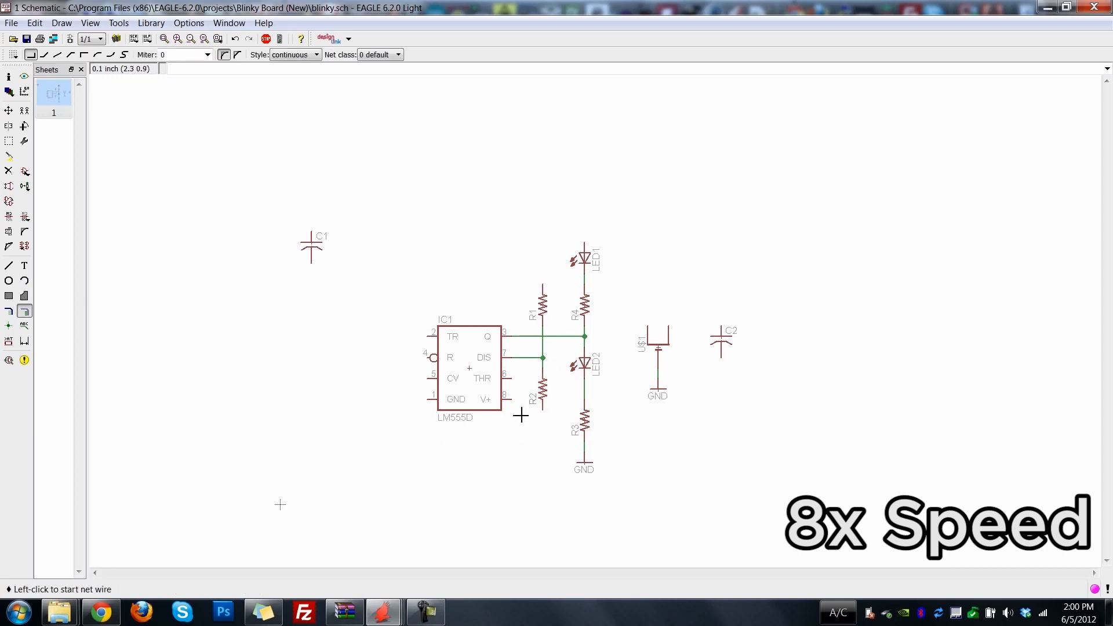
Connect the upper ends of R1 and LED1 and both upper coin cell terminals with a shared net above the circuit.
click(543, 284)
click(543, 231)
click(585, 243)
click(648, 326)
click(648, 316)
click(668, 326)
click(658, 316)
click(658, 232)
click(584, 232)
Wire the timer's R pin up and across to the shared supply net at R1.
click(574, 318)
click(432, 358)
click(395, 231)
click(542, 232)
Move capacitor C1 to the free area below and to the left of the timer.
click(8, 111)
click(312, 243)
click(354, 409)
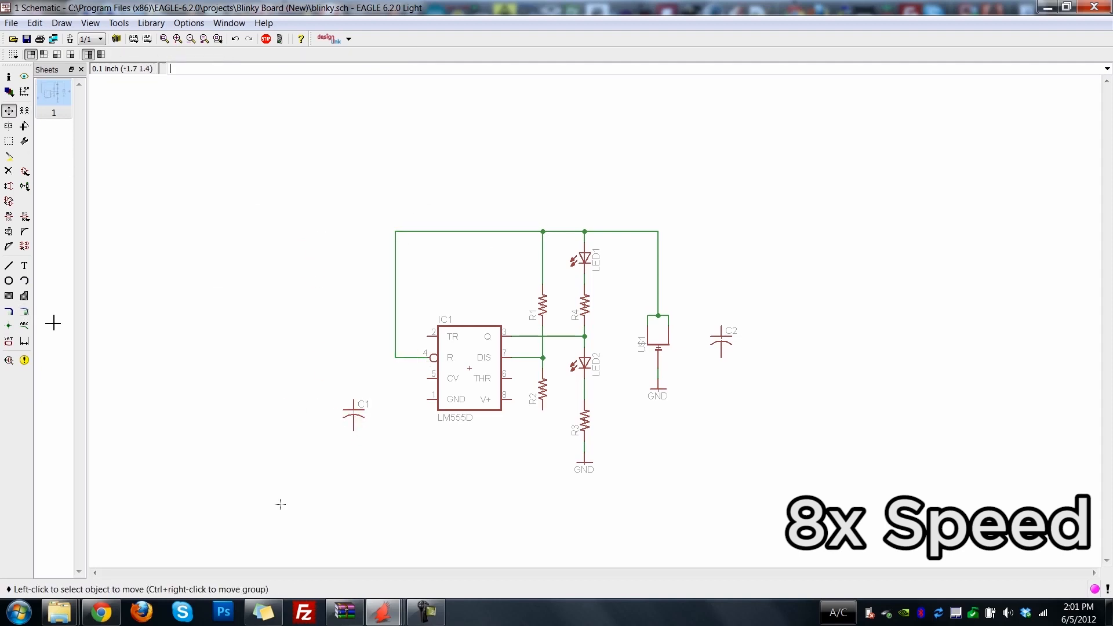
click(354, 410)
click(354, 451)
Wire the timer's TR pin to the upper end of capacitor C1.
click(24, 311)
click(430, 336)
click(353, 442)
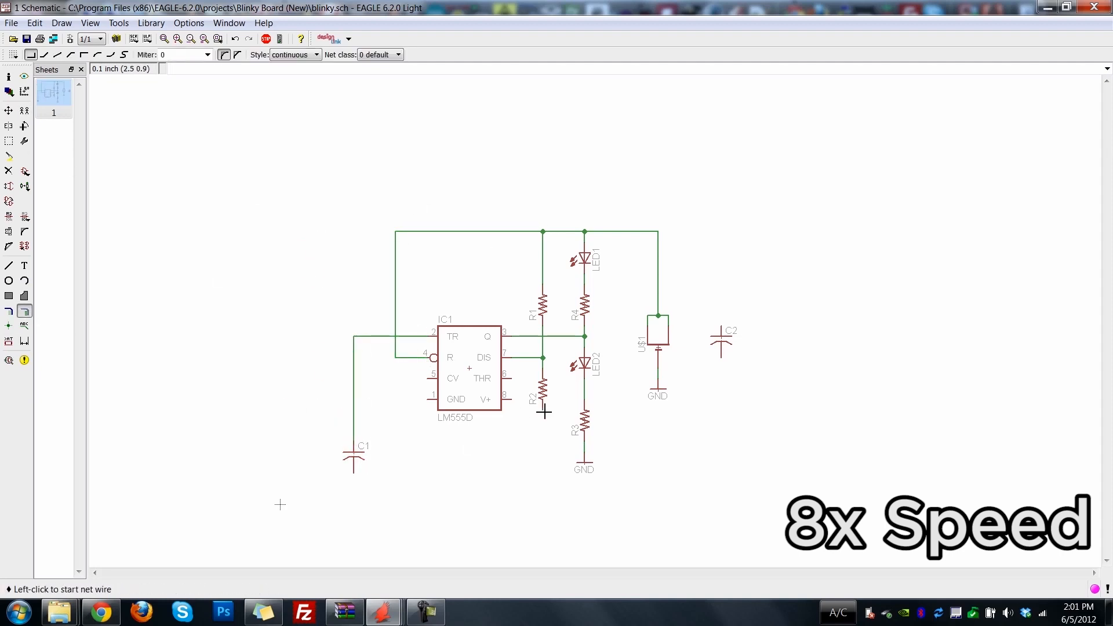
Wire the timer's THR pin to the lower end of R2 and on to the C1 net, merging them as N$9.
click(505, 378)
click(521, 378)
click(542, 418)
click(522, 420)
click(354, 430)
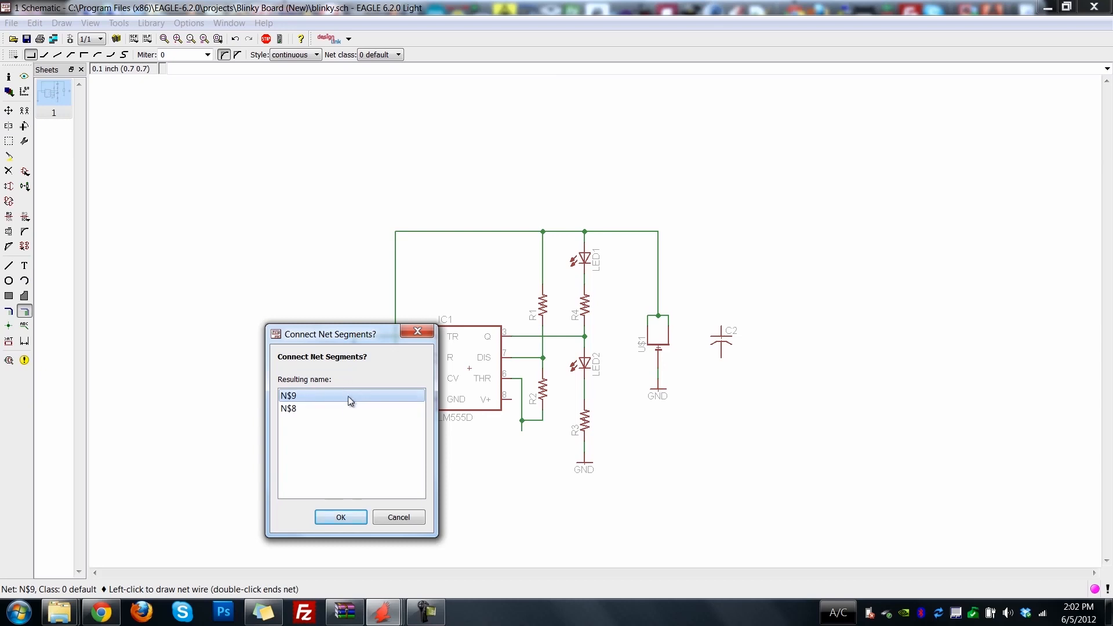
click(351, 518)
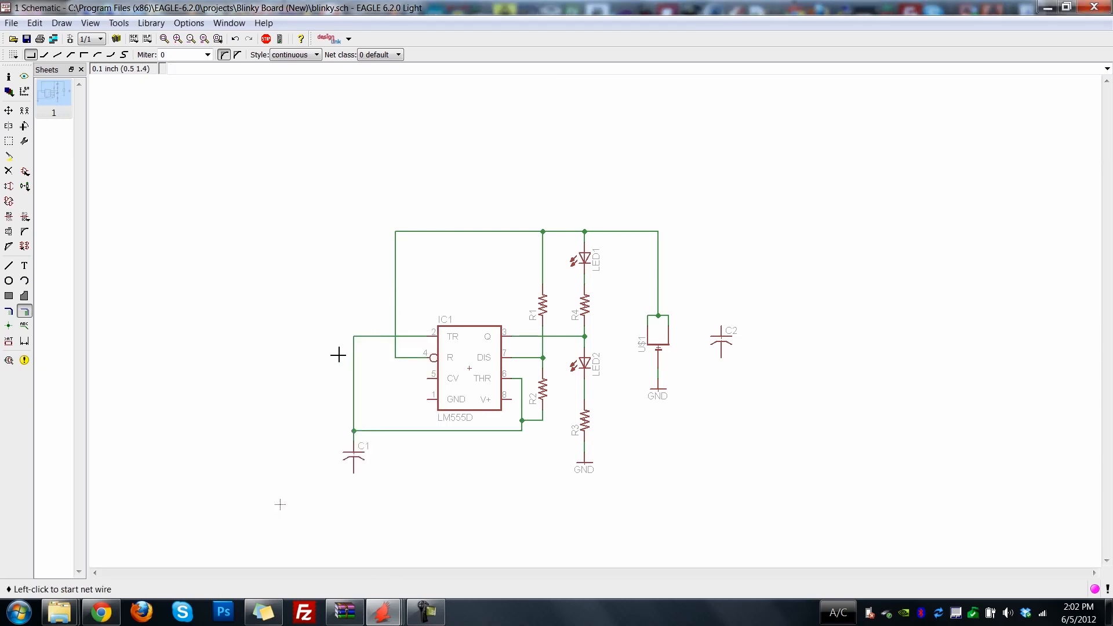
Copy the GND symbol from below R3 to below capacitor C1 and wire it to the capacitor.
click(24, 110)
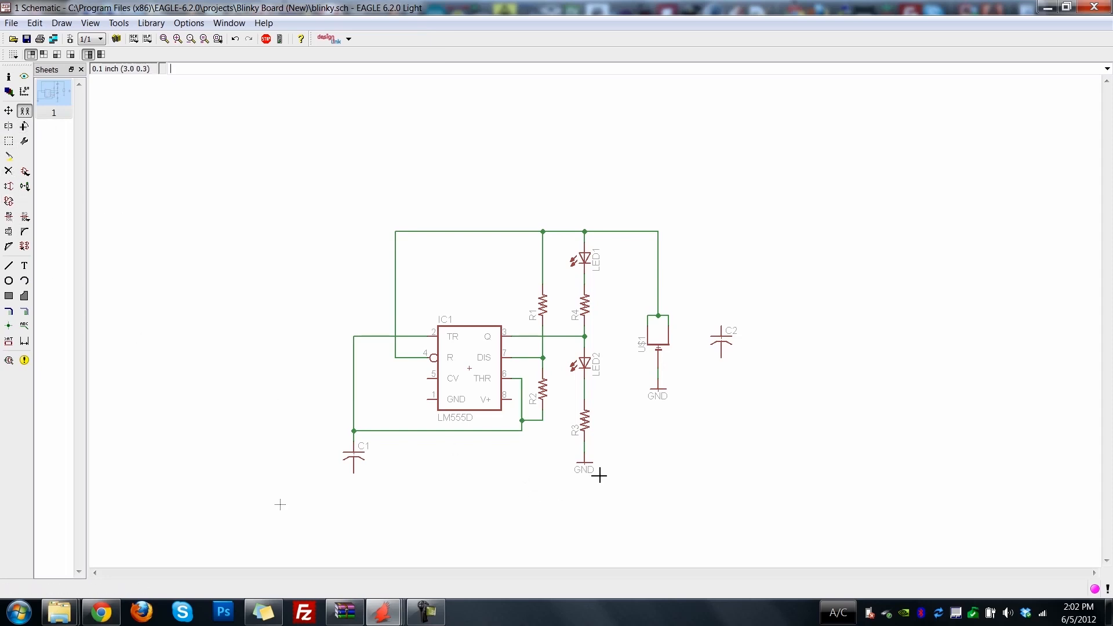
click(584, 464)
click(353, 486)
click(26, 312)
click(353, 473)
click(353, 486)
Move capacitor C2 to the left of the timer and wire it between the CV and GND pins.
click(9, 111)
click(722, 337)
click(385, 400)
click(25, 311)
click(428, 378)
click(385, 389)
click(385, 420)
click(427, 399)
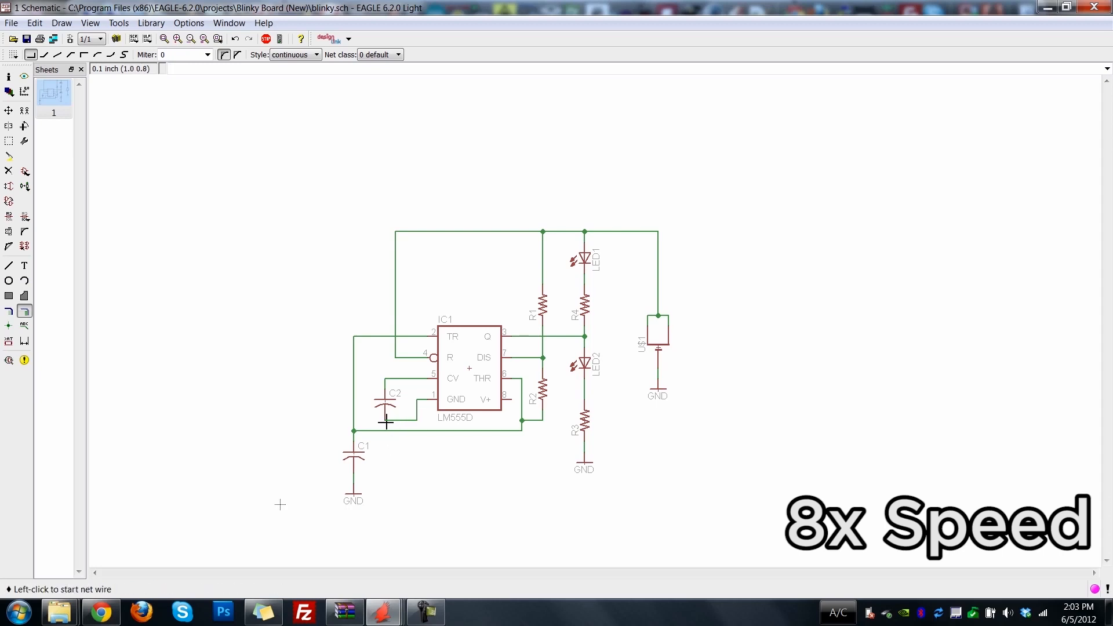
Run a net down from the lower end of C2 and place a copied GND symbol beneath it.
click(384, 421)
click(385, 464)
key(Escape)
click(24, 111)
click(385, 483)
click(24, 311)
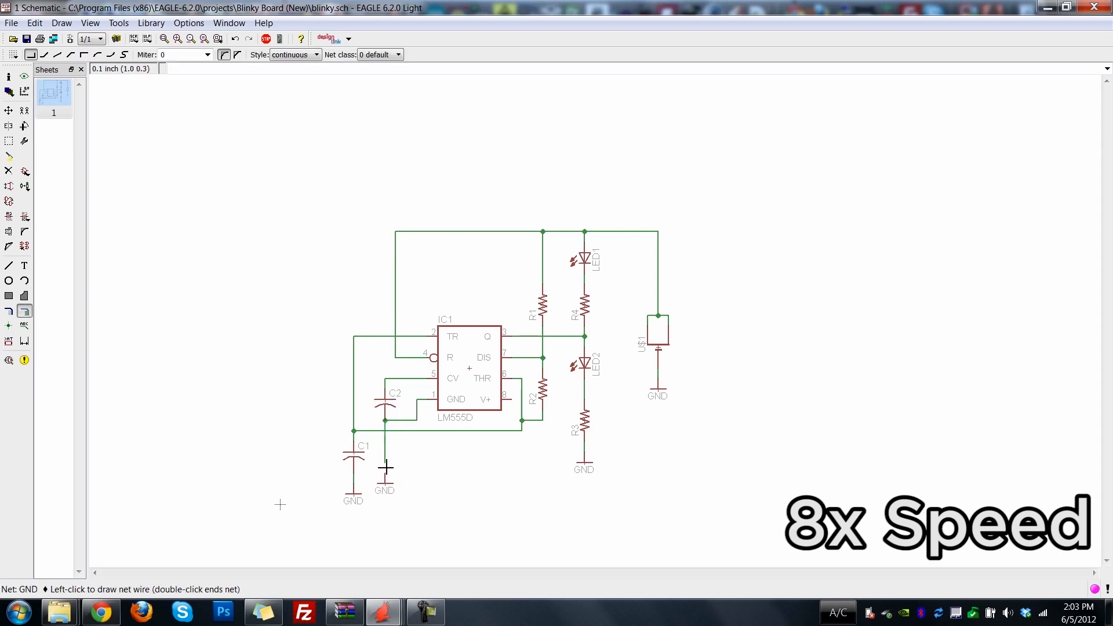
Wire the timer's V+ pin beneath R3 and up to the coin cell's upper terminal.
click(511, 399)
click(511, 483)
click(617, 483)
click(648, 316)
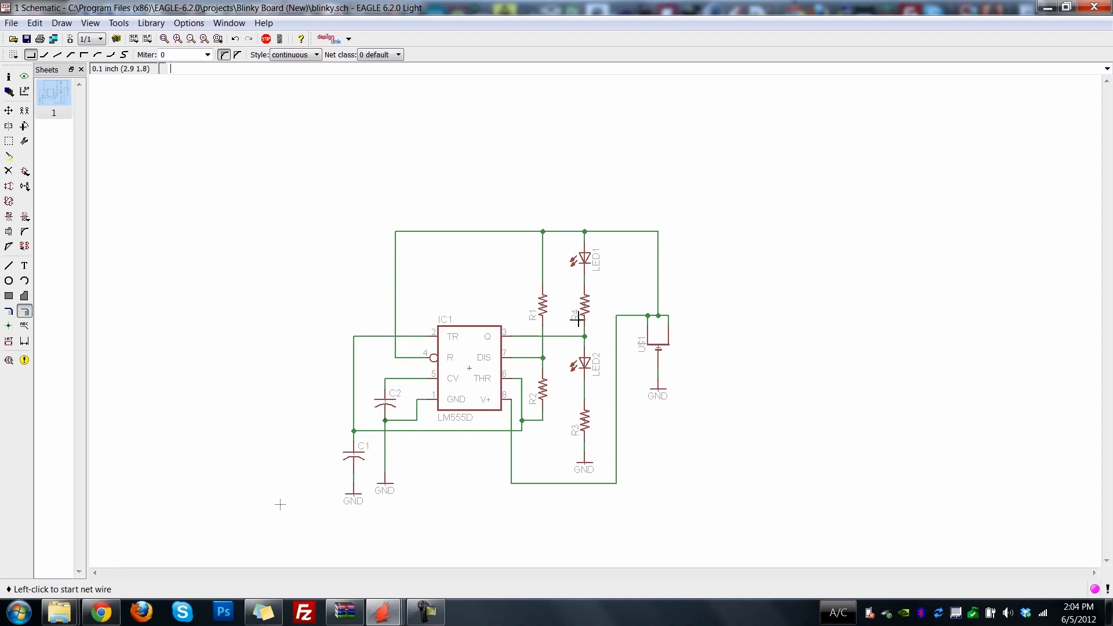
Clear the part search filter and expand the supply1 library in the part list.
click(24, 173)
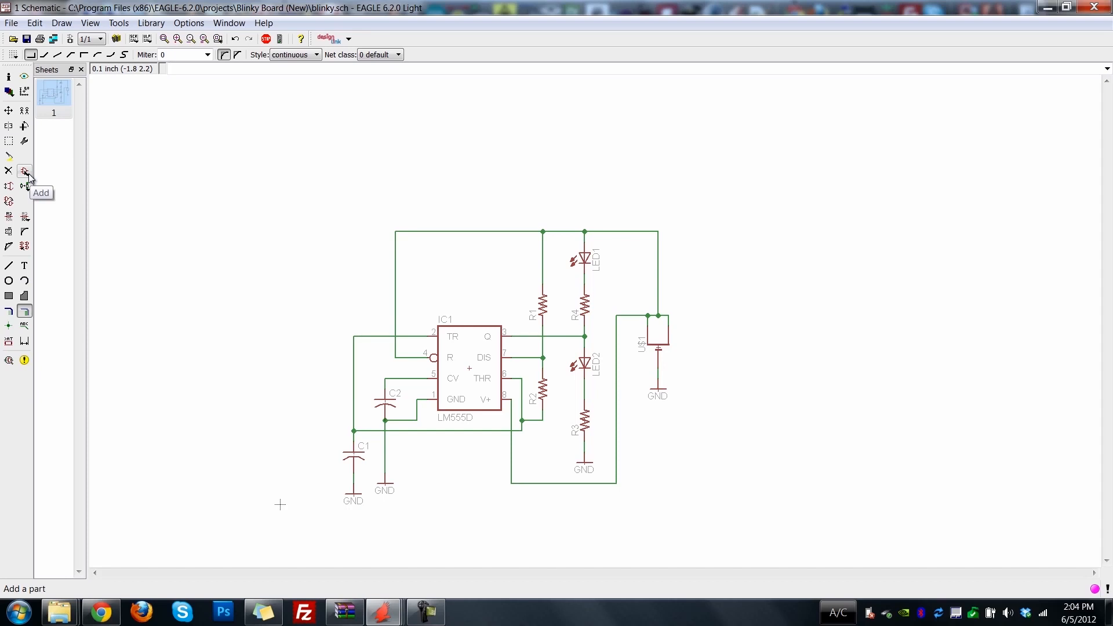
click(25, 173)
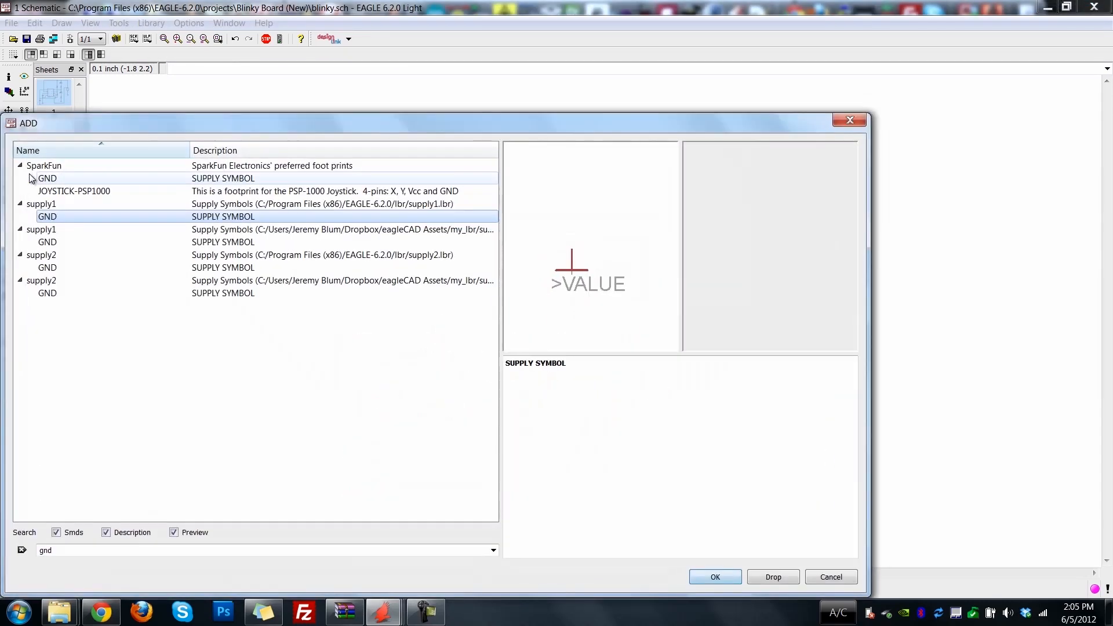
click(22, 550)
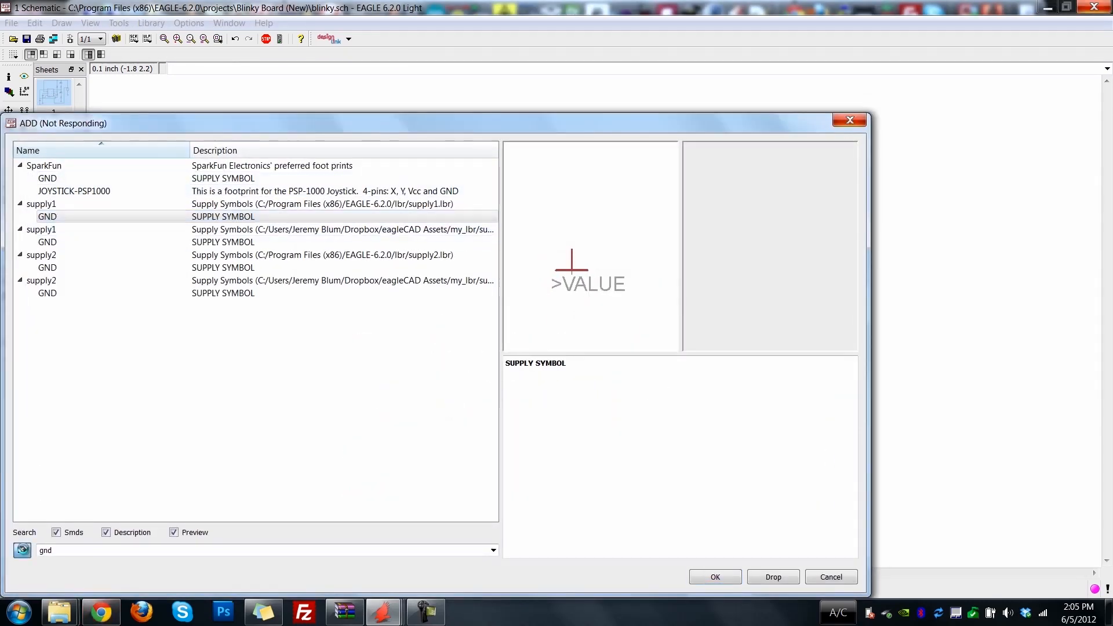
click(45, 486)
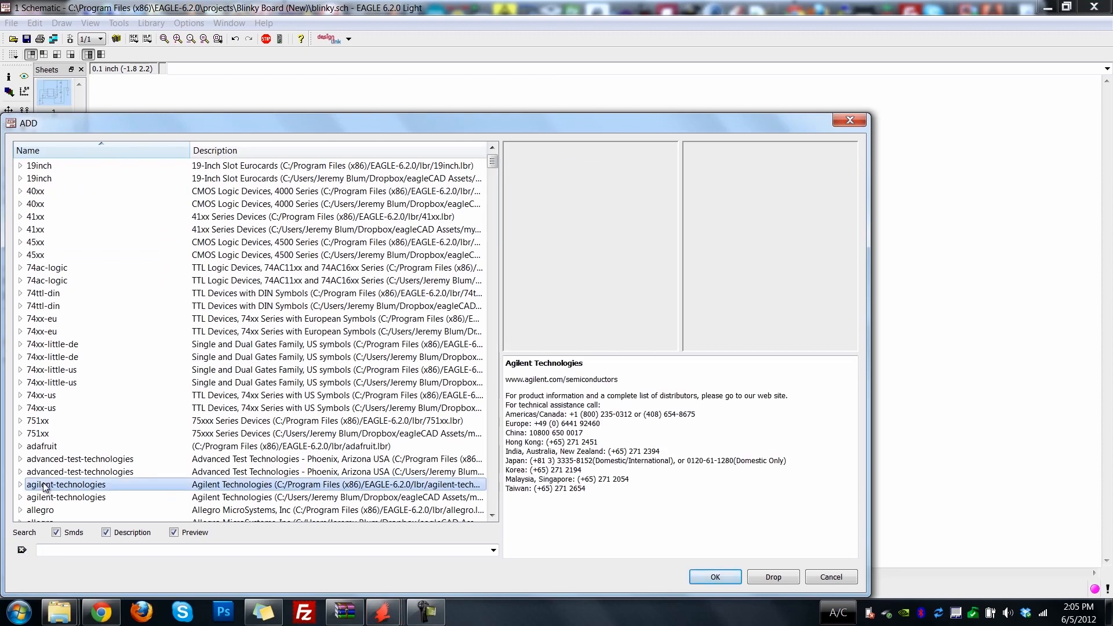
key(s)
scroll(58, 471, down, 5)
scroll(58, 471, down, 7)
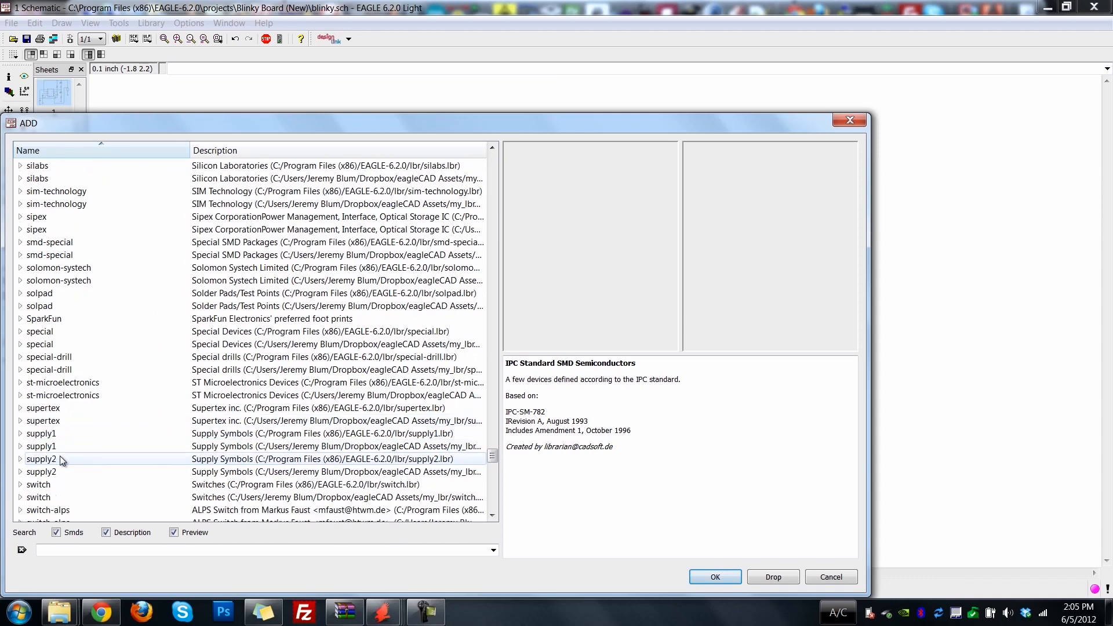
double_click(60, 434)
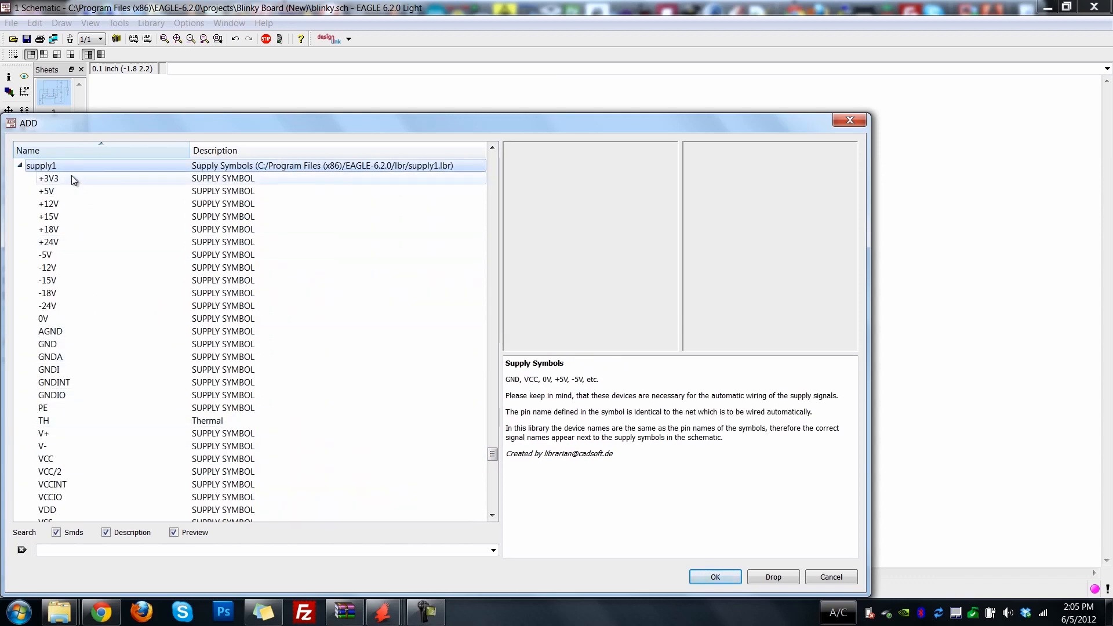
scroll(76, 347, down, 1)
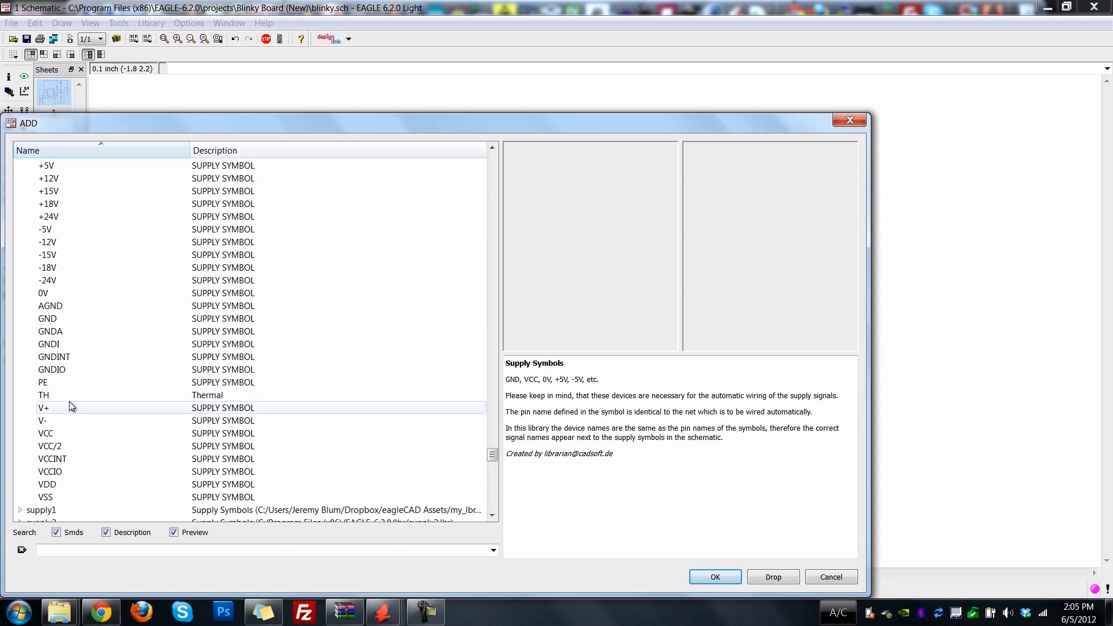
Add the VCC supply symbol from the supply1 library and place it above the coin cell's upper net.
click(72, 405)
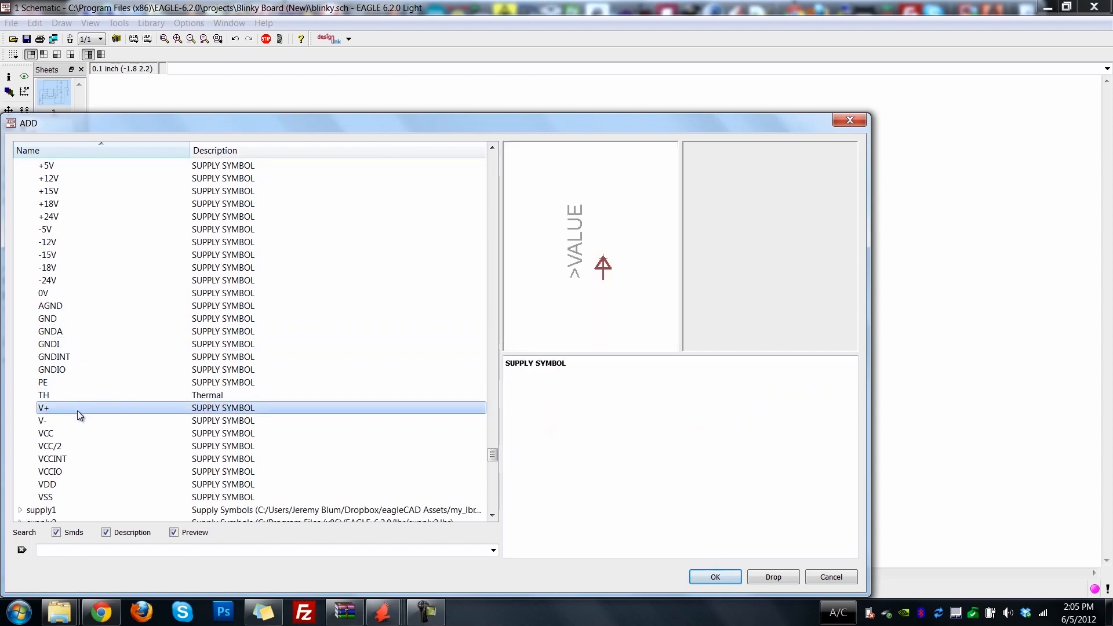
scroll(83, 389, up, 1)
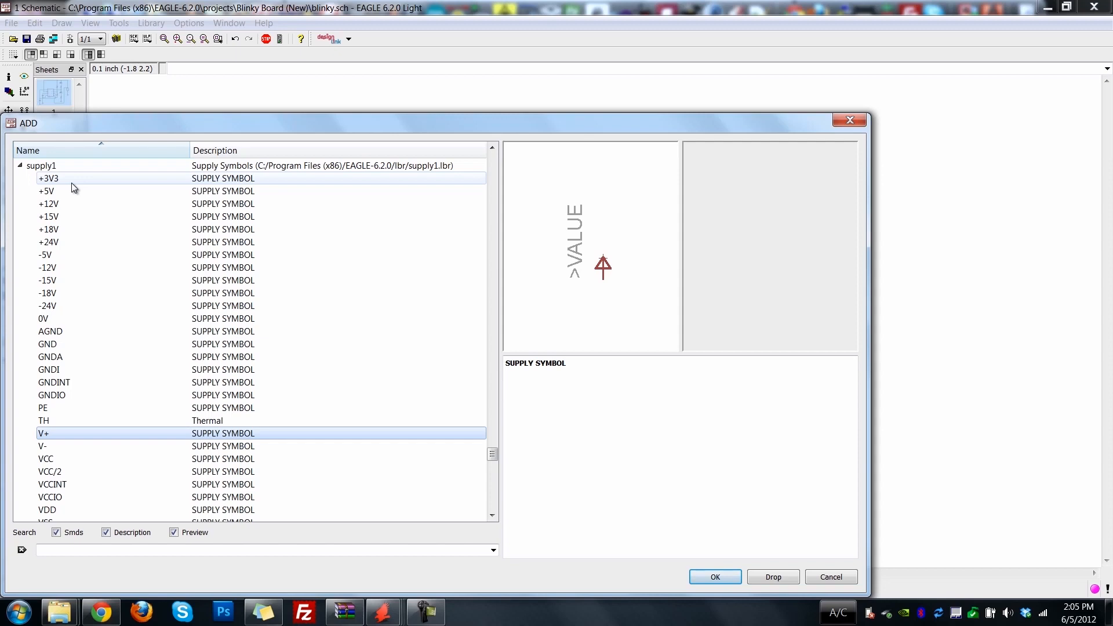
scroll(78, 400, down, 1)
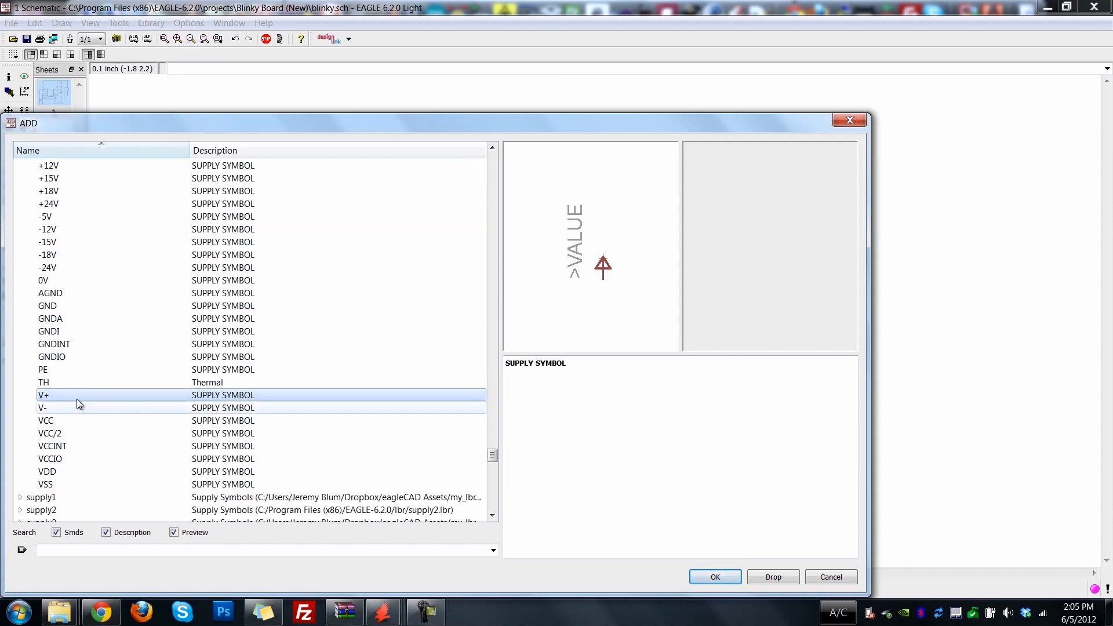
click(74, 484)
click(81, 469)
click(74, 421)
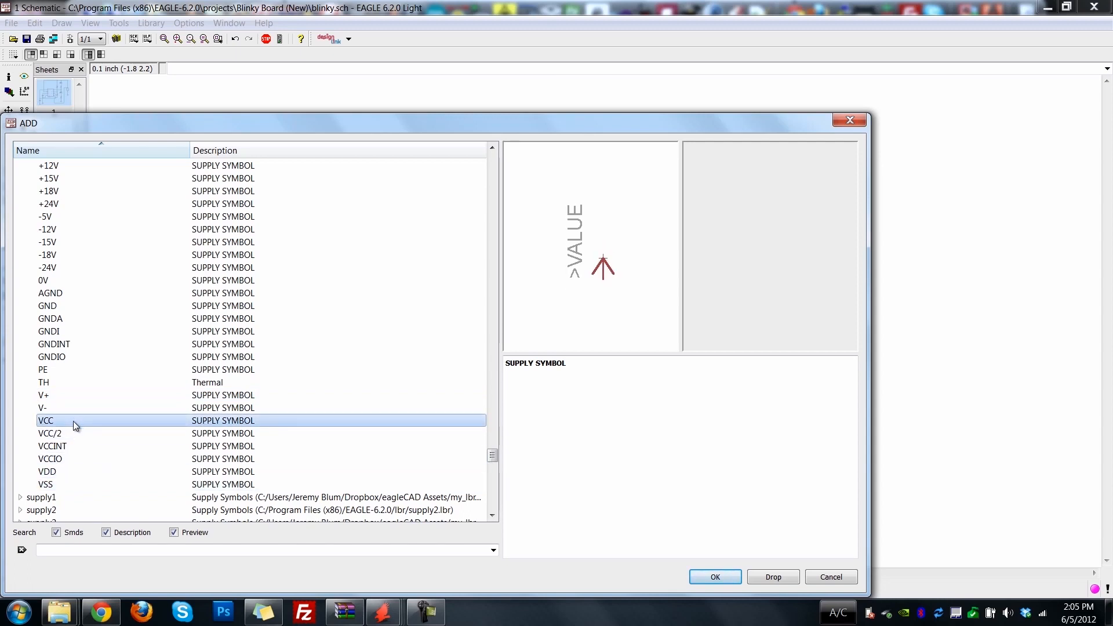
click(715, 577)
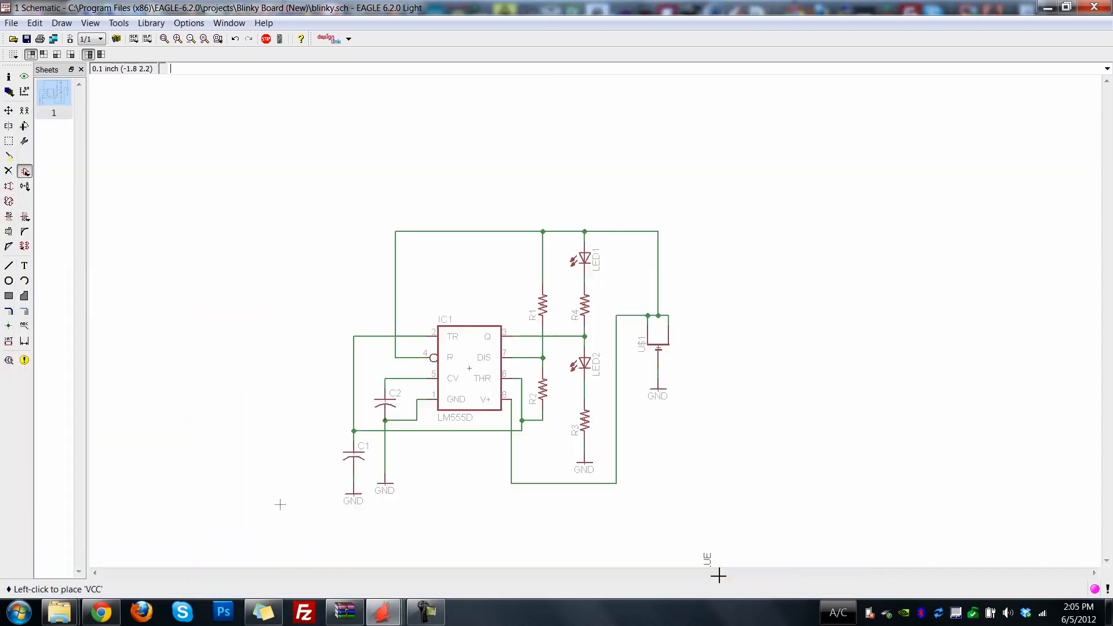
click(658, 212)
key(Escape)
key(Escape)
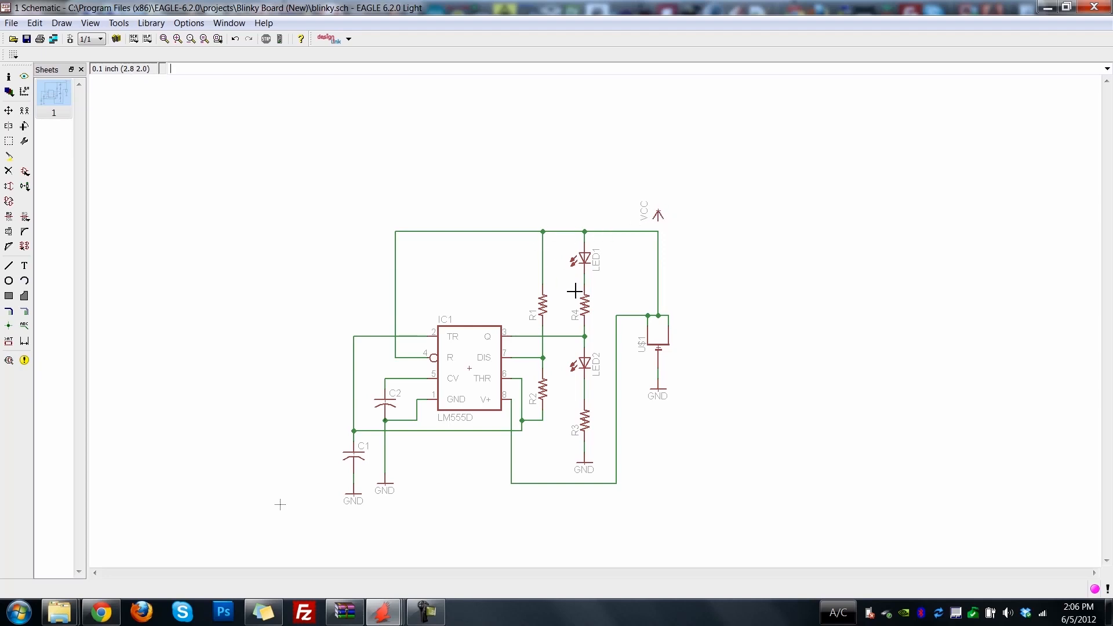
Delete the horizontal net segments linking the coin cell to LED1, R1, the timer's R pin and the V+ wire.
click(25, 312)
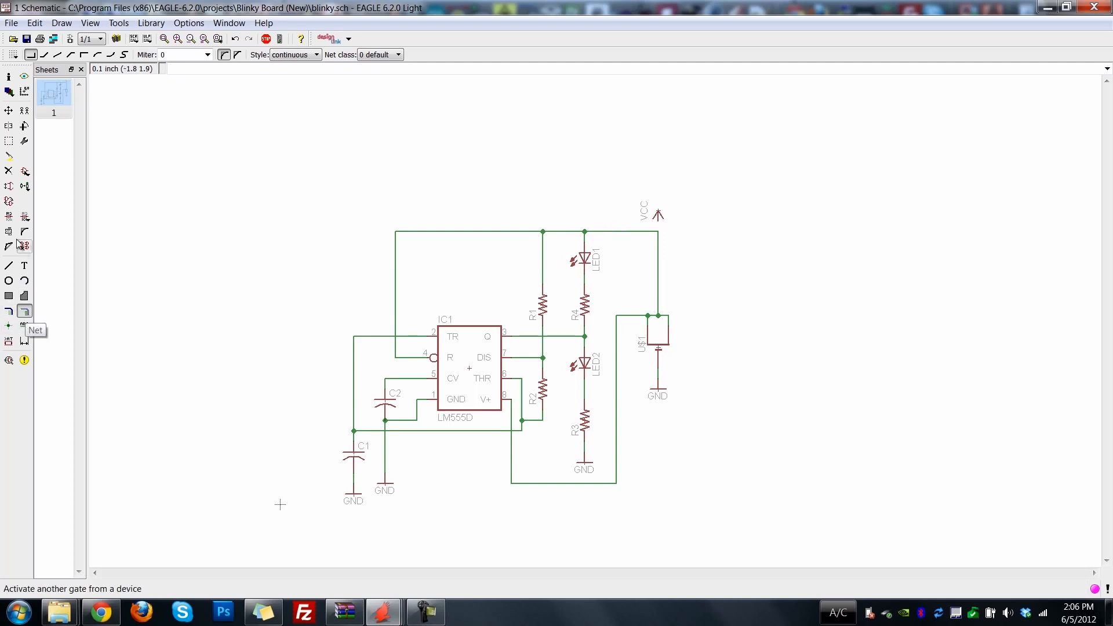
click(9, 171)
click(607, 231)
click(565, 232)
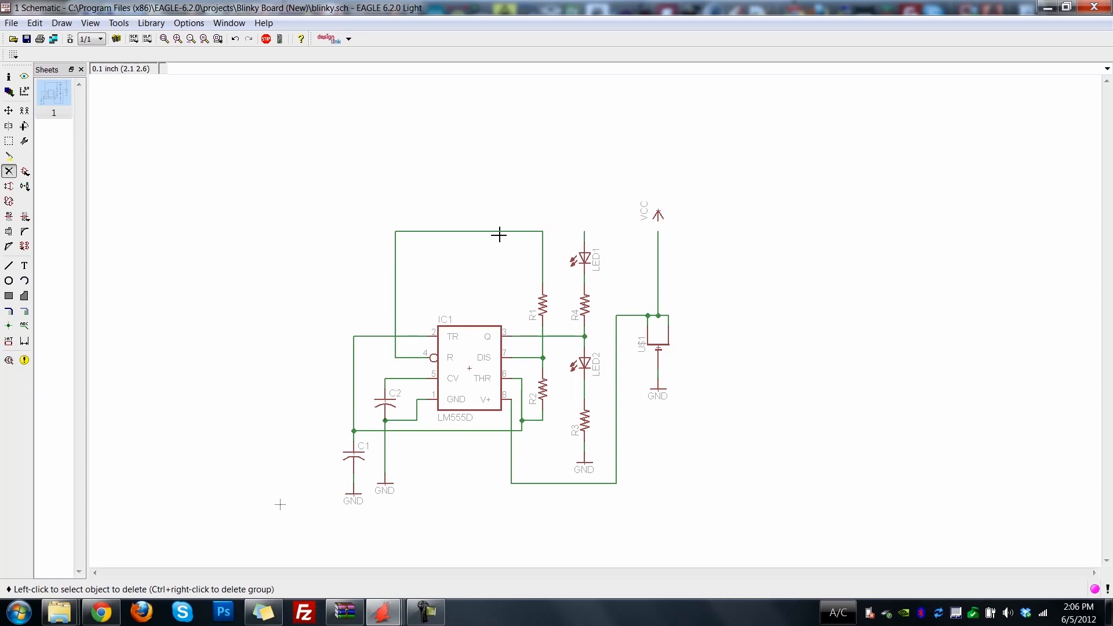
click(496, 232)
click(638, 316)
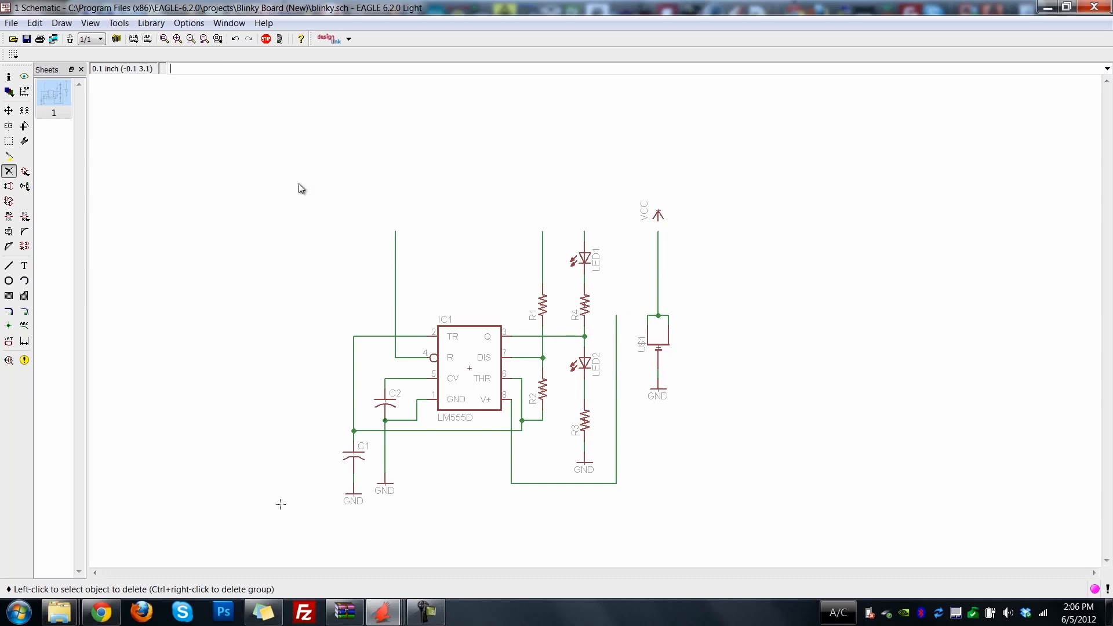
Wire the VCC symbol to the coin cell's upper net and merge that net into VCC.
click(660, 225)
click(660, 230)
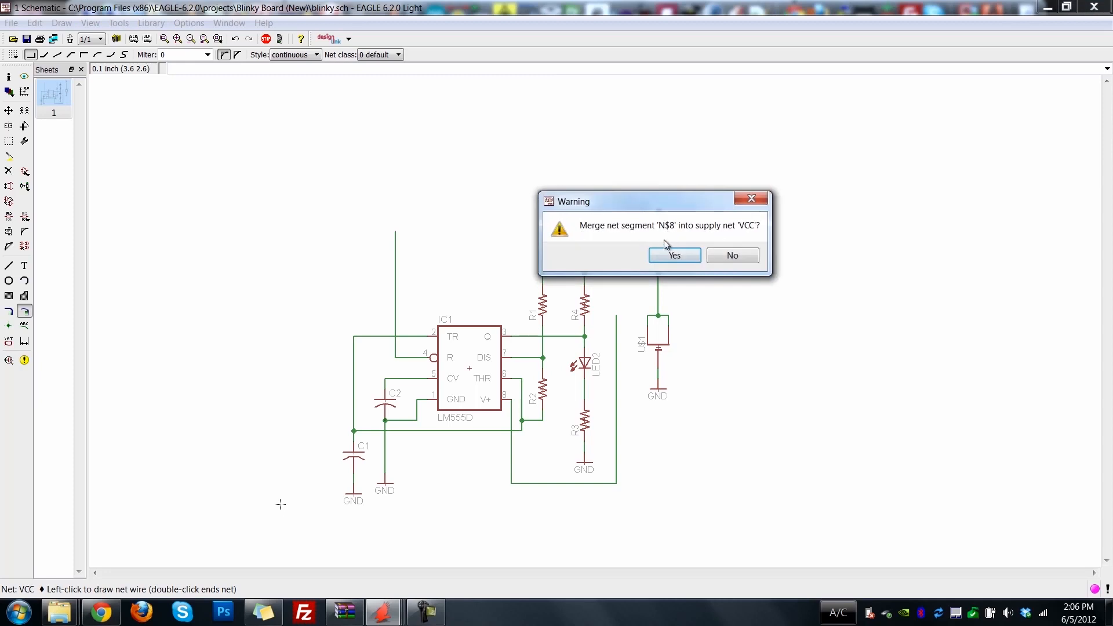
drag(670, 199, 827, 165)
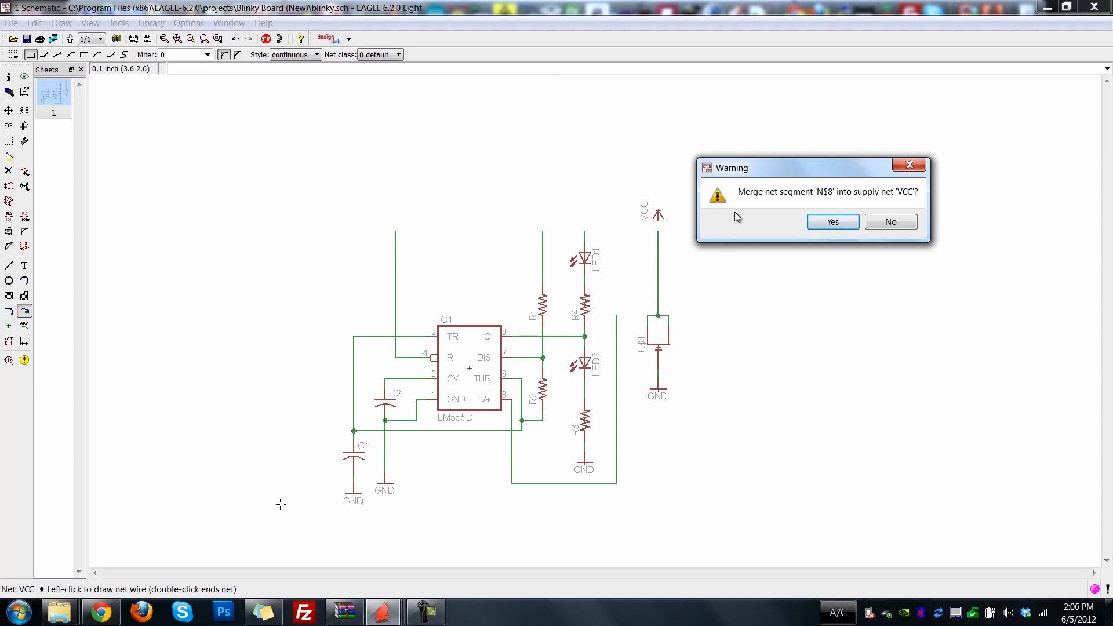
click(833, 221)
Move the VCC symbol down to sit just above the coin cell's upper terminal.
click(9, 110)
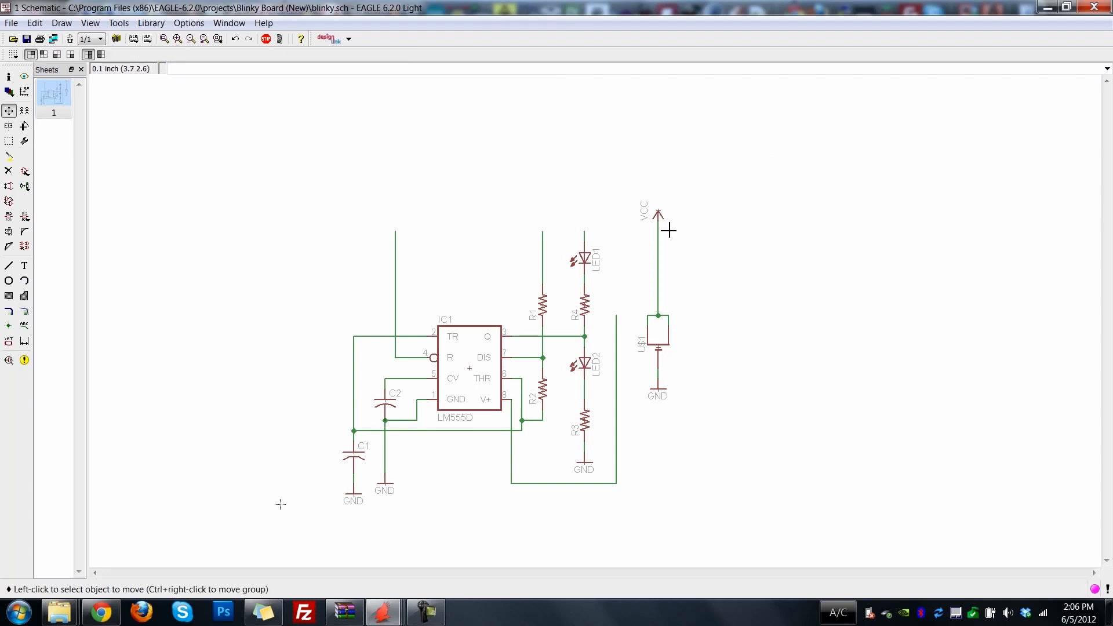
click(659, 215)
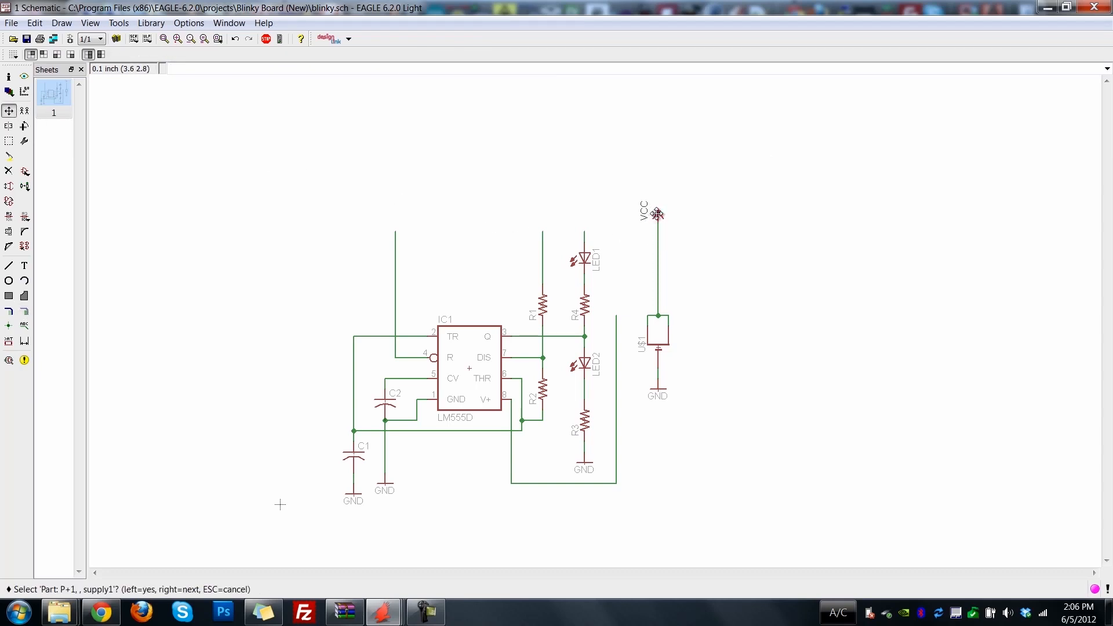
click(661, 214)
click(661, 293)
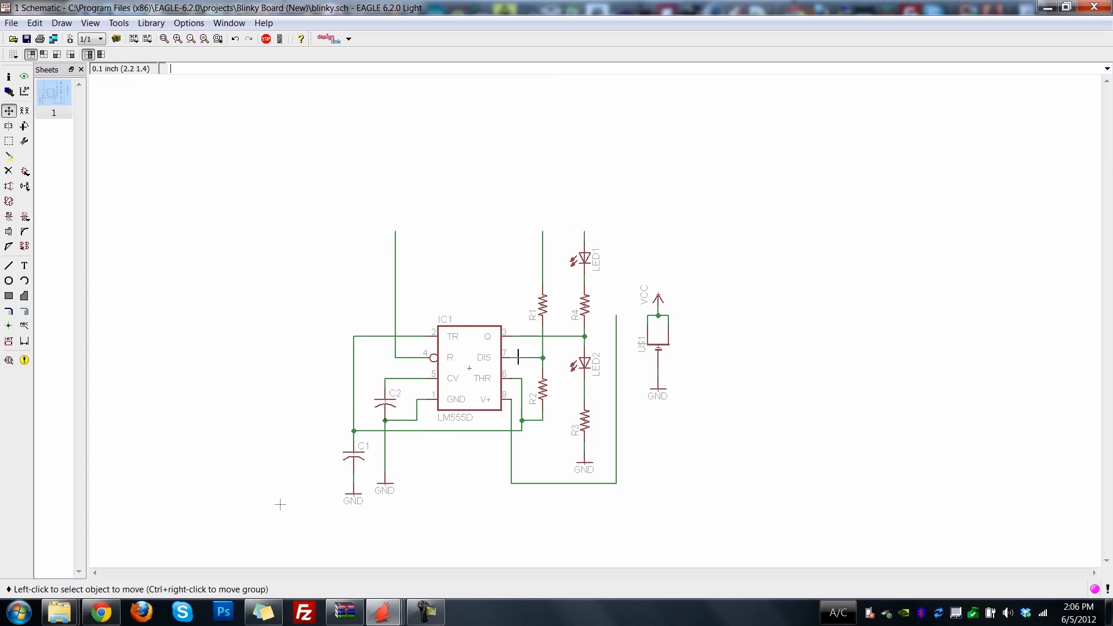
Copy the VCC symbol from the coin cell to above LED1, R1 and the timer's R pin net.
click(25, 110)
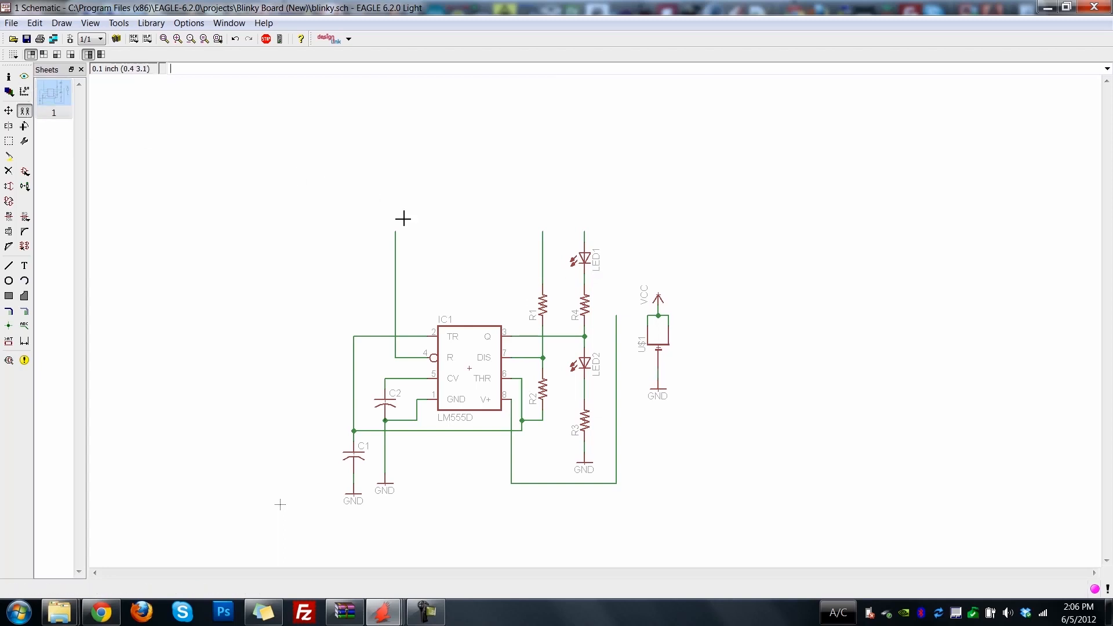
click(654, 284)
click(585, 216)
click(585, 214)
click(544, 213)
click(541, 214)
click(397, 215)
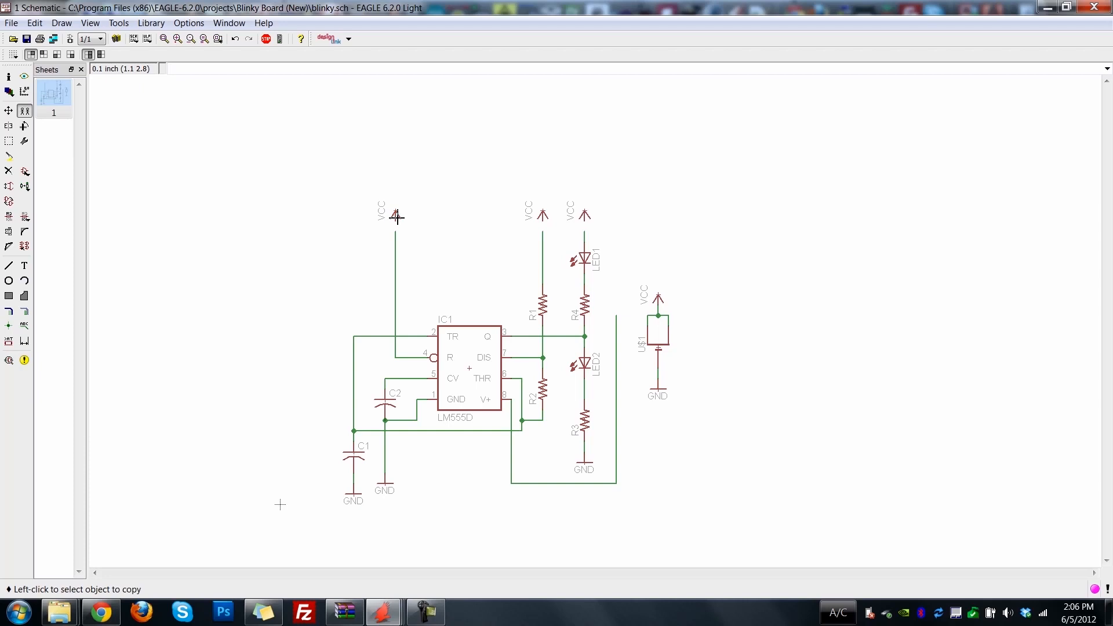
Wire the three copied VCC symbols to the R pin, R1 and LED1 nets, merging each net into VCC.
click(24, 311)
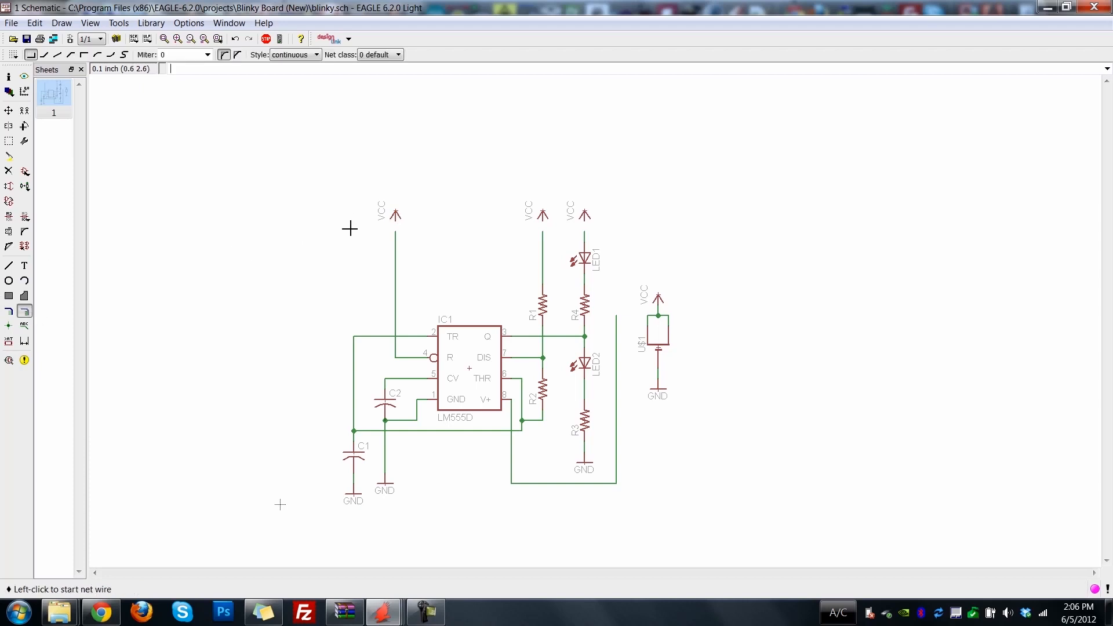
double_click(397, 223)
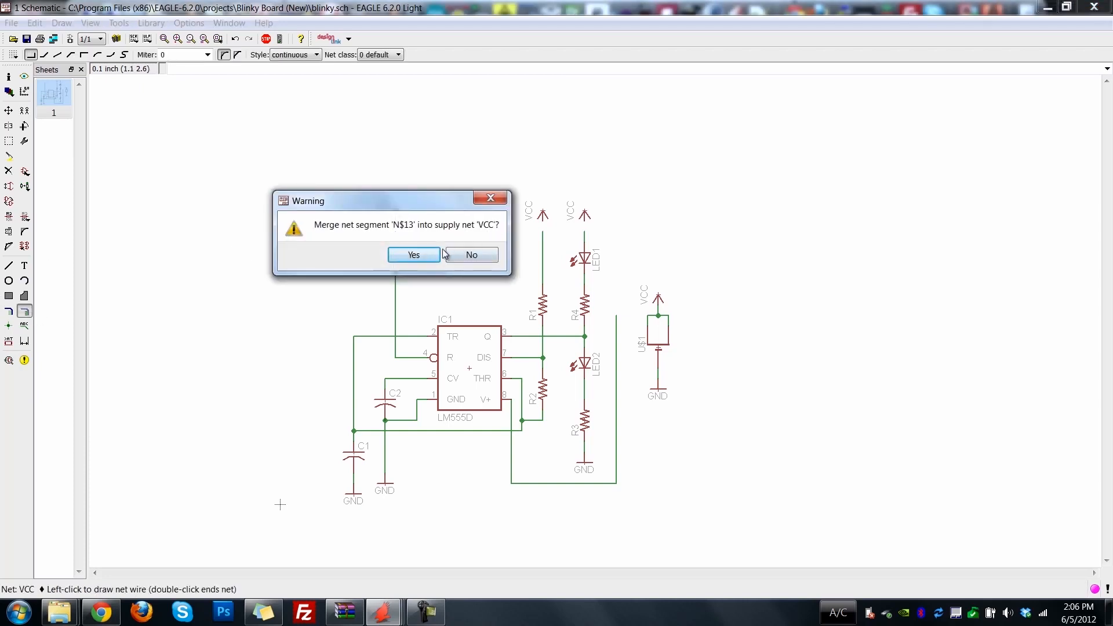
key(Return)
click(547, 224)
click(545, 232)
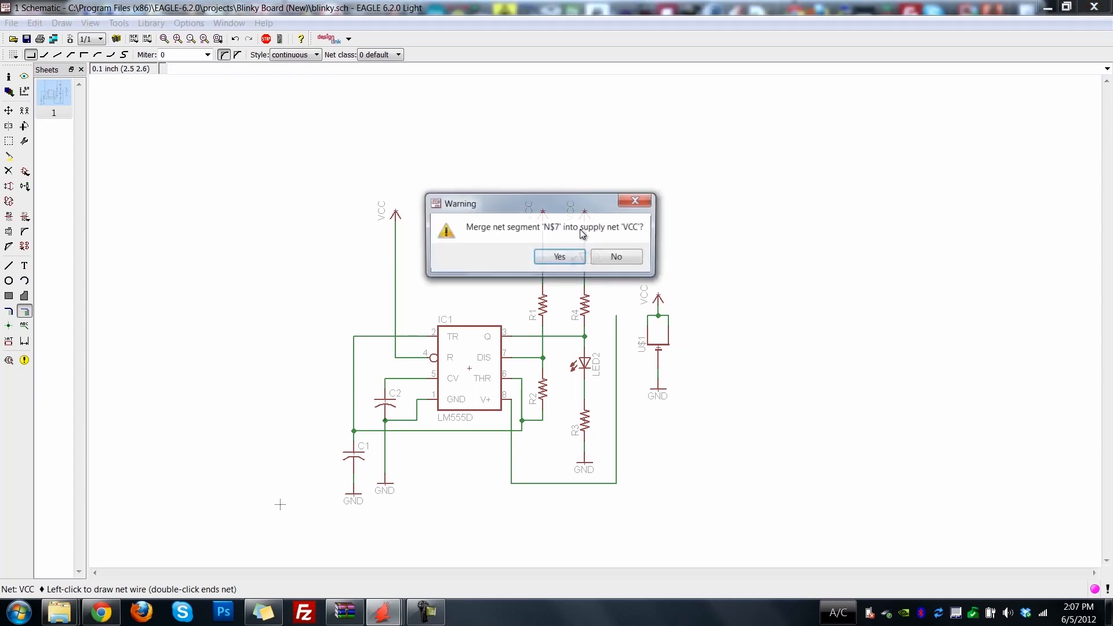
click(580, 253)
click(586, 223)
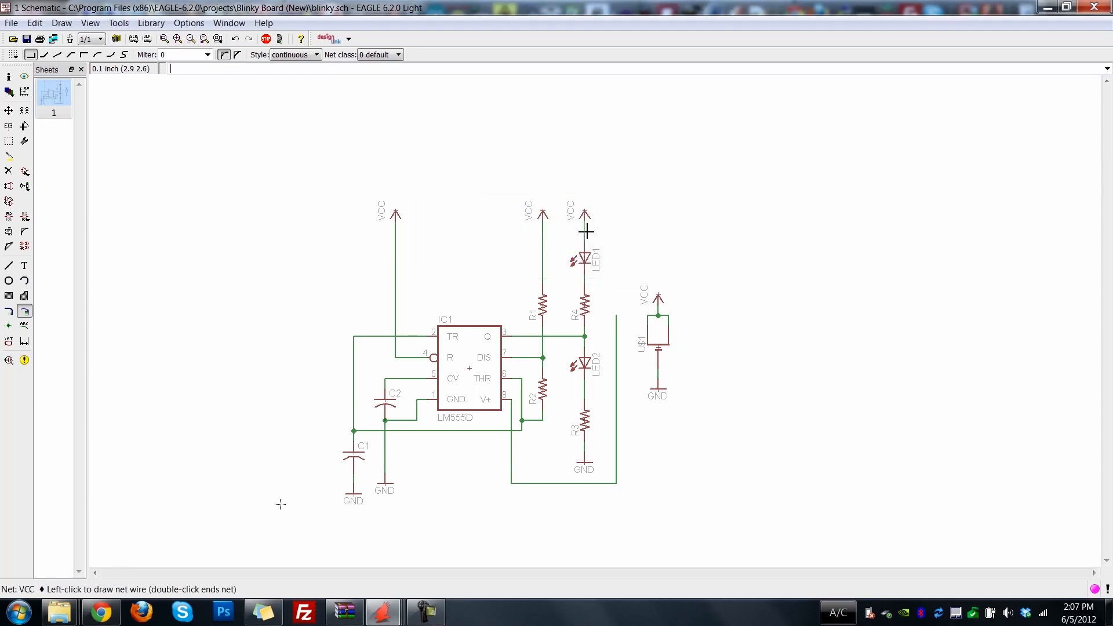
click(586, 231)
click(559, 255)
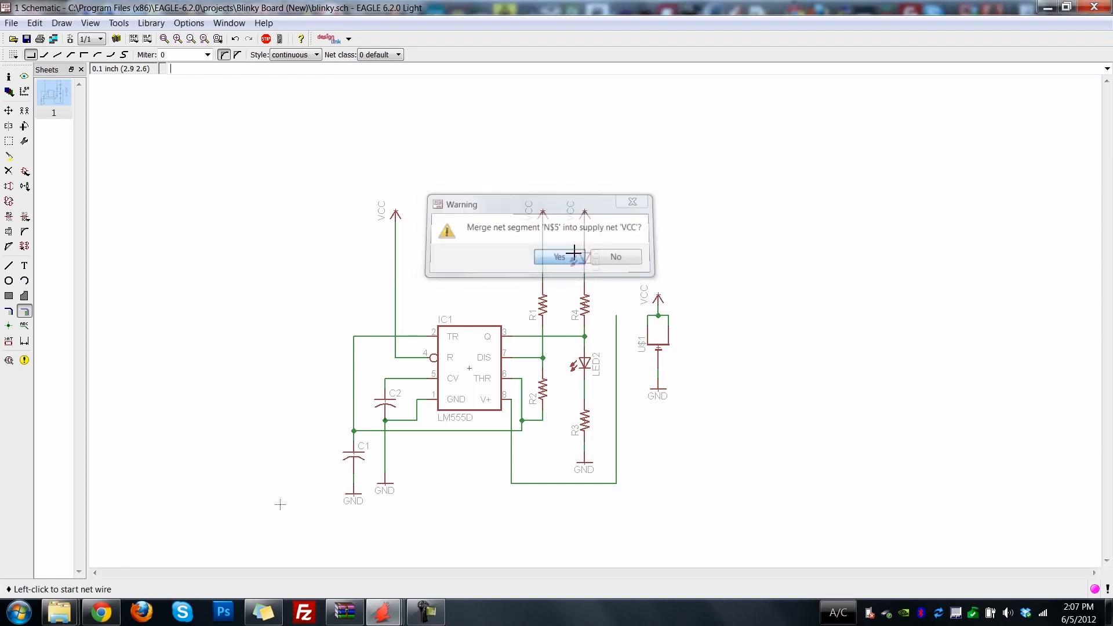
Move the timer's VCC symbol beside the R pin and rotate it to point left, in line with the pin.
click(8, 110)
click(396, 215)
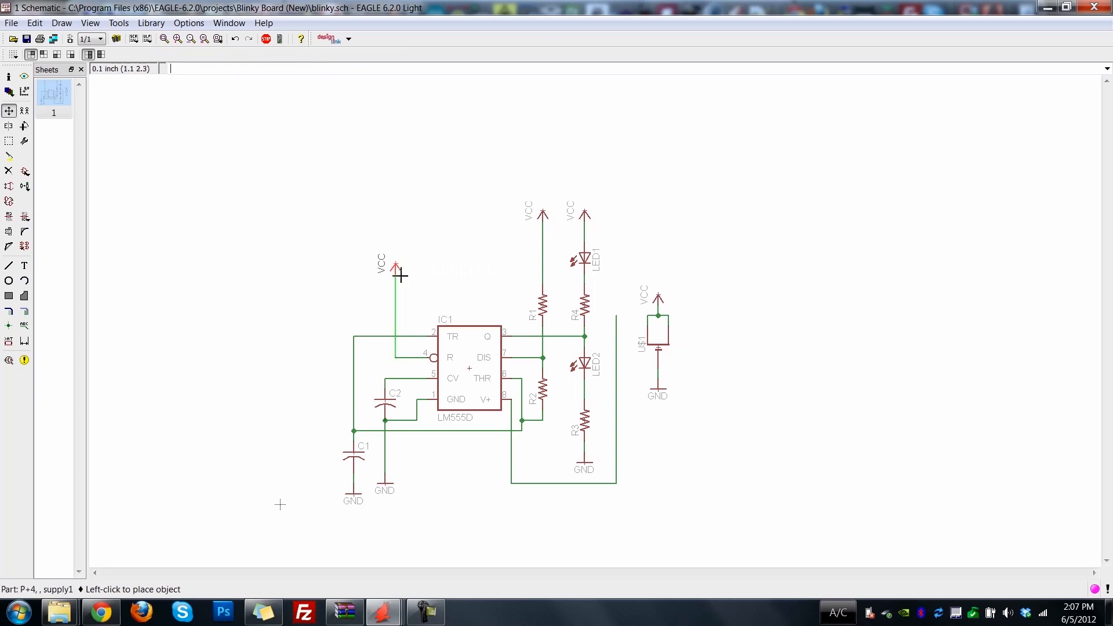
click(396, 333)
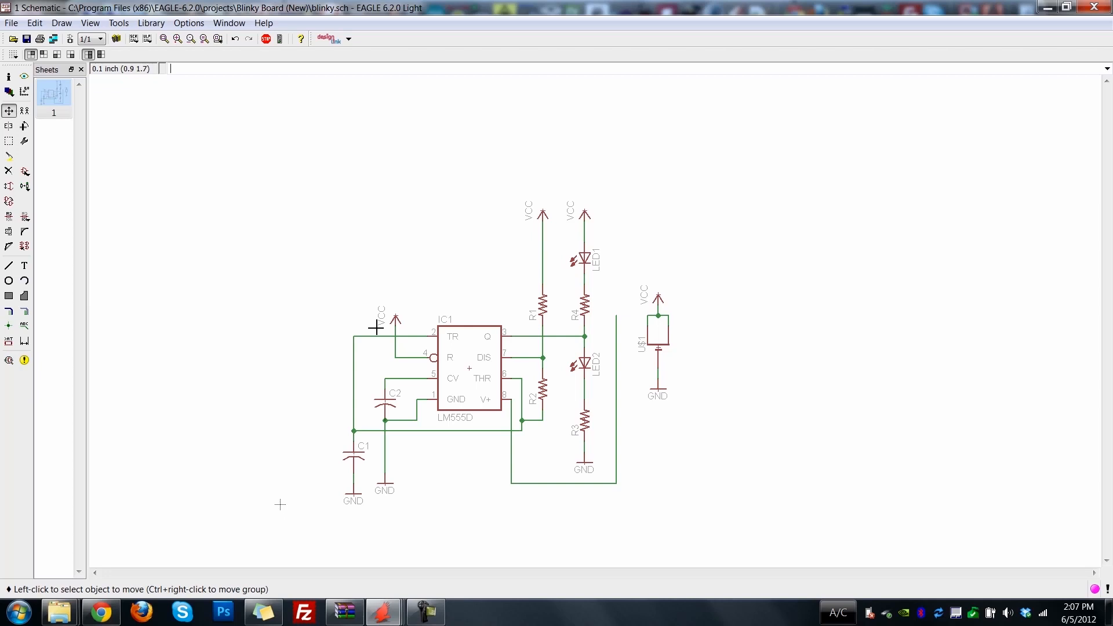
click(25, 126)
click(9, 110)
click(398, 316)
click(386, 329)
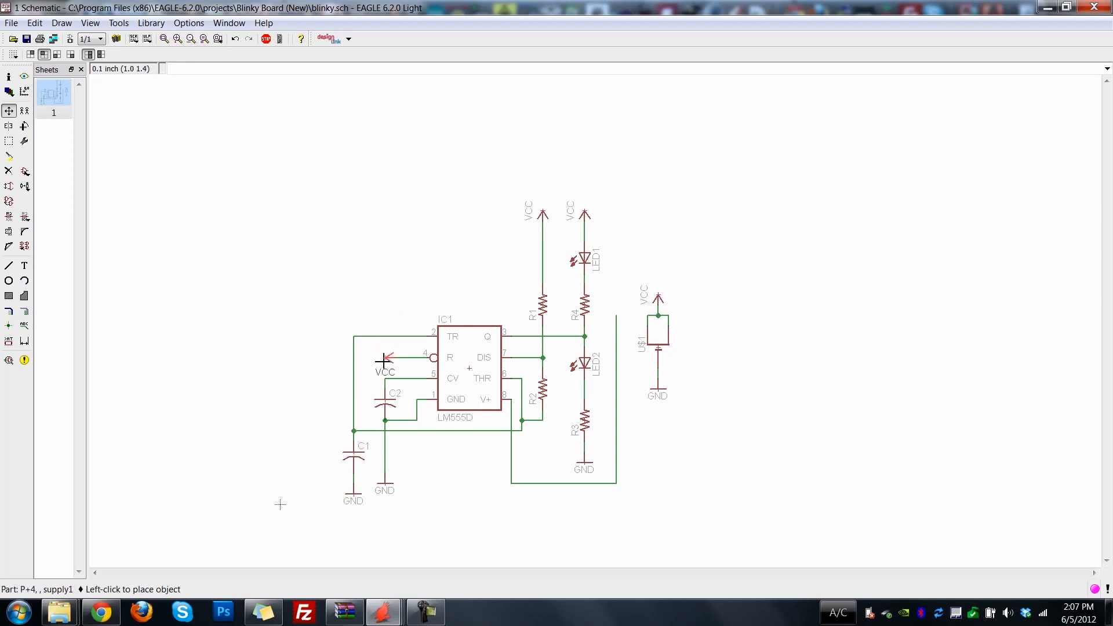
click(384, 359)
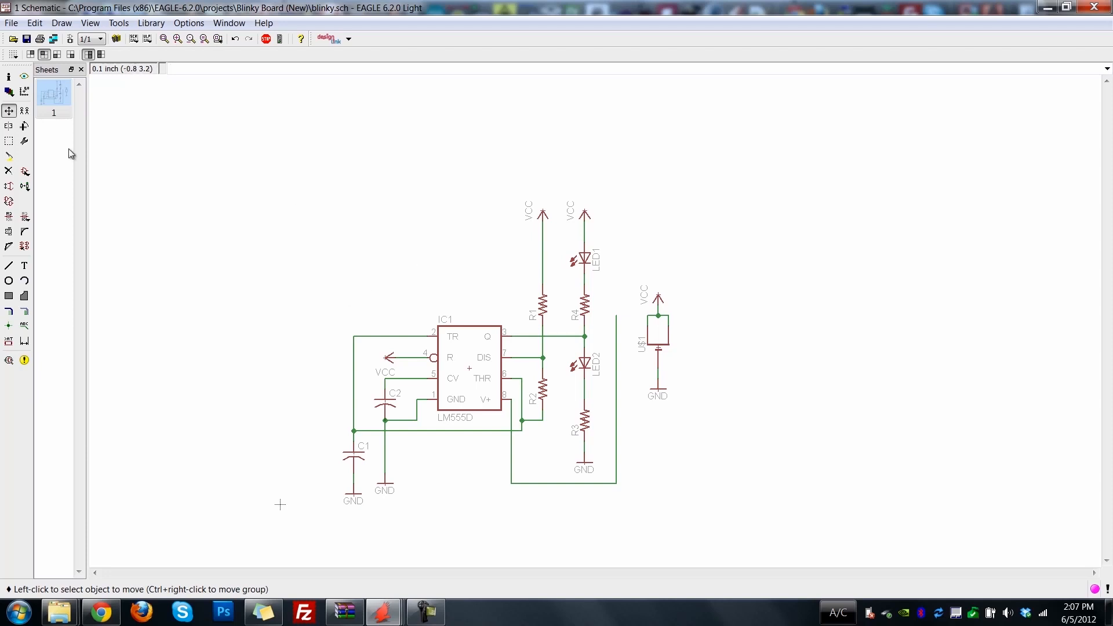
Move the VCC symbols above R1 and LED1 down so each sits just above its part.
click(541, 214)
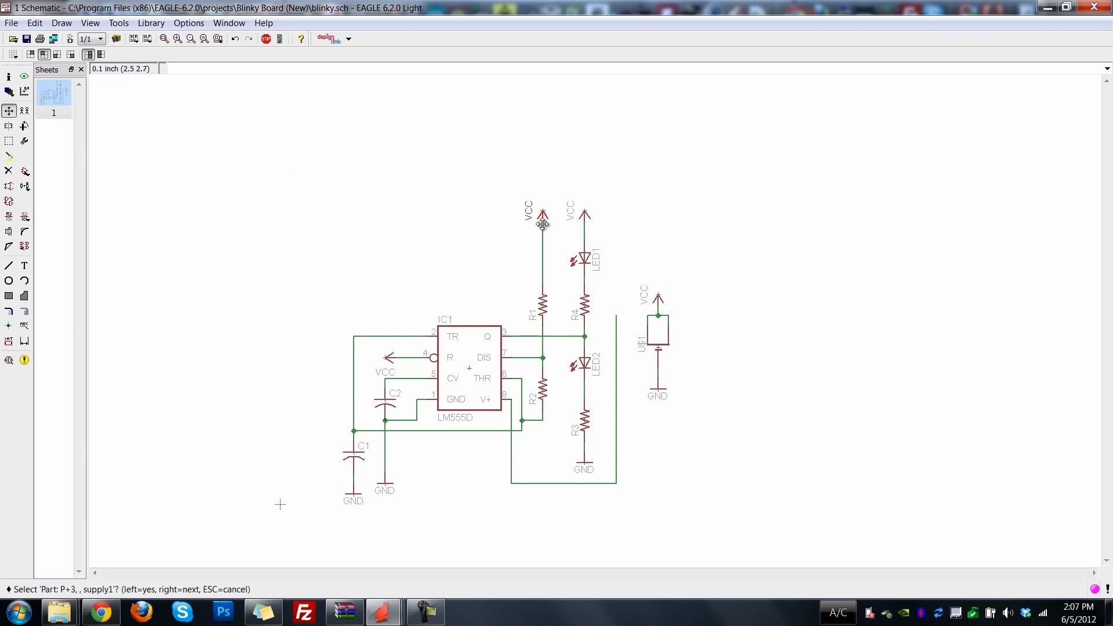
click(544, 265)
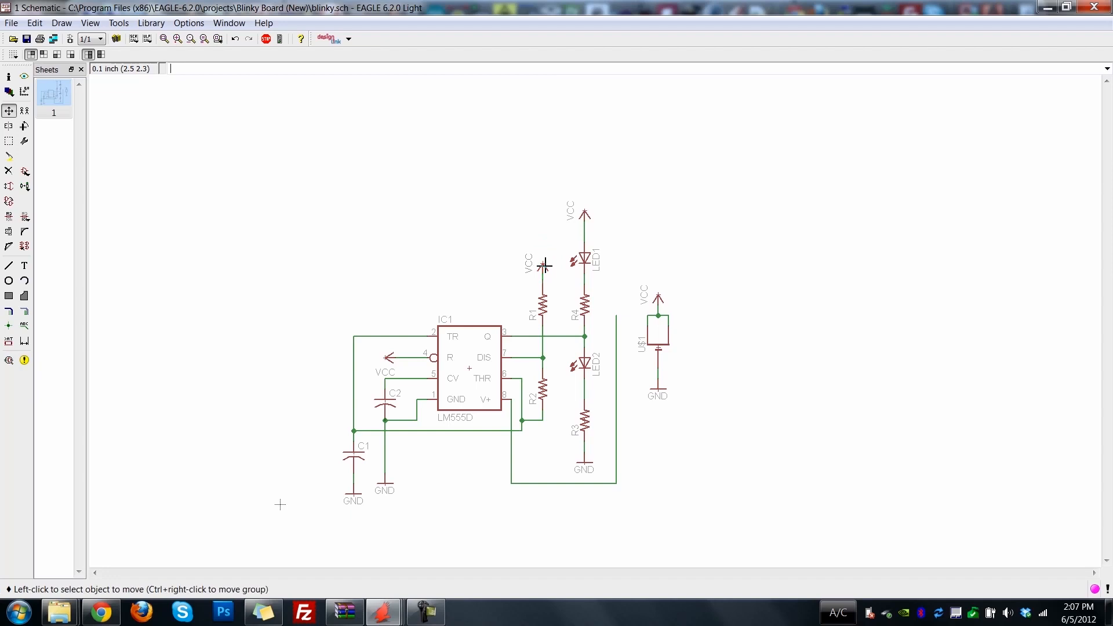
click(586, 210)
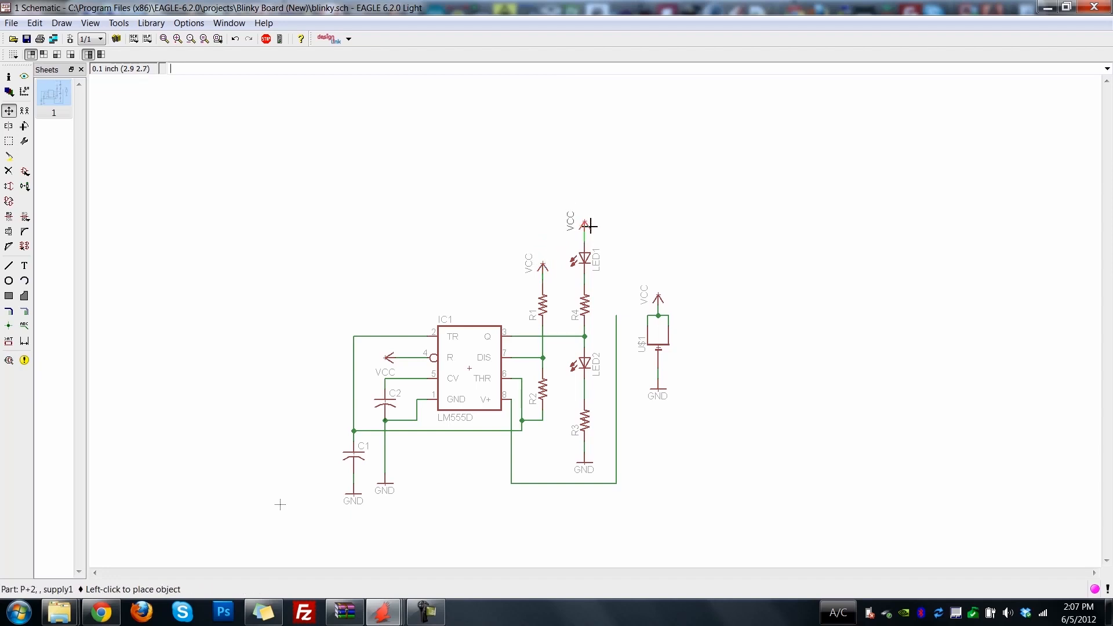
click(590, 226)
Move R3 and the GND symbol below it up by 0.1 inch each, closer to LED2.
click(589, 430)
click(587, 420)
click(586, 467)
click(589, 460)
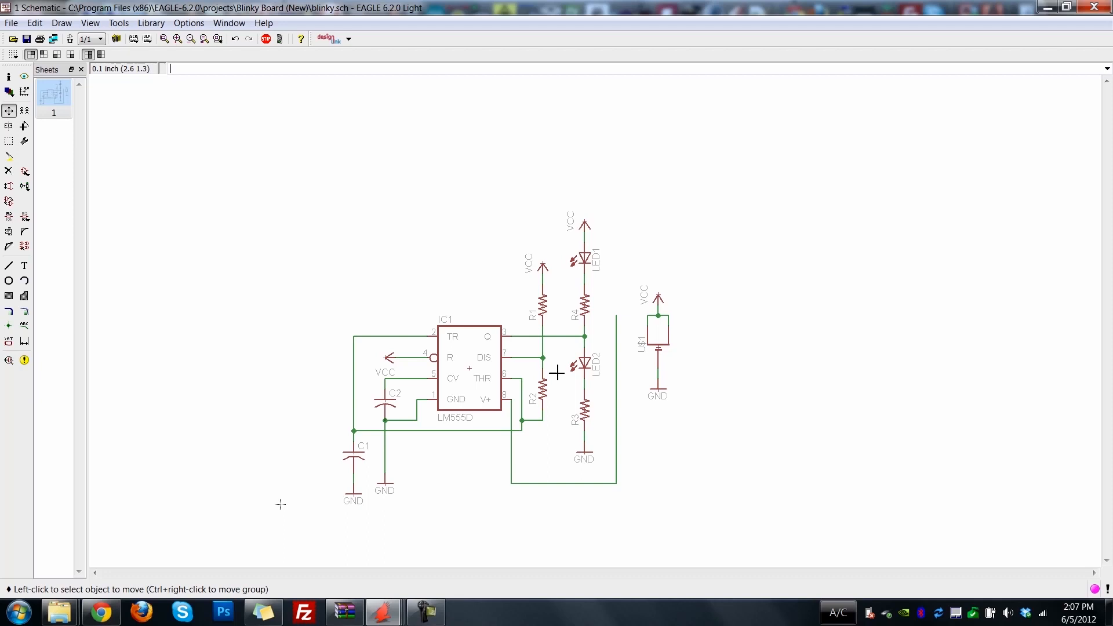
Group R1 with its VCC symbol and move the group 0.1 inch right, away from the timer.
click(546, 311)
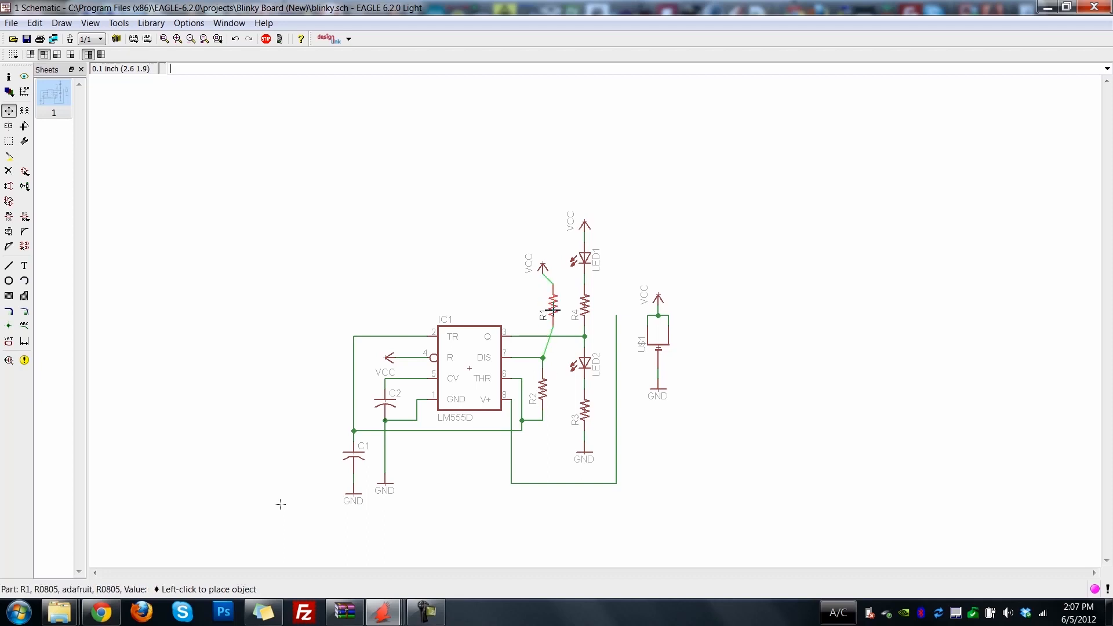
click(545, 310)
click(9, 141)
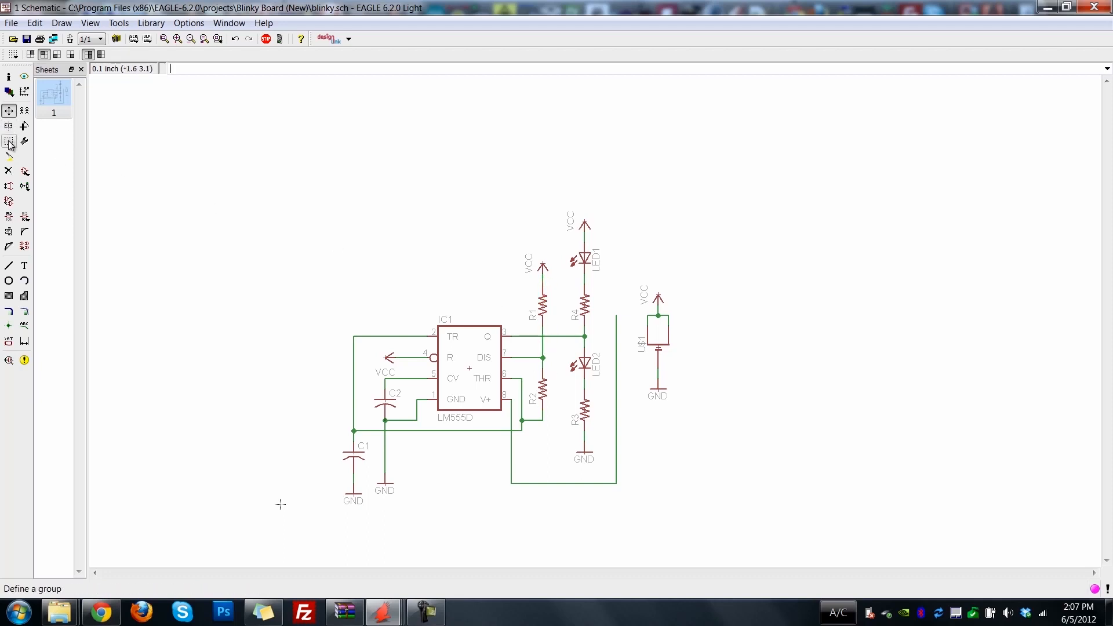
drag(520, 235, 555, 336)
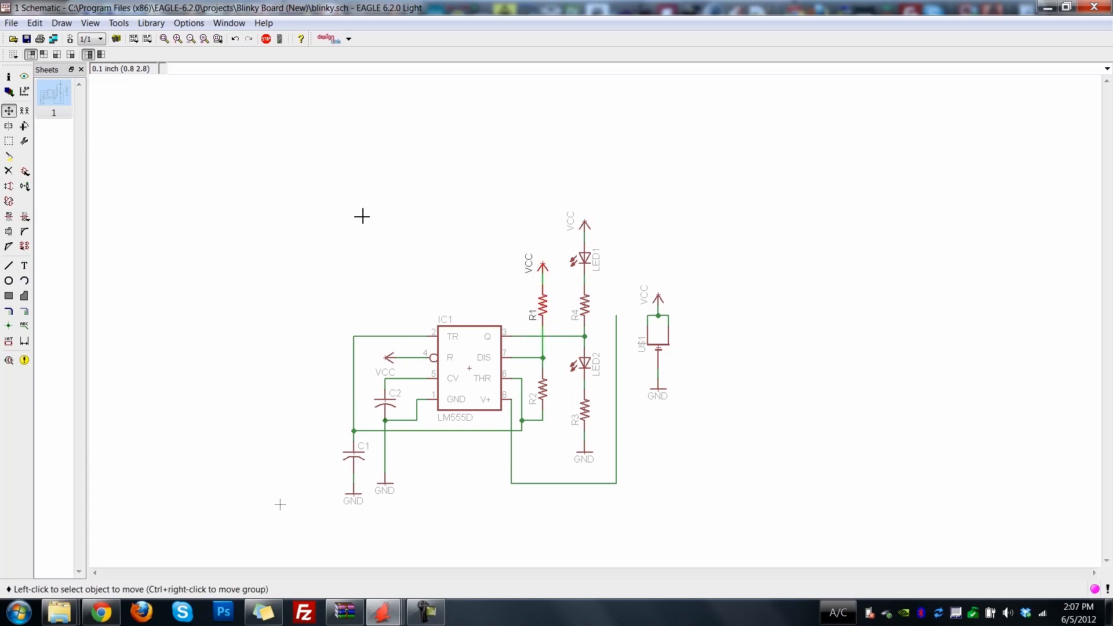
ctrl+right_click(548, 307)
click(549, 308)
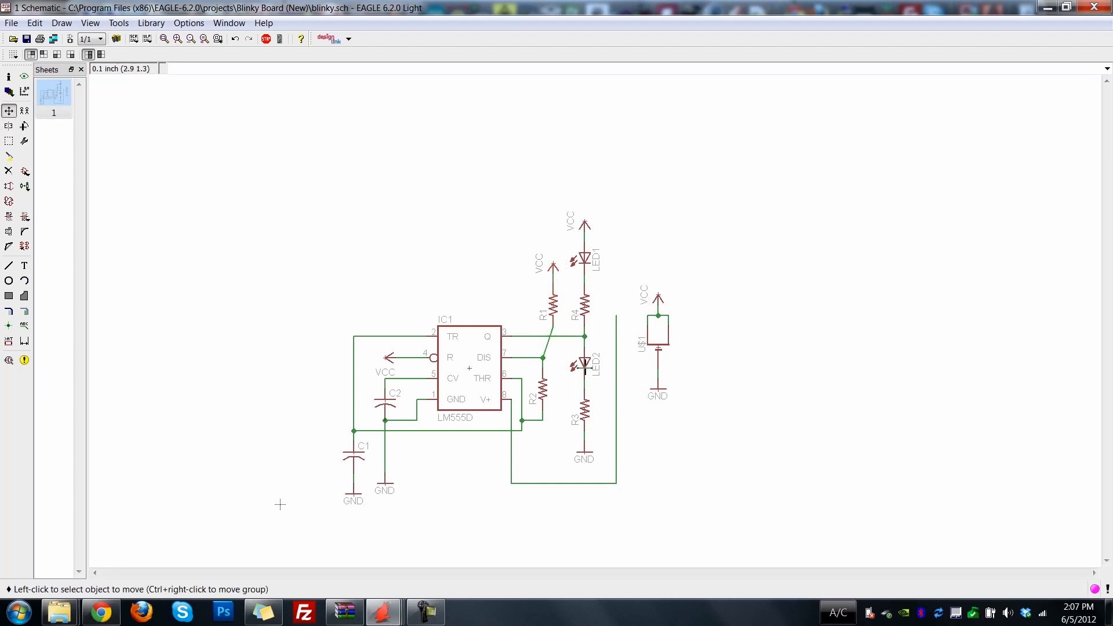
Shift the DIS net junction, R2 and the wire corner below R2 0.1 inch right, in line with R1.
click(545, 362)
click(554, 361)
click(548, 389)
click(557, 391)
click(544, 418)
click(553, 420)
Move the vertical THR wire 0.1 inch right and lower its junction and R2's wire corner onto the horizontal C1 net line.
click(522, 409)
click(532, 406)
click(532, 421)
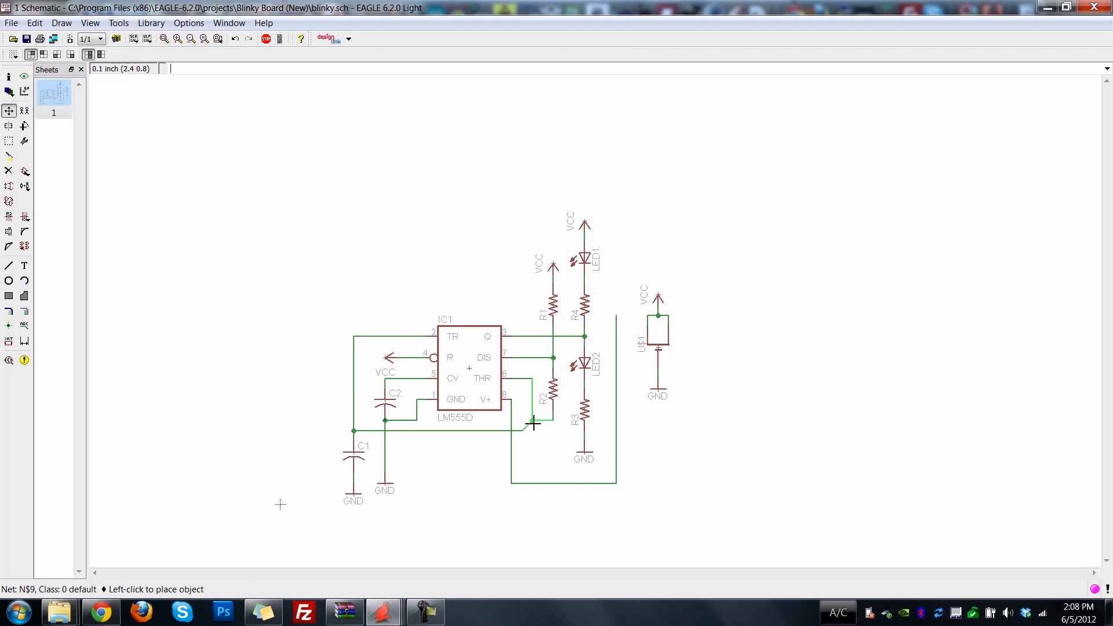
click(533, 431)
click(554, 422)
click(553, 434)
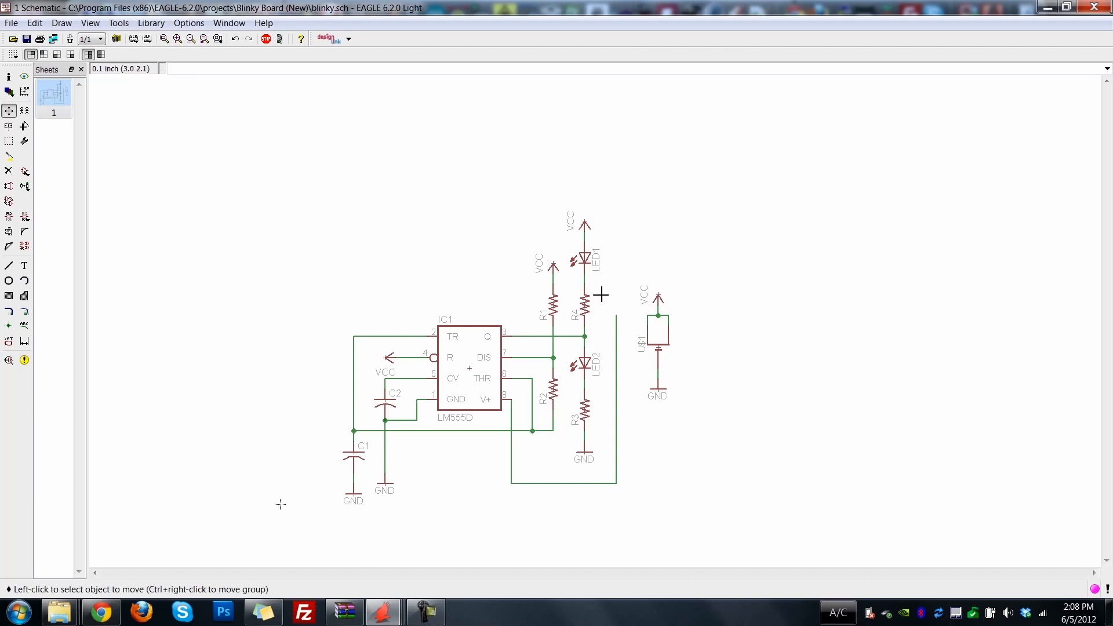
Delete the long net wire running from the timer's V+ pin around toward the coin cell.
click(8, 171)
click(616, 384)
click(546, 484)
click(516, 467)
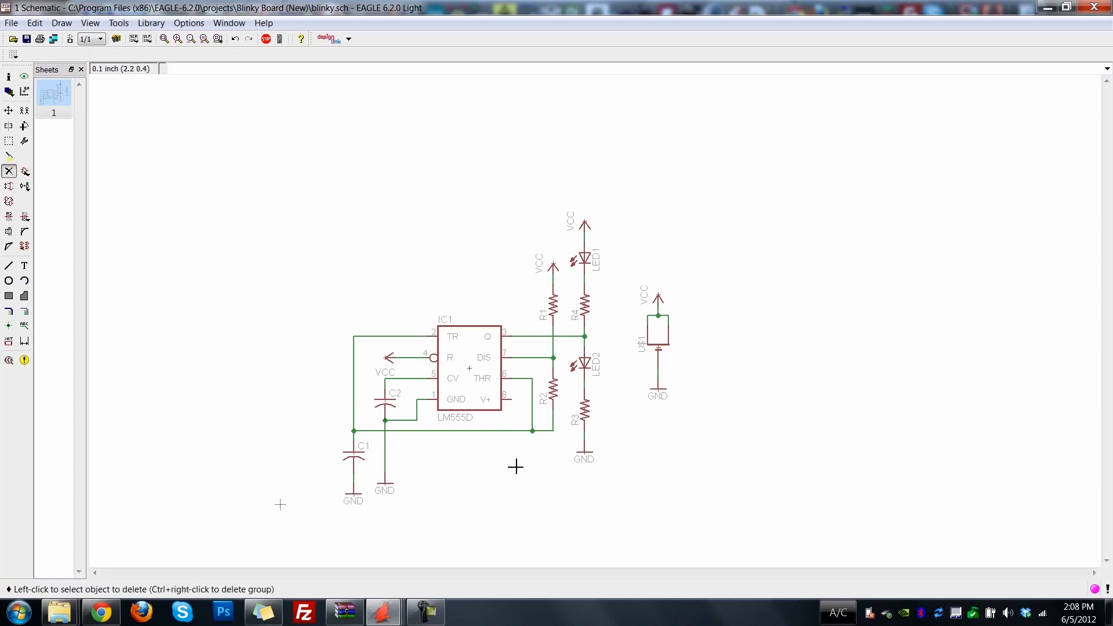
Copy the coin cell's VCC symbol to beside the timer's V+ pin and wire it to that pin.
click(9, 110)
click(24, 111)
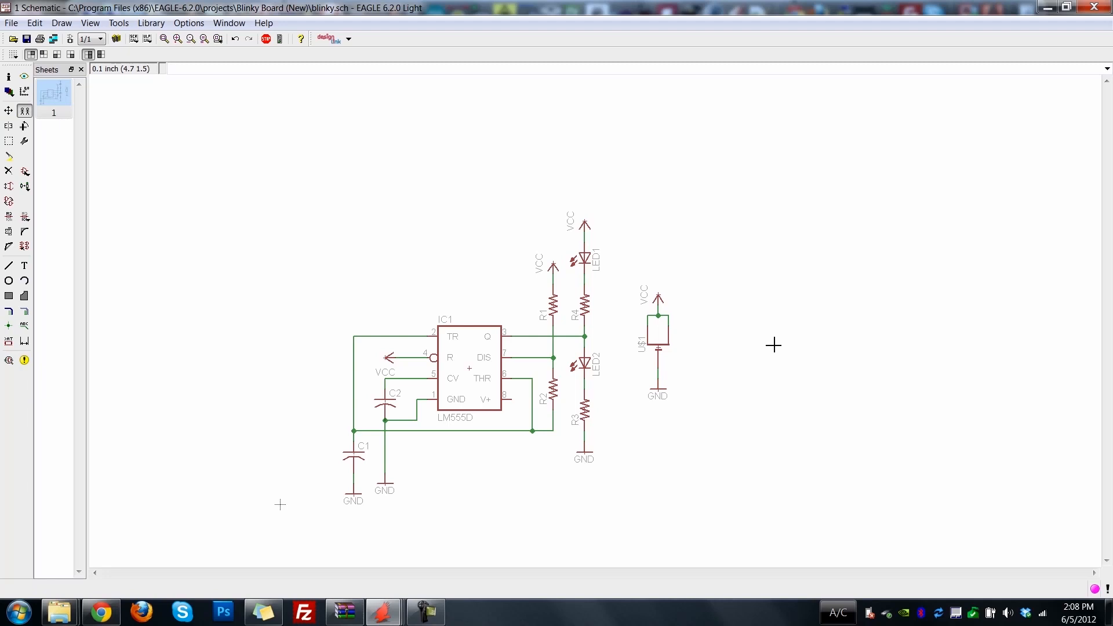
click(658, 298)
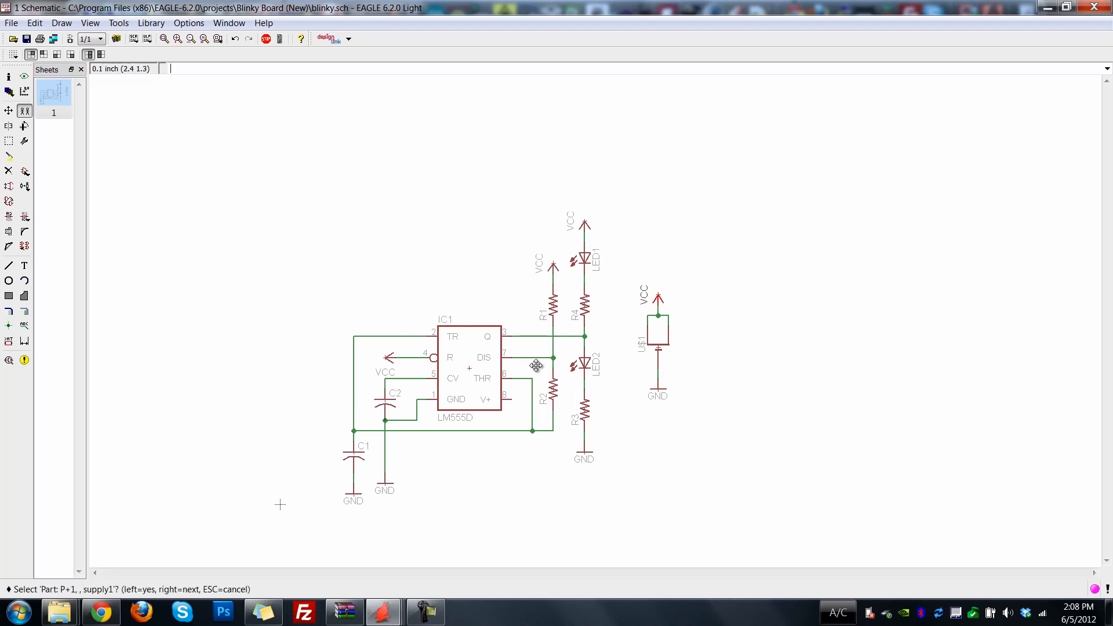
click(660, 298)
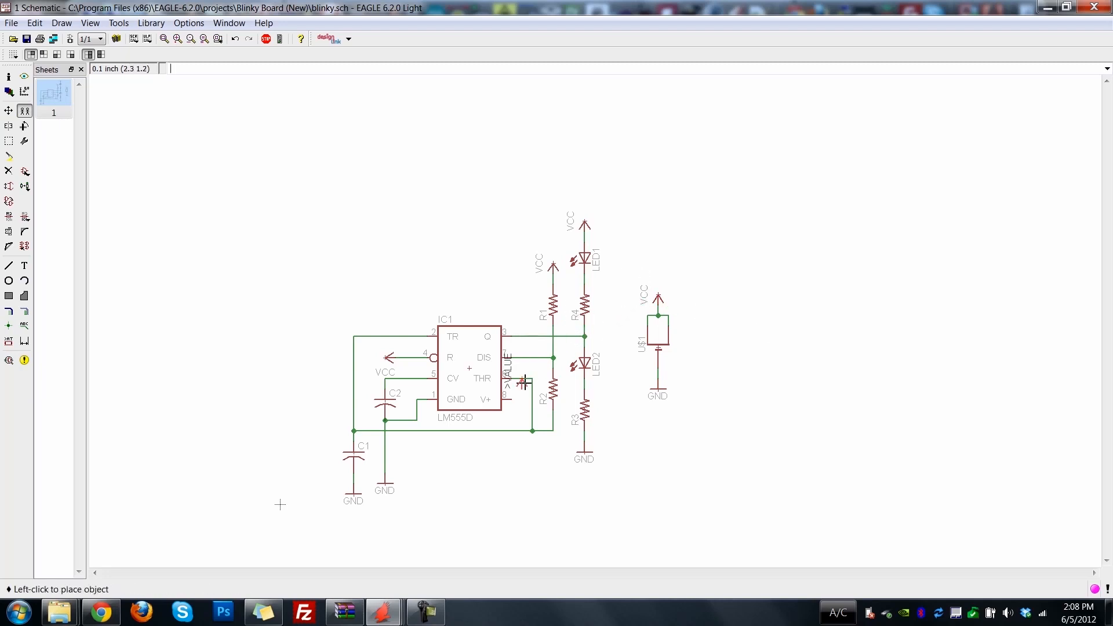
click(523, 394)
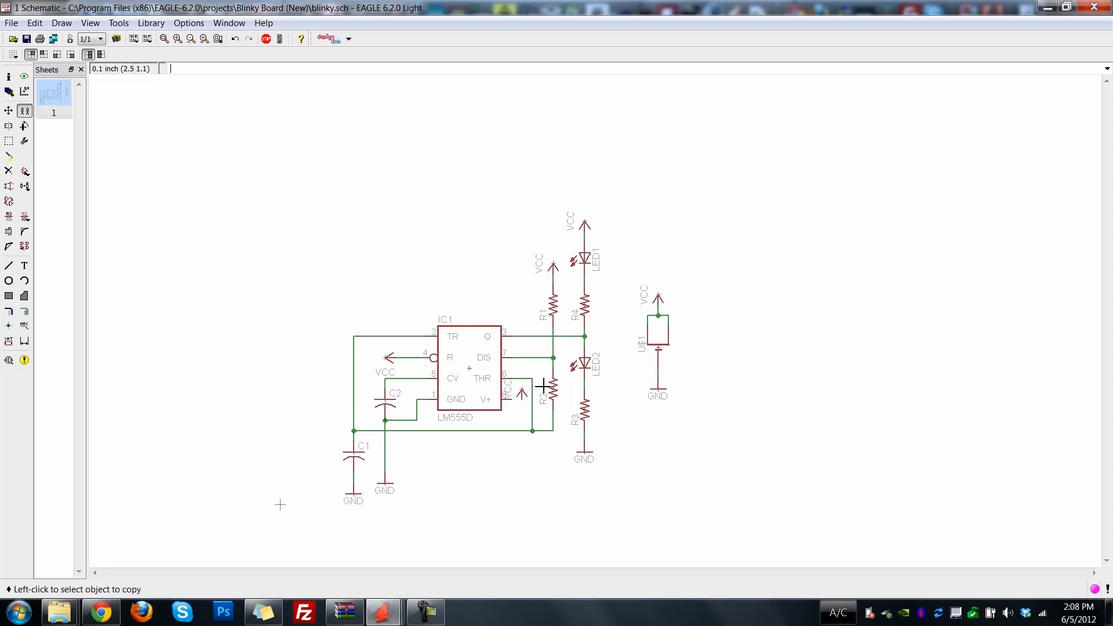
click(24, 311)
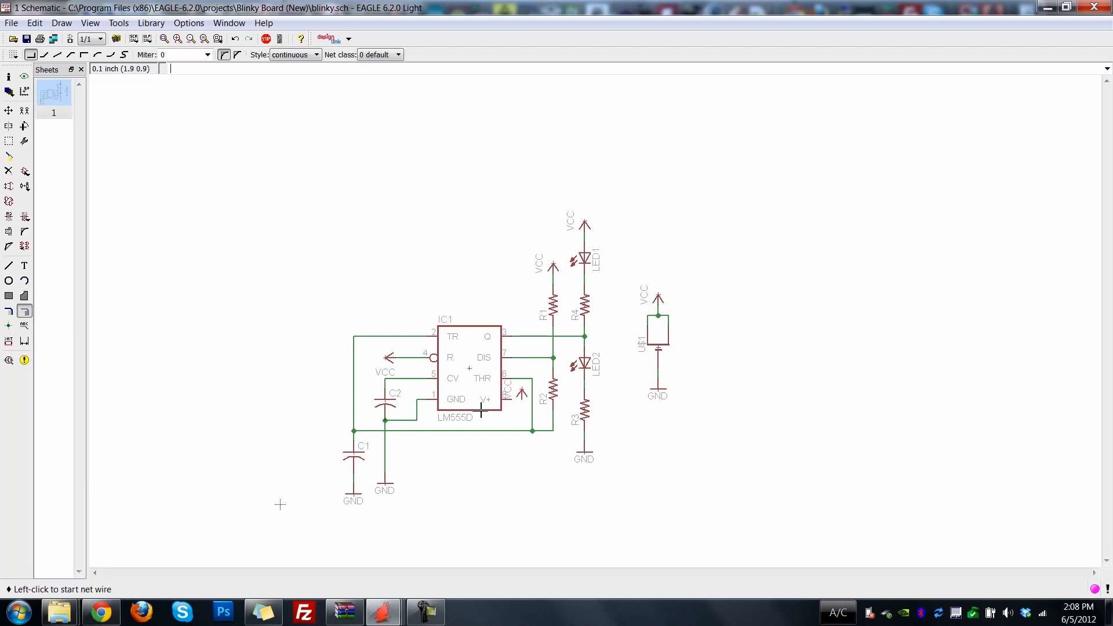
click(515, 400)
click(522, 400)
Move the timer IC1 and the vertical wire segment of its GND pin 0.1 inch left.
click(9, 110)
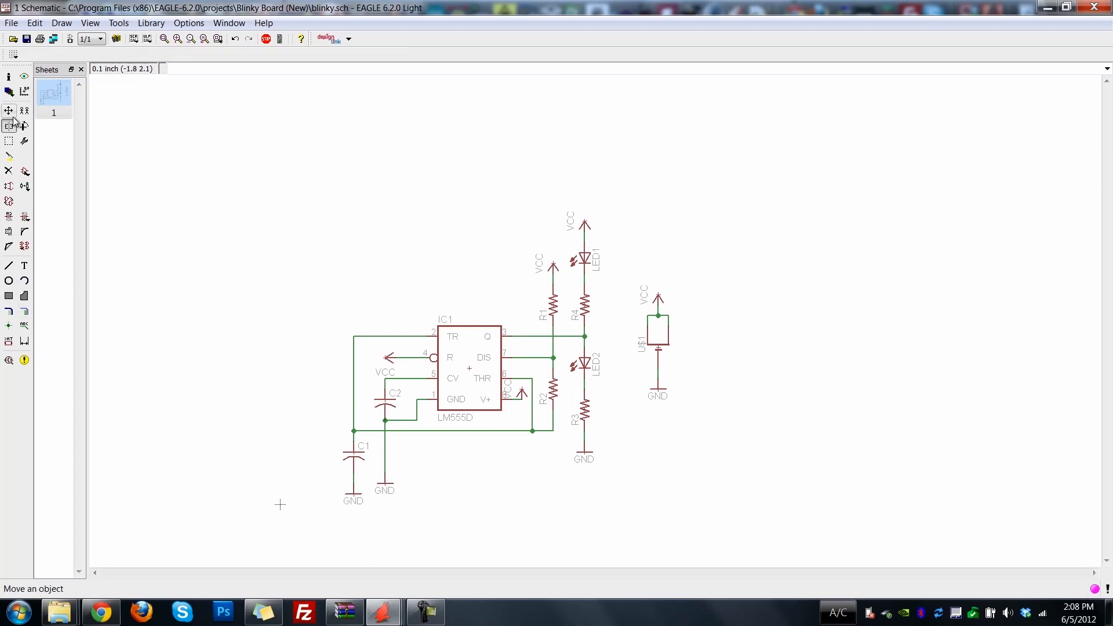
click(469, 368)
click(469, 368)
click(414, 412)
click(410, 411)
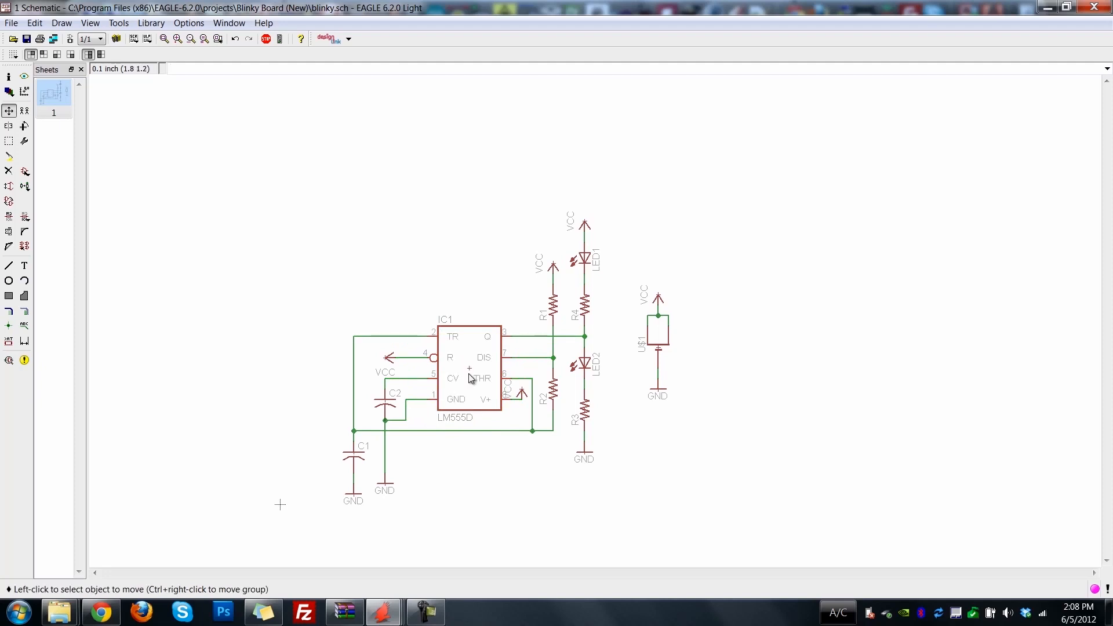
click(463, 375)
click(455, 379)
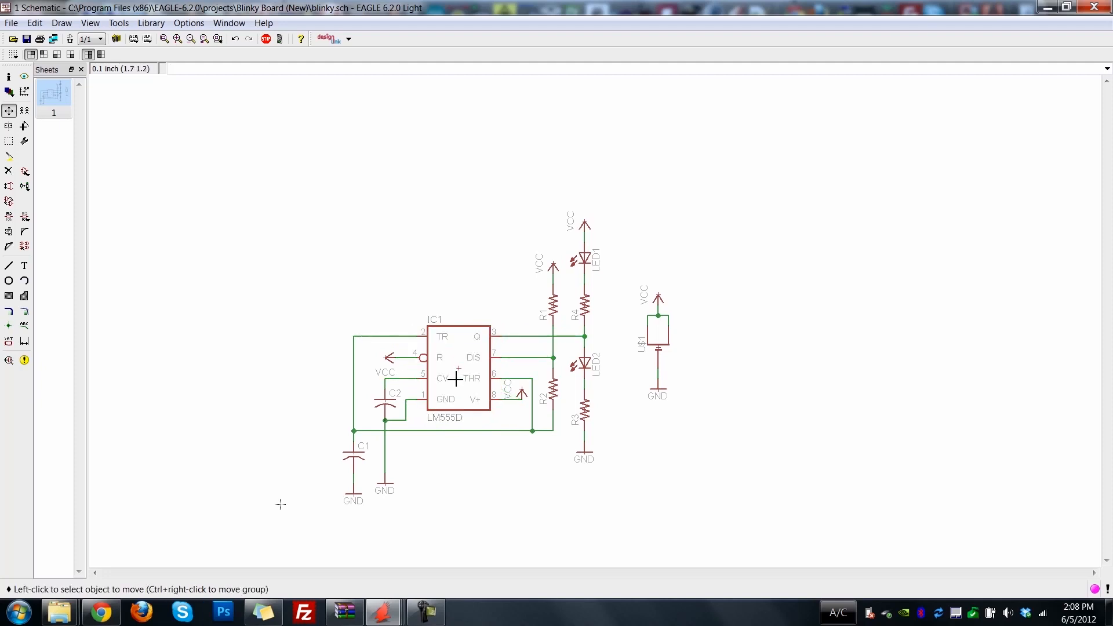
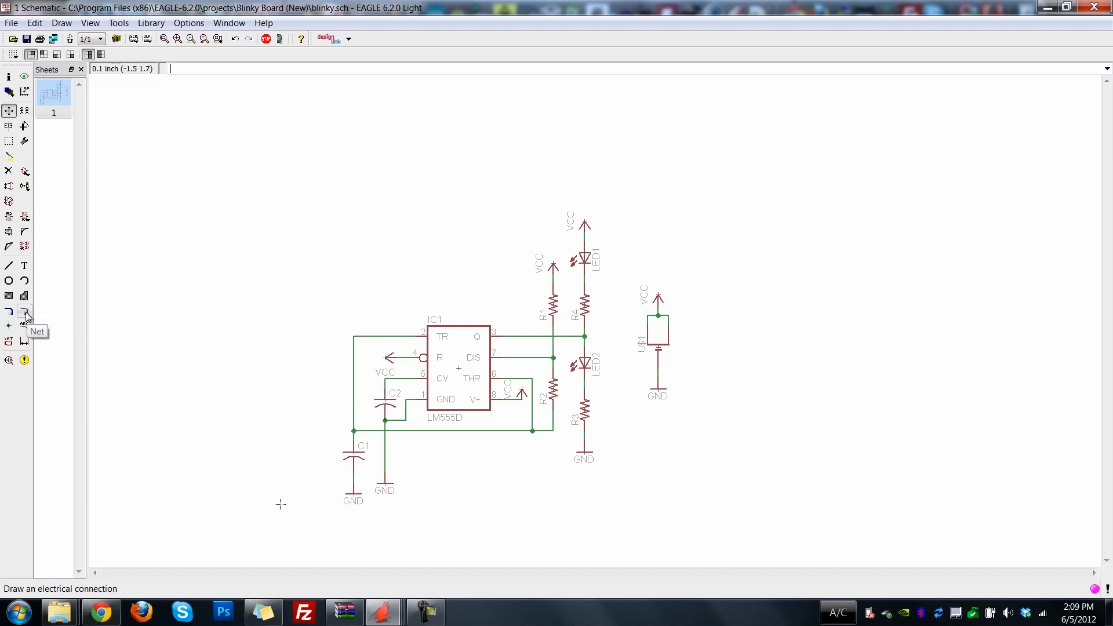
Delete the horizontal net wire between C1 and R2, and draw 0.1 inch net stubs at the TR wire's corner and below the THR–R2 junction.
click(8, 171)
click(455, 431)
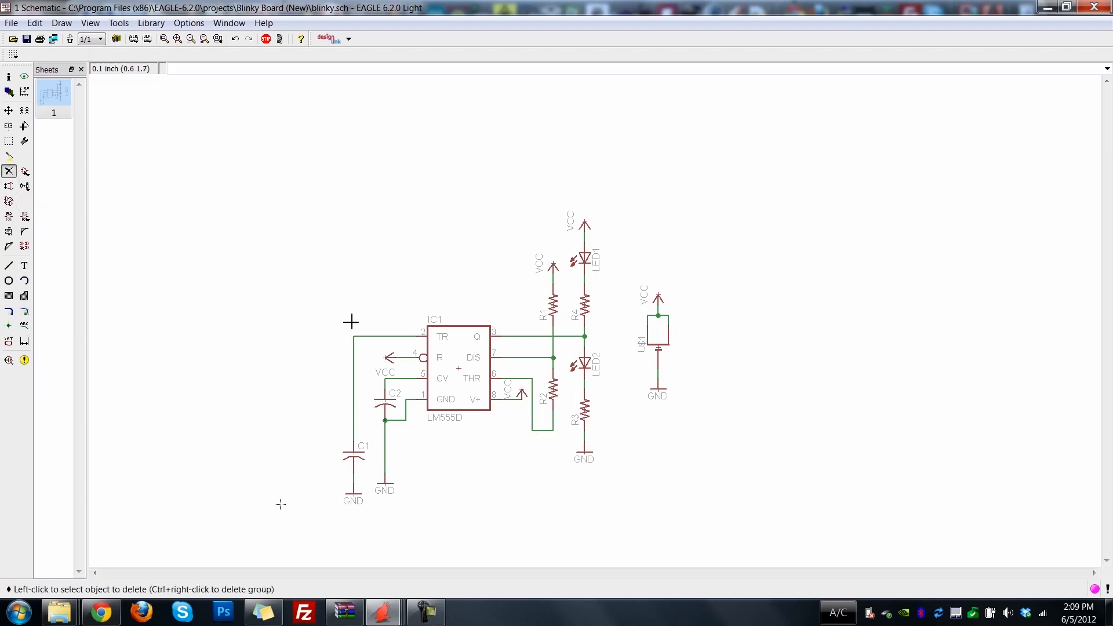
click(25, 313)
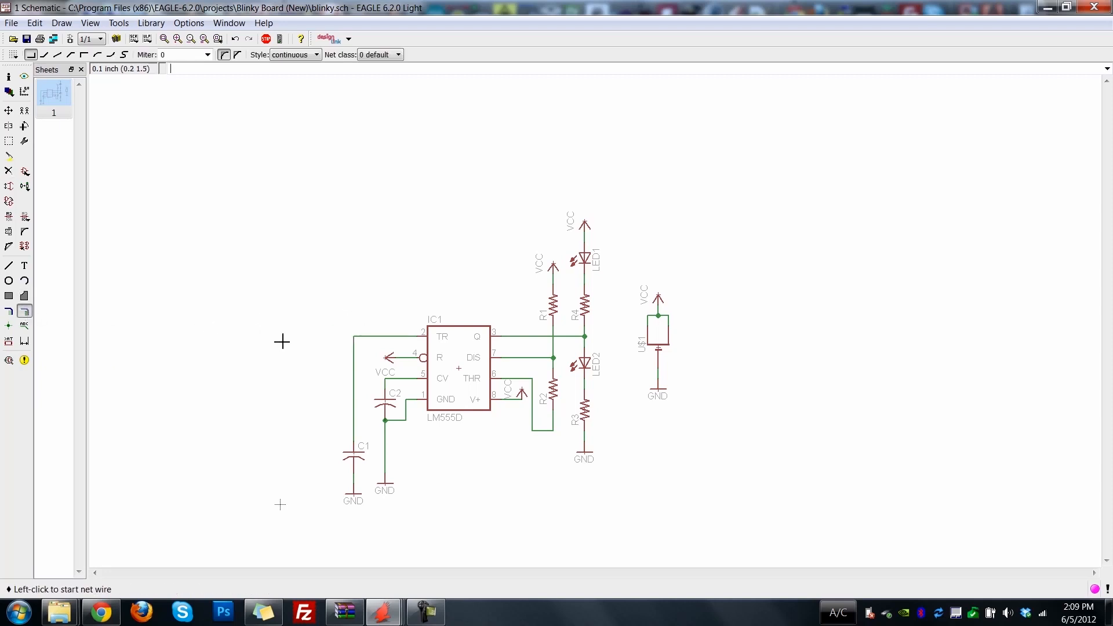
double_click(356, 338)
click(533, 431)
double_click(533, 440)
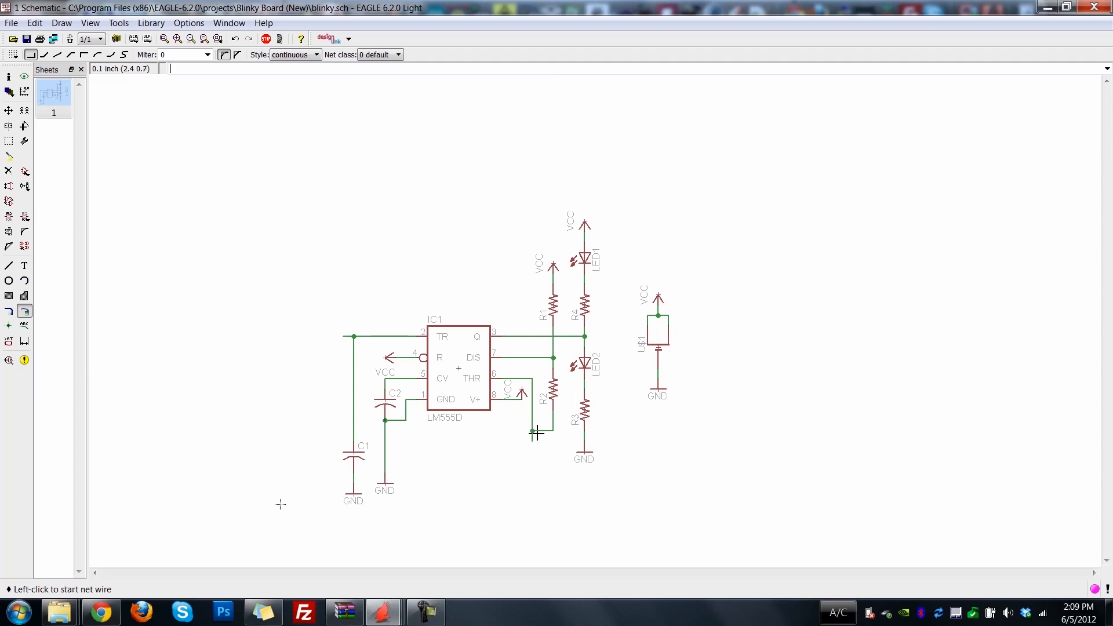
Place a cross-reference net label on the TR net stub, oriented with its pointed end toward the wire.
click(26, 330)
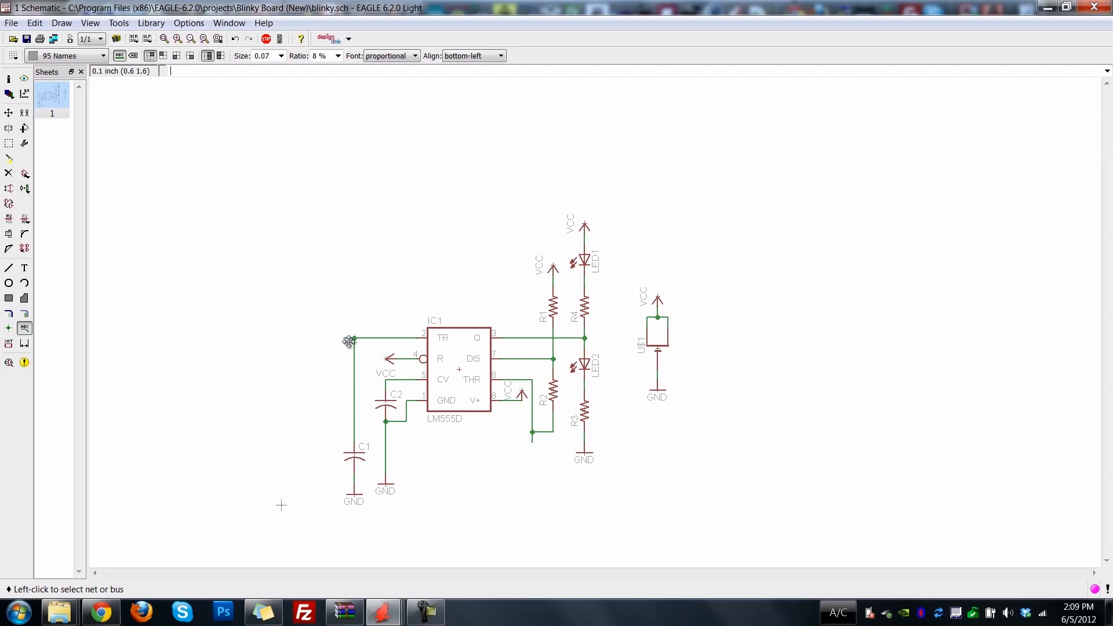
click(349, 341)
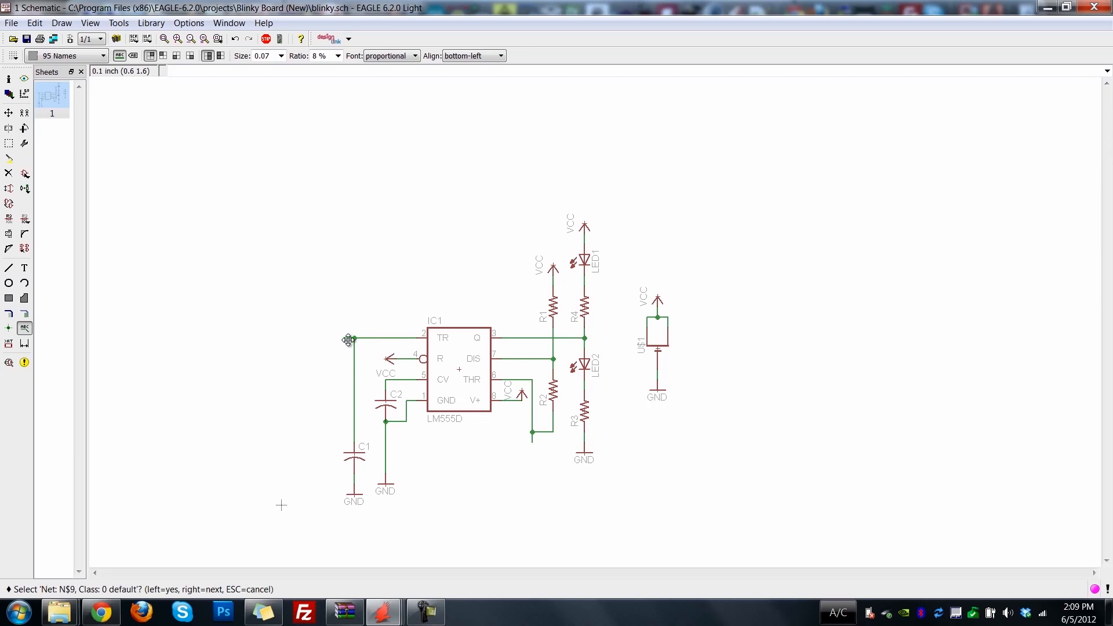
click(348, 340)
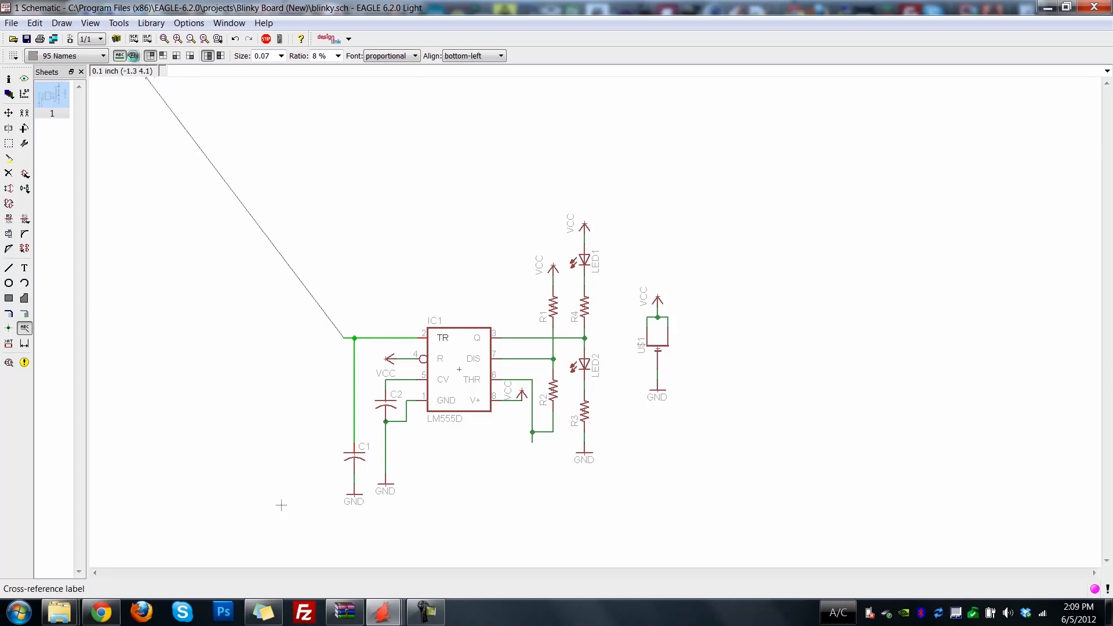
click(134, 58)
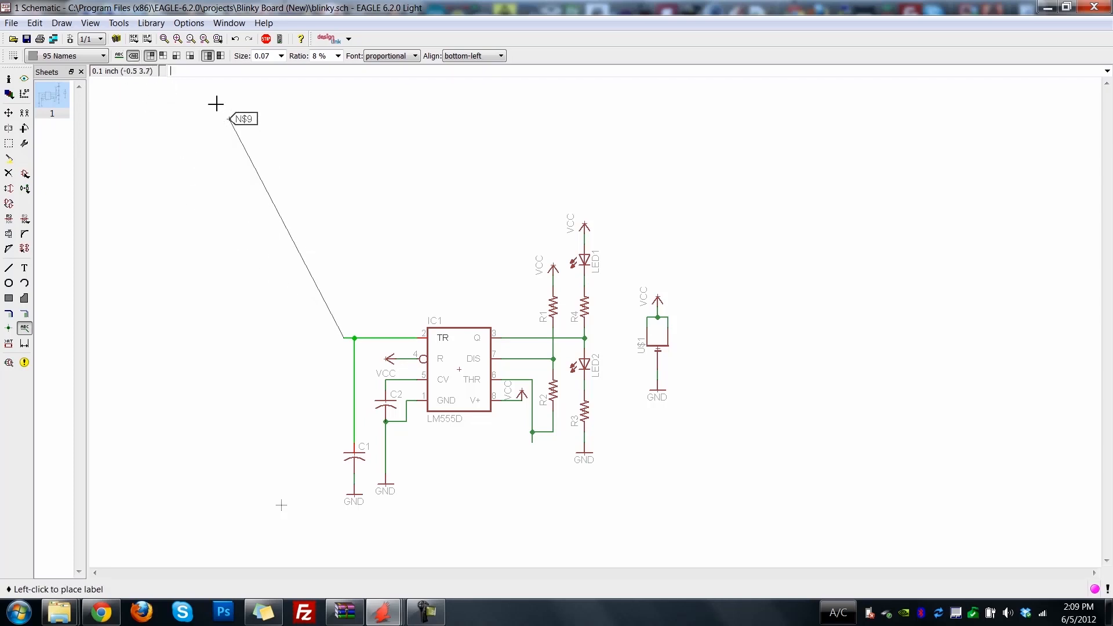
click(176, 56)
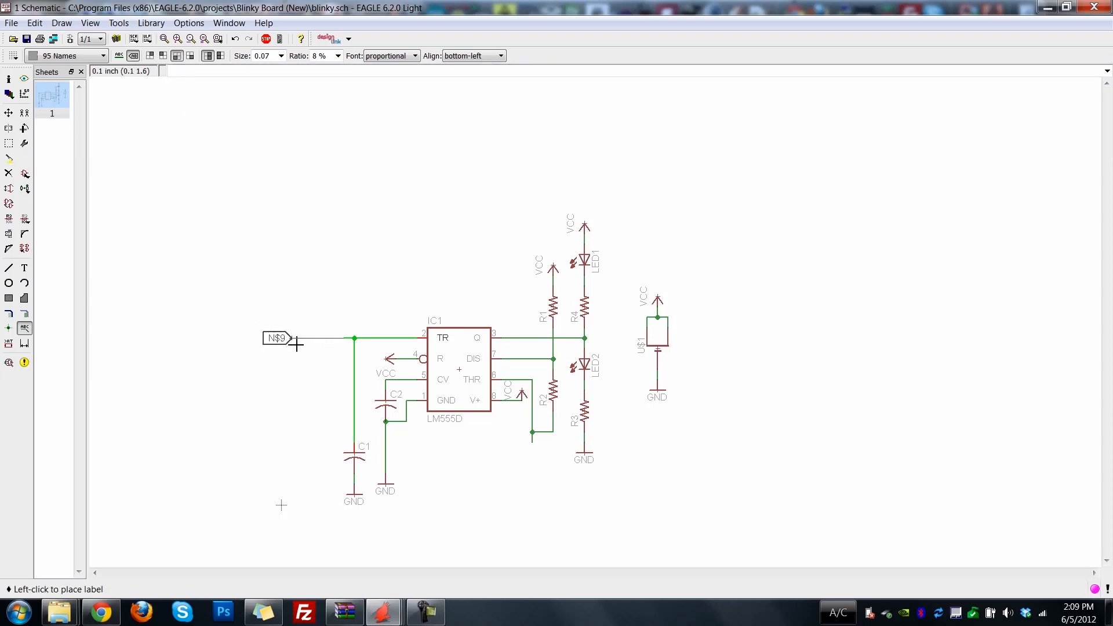
click(344, 343)
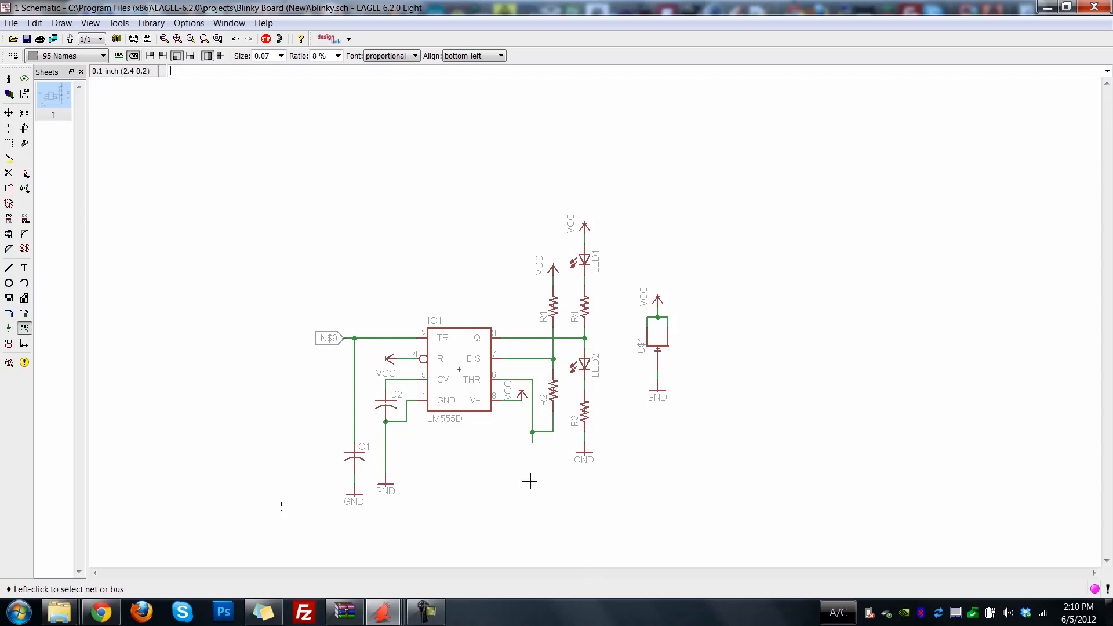
Place a matching cross-reference net label on the stub below the THR and R2 junction.
click(534, 443)
click(531, 448)
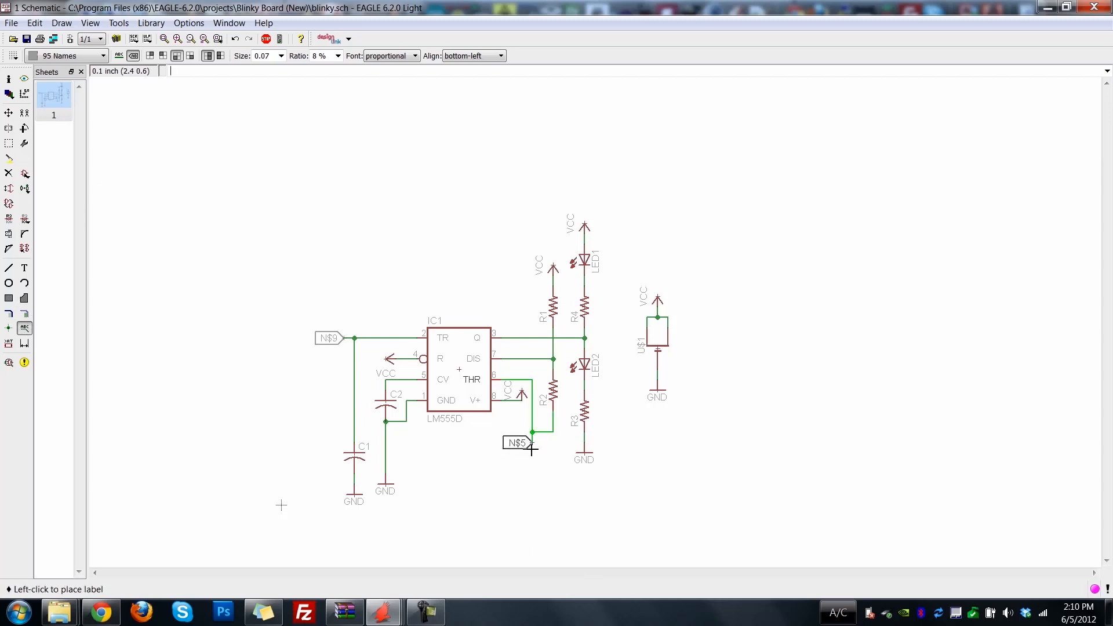
click(532, 448)
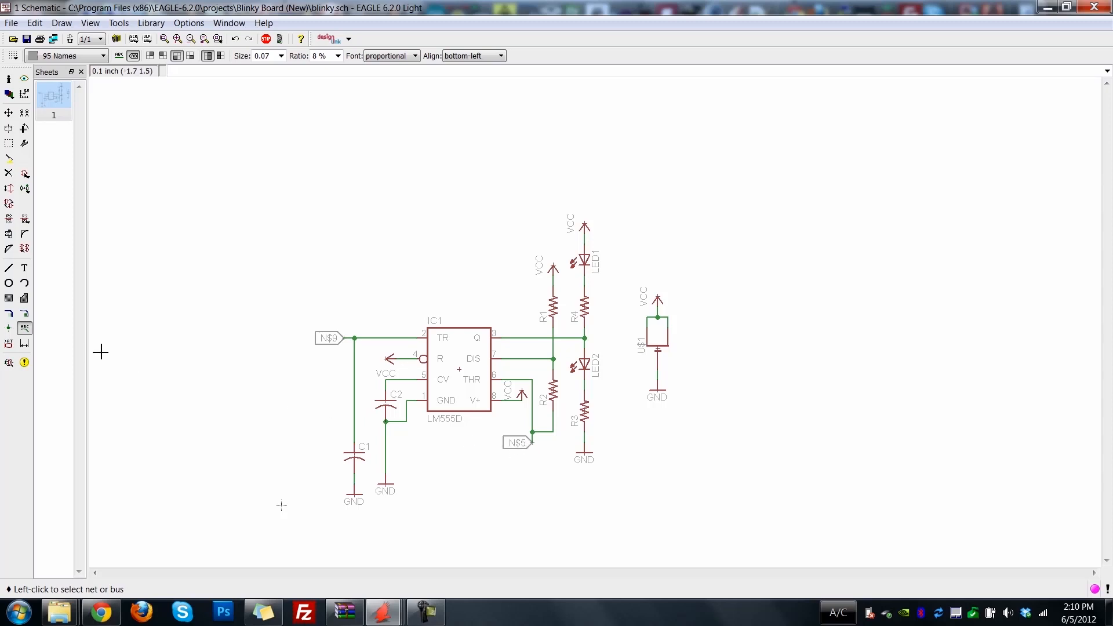
Rename the net at the timer's TR pin to CONN.
click(10, 224)
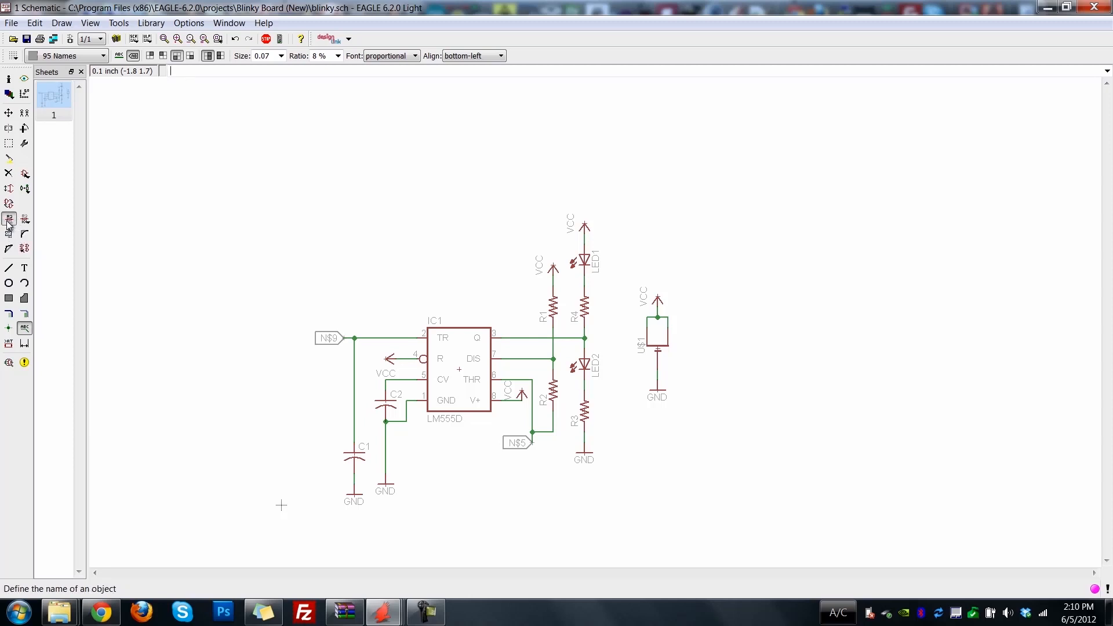
click(335, 339)
click(336, 338)
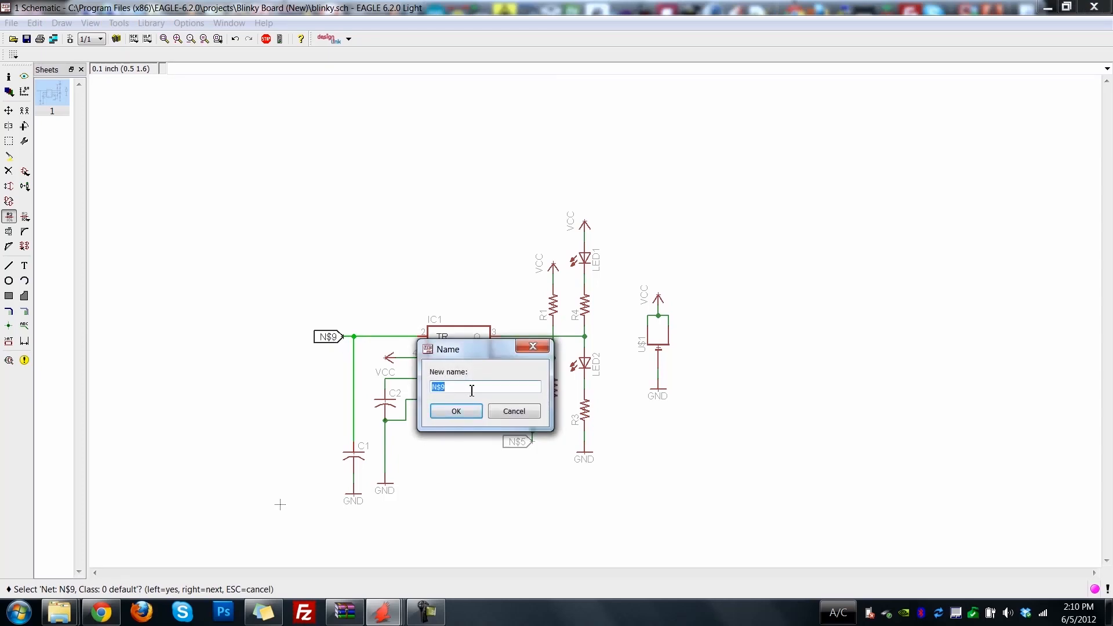
text(CONN)
key(Return)
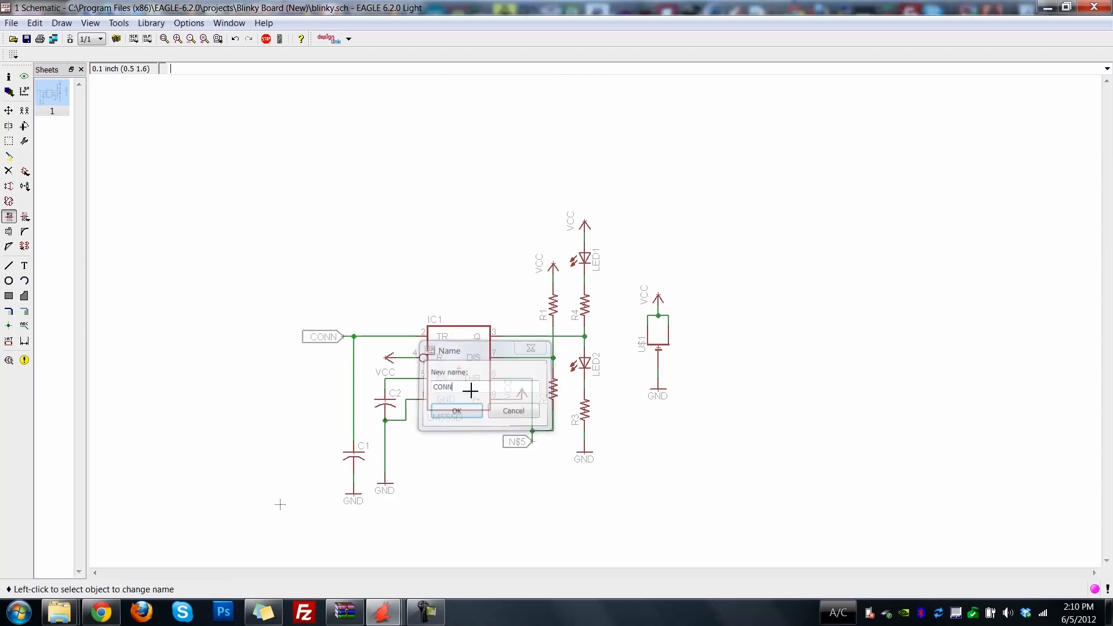
Rename the THR and R2 net to CONN and accept connecting it with the existing CONN net.
click(532, 446)
click(532, 445)
text(CONN)
key(Return)
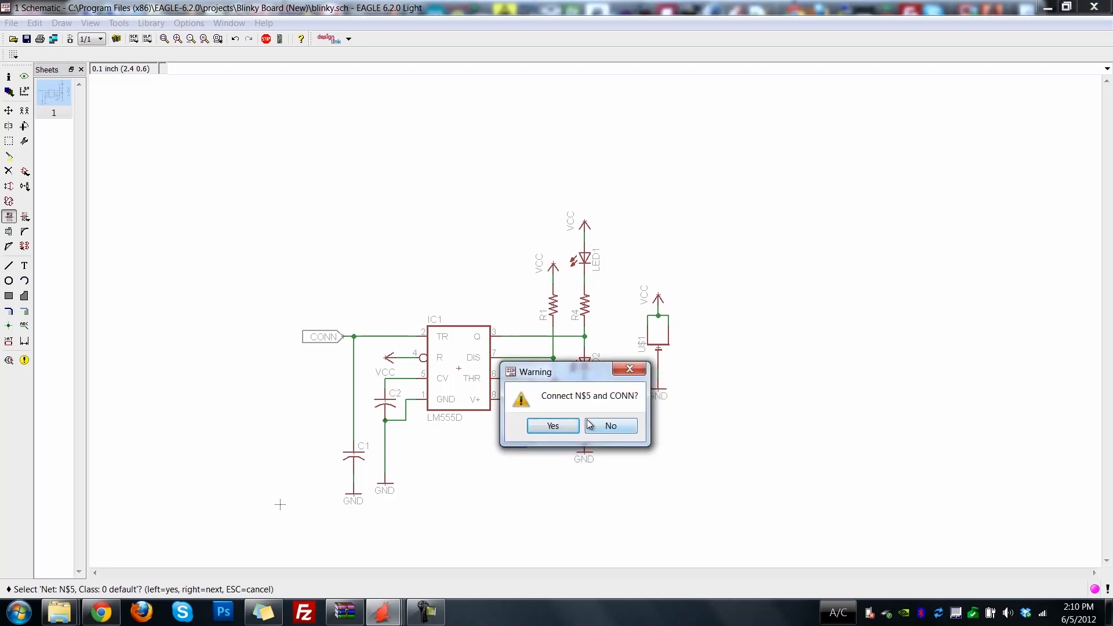
click(554, 426)
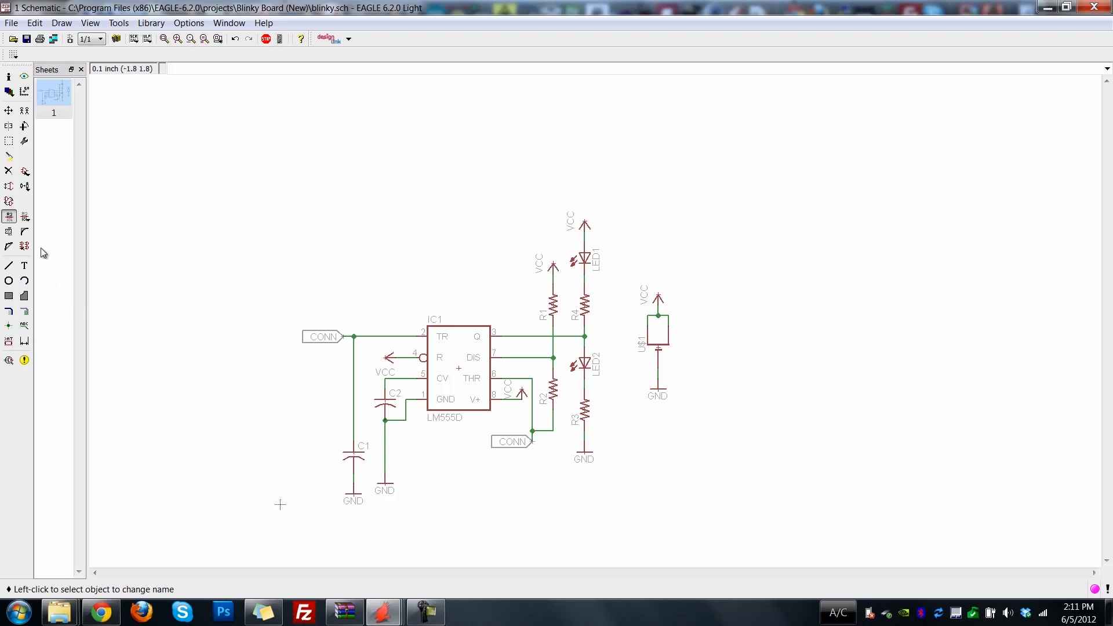
Set the value of resistor R1 to 1k and of resistor R2 to 100k.
click(24, 217)
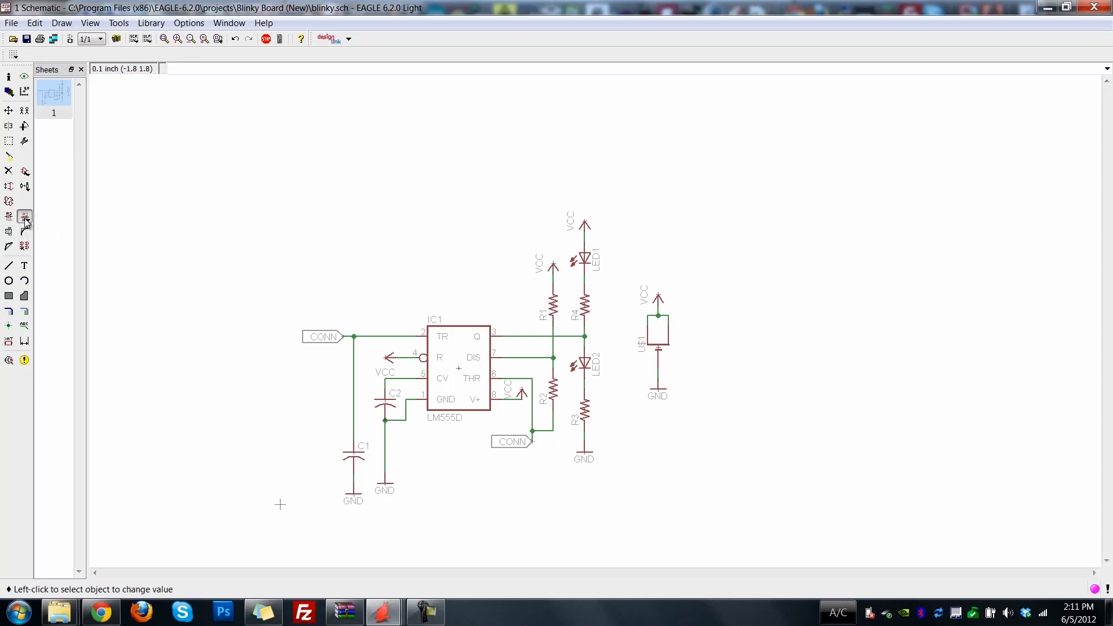
click(556, 306)
text(1k)
key(Return)
click(556, 396)
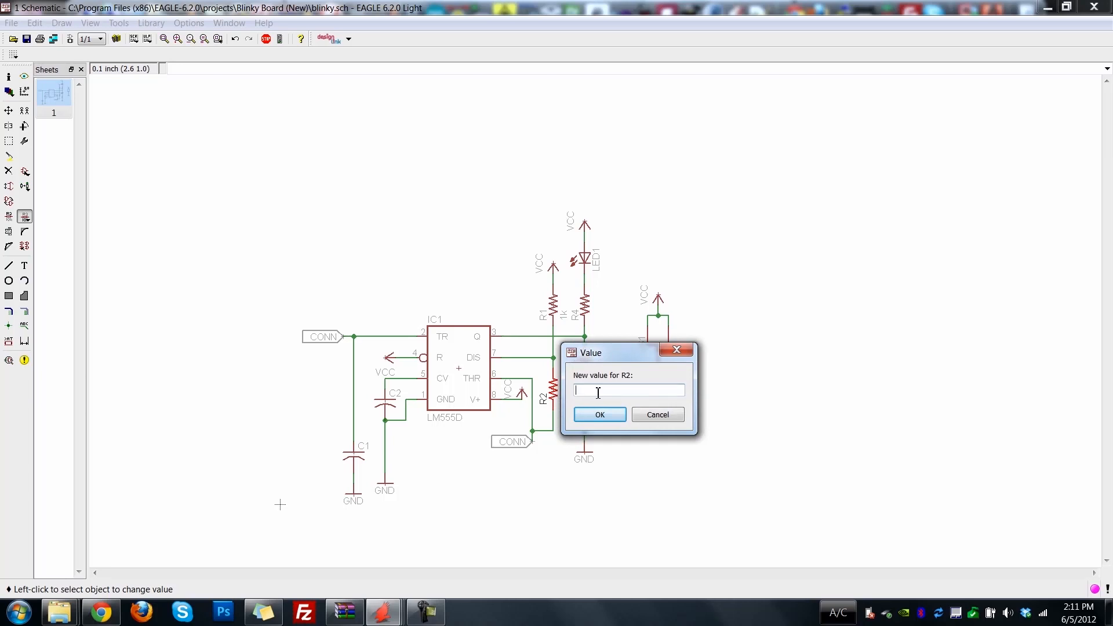
text(100k)
key(Return)
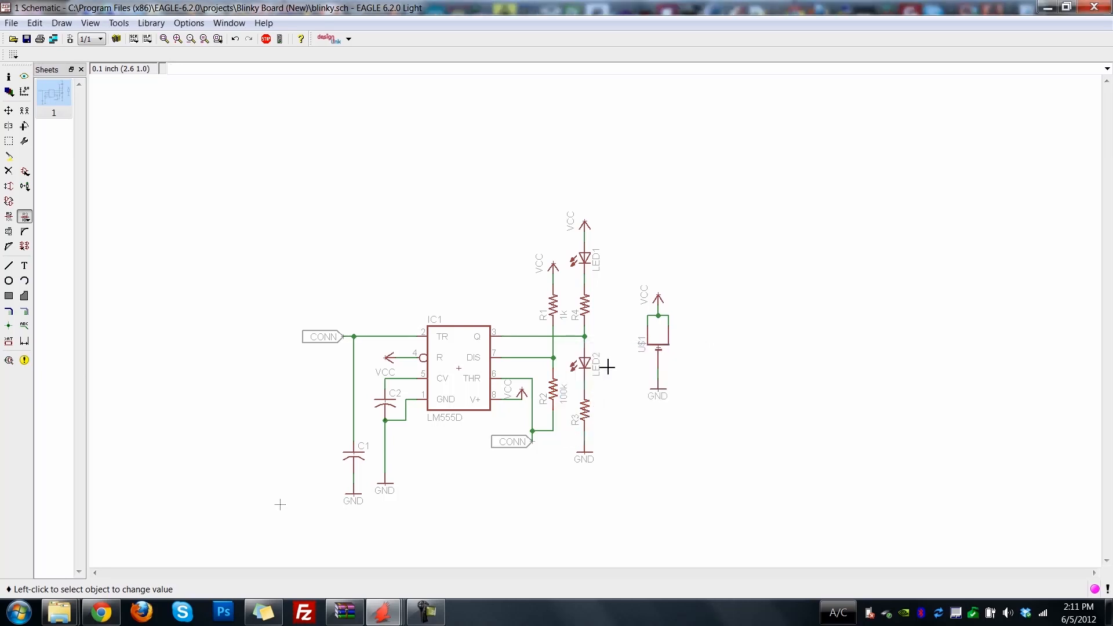
Set the values of resistors R4 and R3 to 100, and decline changing the value of IC1.
click(587, 303)
text(100)
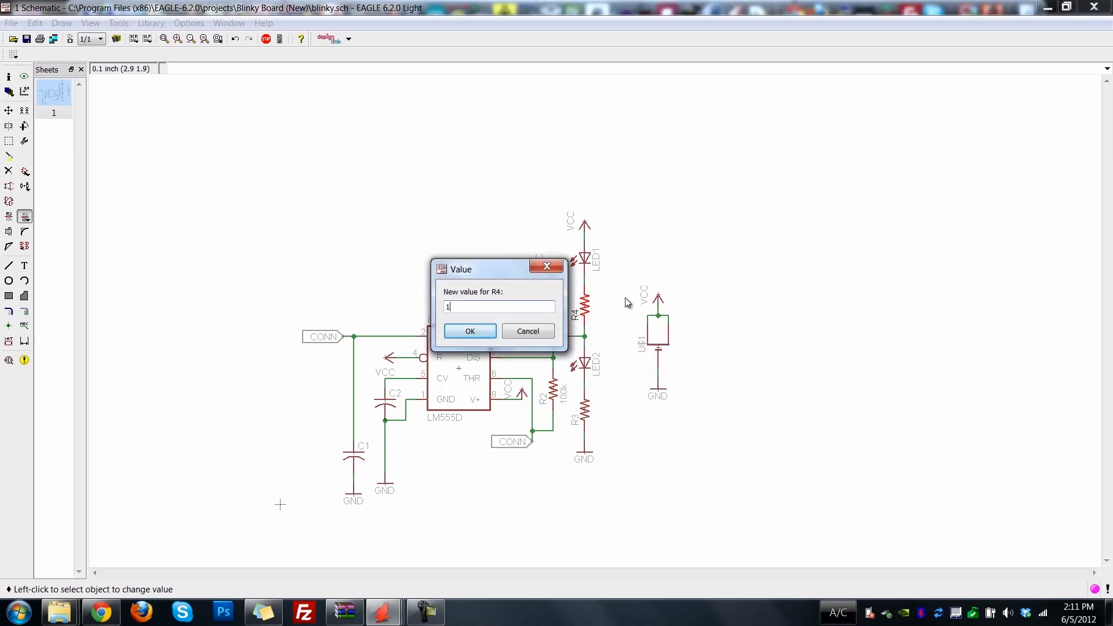
key(Return)
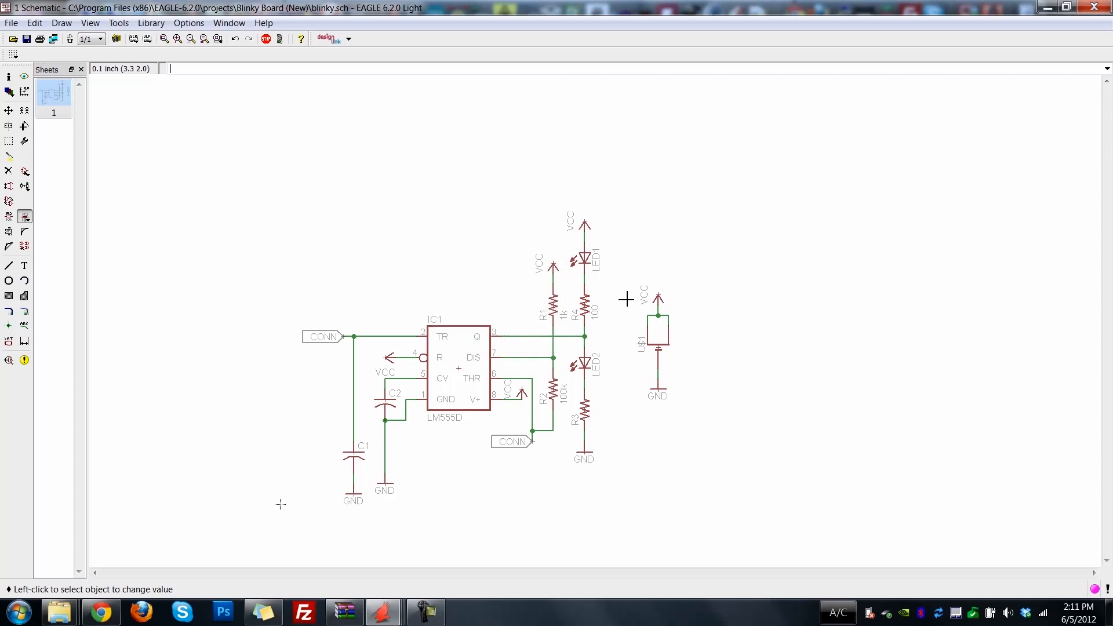
click(586, 410)
text(100)
key(Return)
click(460, 370)
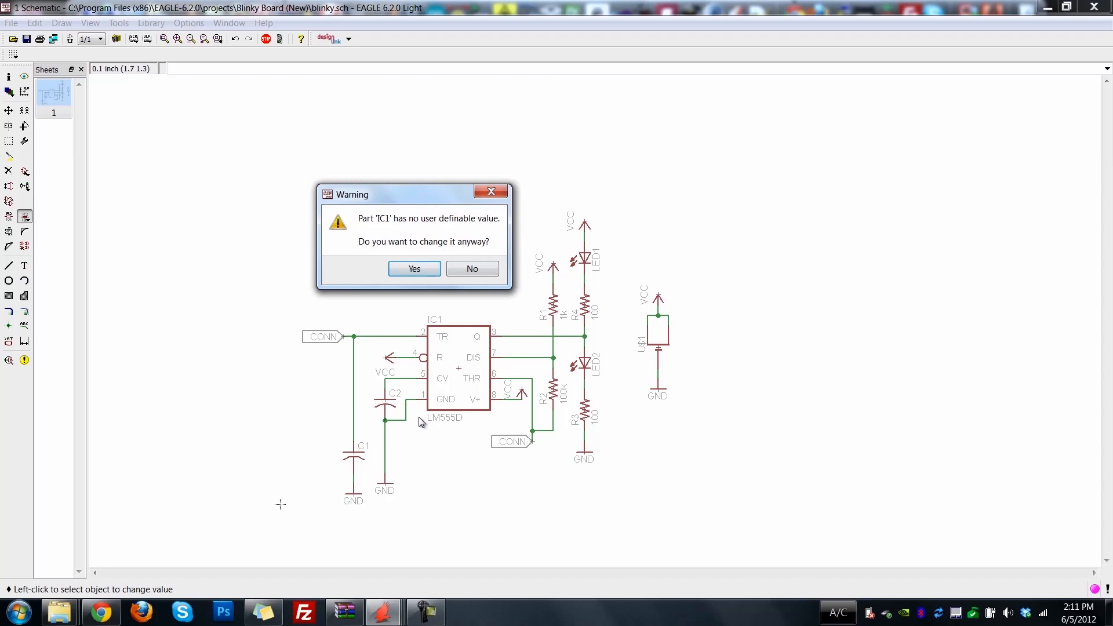
click(458, 271)
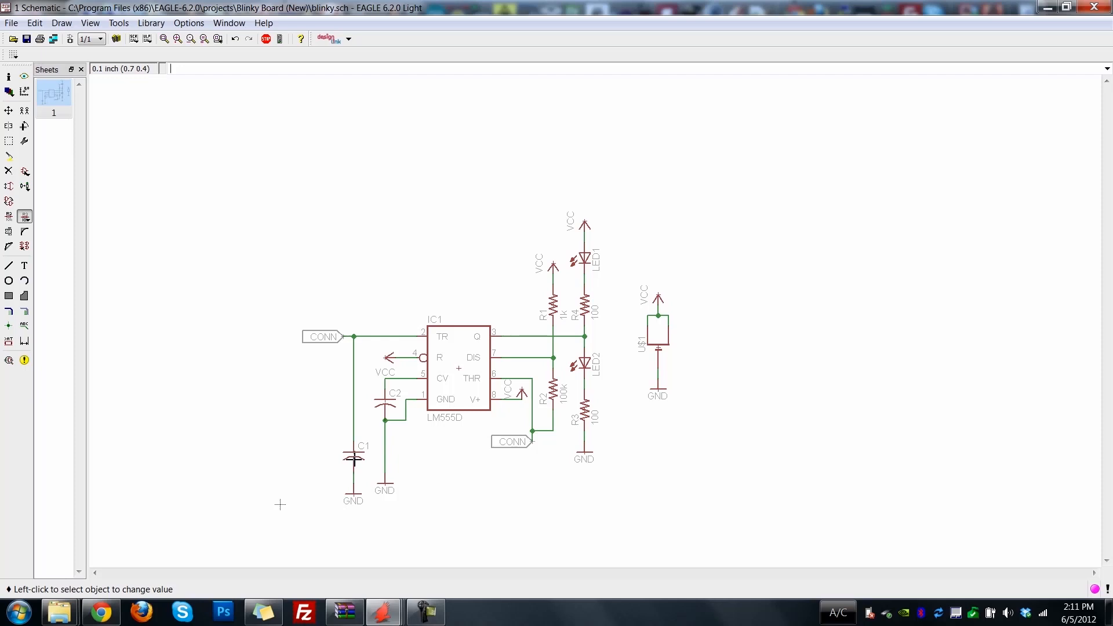
Set the value of capacitor C1 to 22uF and of capacitor C2 to .01uF.
click(353, 458)
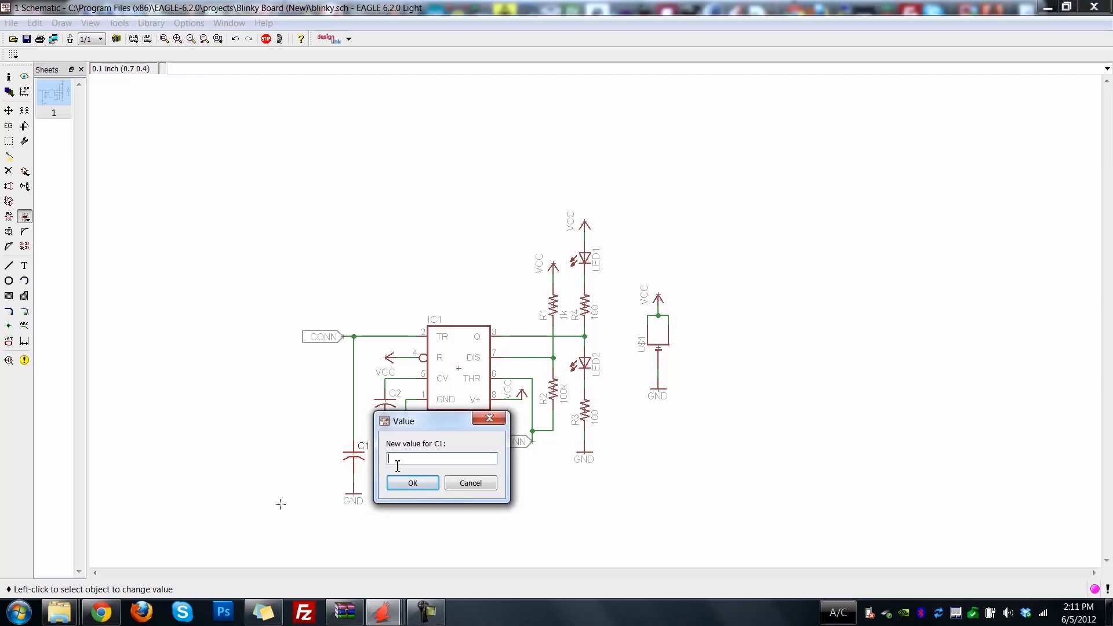
text(22uF)
click(426, 483)
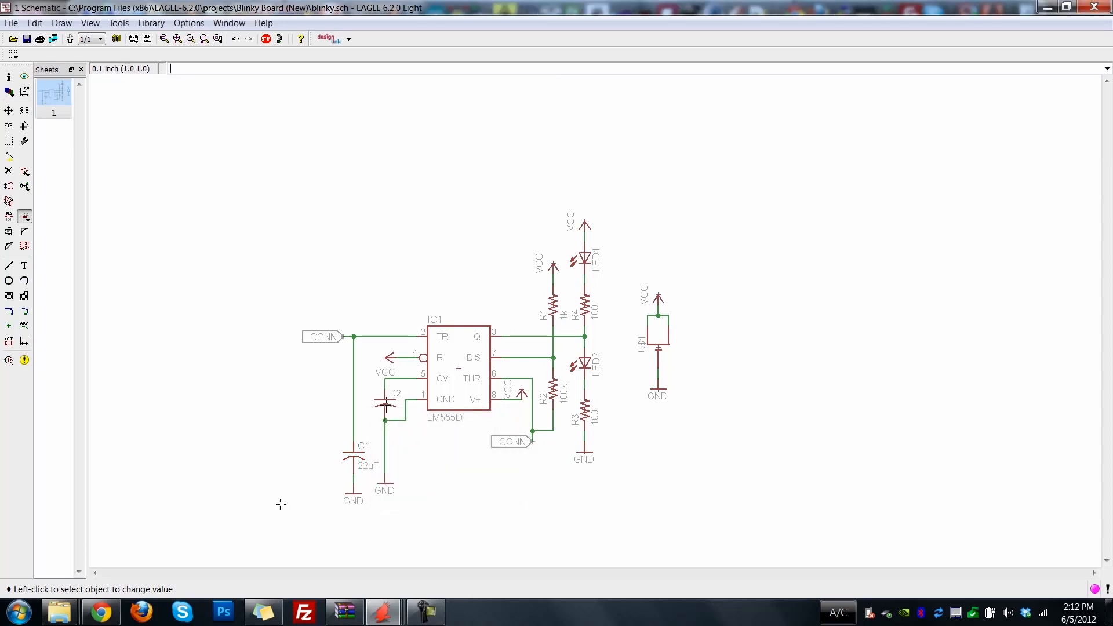
click(386, 405)
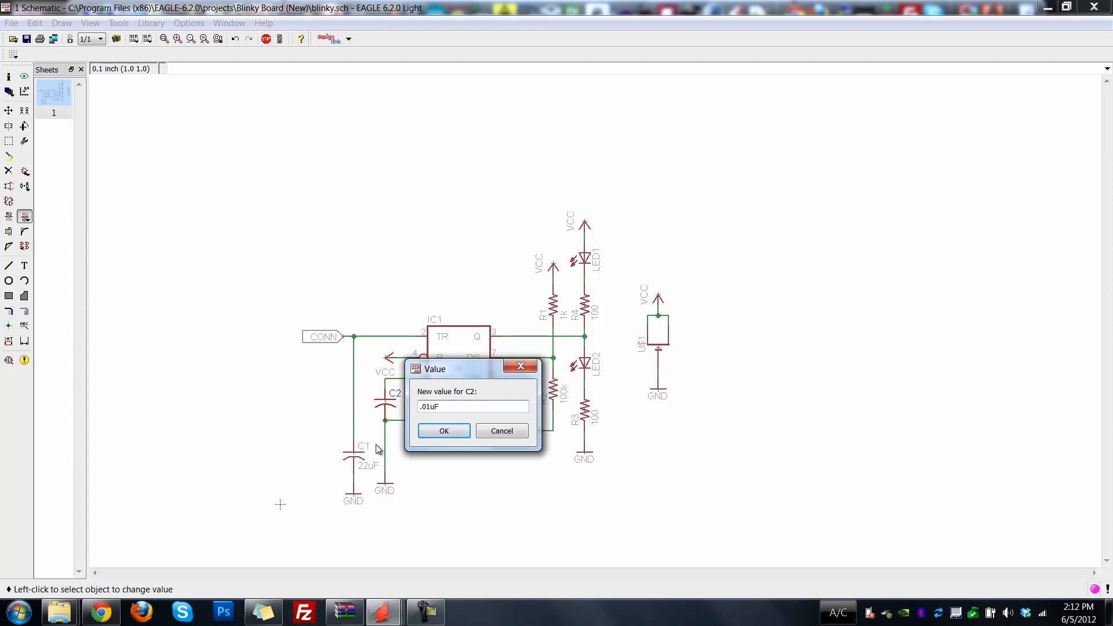
click(441, 433)
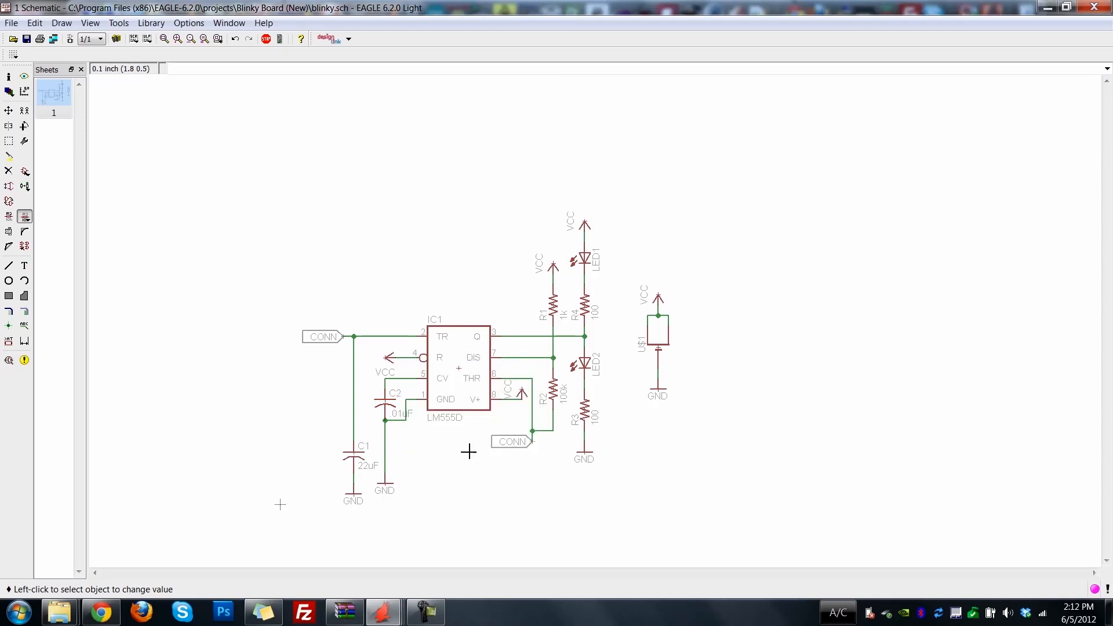
Set the values of LED1 and LED2 to green.
click(585, 262)
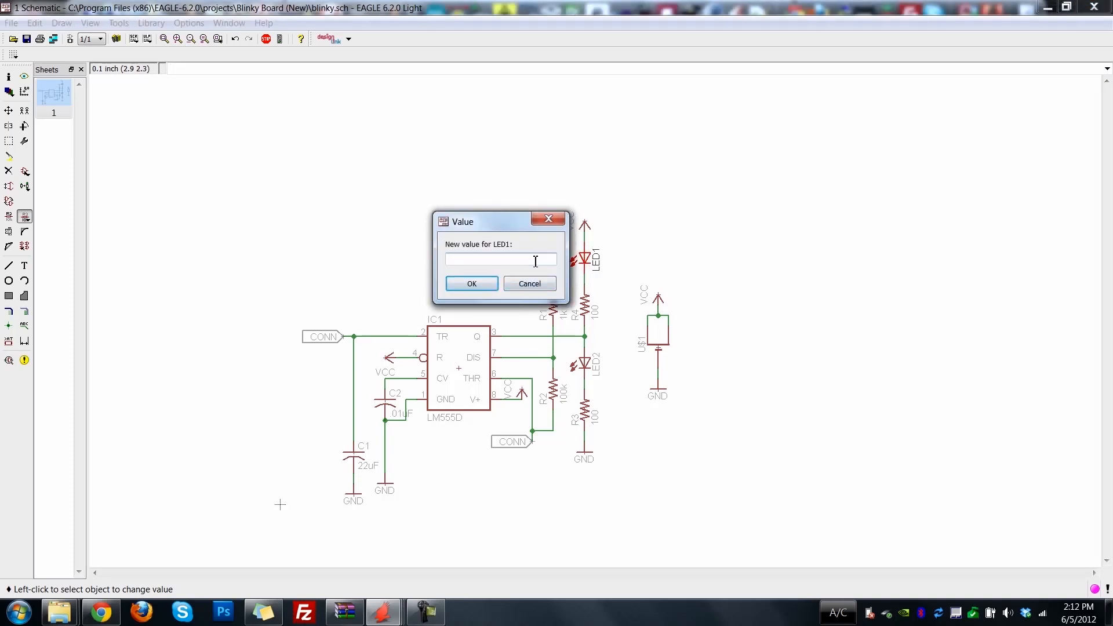
text(green)
key(Return)
click(585, 369)
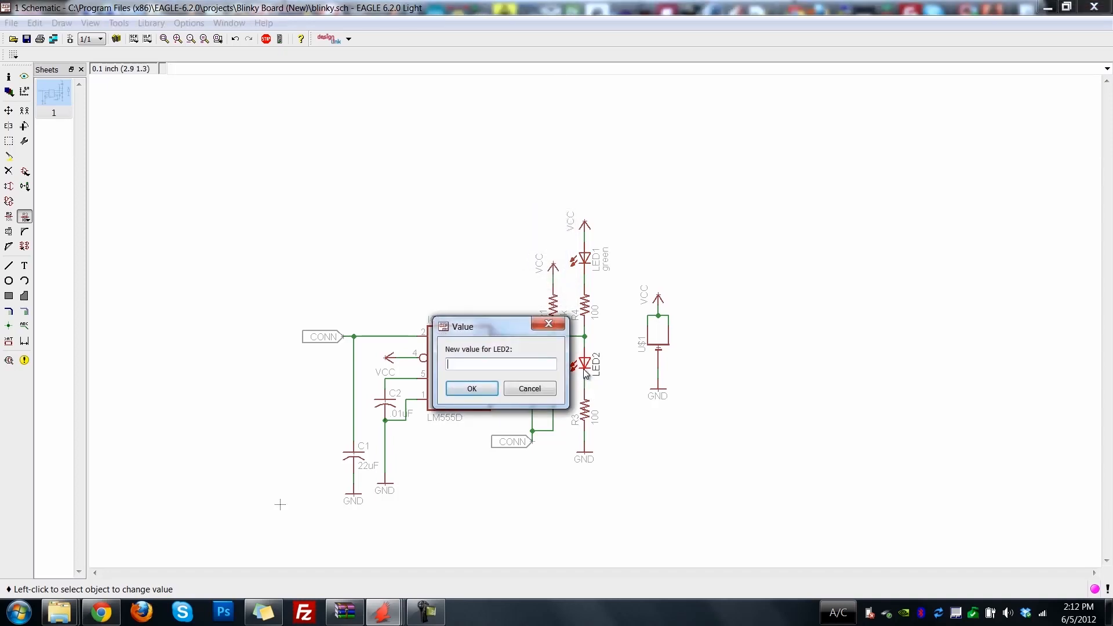
text(green)
key(Return)
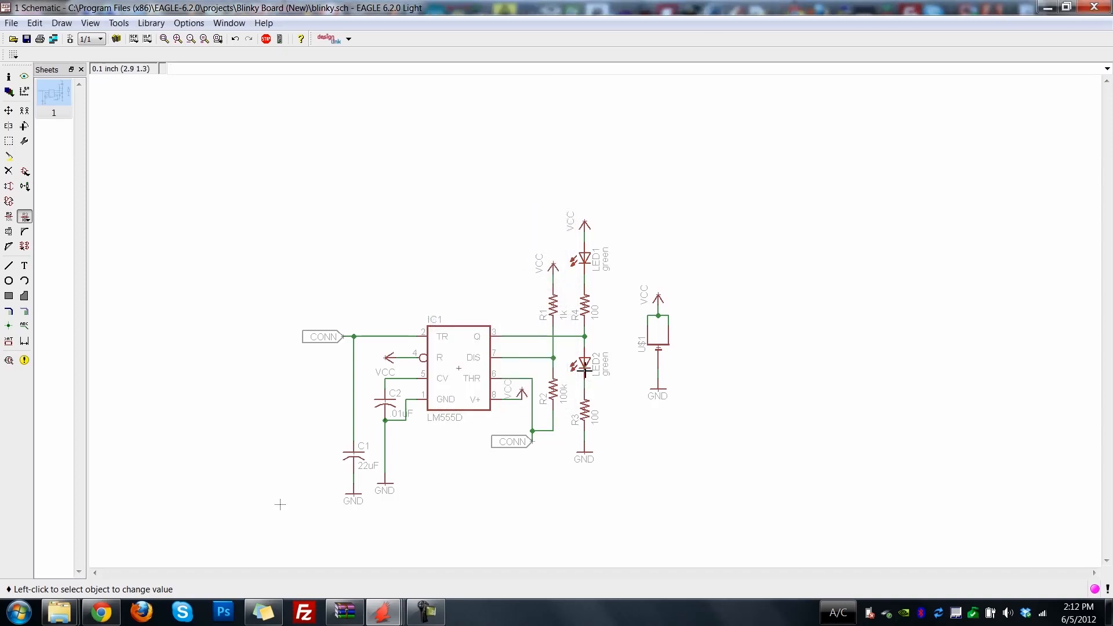
Set the value of the coin cell U$1 to CR1220.
click(654, 342)
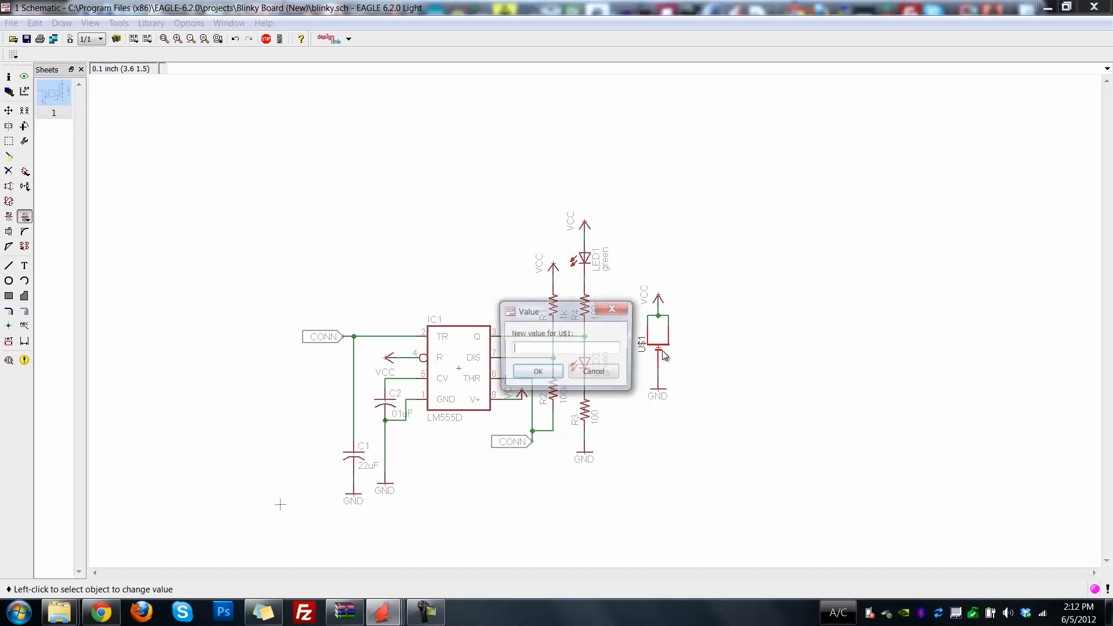
drag(575, 313, 553, 308)
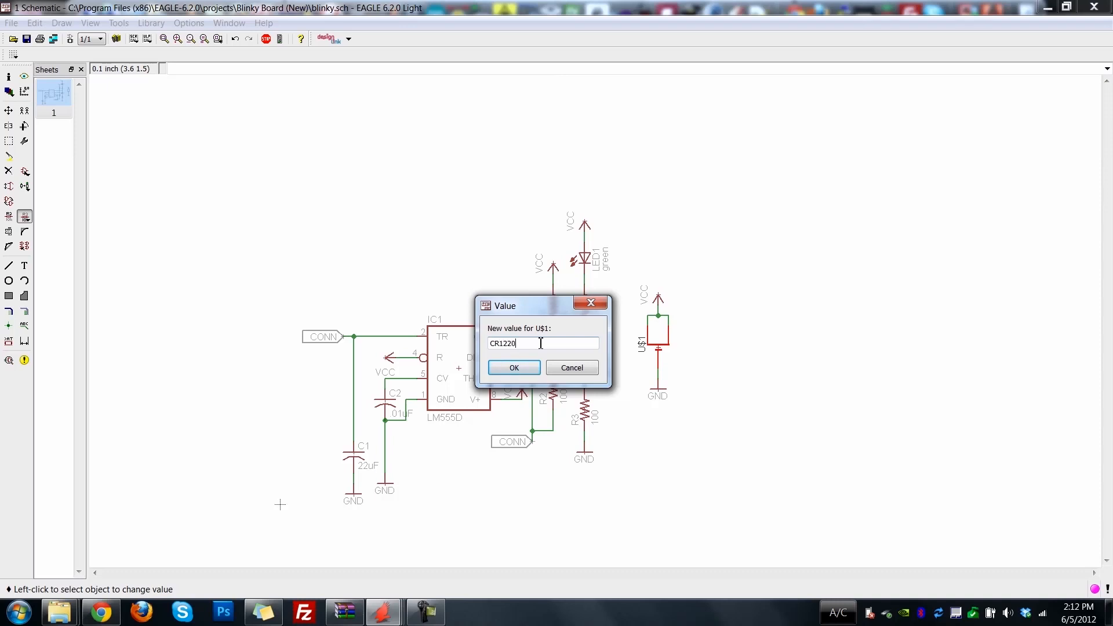
key(Return)
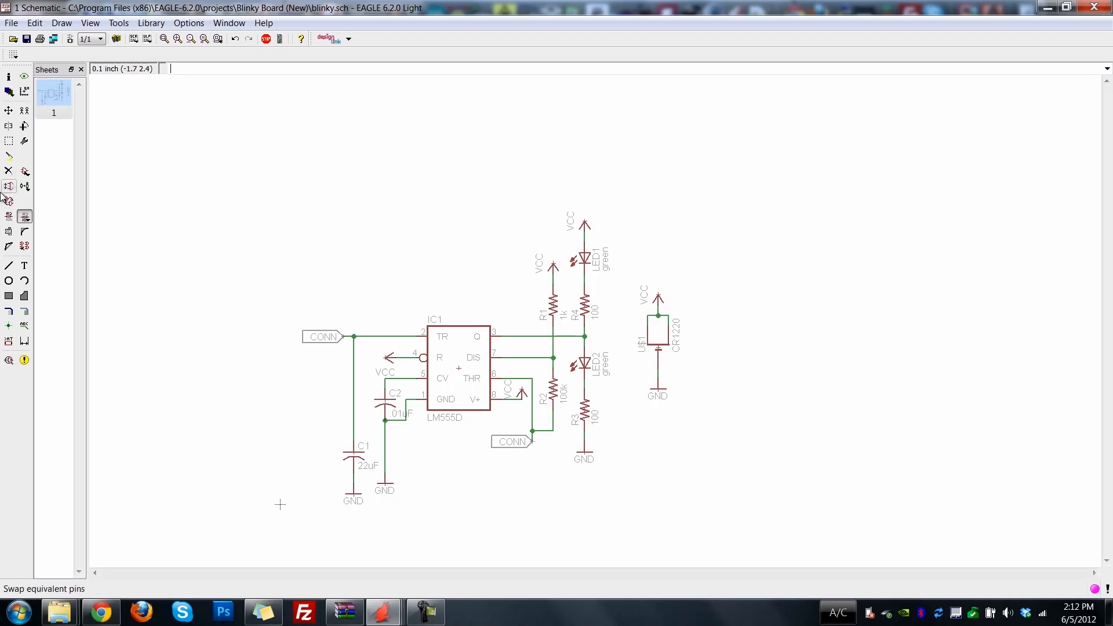
Rename the coin cell part to BATT.
click(9, 216)
click(664, 350)
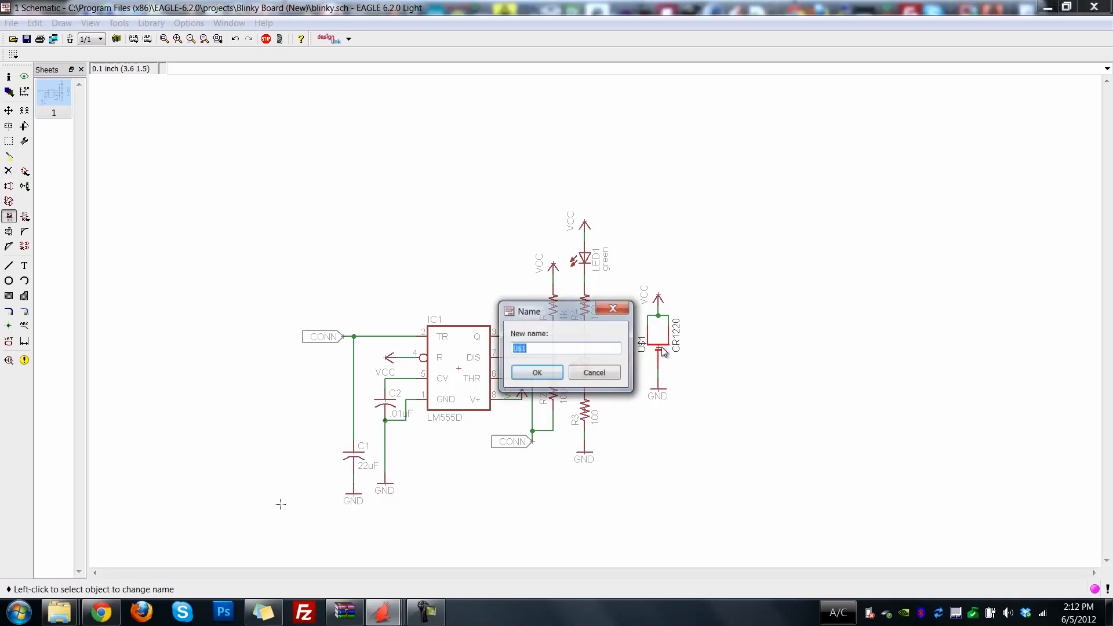
text(BATT)
key(Return)
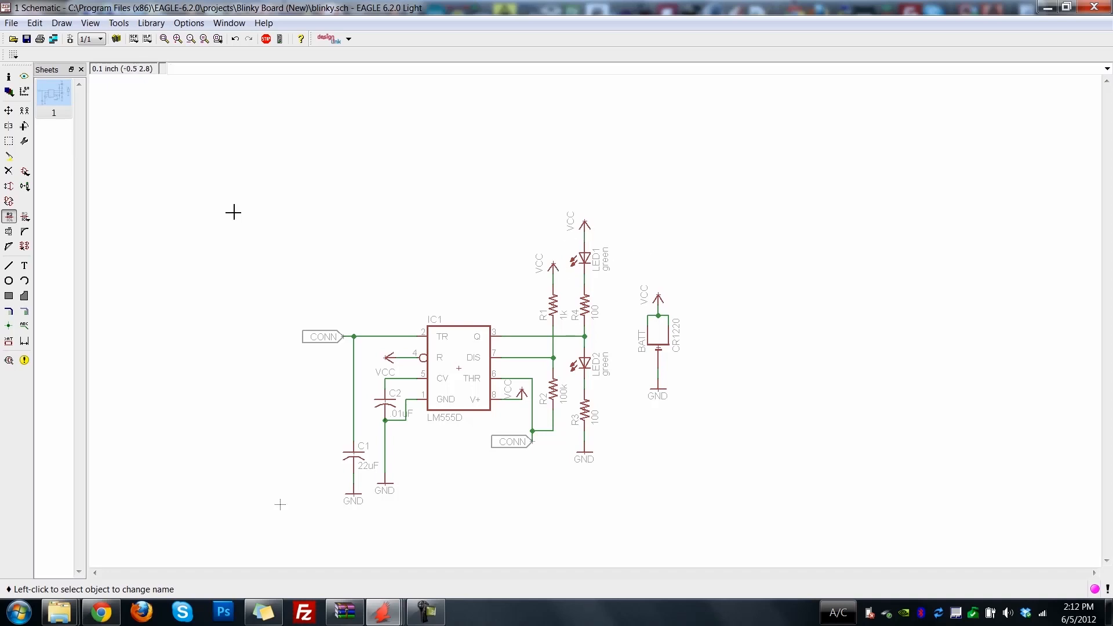
Save the schematic and renumber its parts with renumber-sch.ulp, sorting X ascending and Y descending.
key(ctrl+s)
click(11, 25)
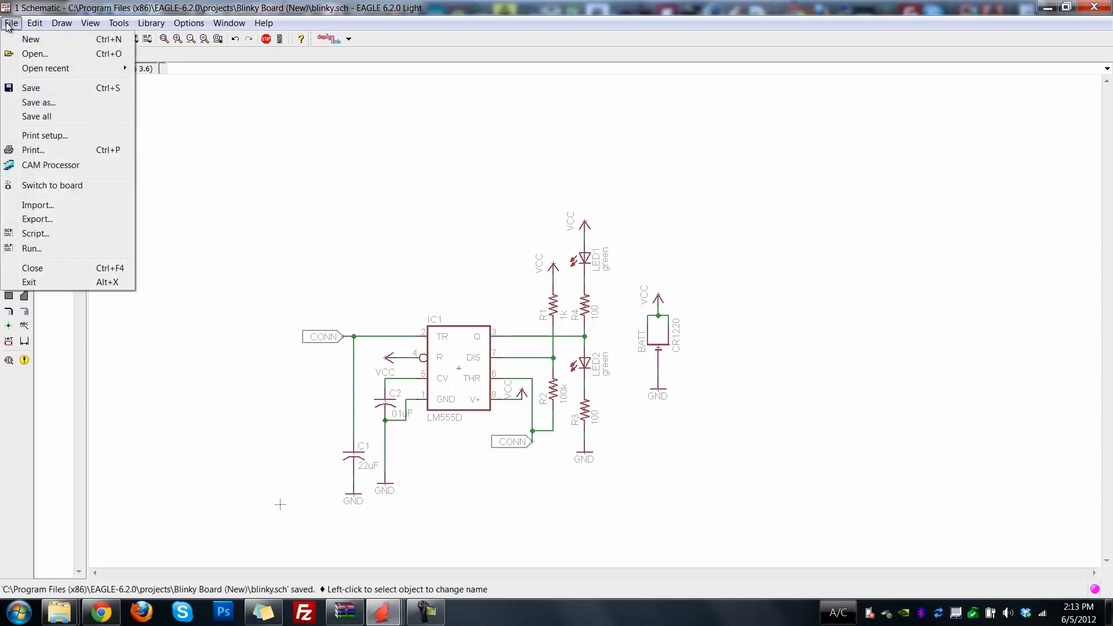
click(57, 248)
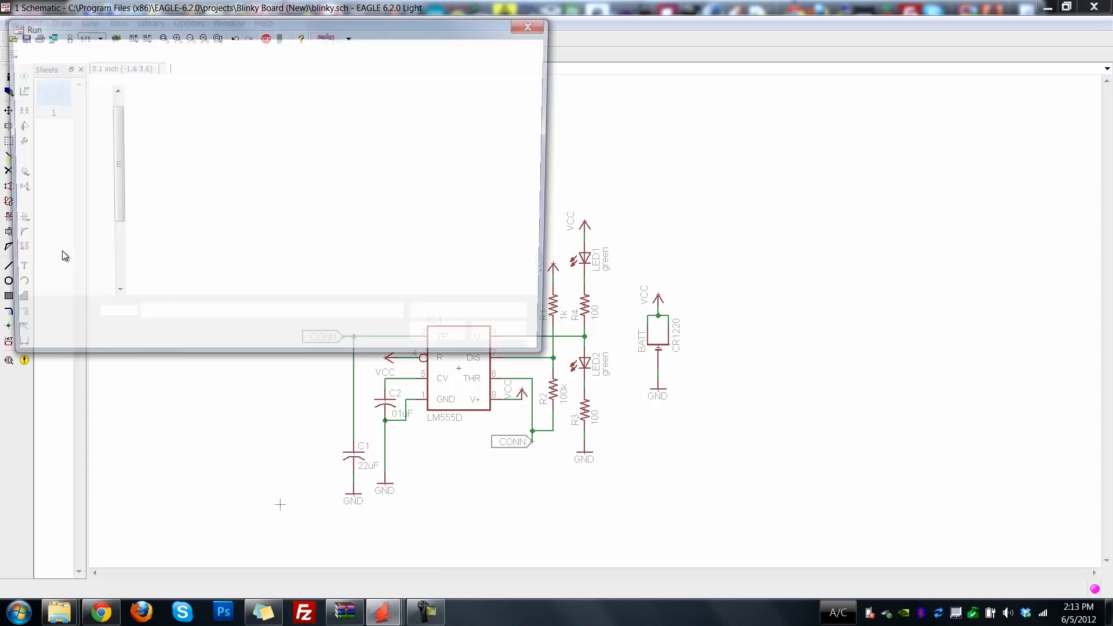
click(207, 165)
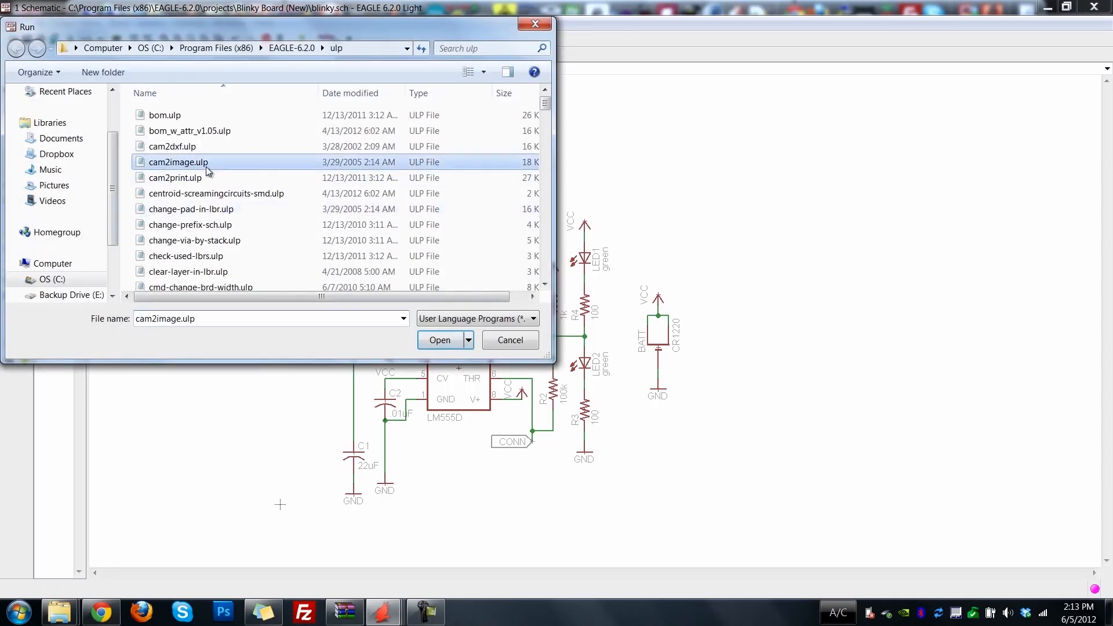
scroll(207, 166, down, 1)
scroll(207, 171, down, 4)
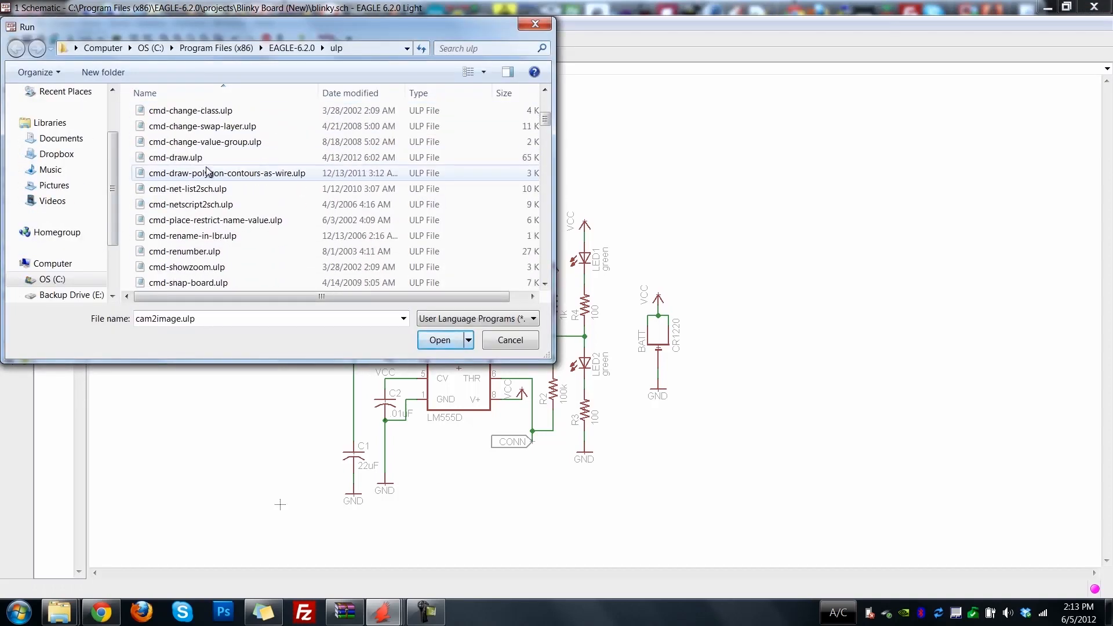
click(207, 171)
key(r)
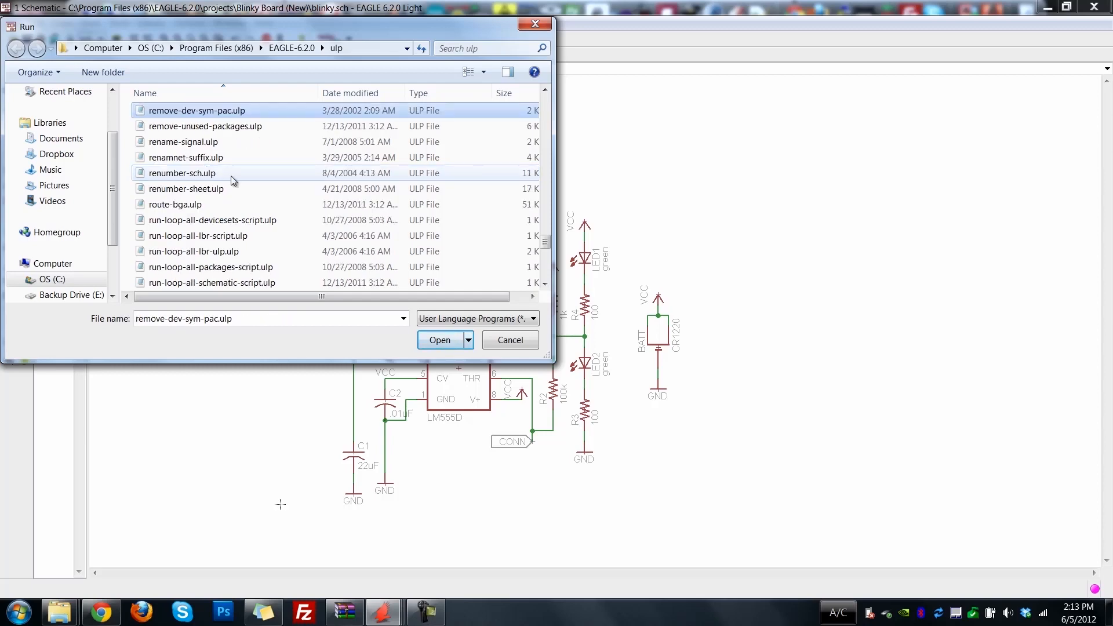
click(233, 174)
drag(344, 26, 394, 47)
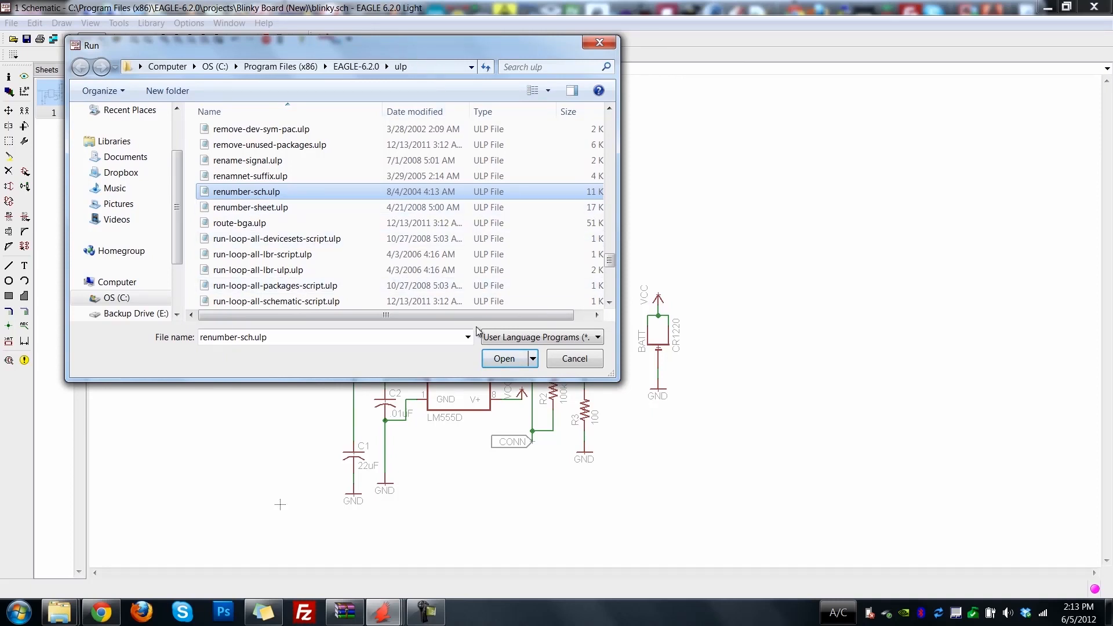
click(502, 360)
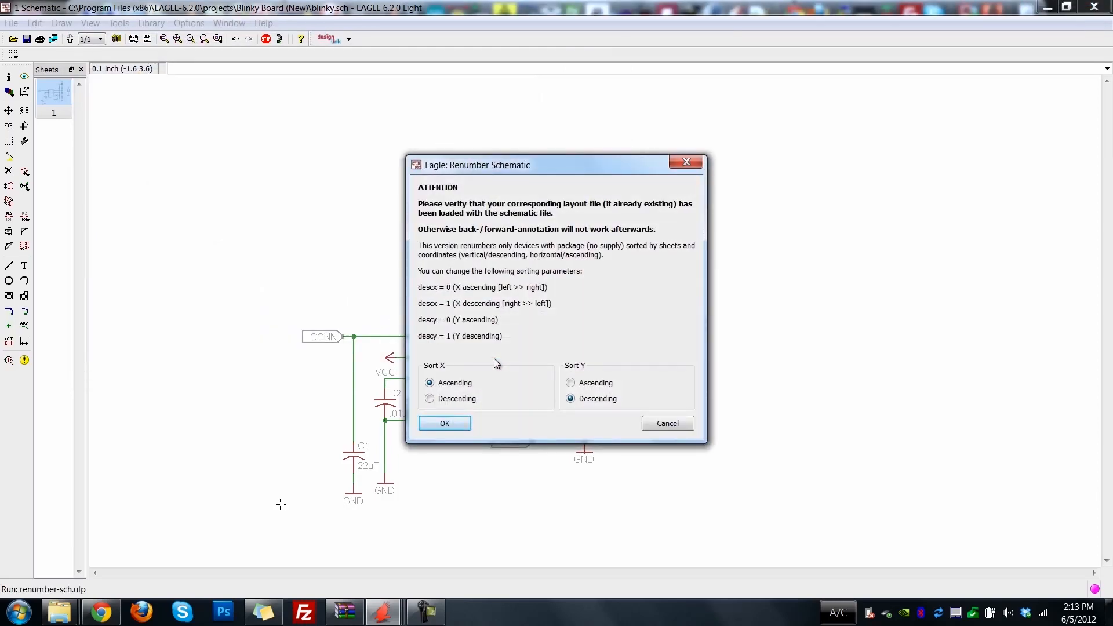
drag(566, 167, 818, 39)
click(697, 297)
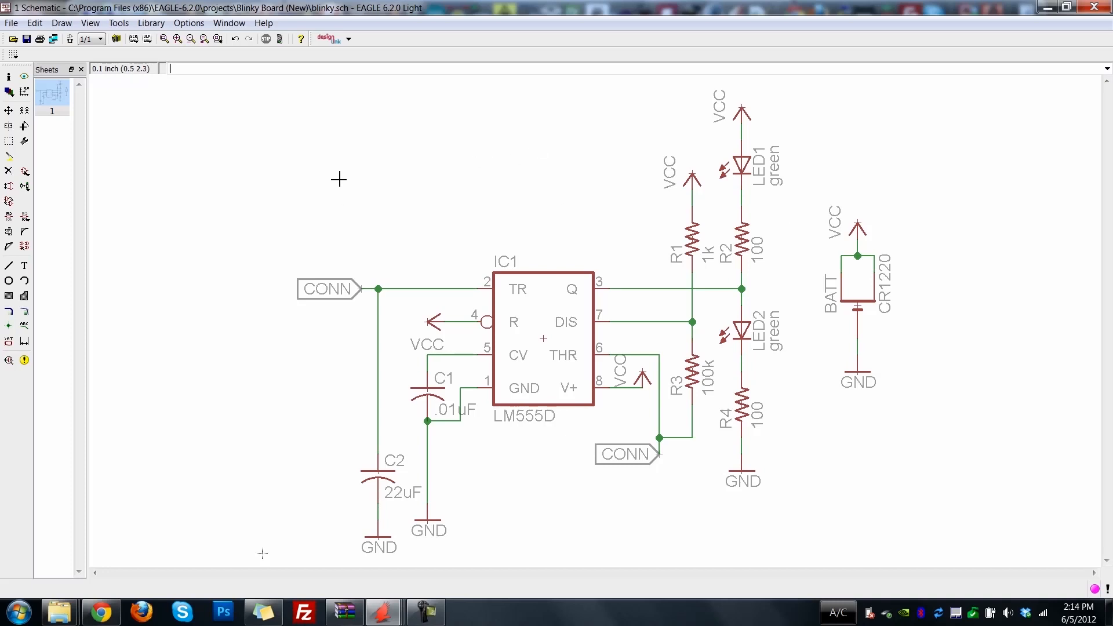
Start the Newark DesignLink part search for the whole schematic and skip the CR1220 coin cell.
click(348, 40)
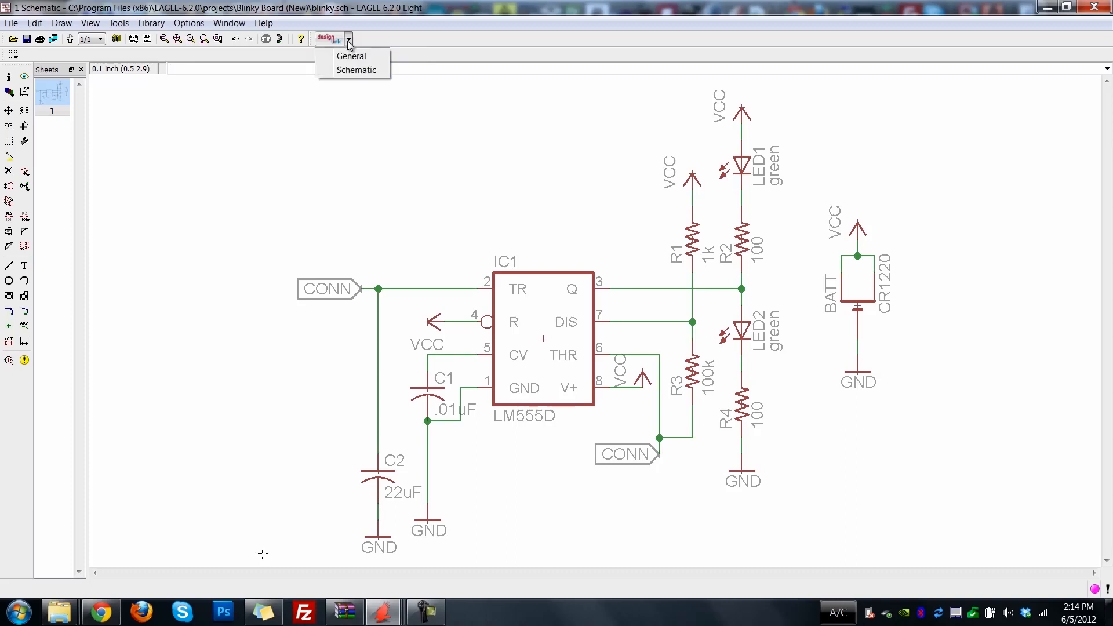
click(348, 71)
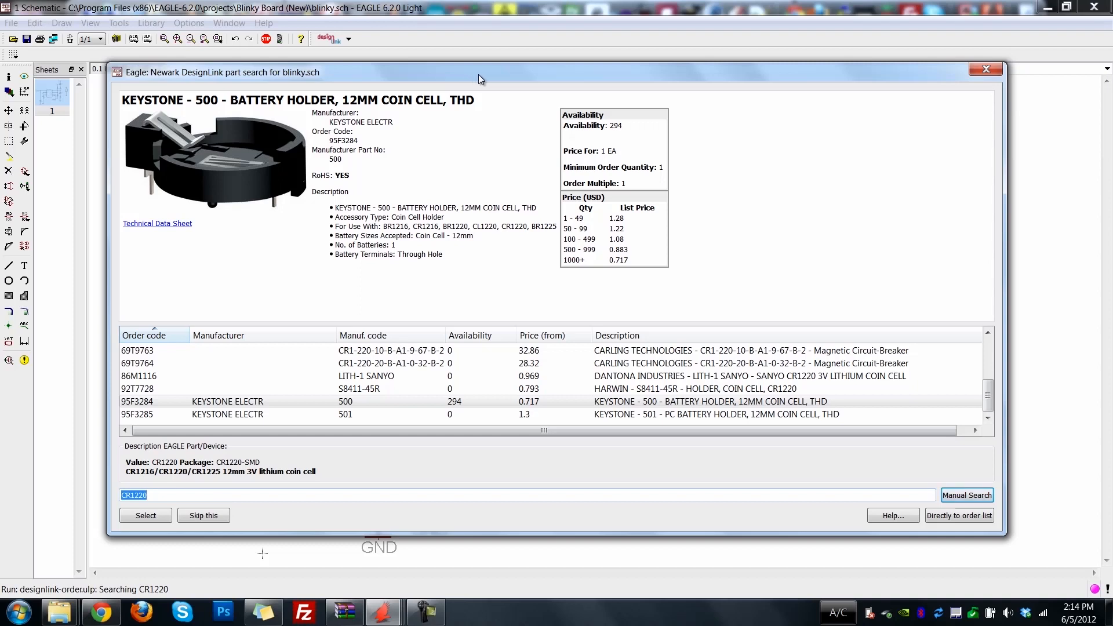
mouse_move(509, 69)
mouse_down()
mouse_move(511, 93)
mouse_move(523, 82)
mouse_up()
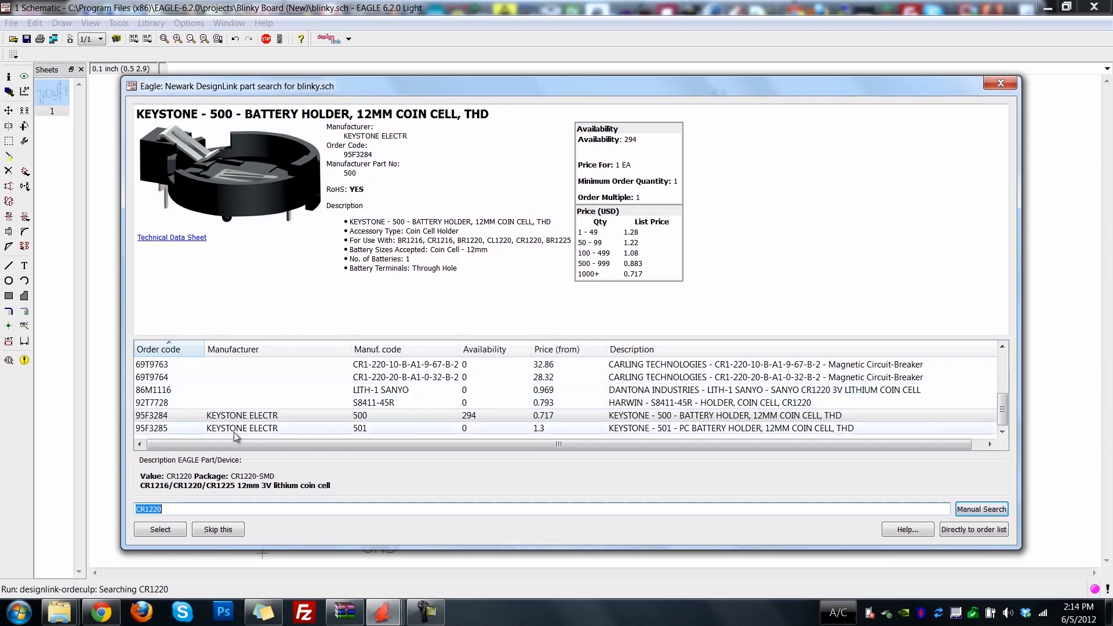
click(226, 531)
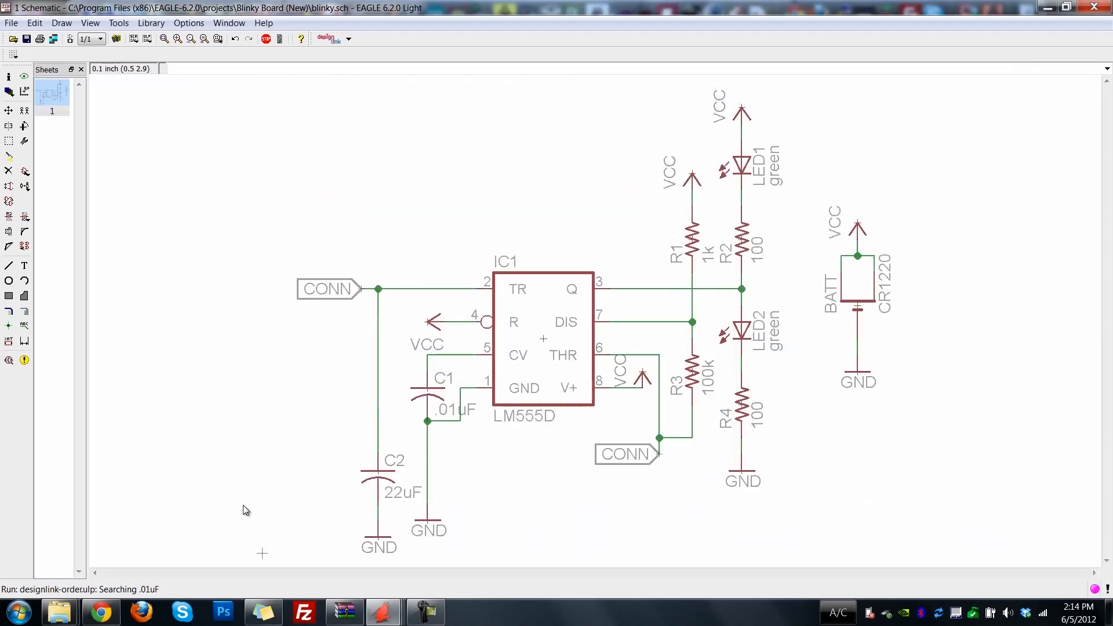
Search for ".01uF 0805" and choose AVX 08051A101J4T4A for that capacitor, and accept AVX 08056D226MAT2A for the 22uF capacitor.
drag(398, 73, 501, 94)
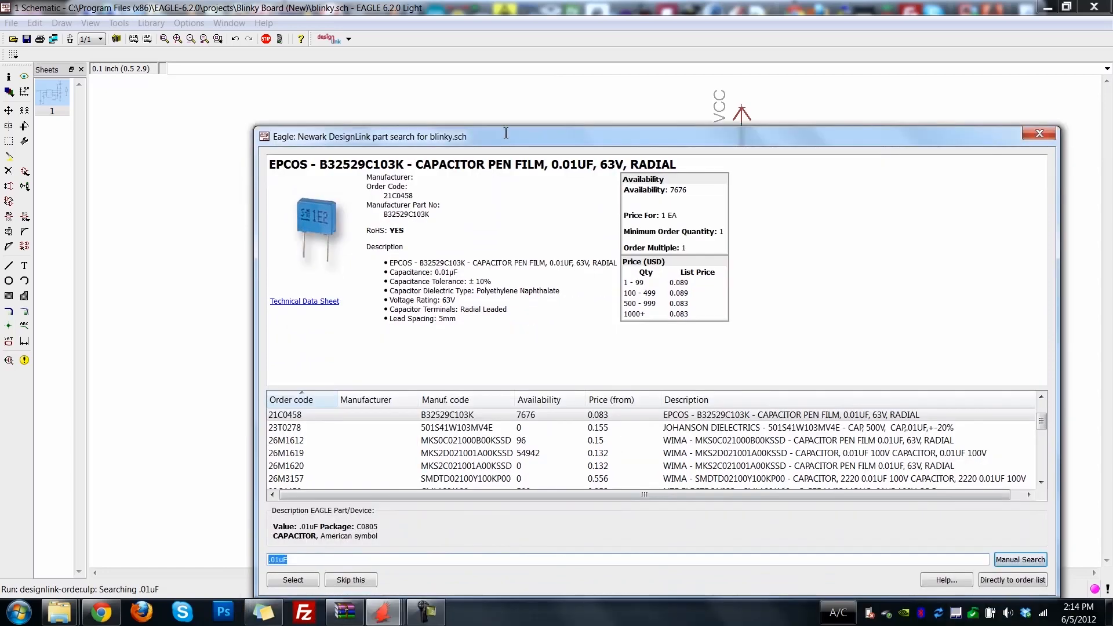
click(359, 518)
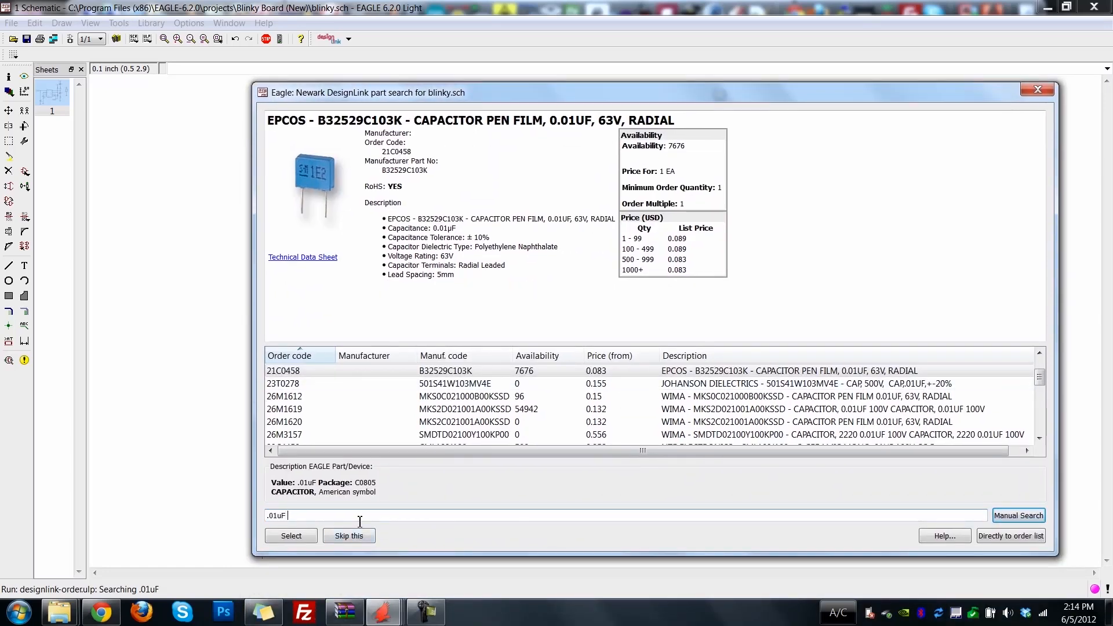
text(0805)
click(1018, 515)
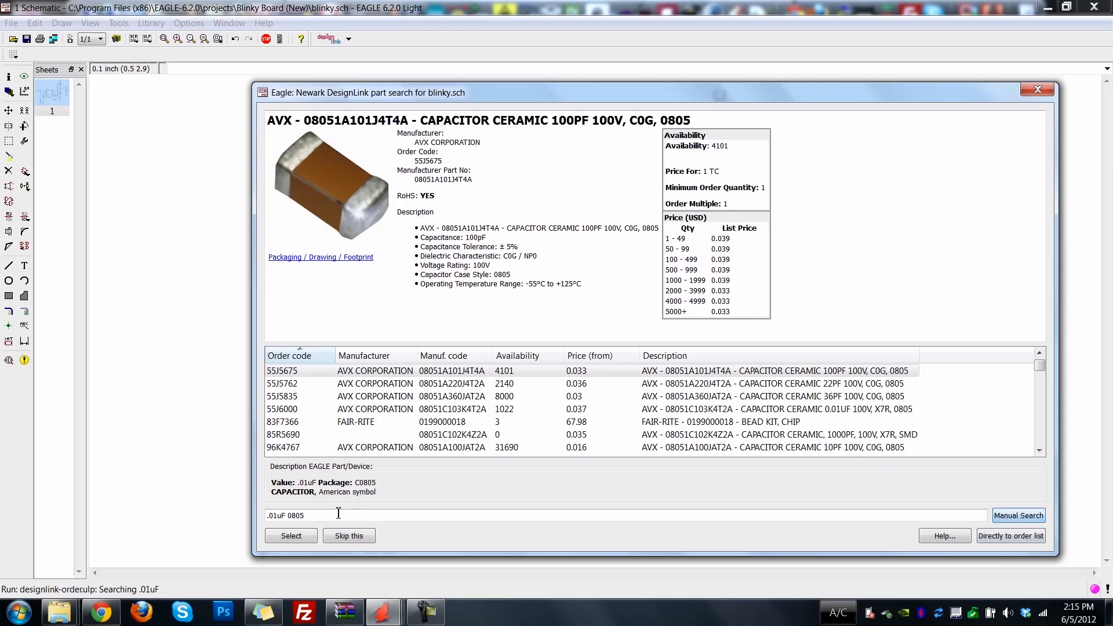
click(284, 536)
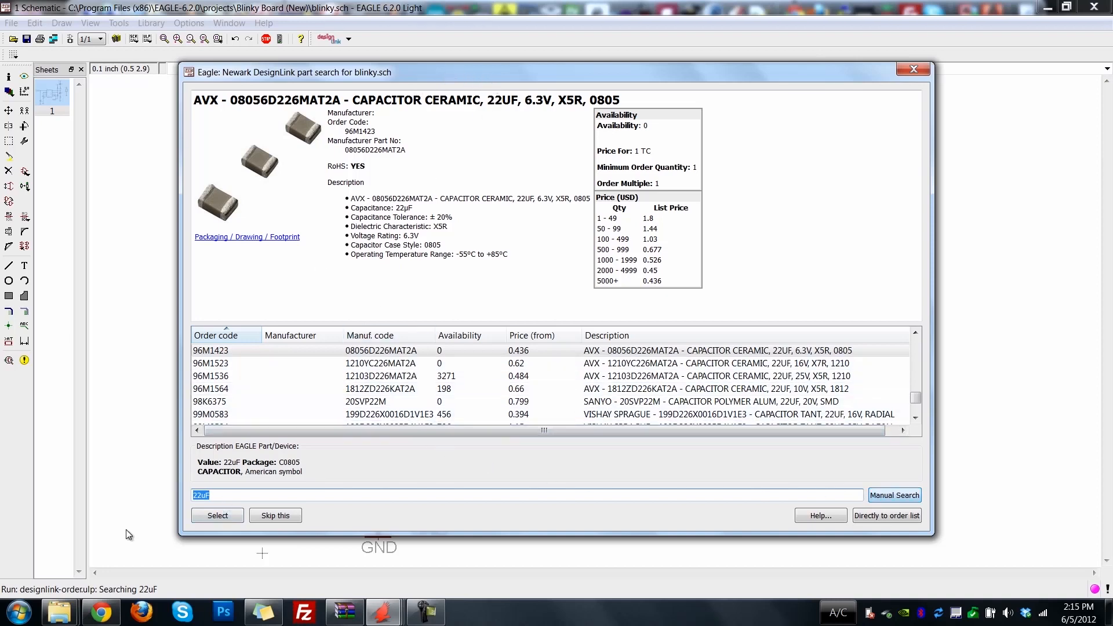
click(223, 517)
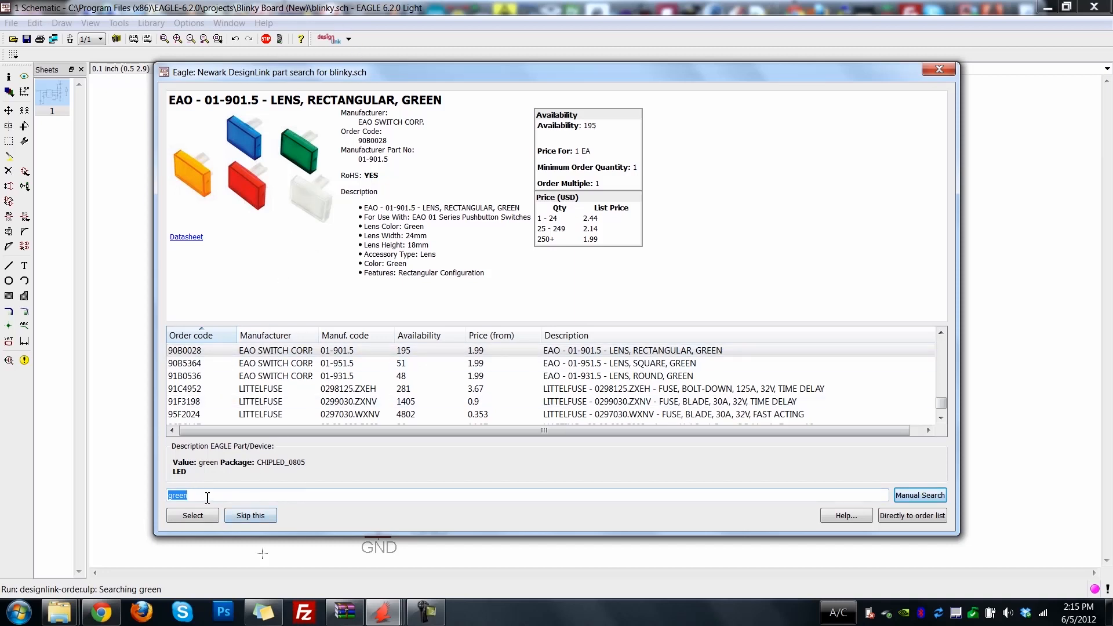
Search for "LED 0805 green" and choose the Multicomp MCL-S270GC for the green LEDs.
key(BackSpace)
text(LED 0805 green)
click(940, 494)
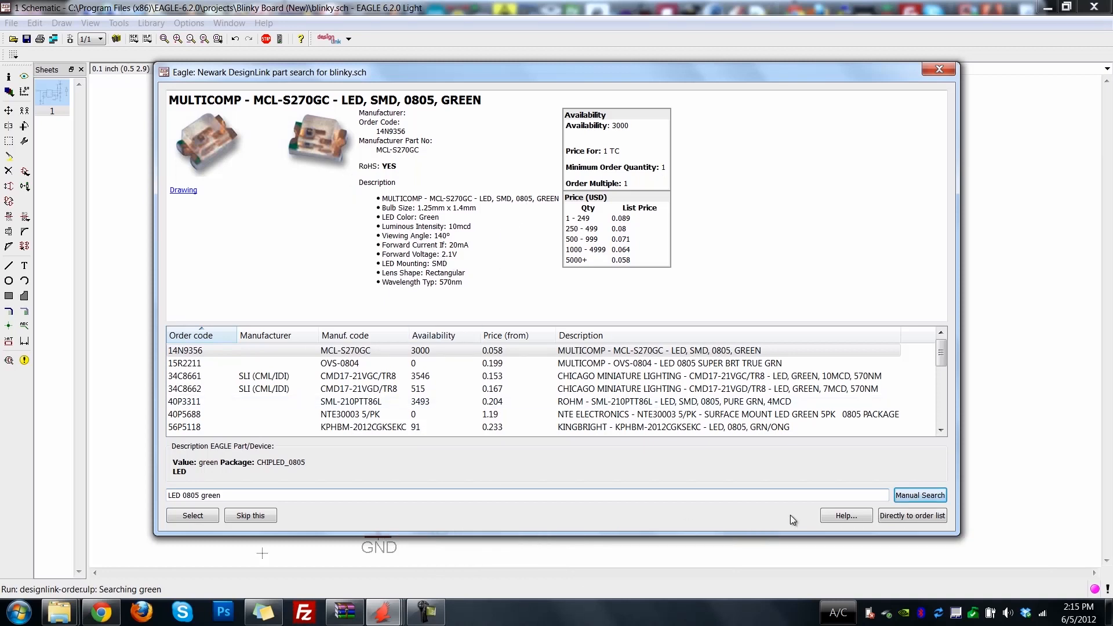
click(200, 515)
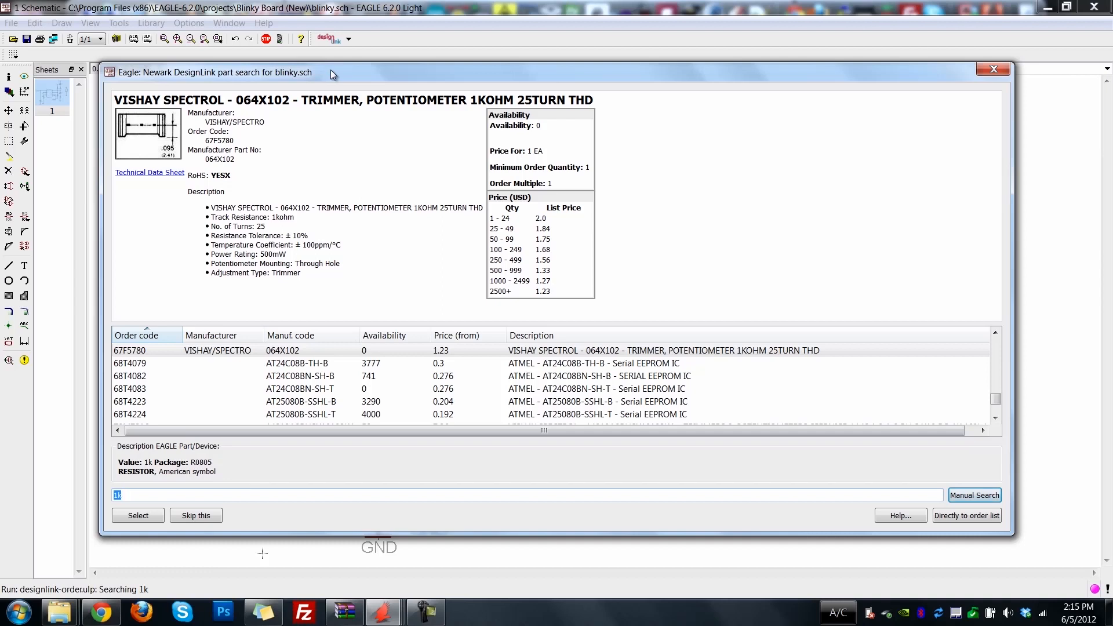
Search for "1k resistor 0805" and choose the Vishay Dale CRCW08051K00FKTA for the 1k resistor.
click(140, 497)
text(resistor)
key(Return)
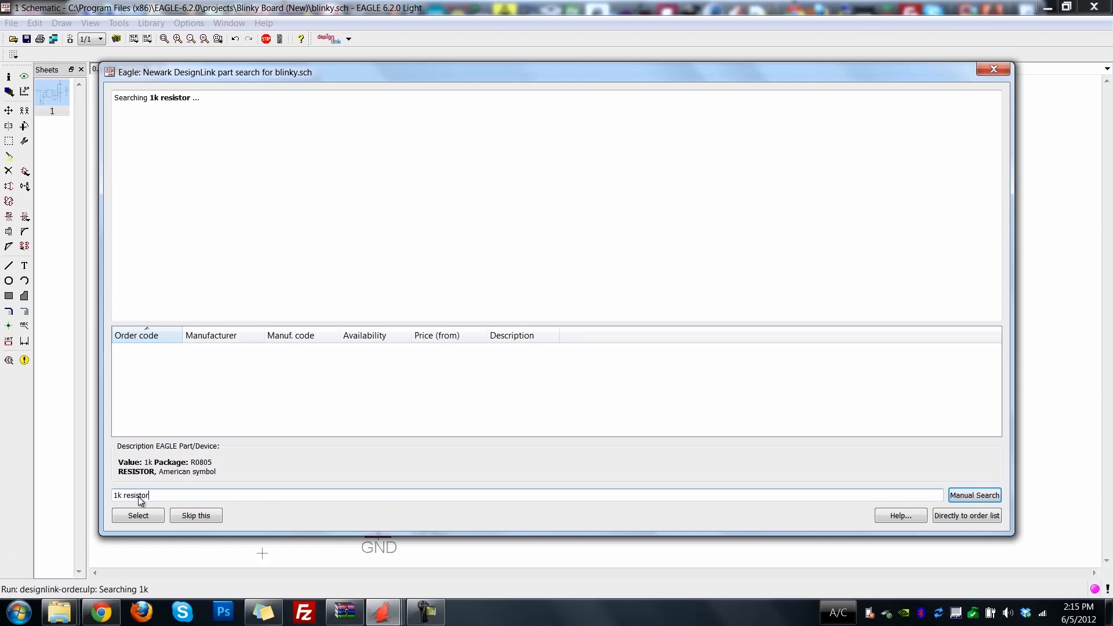
text(0805)
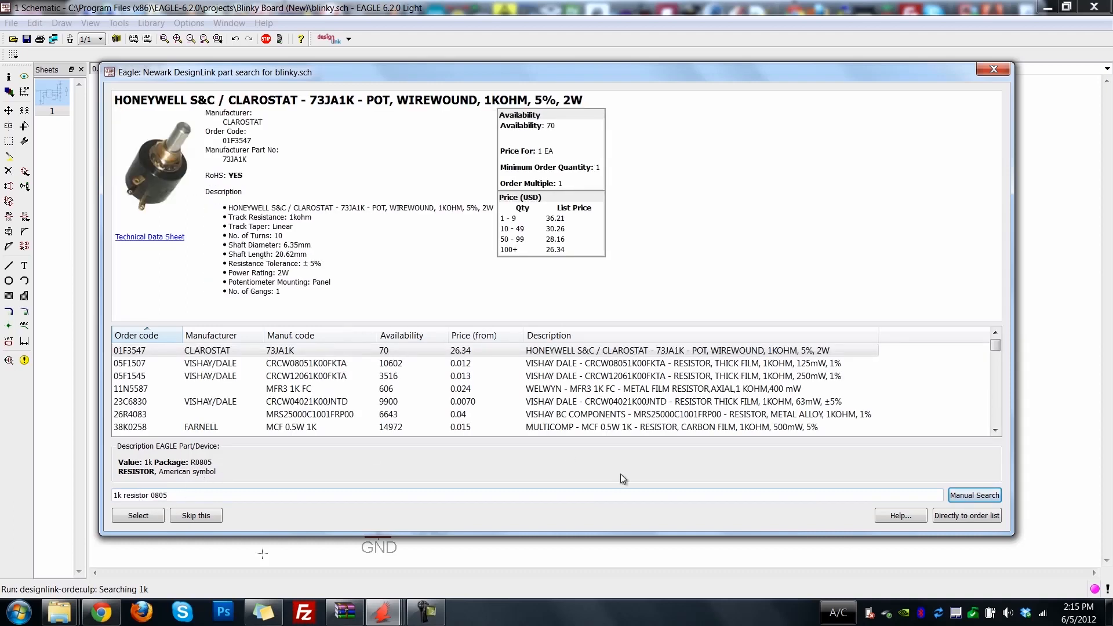
click(960, 495)
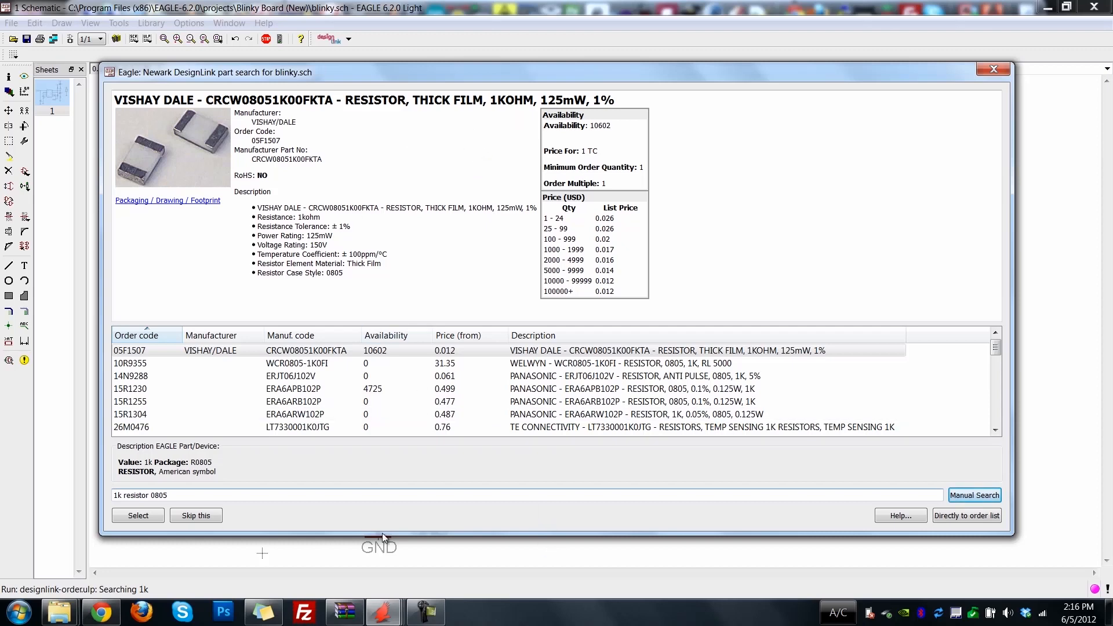
click(135, 516)
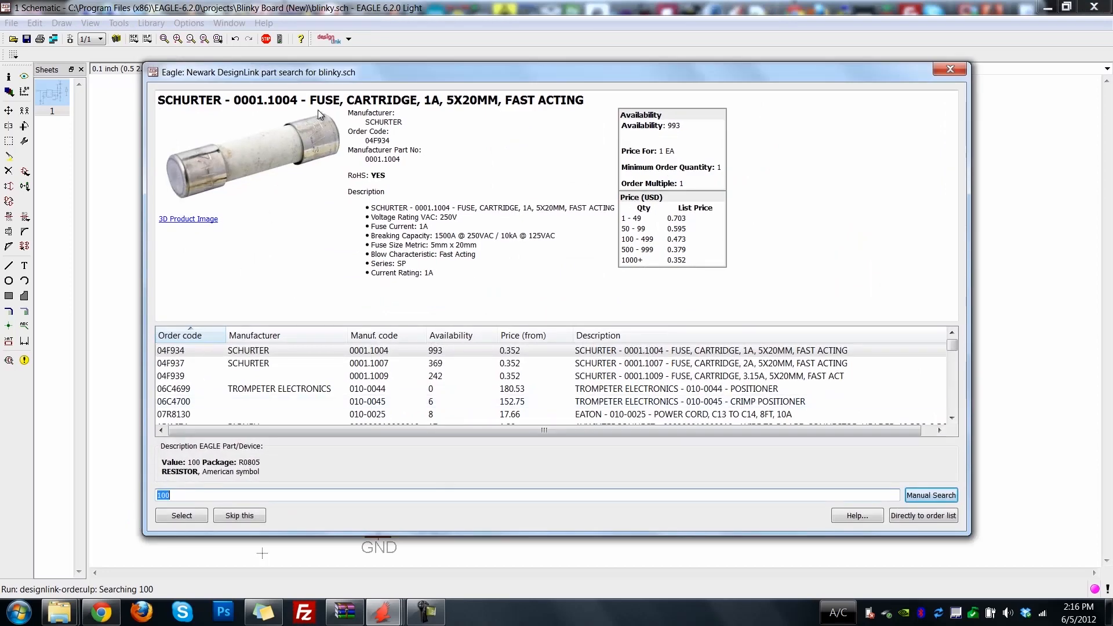
Search for "100 0805 resistors" and choose the Vishay Dale CRCW0805100RFKTA for the 100 ohm resistors.
drag(371, 73, 315, 460)
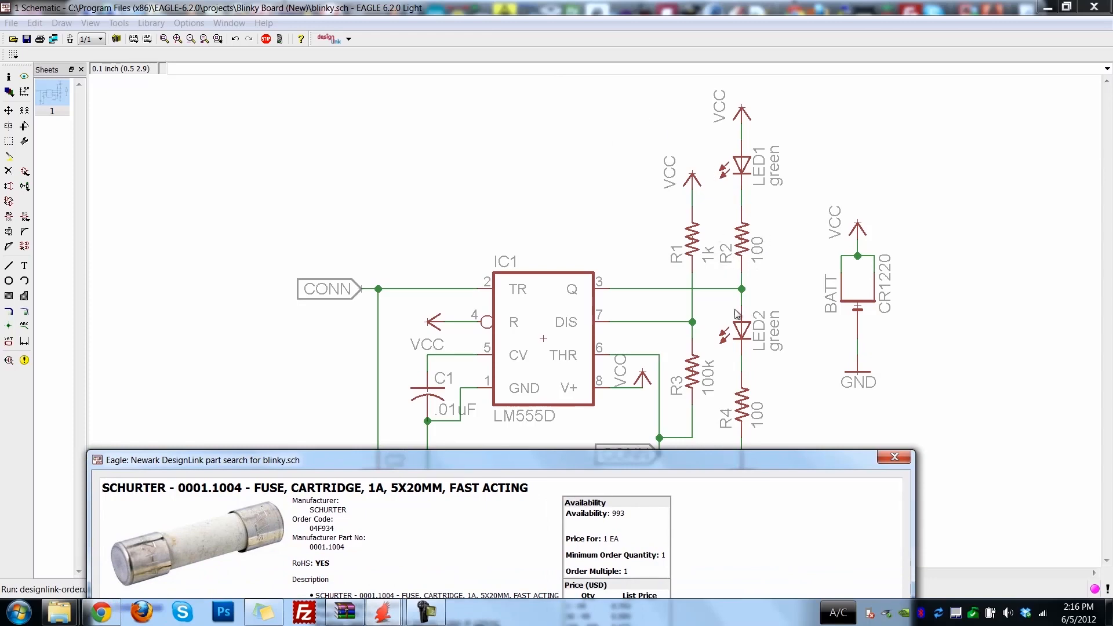
drag(701, 459, 766, 94)
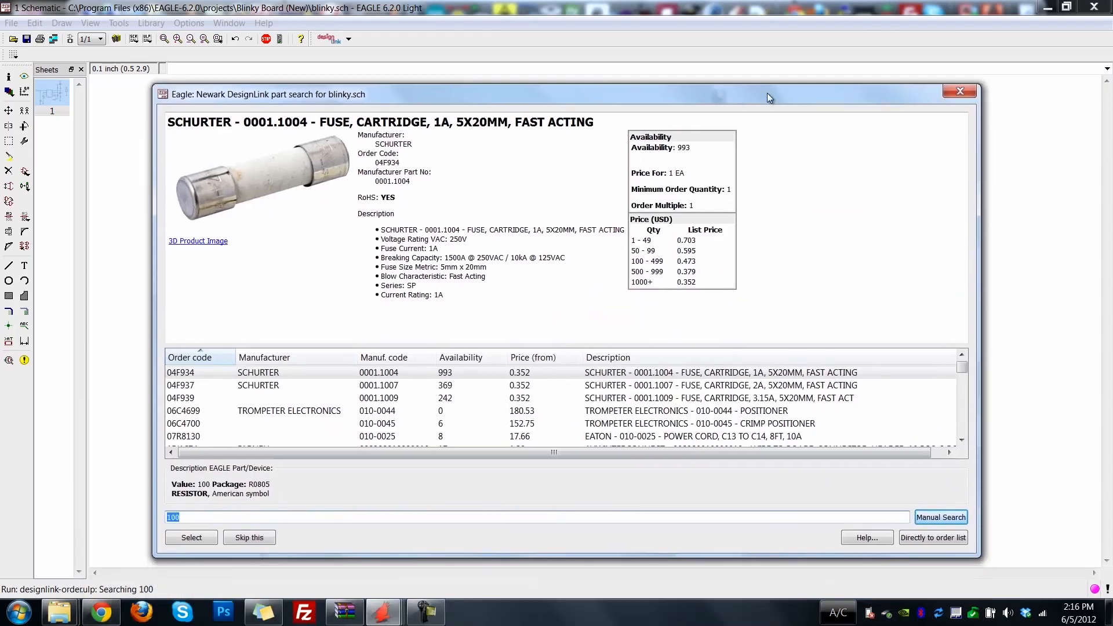
click(202, 513)
text(0805 resistors)
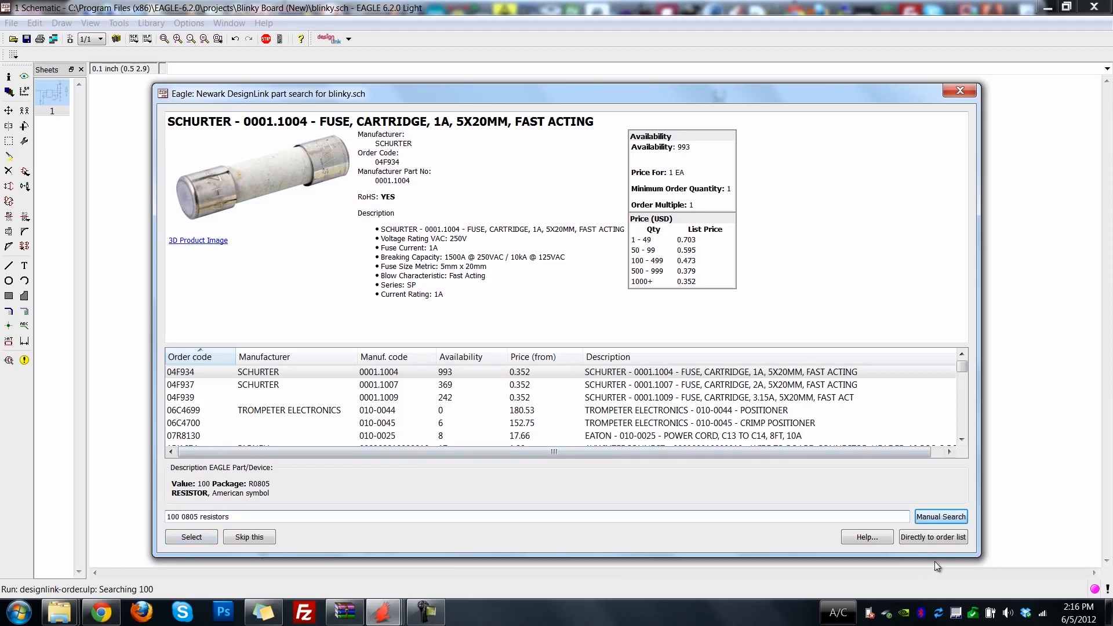
click(939, 520)
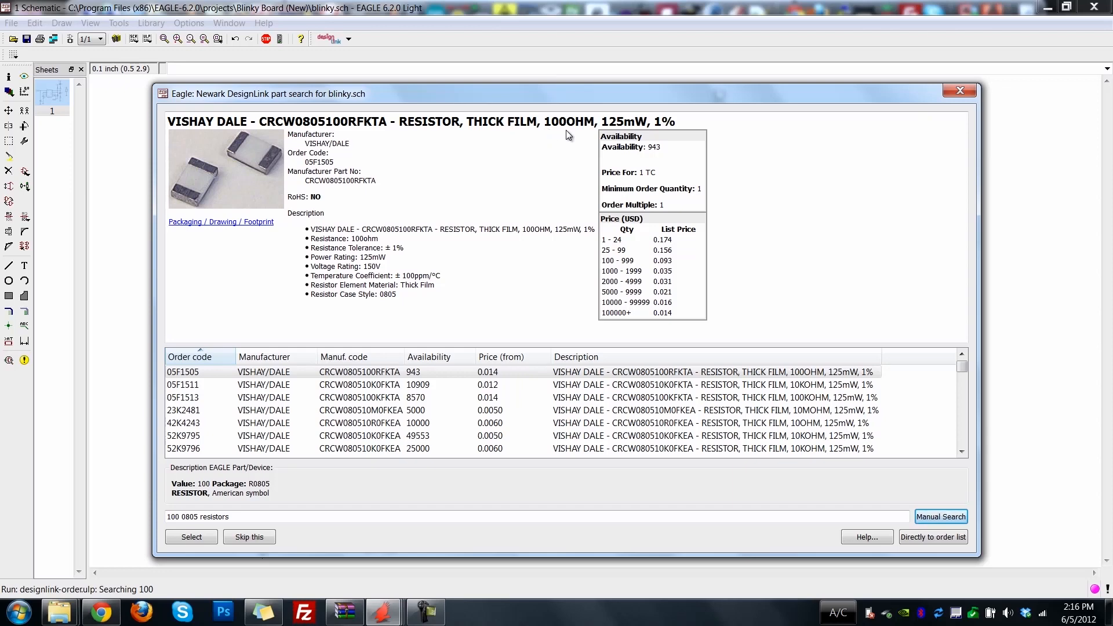
click(191, 537)
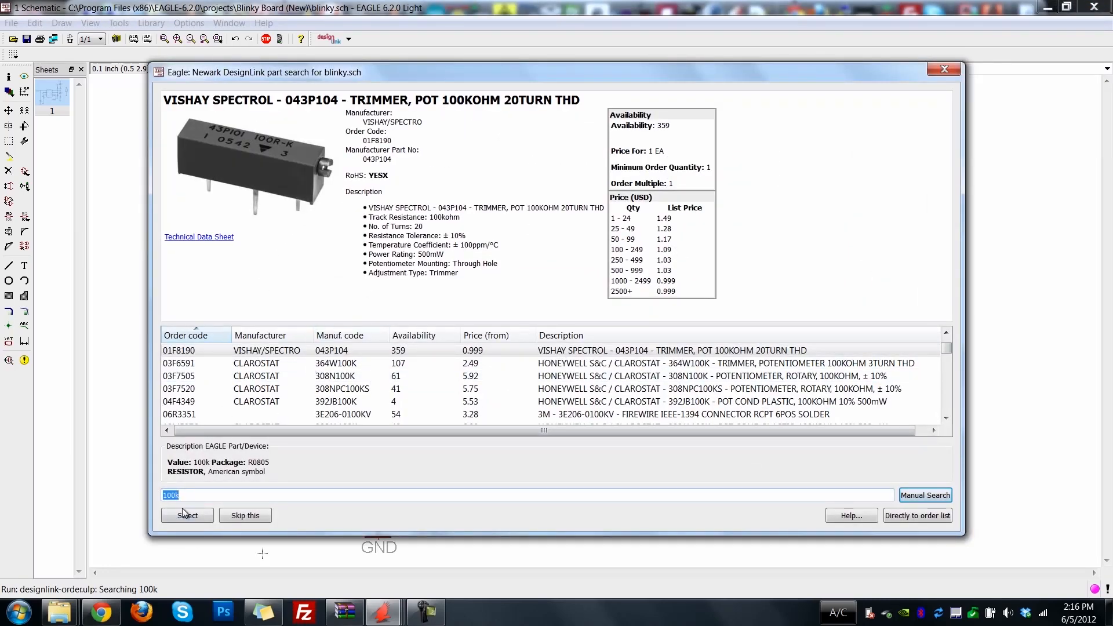
Search for "100k 0805" and choose the Vishay Dale CRCW0805100KFKTA for the 100k resistor.
click(205, 492)
text(0805)
click(930, 496)
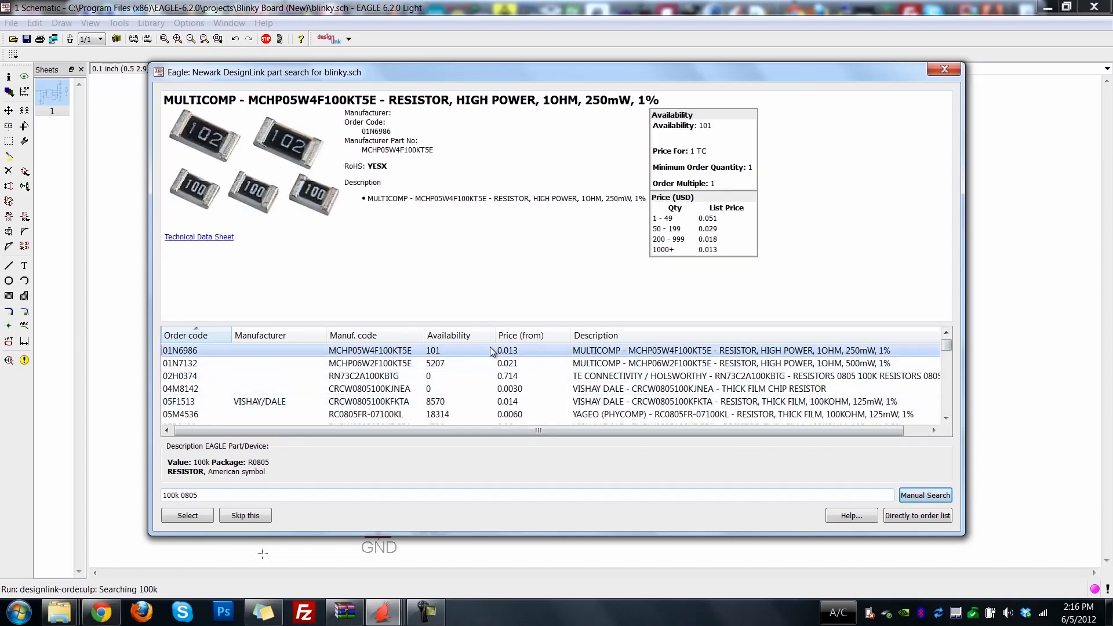
click(309, 385)
click(309, 377)
click(310, 382)
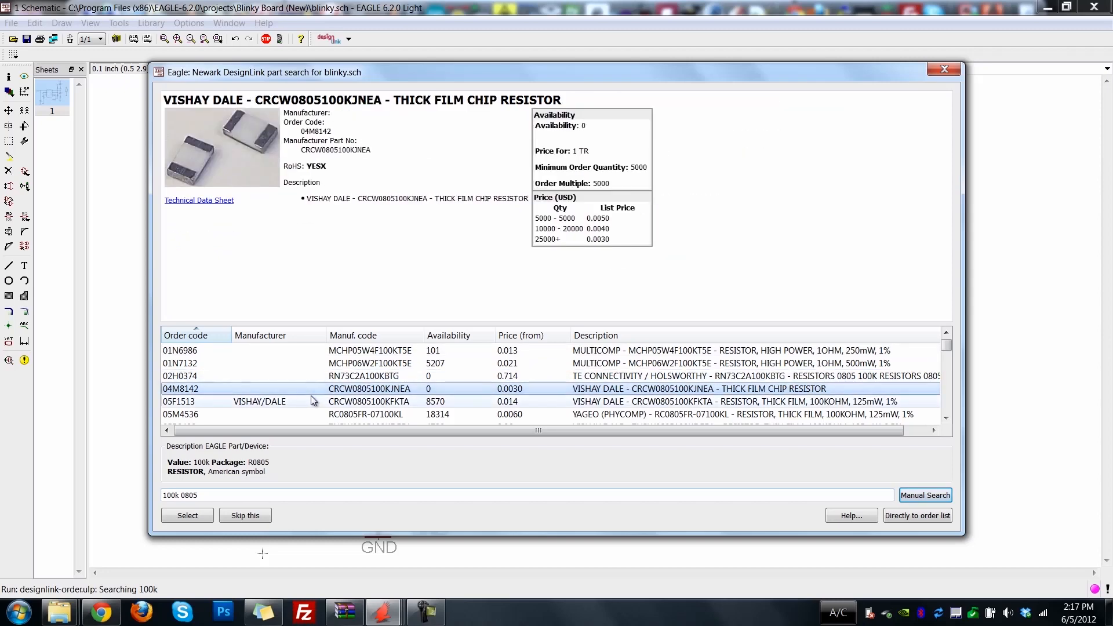
click(311, 401)
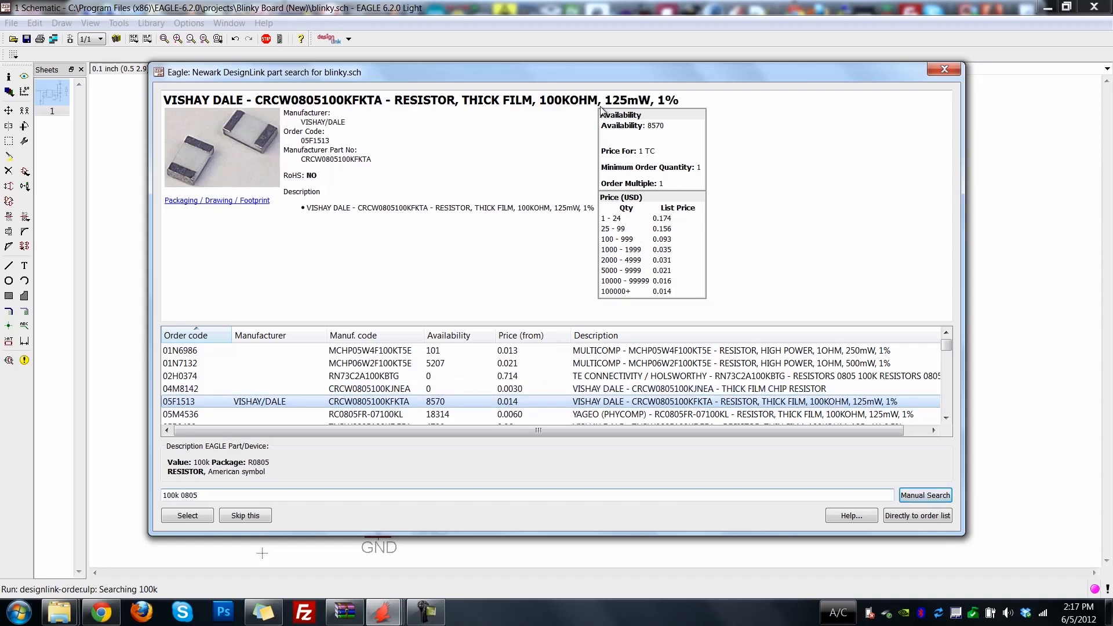
click(188, 516)
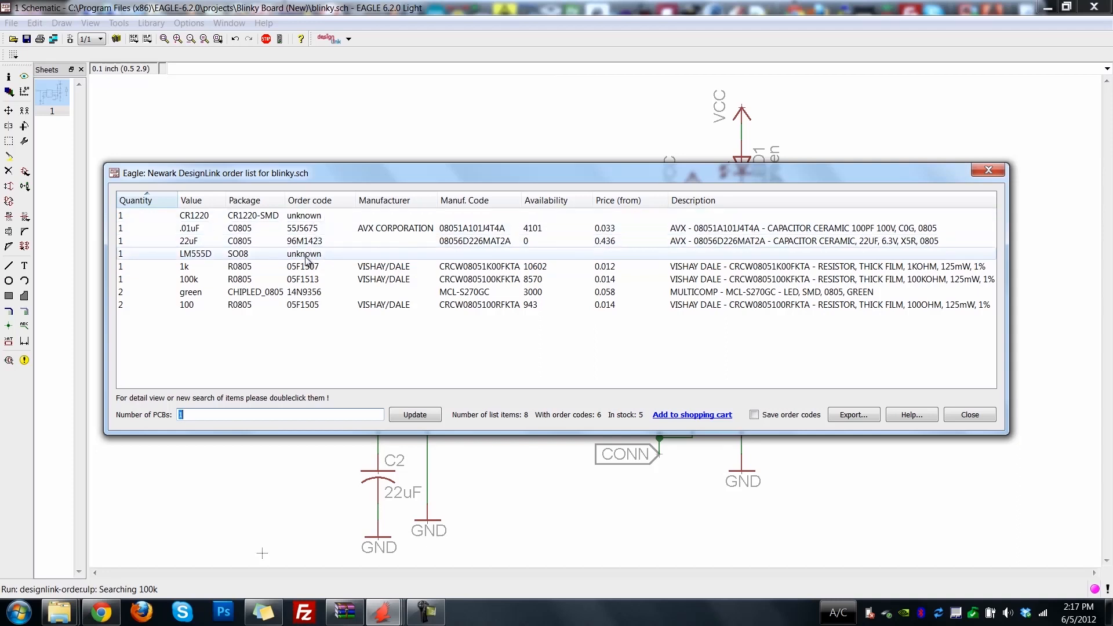
Reopen the part search for the LM555D item in the order list, search for "555 Timer" and choose the Texas Instruments TLC555IDG4.
click(295, 217)
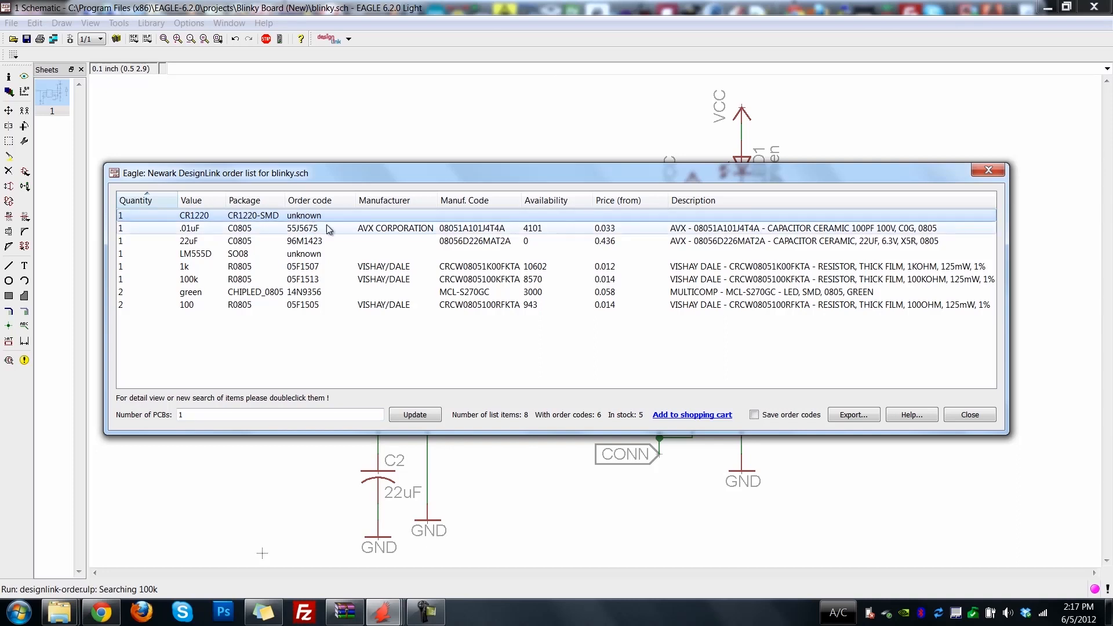
click(322, 255)
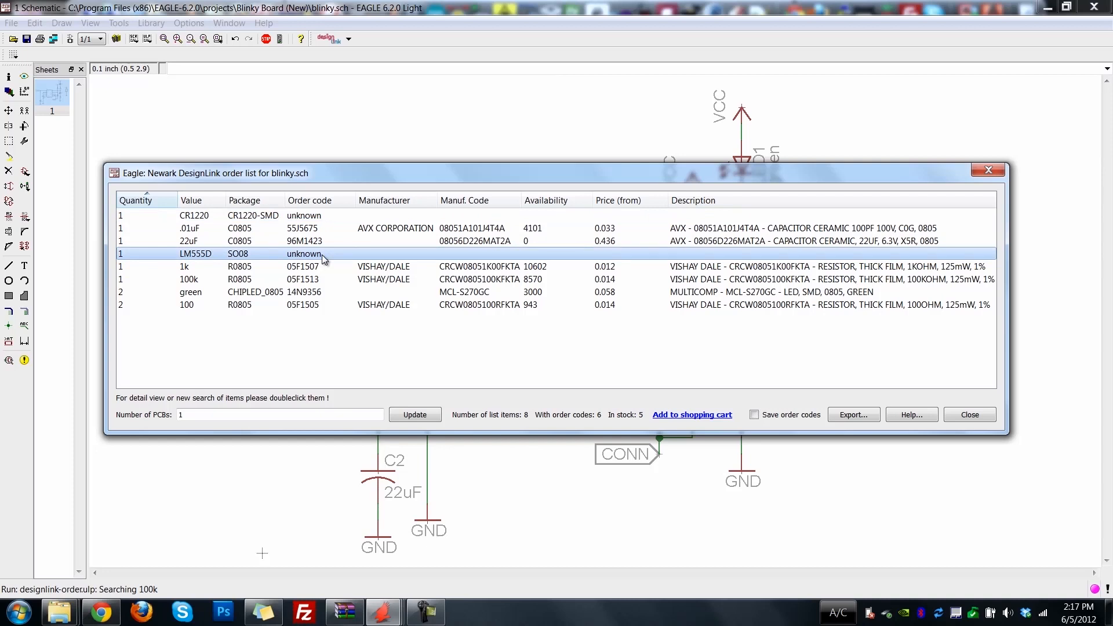
double_click(264, 259)
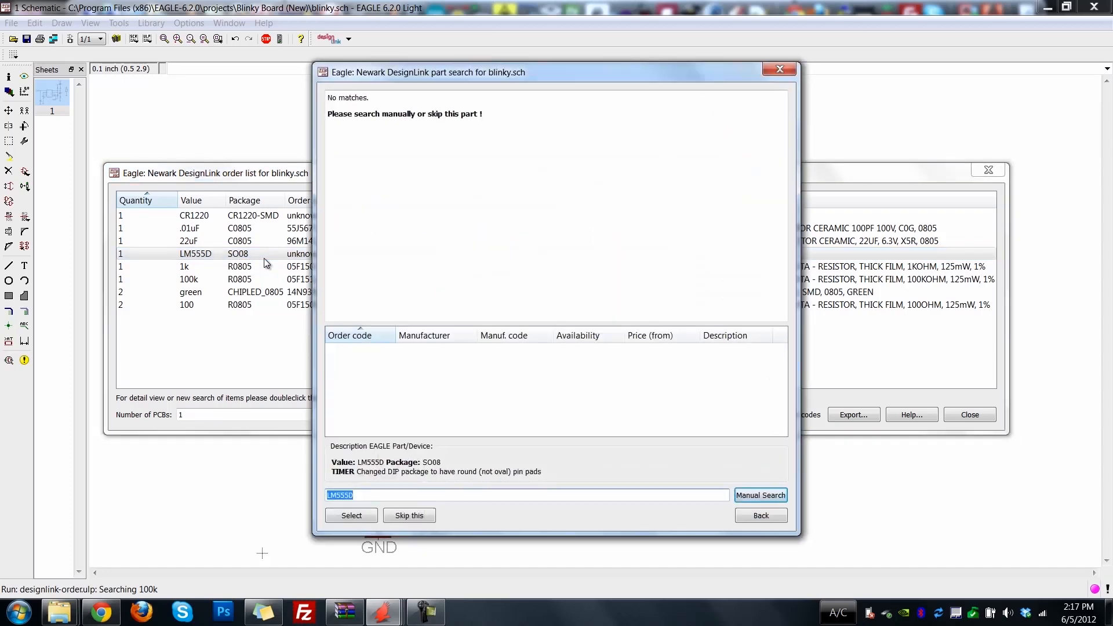
click(381, 498)
key(BackSpace)
key(BackSpace)
key(BackSpace)
key(BackSpace)
key(BackSpace)
text(555)
text( Timeerr\)
key(BackSpace)
key(BackSpace)
key(BackSpace)
key(BackSpace)
text(r)
click(761, 496)
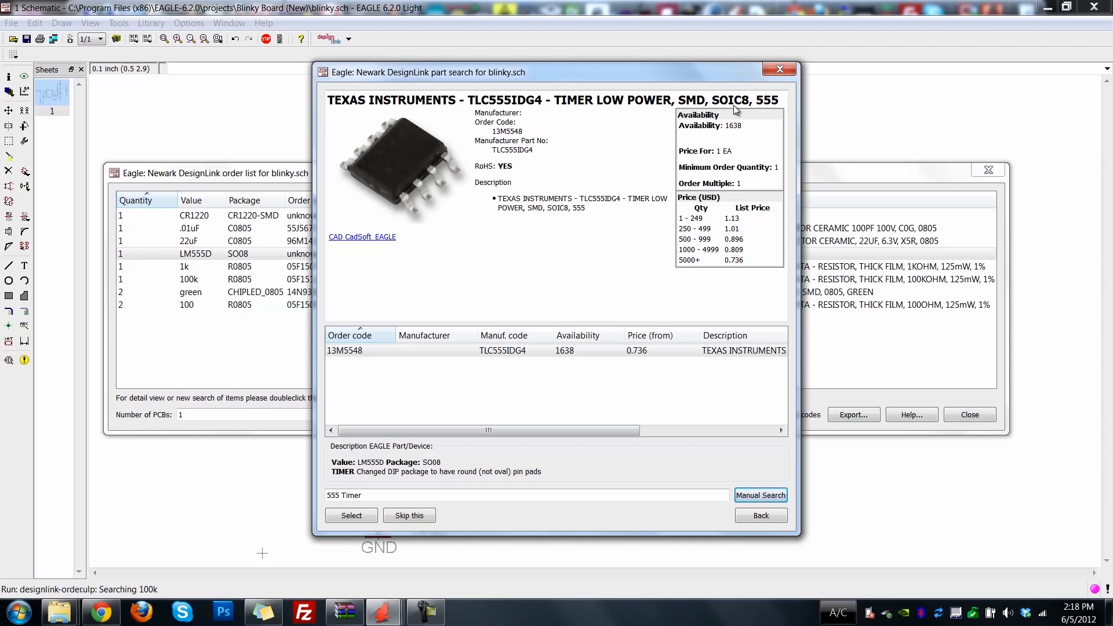
click(425, 354)
click(351, 515)
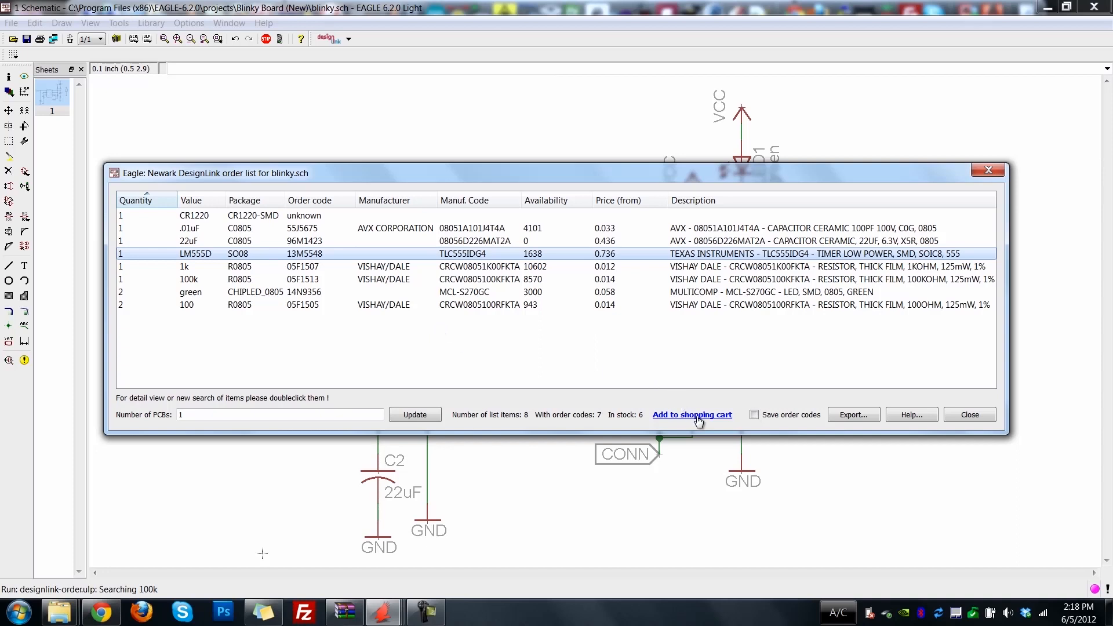
Export the order list as blinky-order.txt into the Blinky Board (New) project folder and close the list.
click(856, 417)
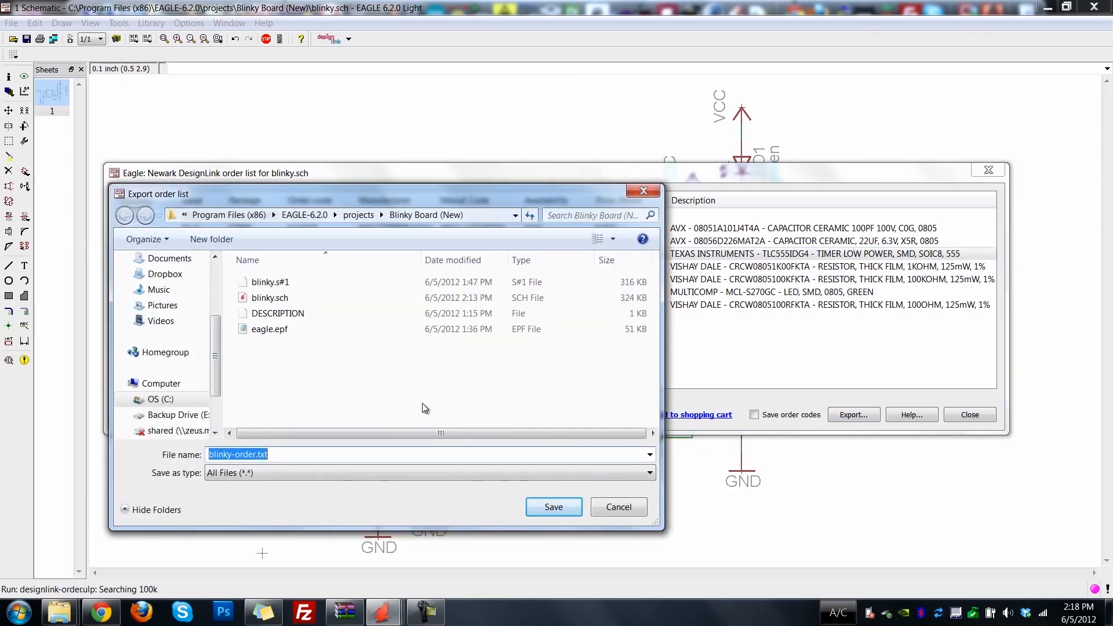
click(545, 509)
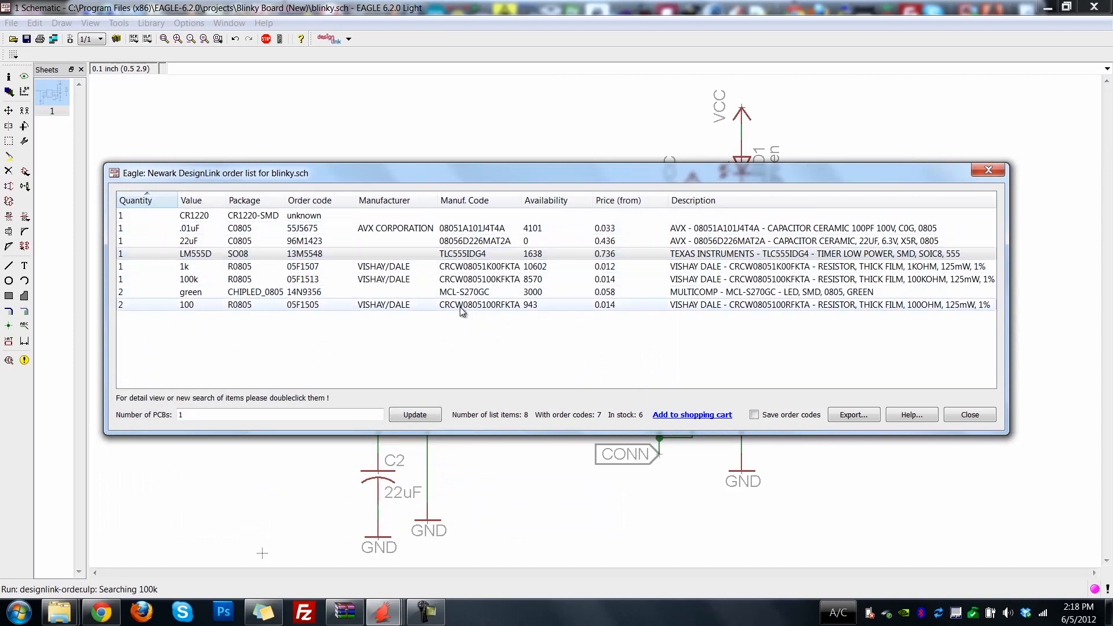
click(970, 415)
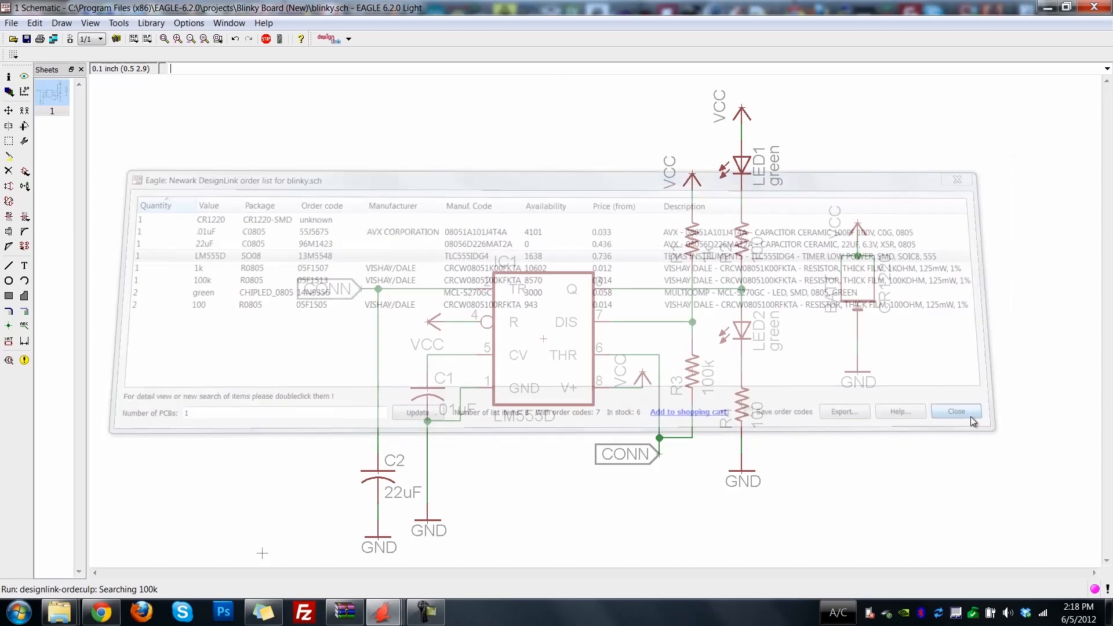